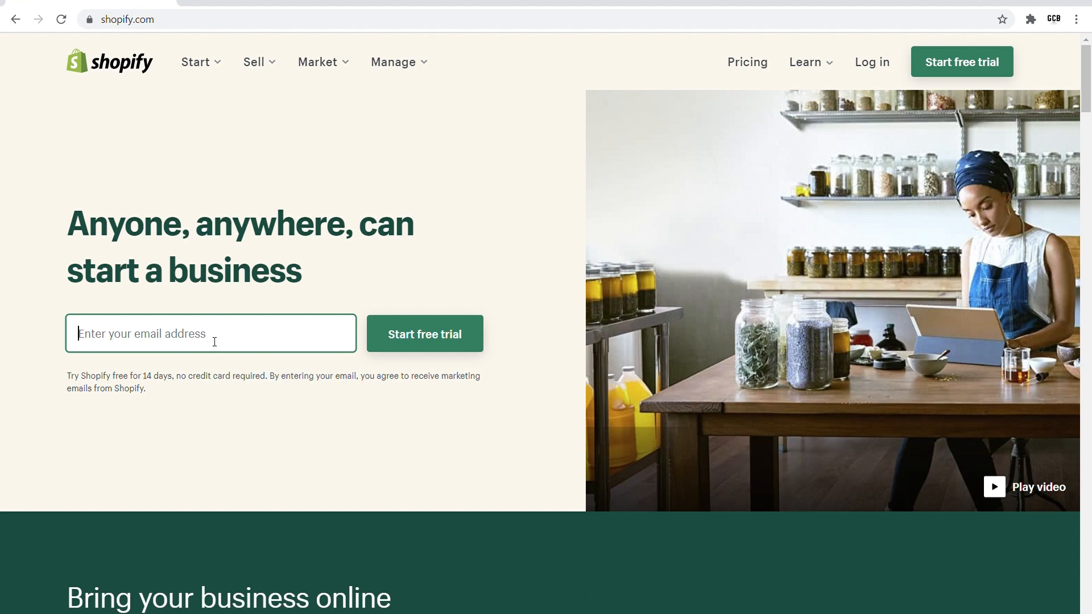
Sign up for the free trial with the email address, account password and store name Wknd Warrior Apparel, and create the store
key("ctrl+v")
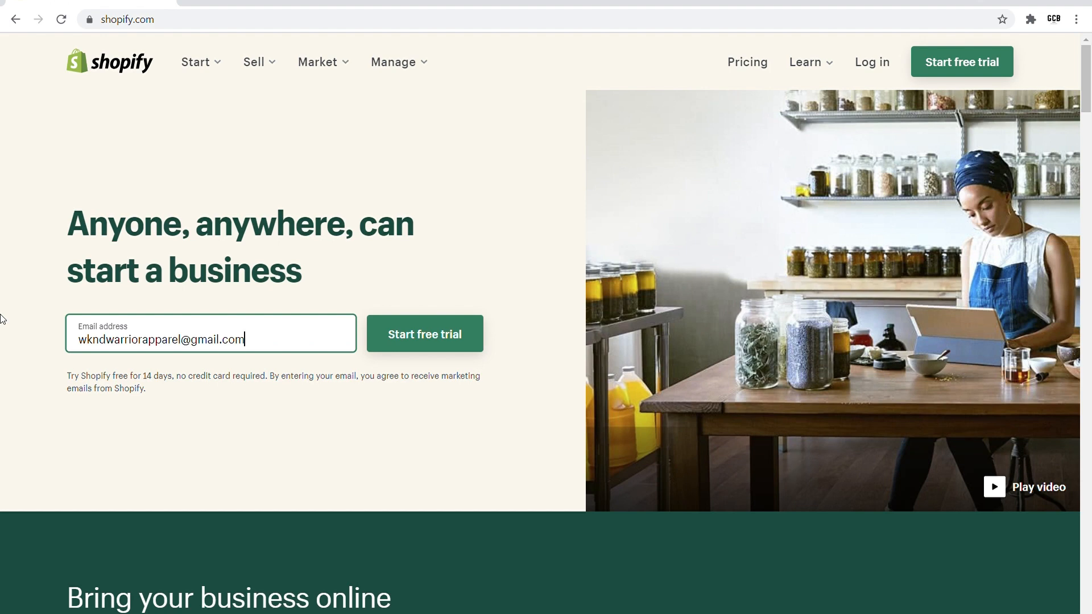
left_click(442, 348)
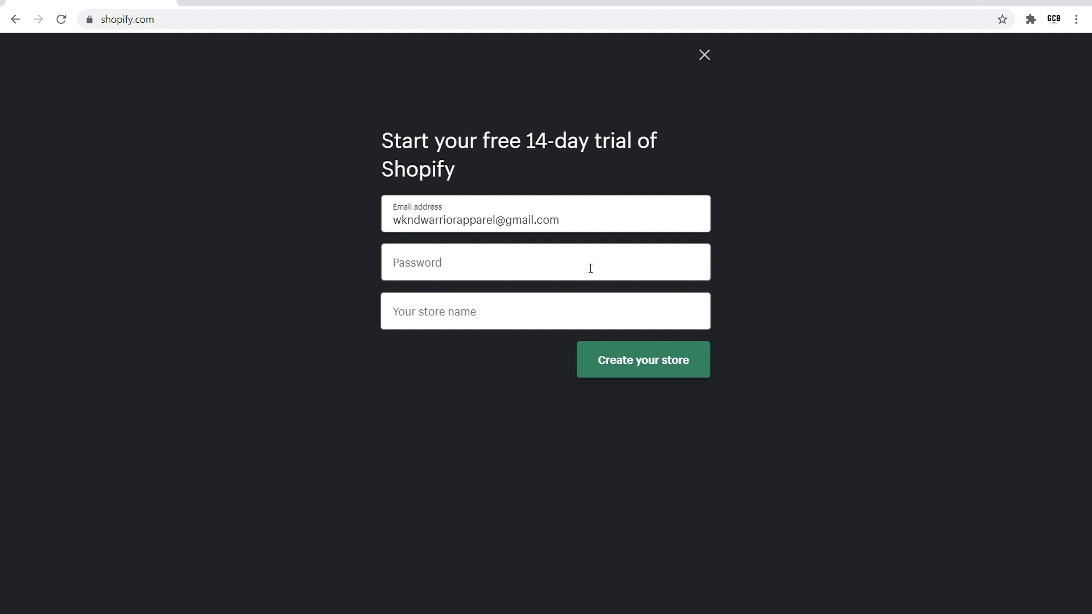
left_click(591, 268)
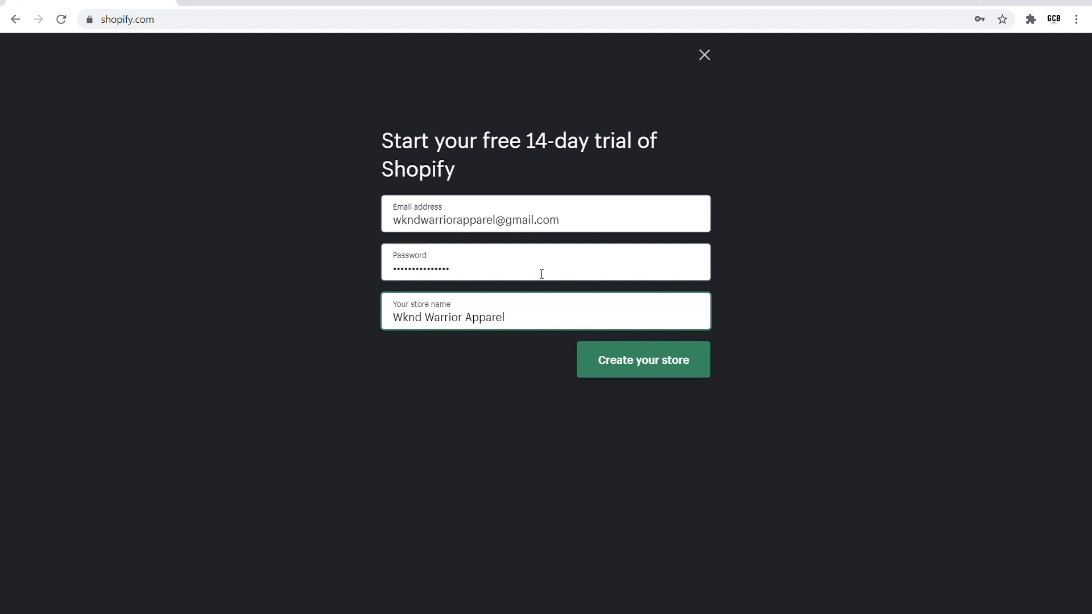
left_click(637, 372)
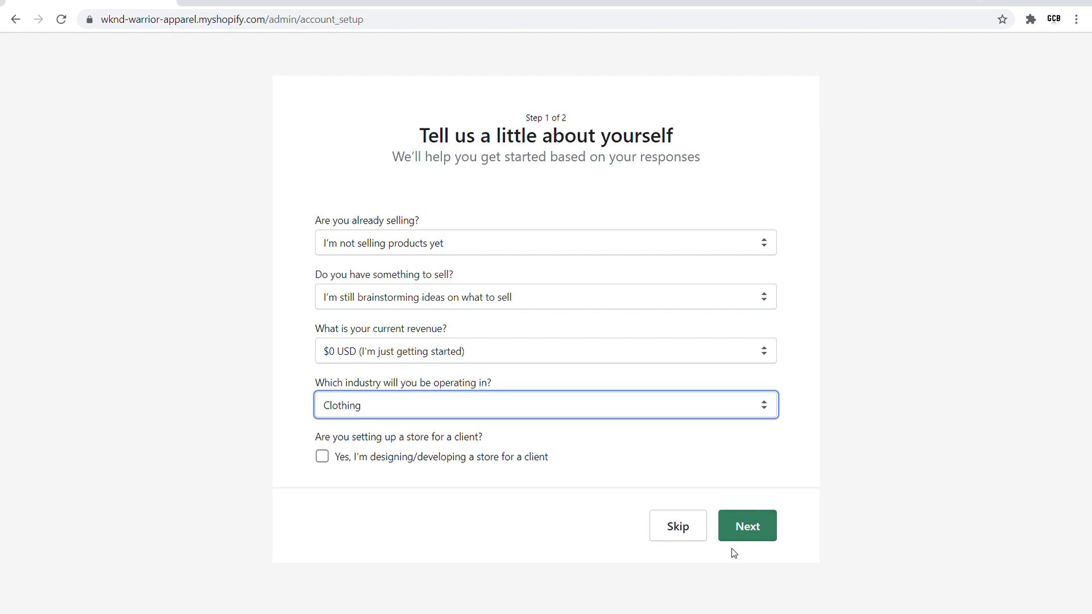
Submit the business questionnaire with Clothing as the industry, complete the business name and address details, and enter the store
left_click(765, 536)
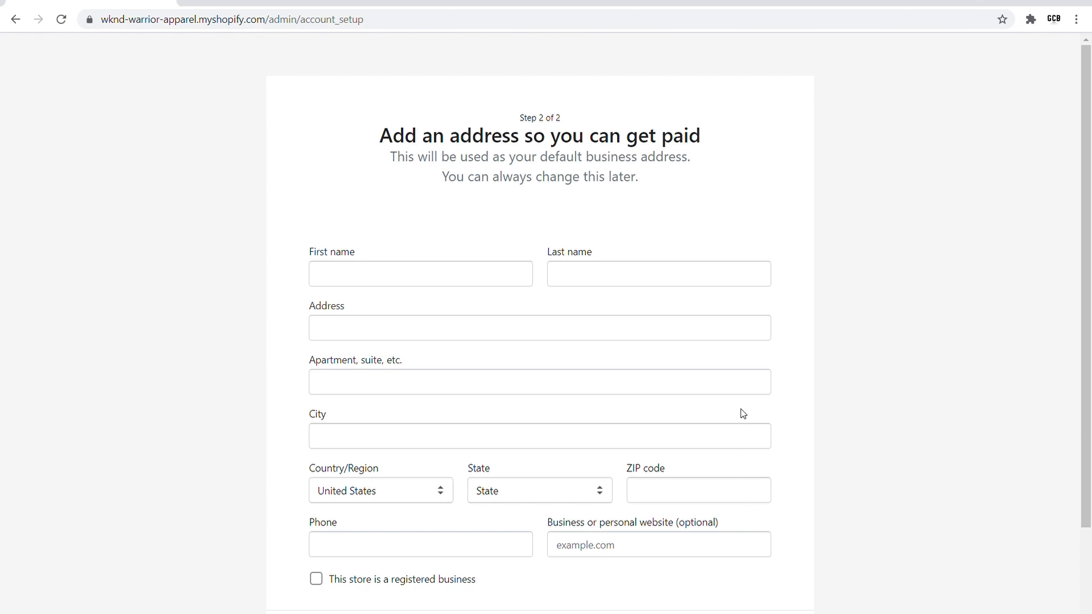
scroll(736, 385, "down", 2)
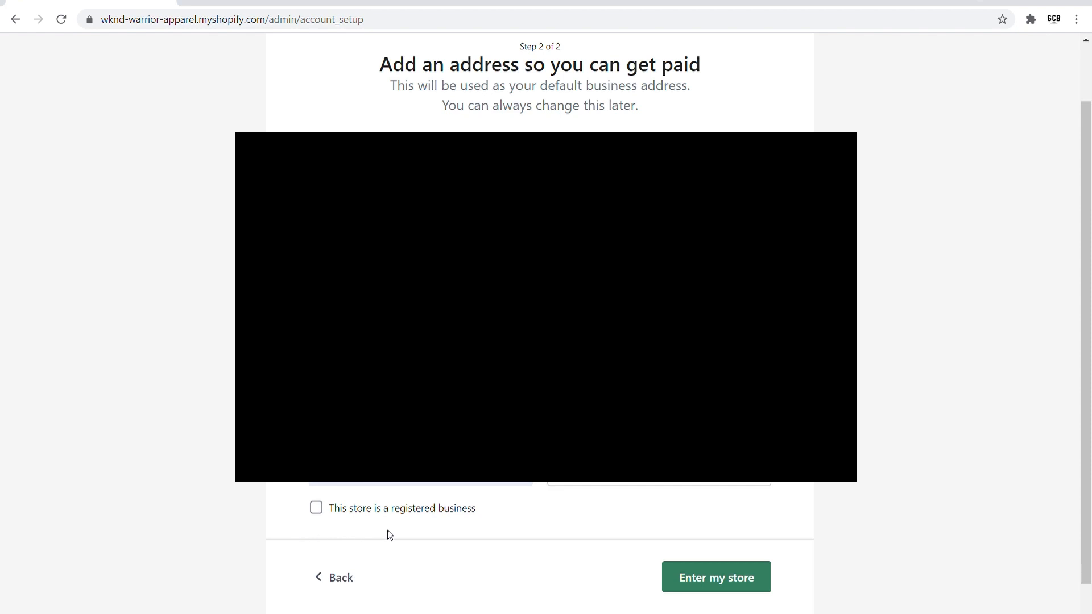
left_click(740, 581)
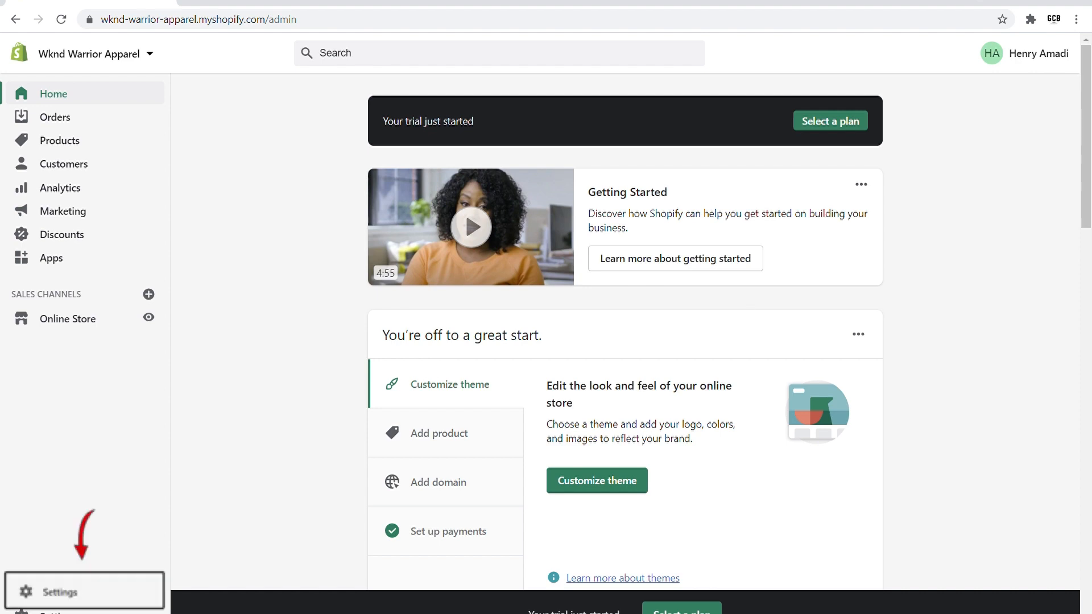
Open the general store settings and review the store details, address, standards and formats, order ID format and currency
left_click(69, 612)
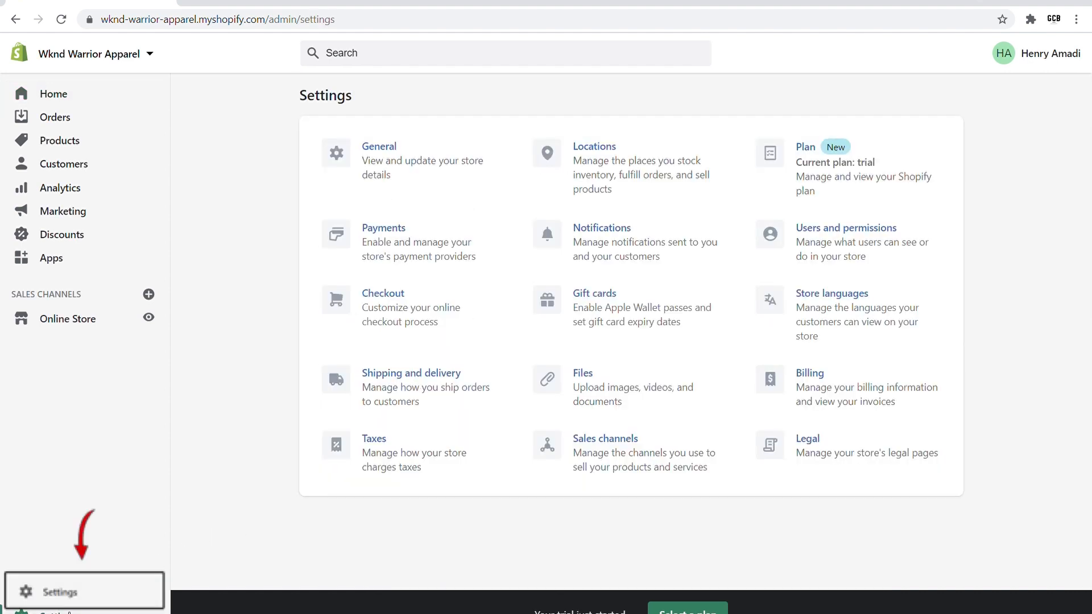
left_click(381, 168)
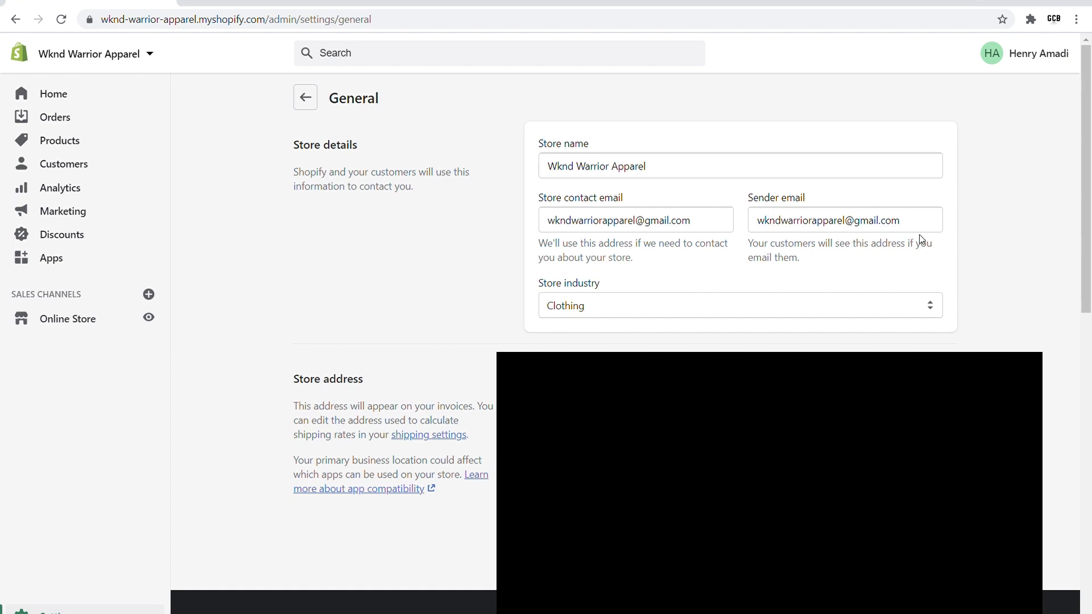
scroll(965, 242, "down", 1)
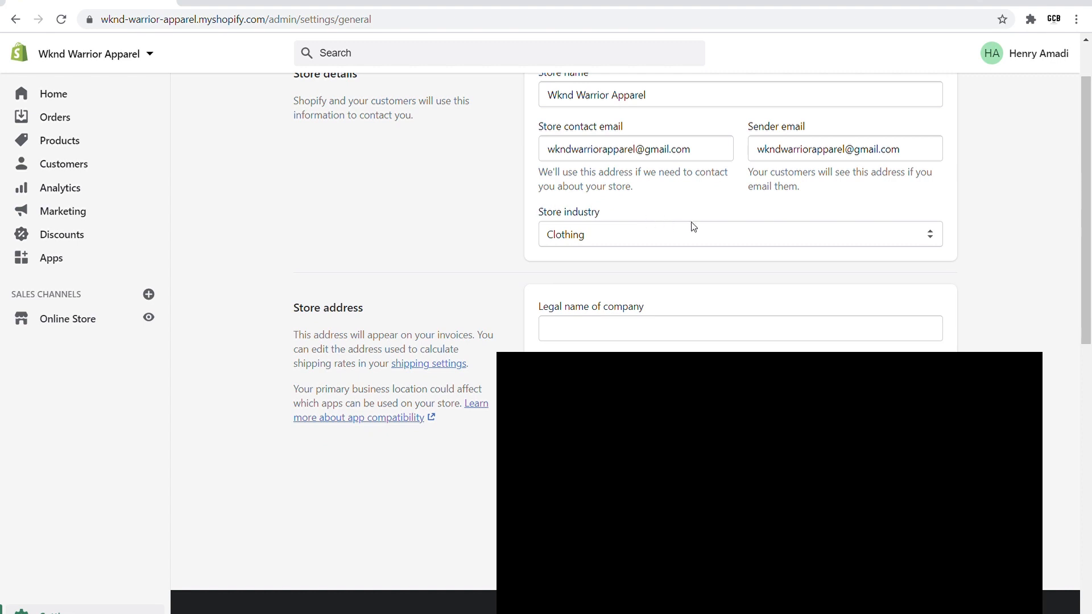
scroll(965, 242, "down", 1)
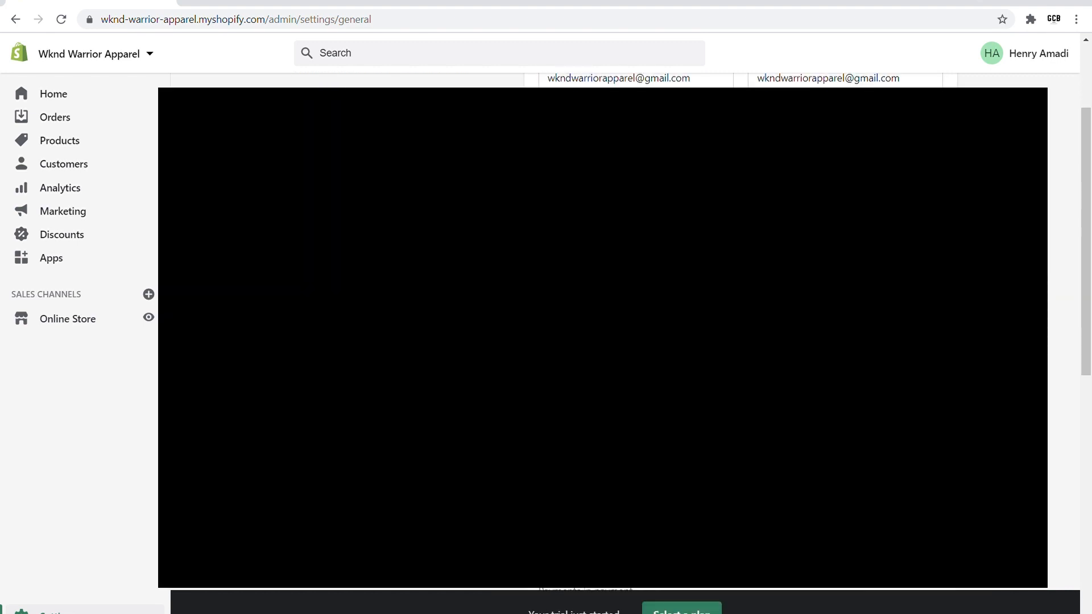
scroll(965, 242, "down", 2)
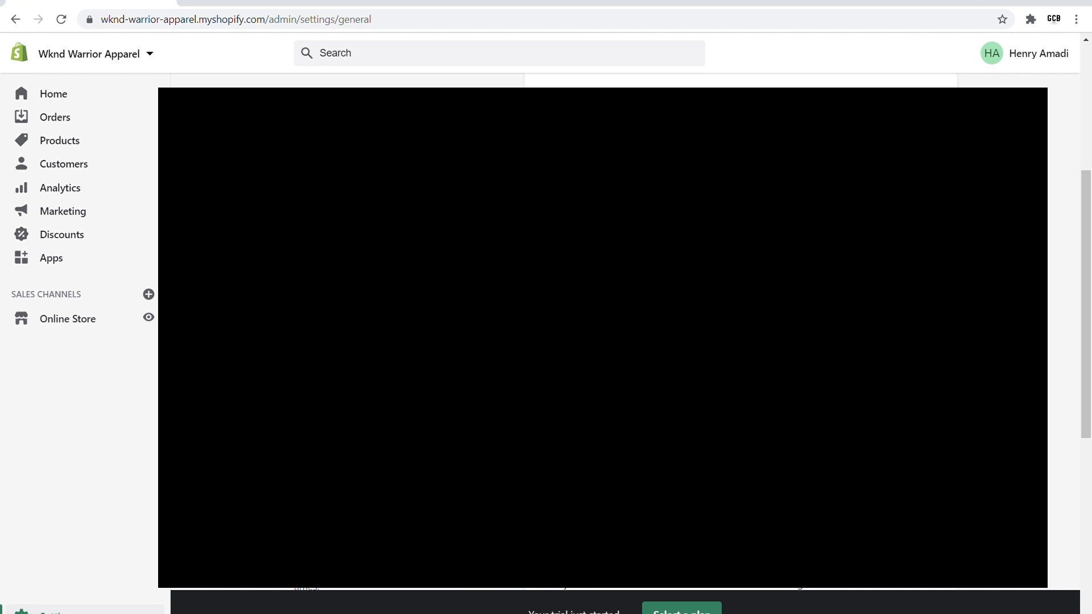
scroll(602, 335, "down", 4)
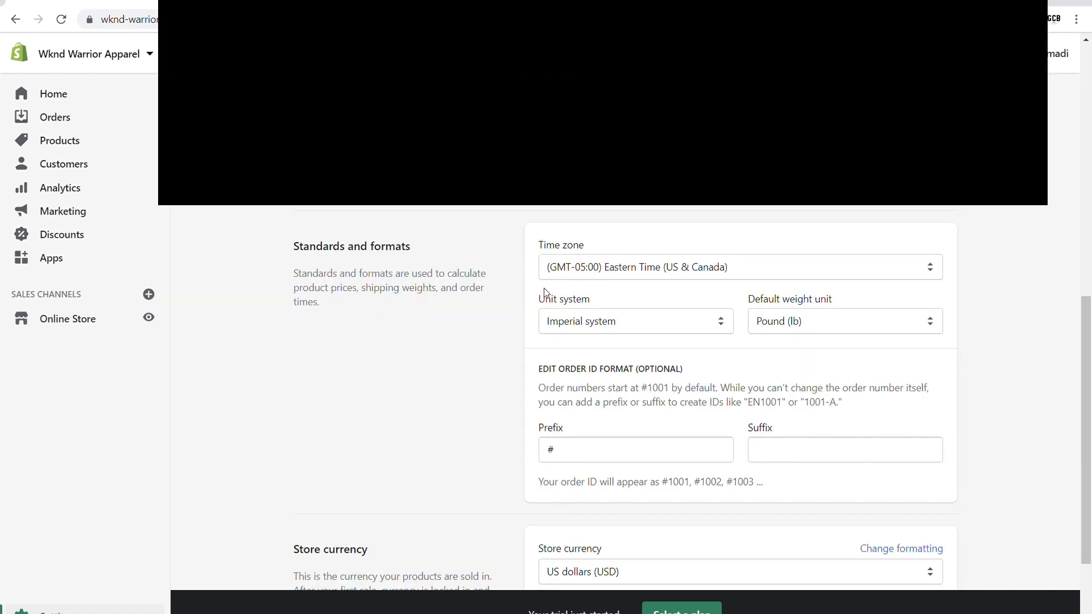
scroll(817, 372, "down", 3)
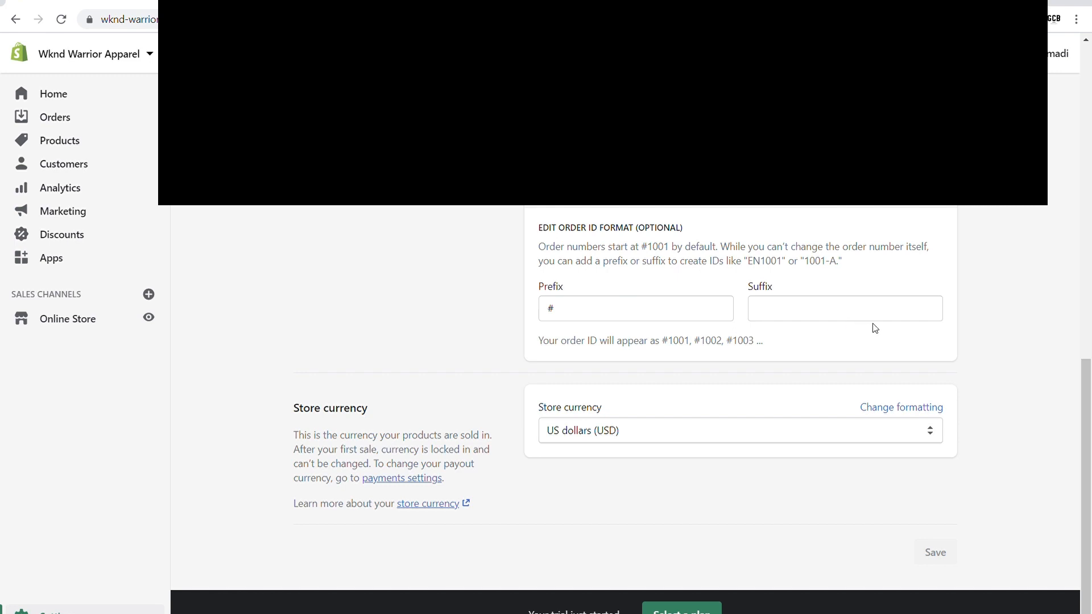
Try #abc as the order ID prefix, clear the prefix completely and save the general settings
left_click(718, 317)
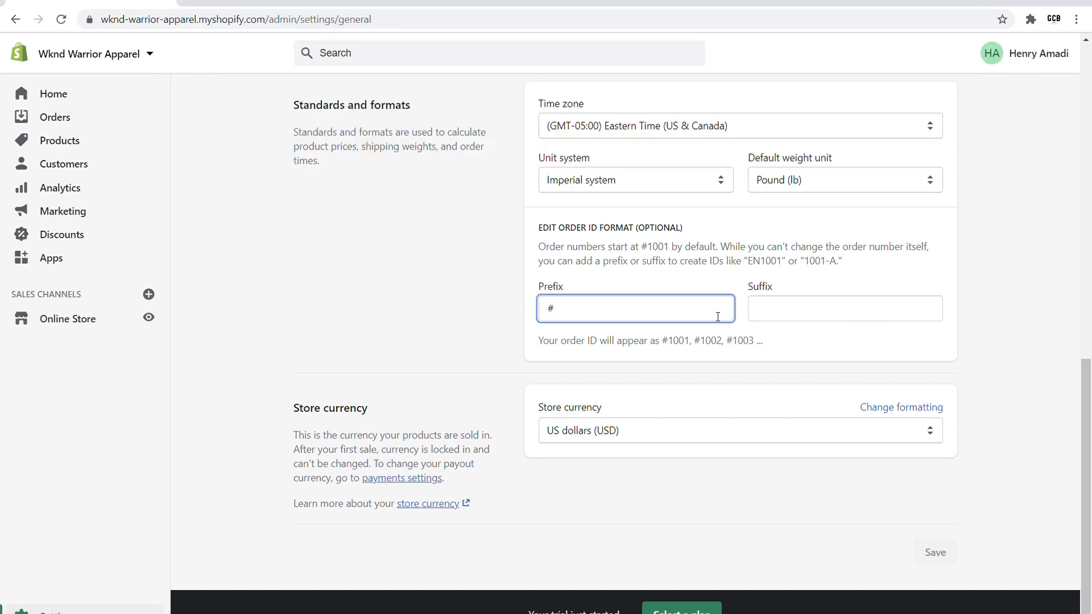
type("abc")
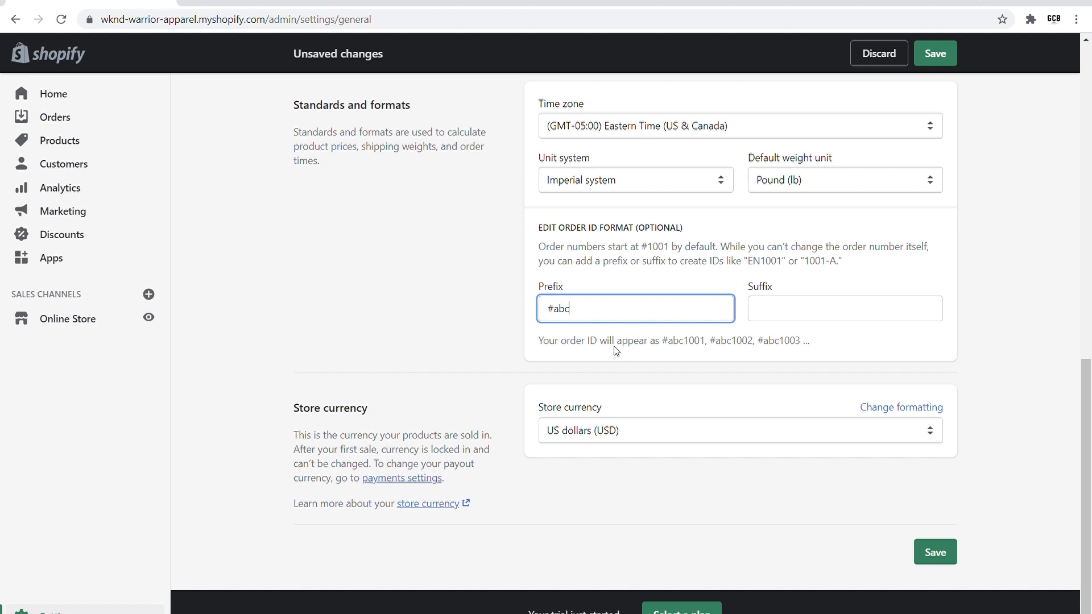
key("ctrl+a")
key("BackSpace")
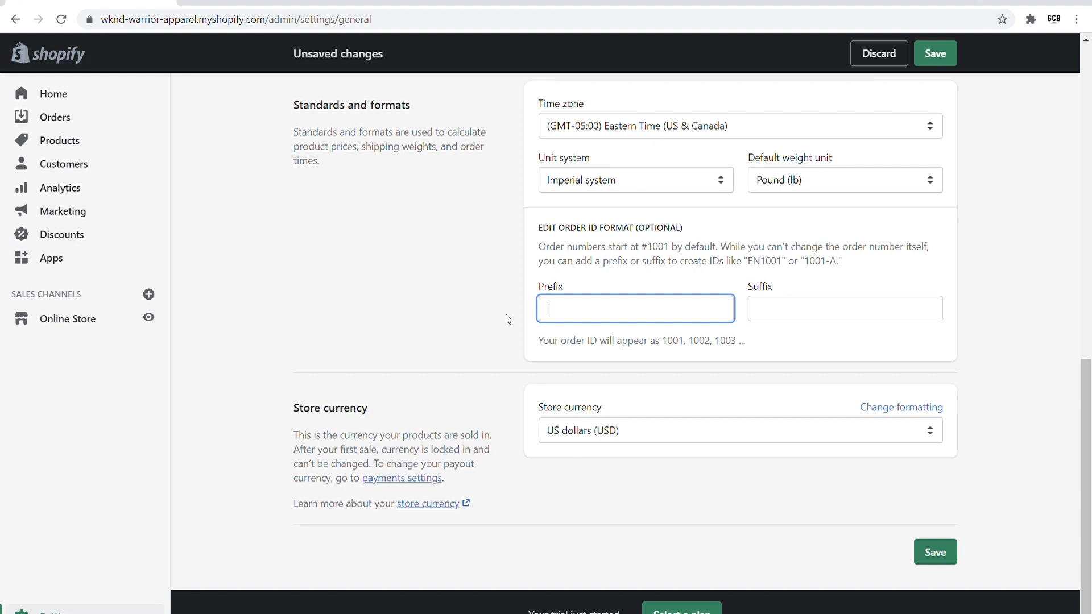
left_click(508, 319)
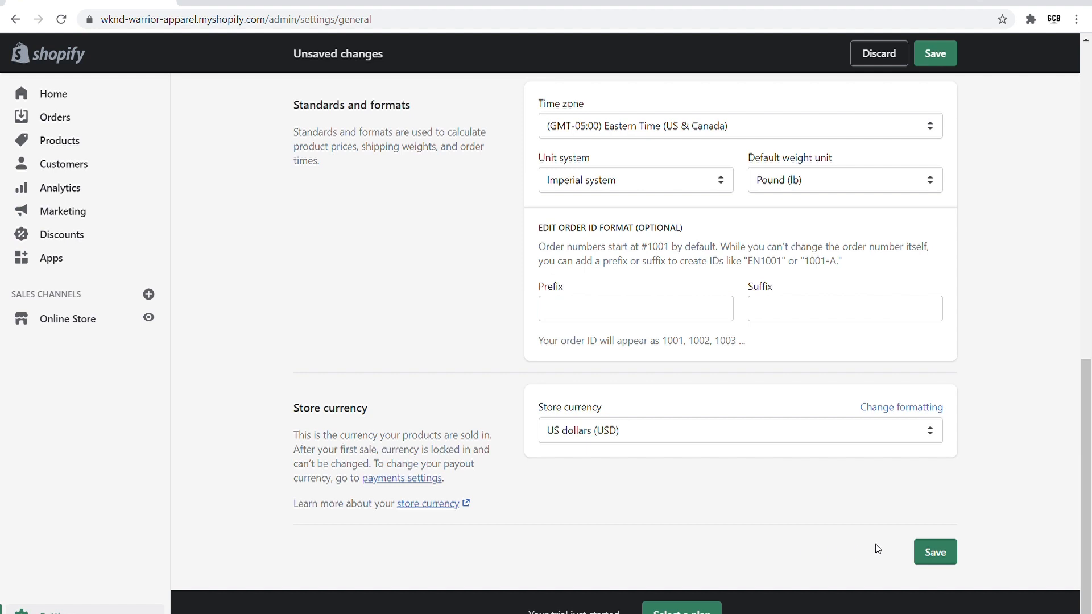
left_click(941, 556)
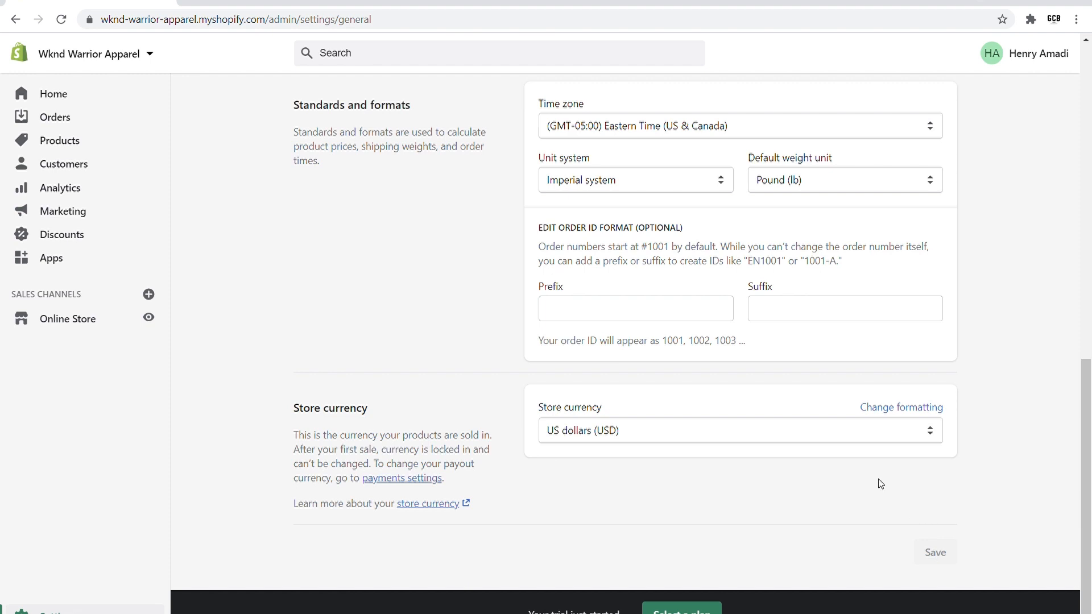
Create a new product titled "White t-shirt" with the description "This is a white t-shirt."
left_click(76, 143)
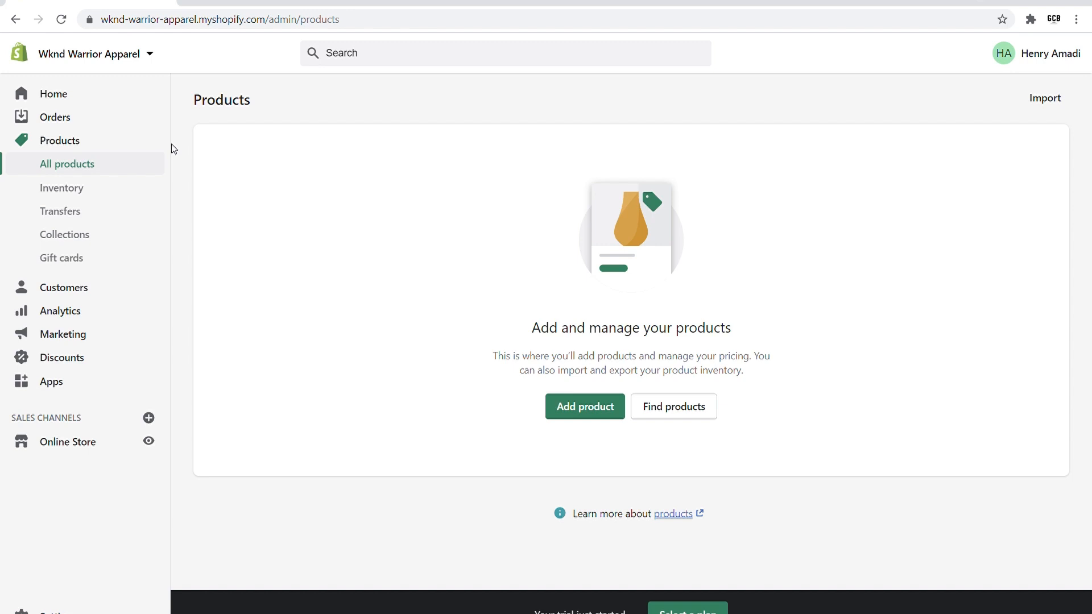
left_click(574, 415)
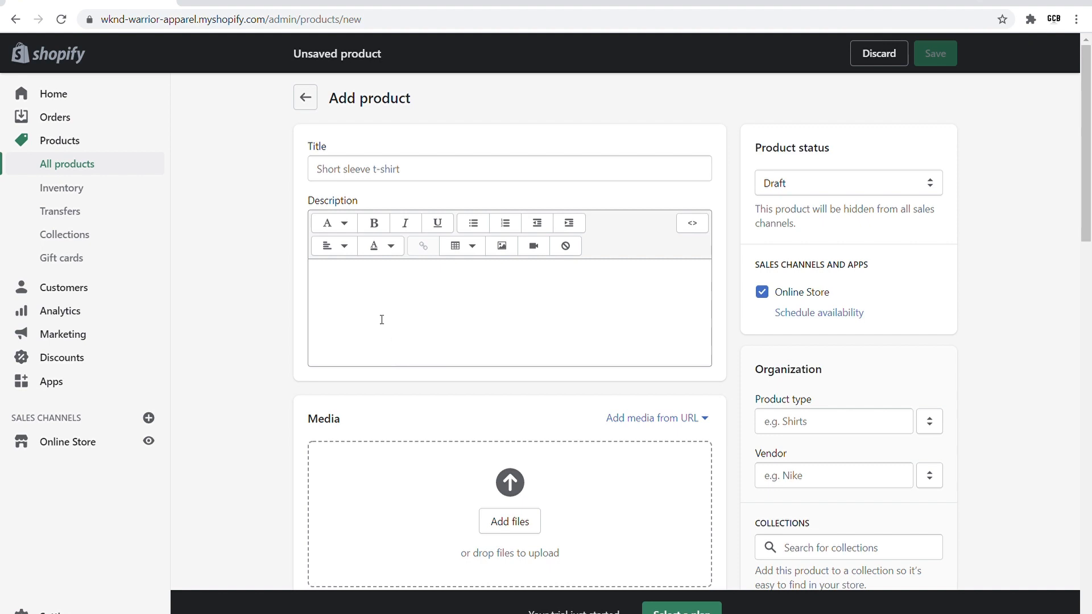
left_click(375, 170)
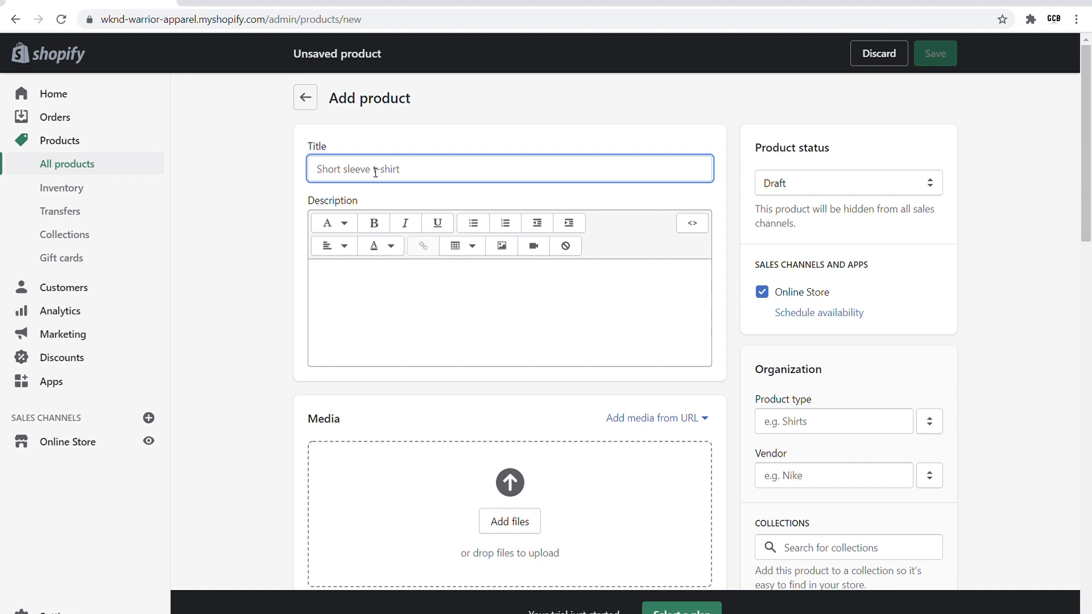
type("Wh")
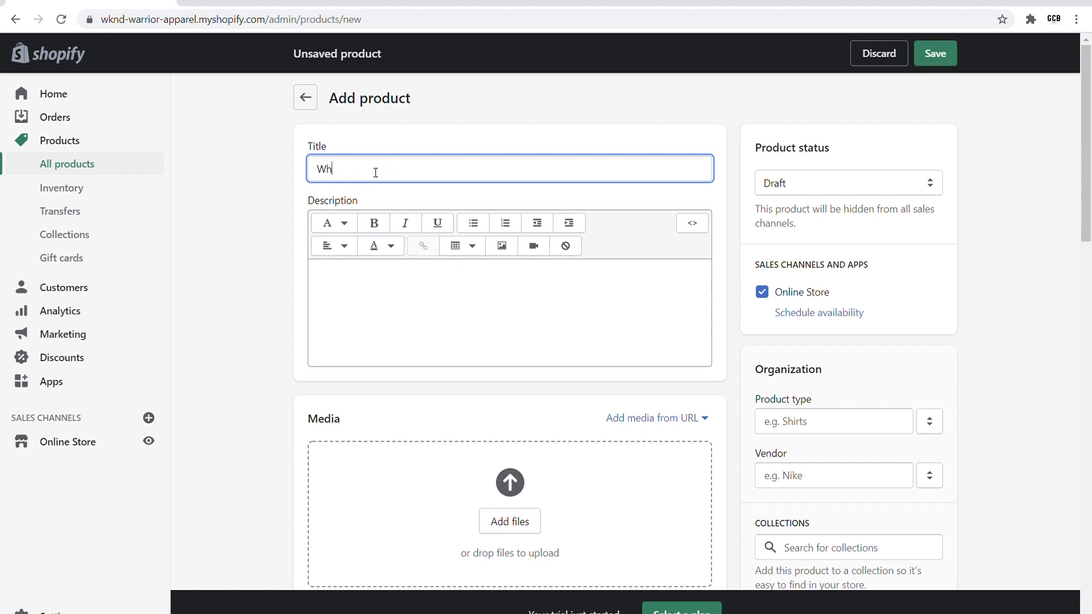
type("ite t-shirt")
left_click(350, 291)
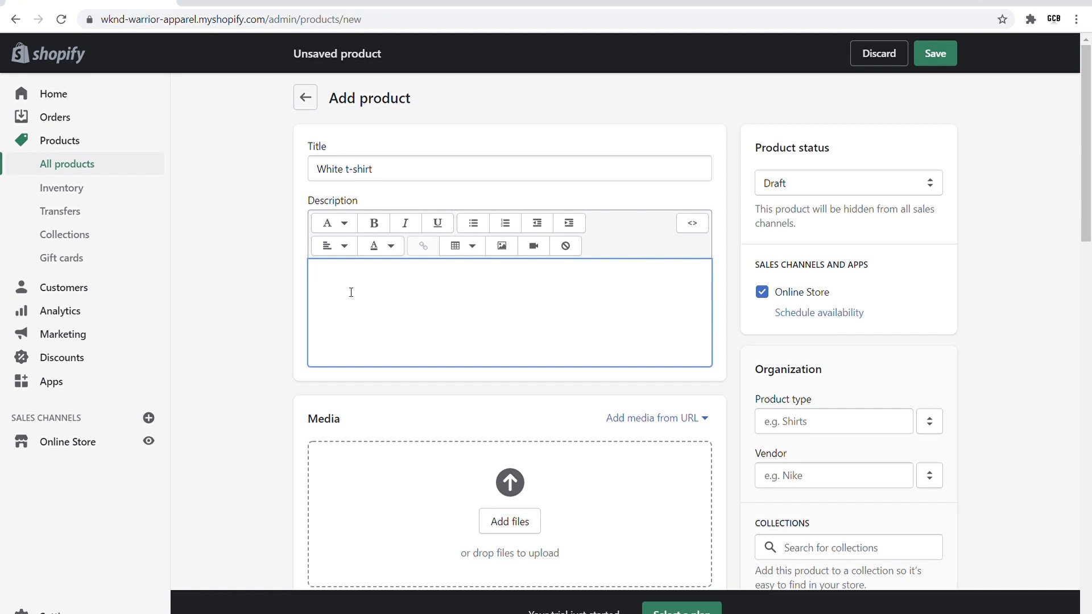
type("This is a white t-shirt.")
Upload the white t-shirt image to the product's media
scroll(441, 324, "down", 3)
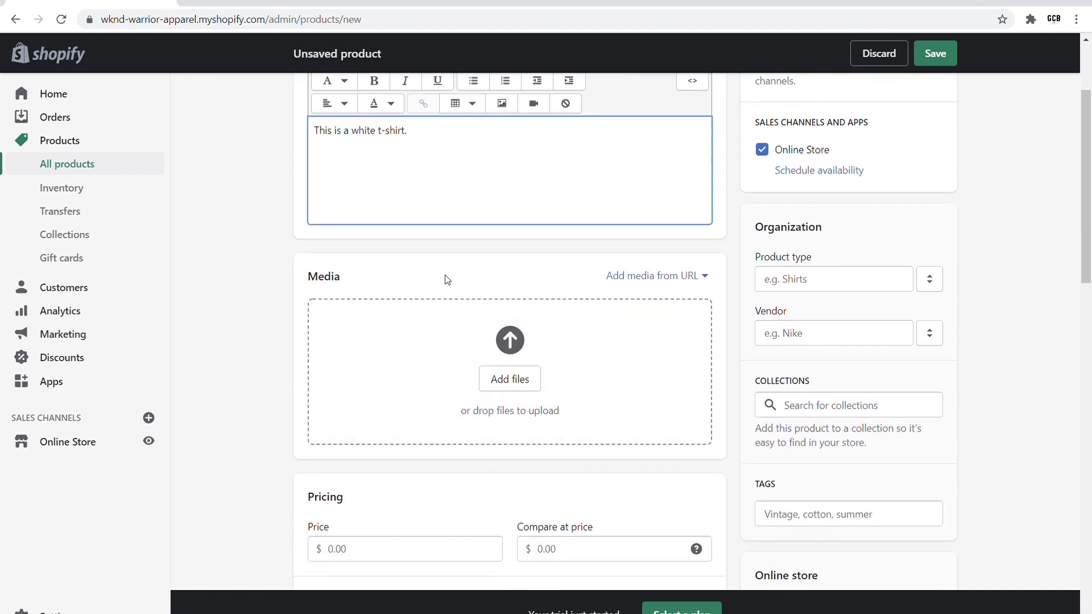
scroll(677, 215, "down", 1)
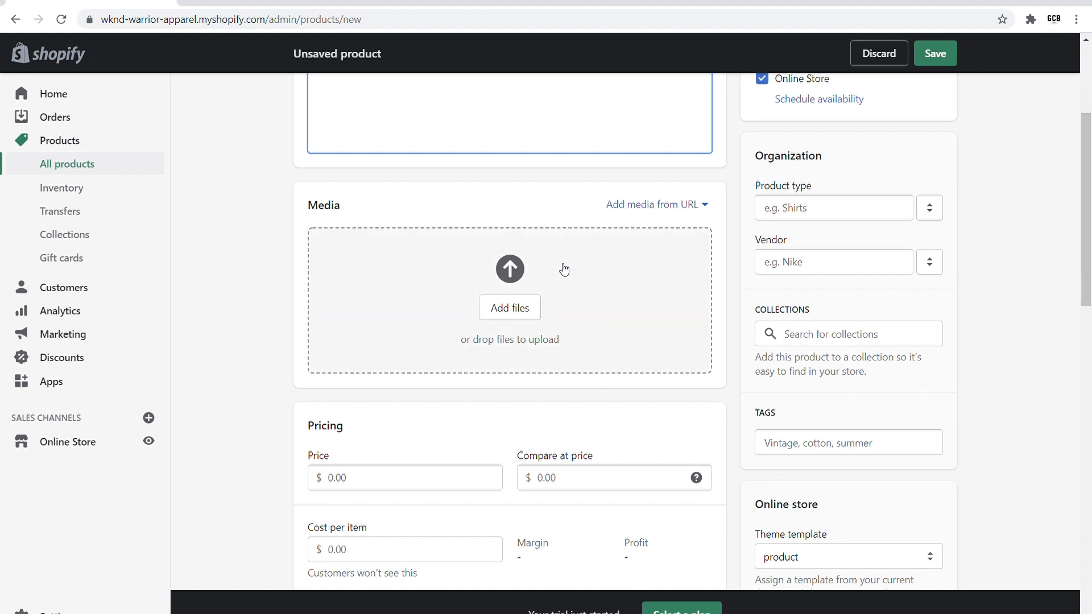
left_click(511, 308)
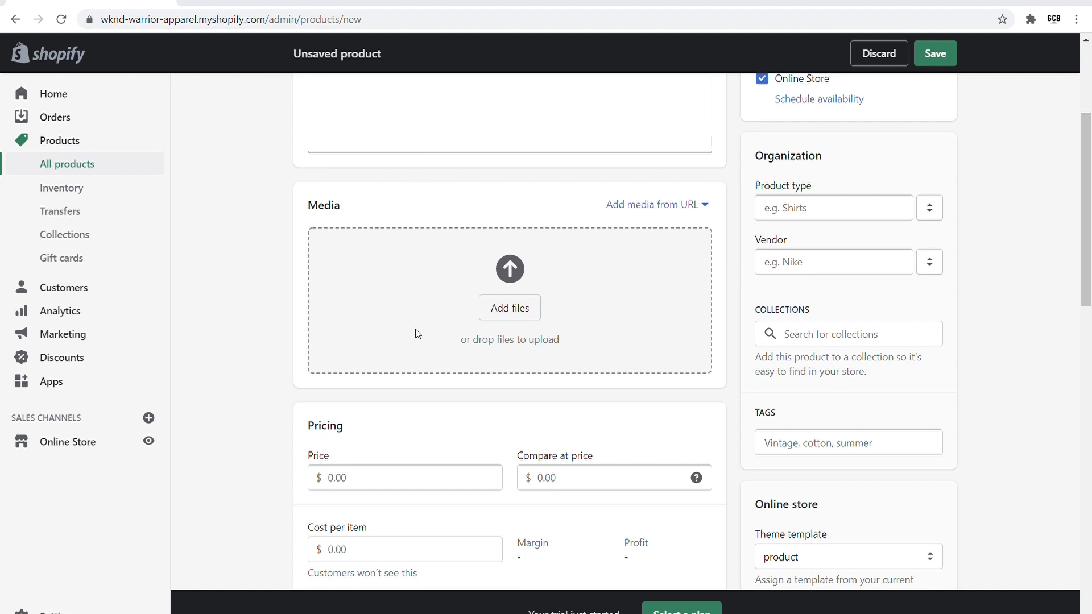
left_click(426, 305)
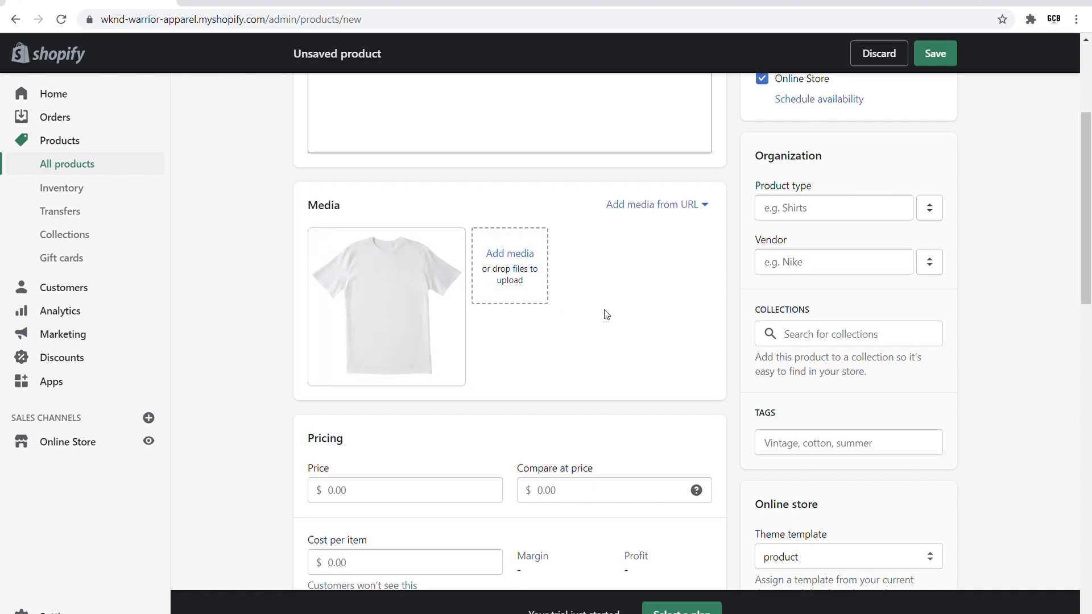
Set the product's price to $19.99
scroll(605, 310, "down", 2)
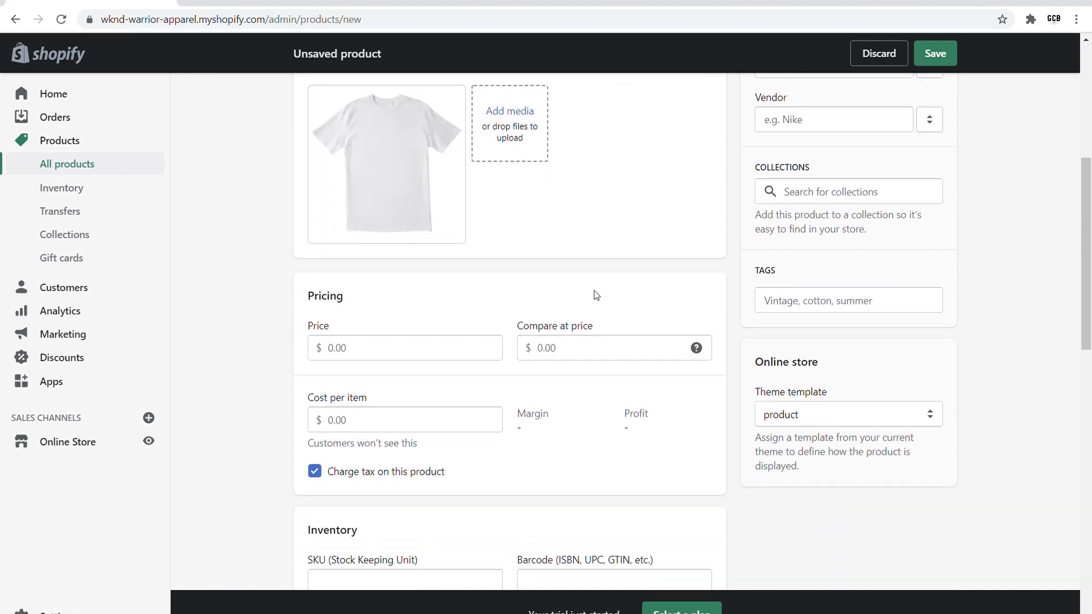
scroll(592, 295, "down", 1)
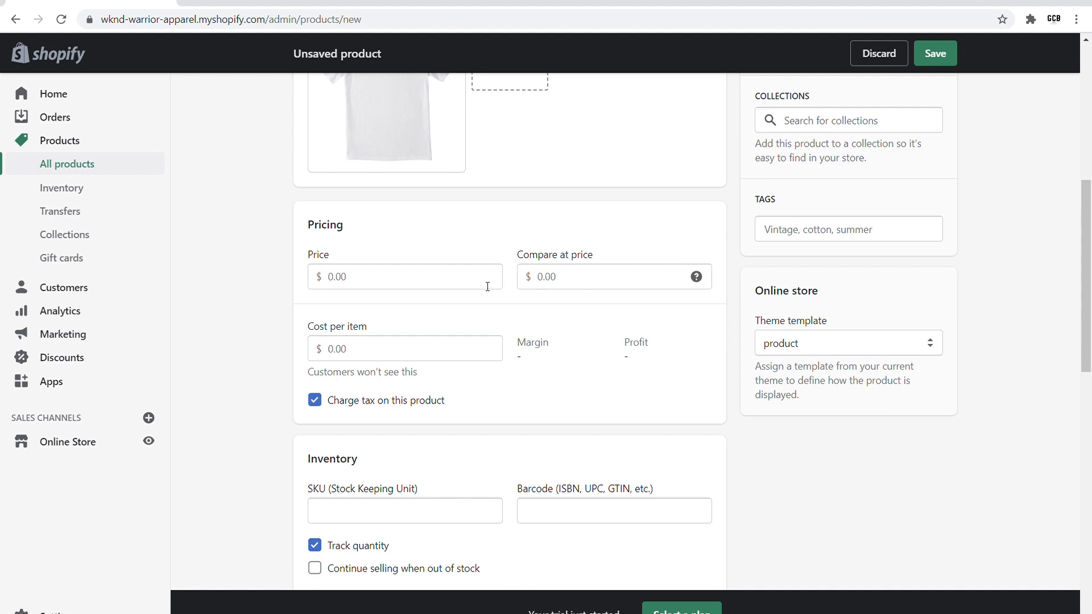
left_click(453, 284)
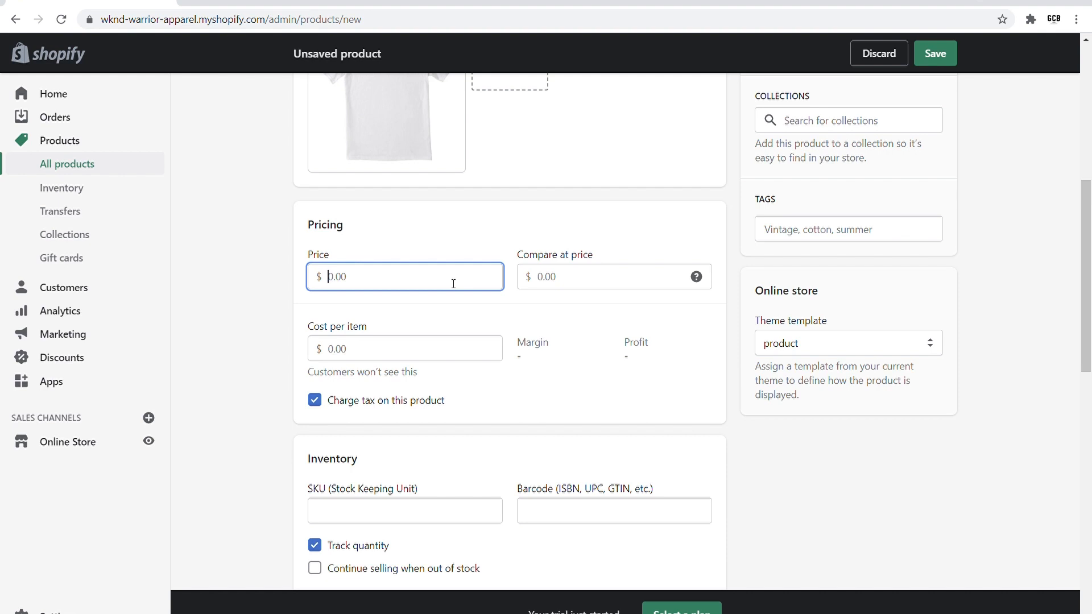
type("19")
type(".99")
left_click(524, 231)
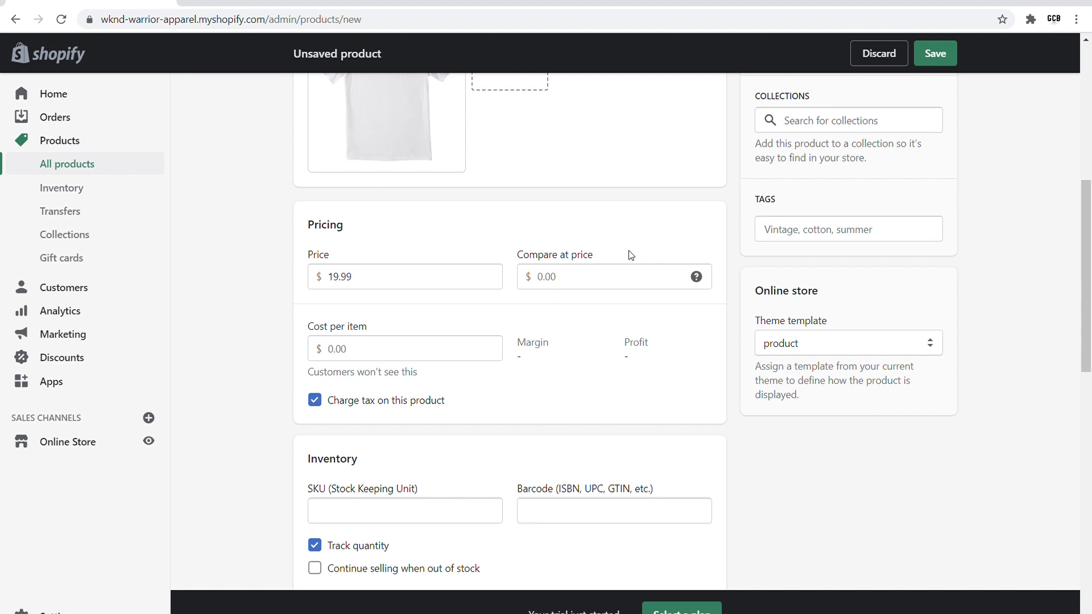
Try a compare-at price of $24.99 for the product and clear it again
left_click(562, 278)
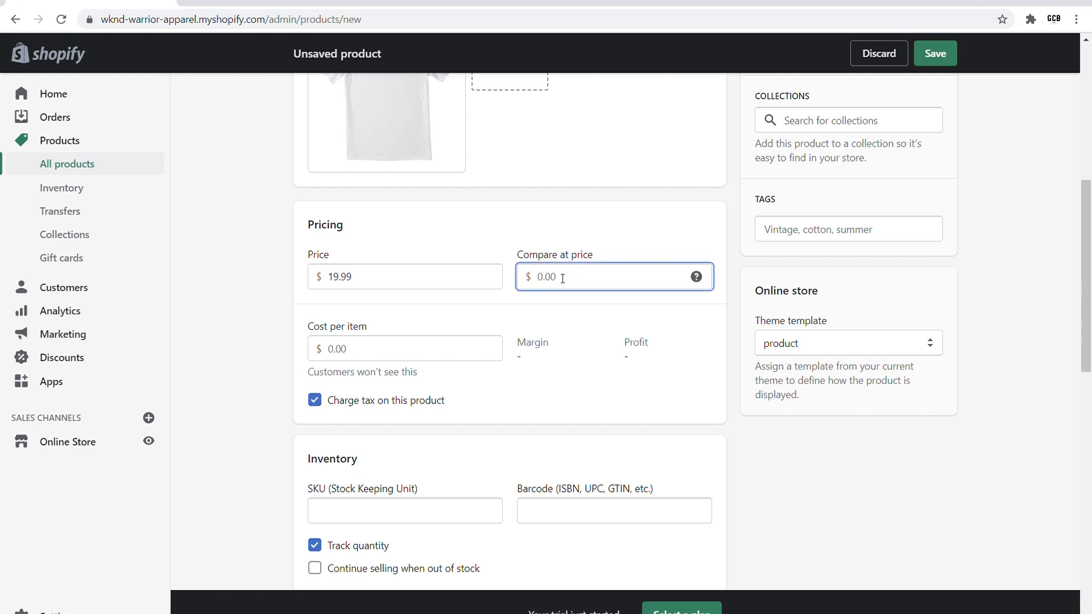
type("24.99")
double_click(607, 272)
key("BackSpace")
left_click(464, 260)
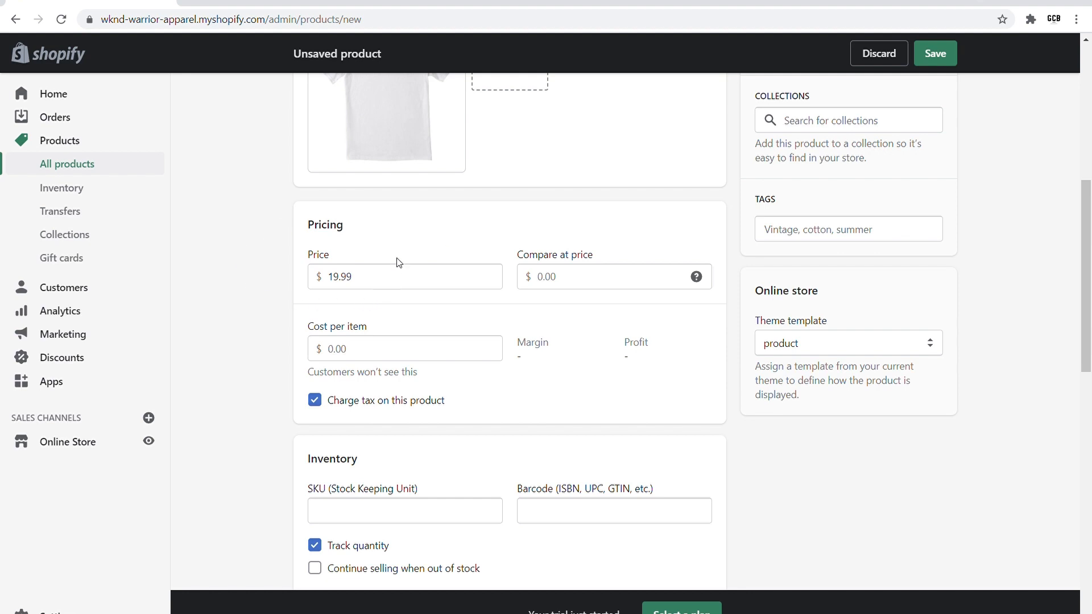
scroll(401, 244, "down", 1)
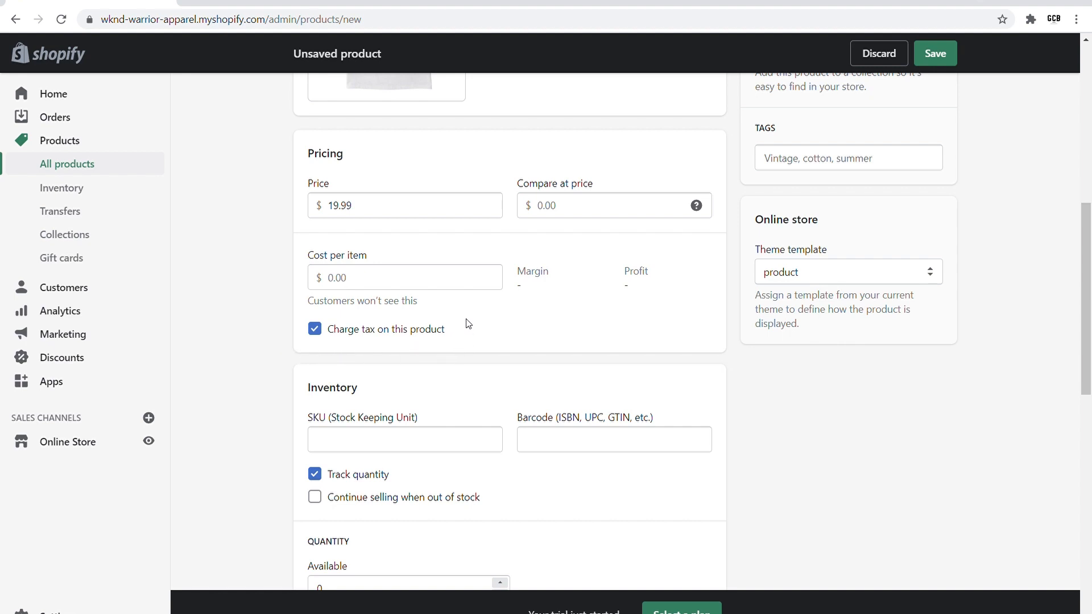
Set the product's shipping weight to 4.0 oz
scroll(446, 273, "down", 4)
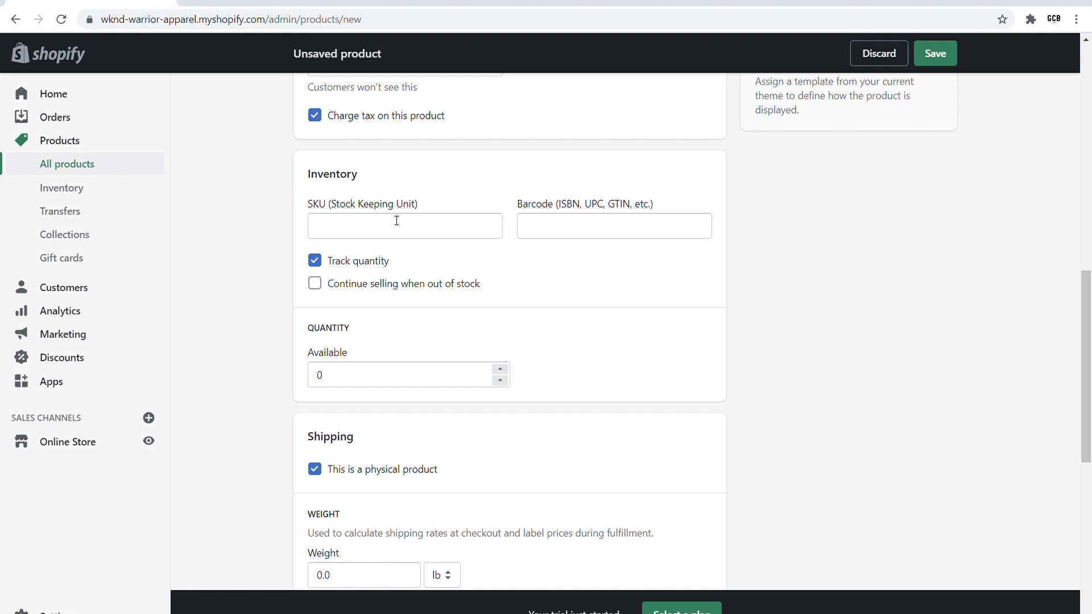
scroll(432, 225, "down", 2)
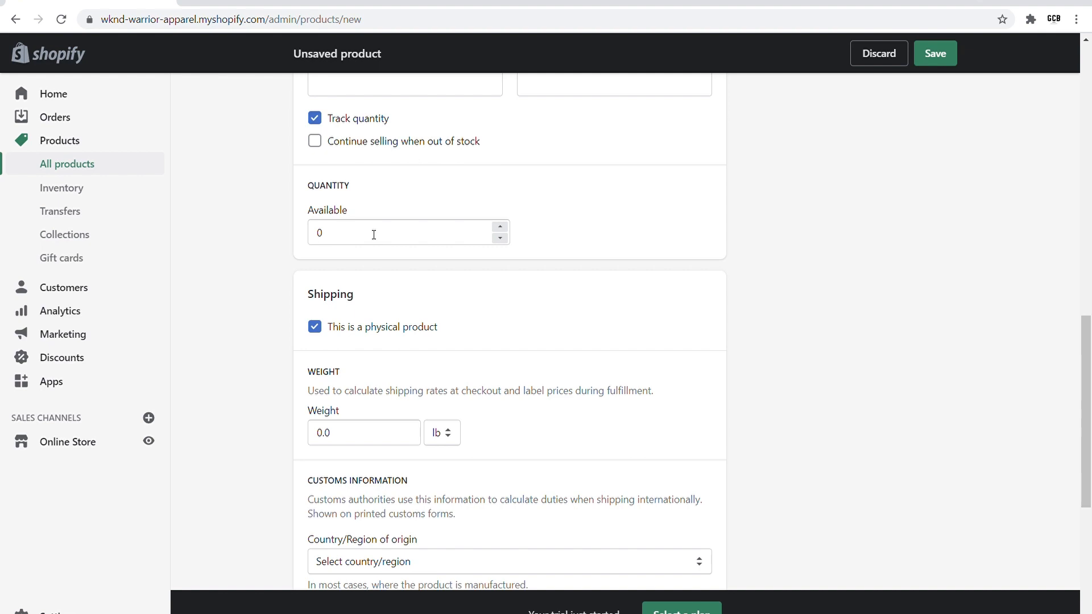
scroll(373, 234, "down", 2)
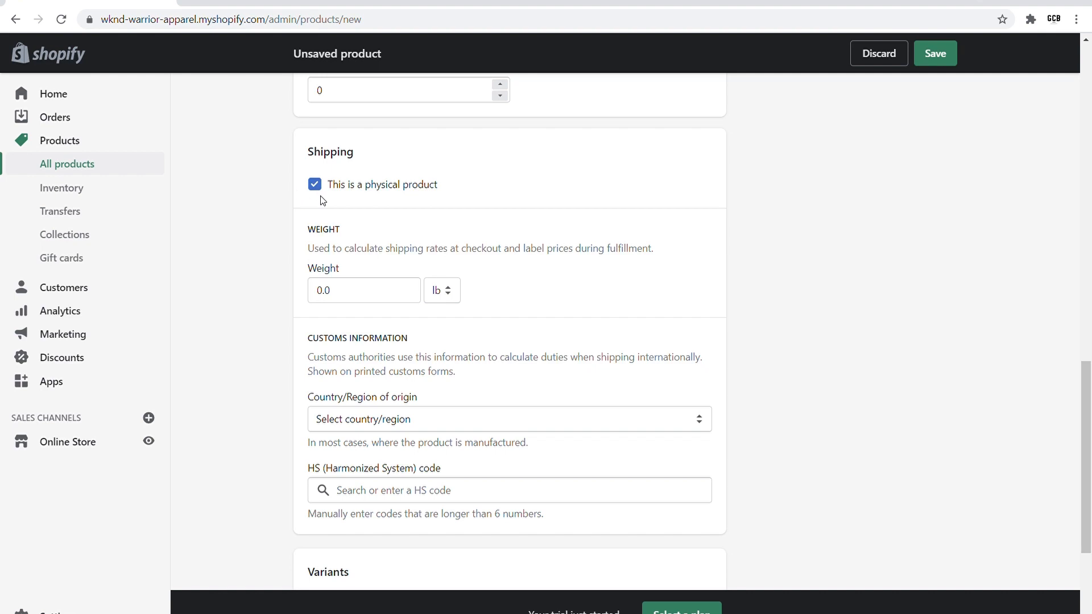
scroll(439, 264, "down", 3)
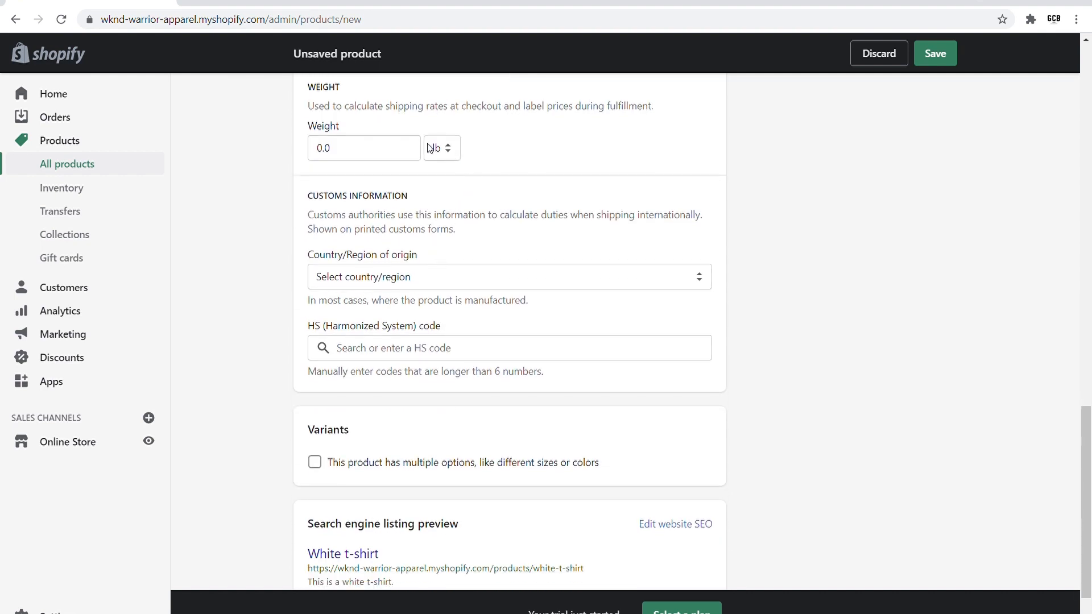
left_click(409, 149)
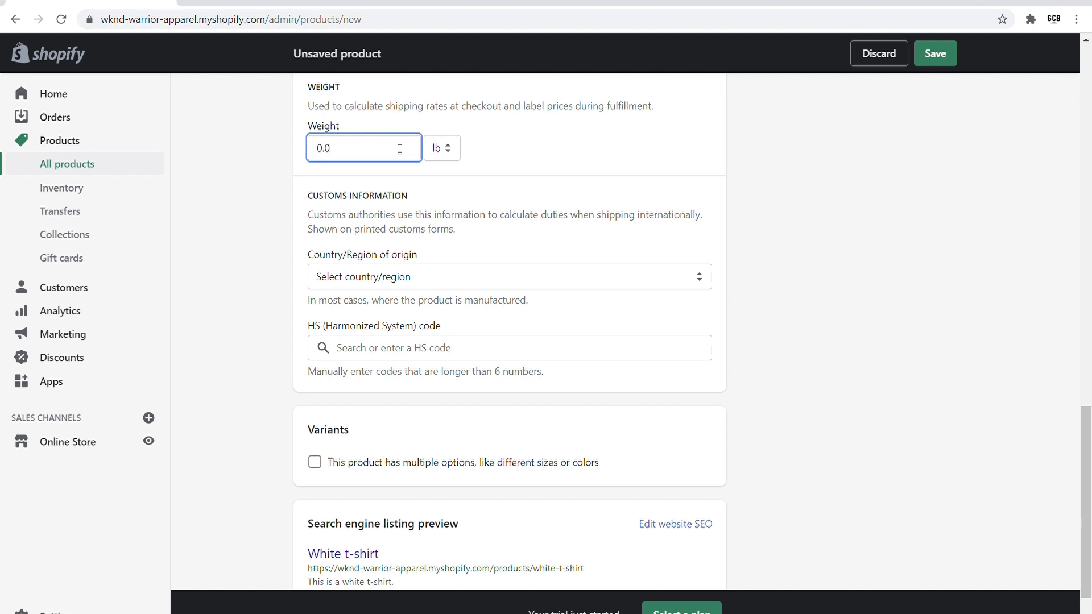
left_click_drag(345, 149, 263, 142)
type("4")
left_click(449, 150)
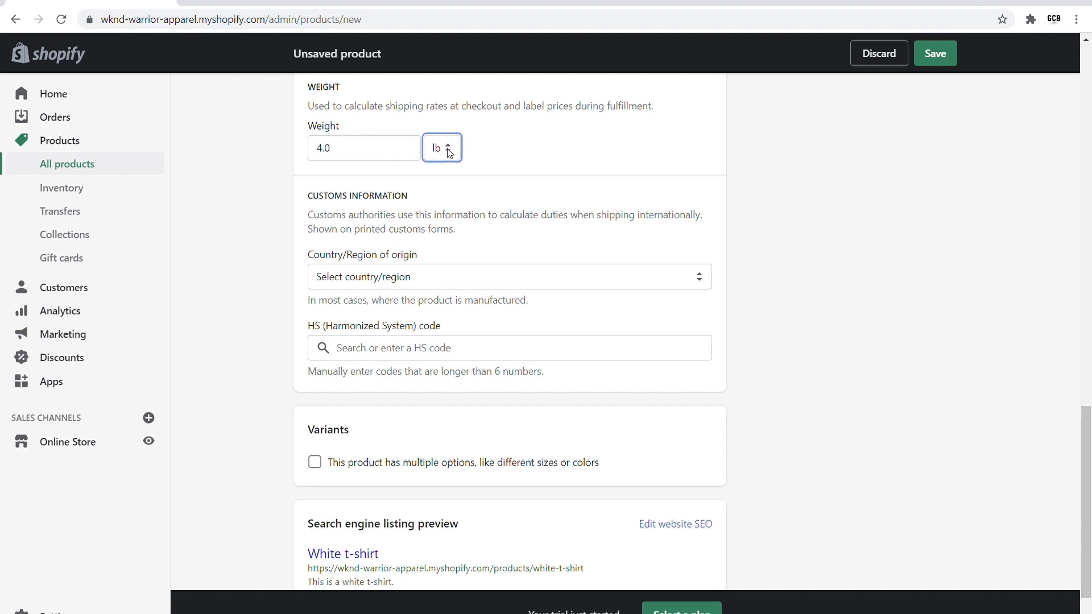
left_click(442, 182)
Mark the product as having multiple options, with Size as the first option
scroll(495, 151, "down", 2)
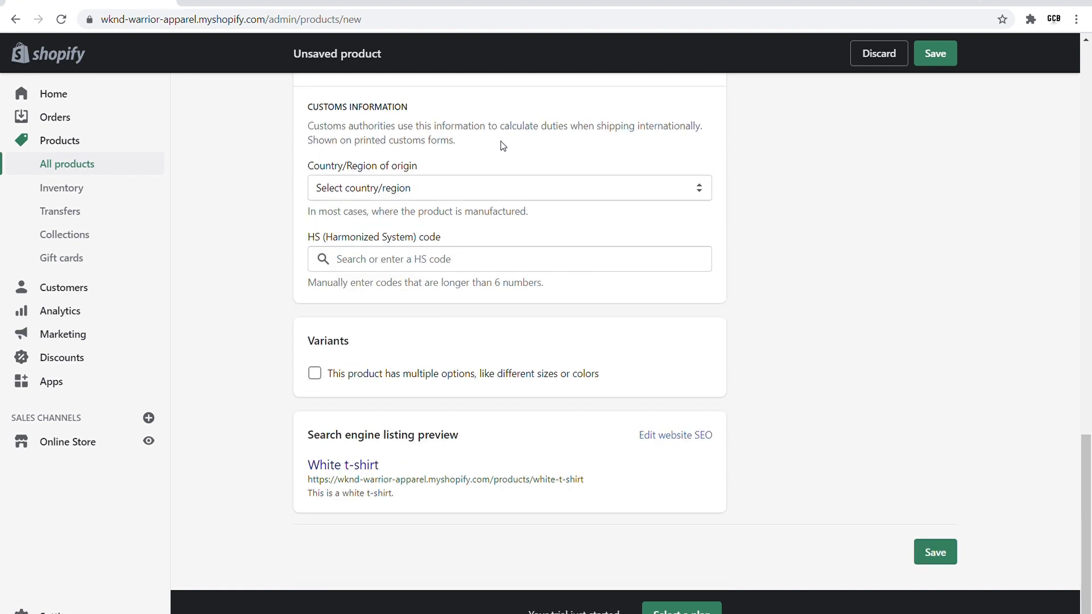
scroll(504, 146, "up", 1)
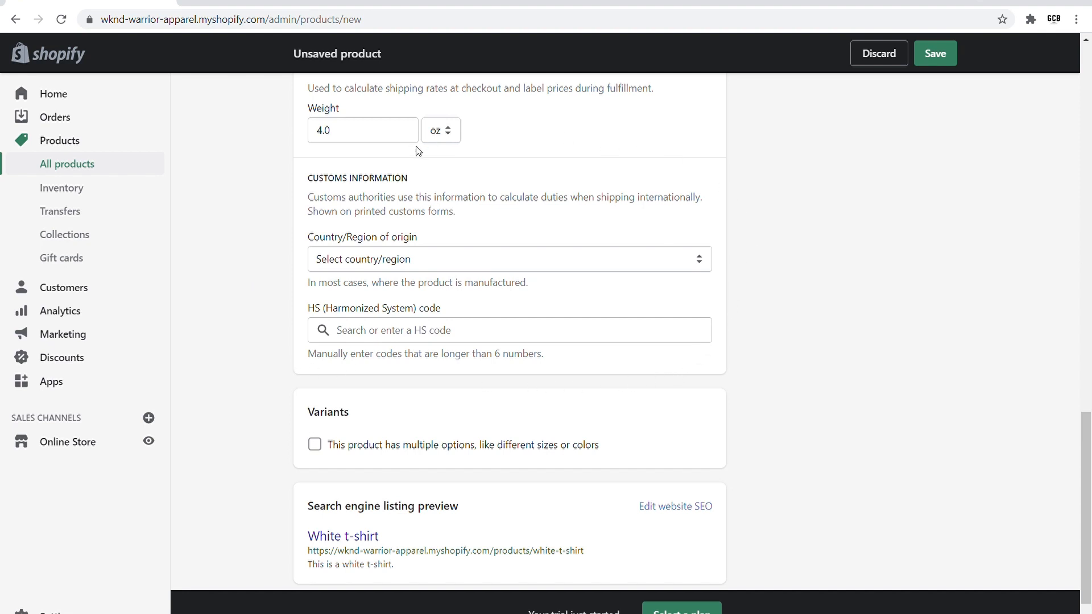
scroll(443, 216, "down", 2)
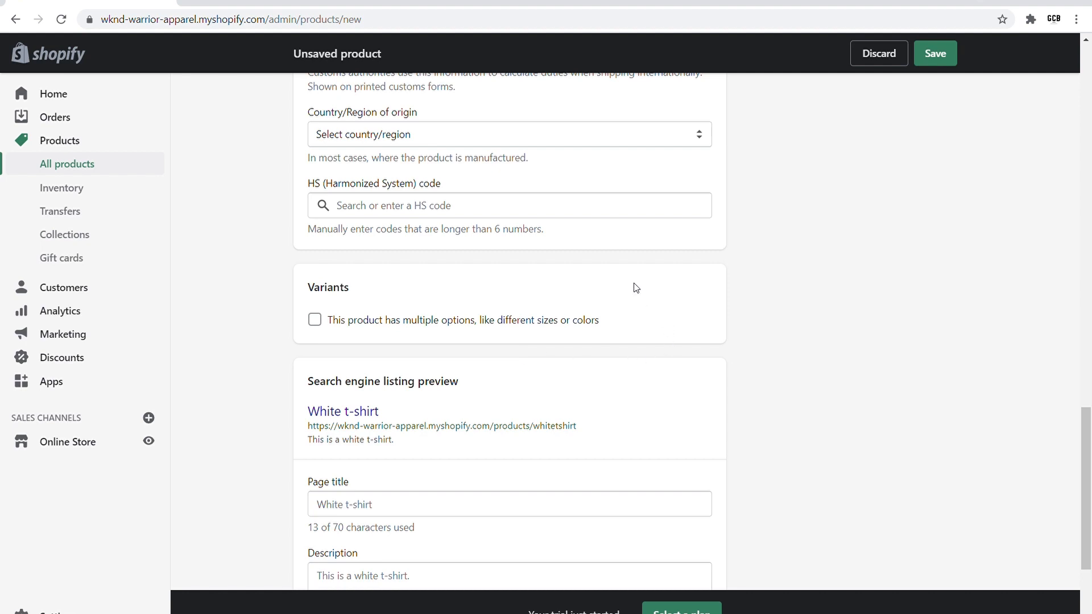
left_click(327, 323)
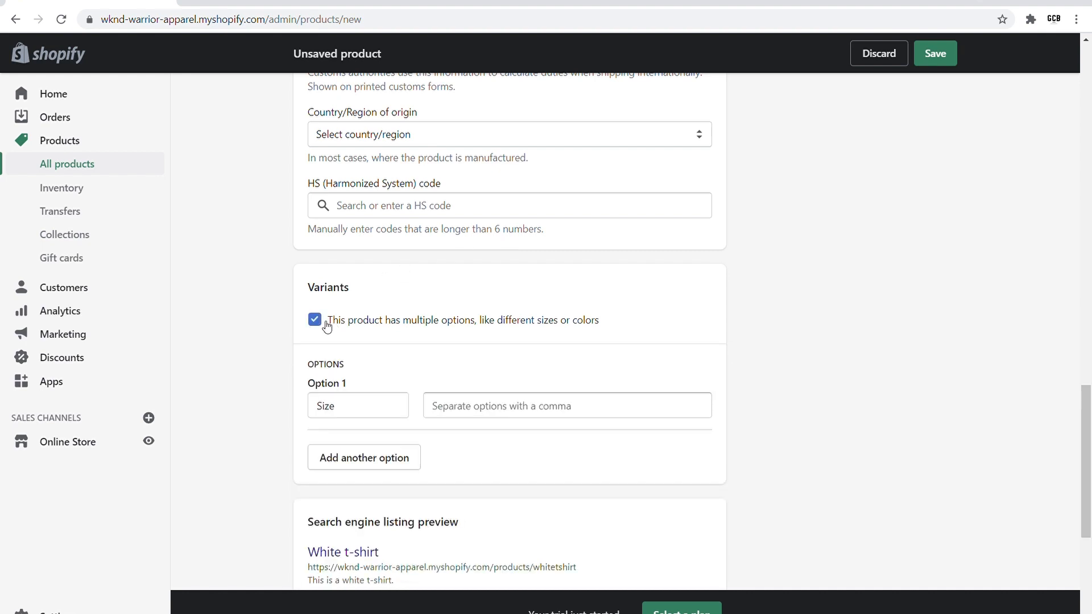
left_click(373, 412)
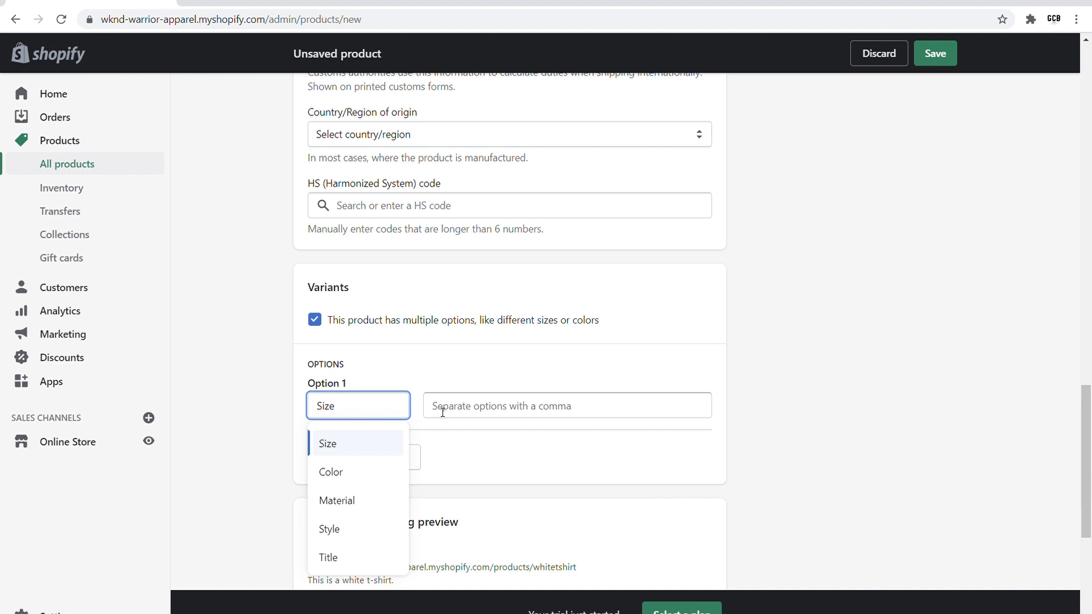
Enter s, m, l, xl and xxl as separate values of the Size option
left_click(515, 413)
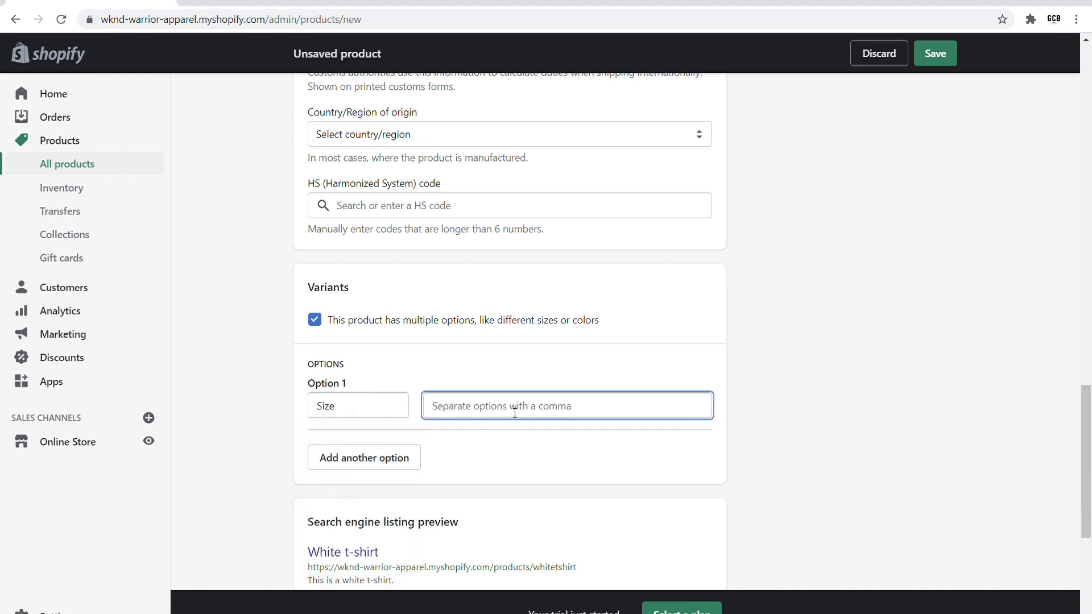
type("s,")
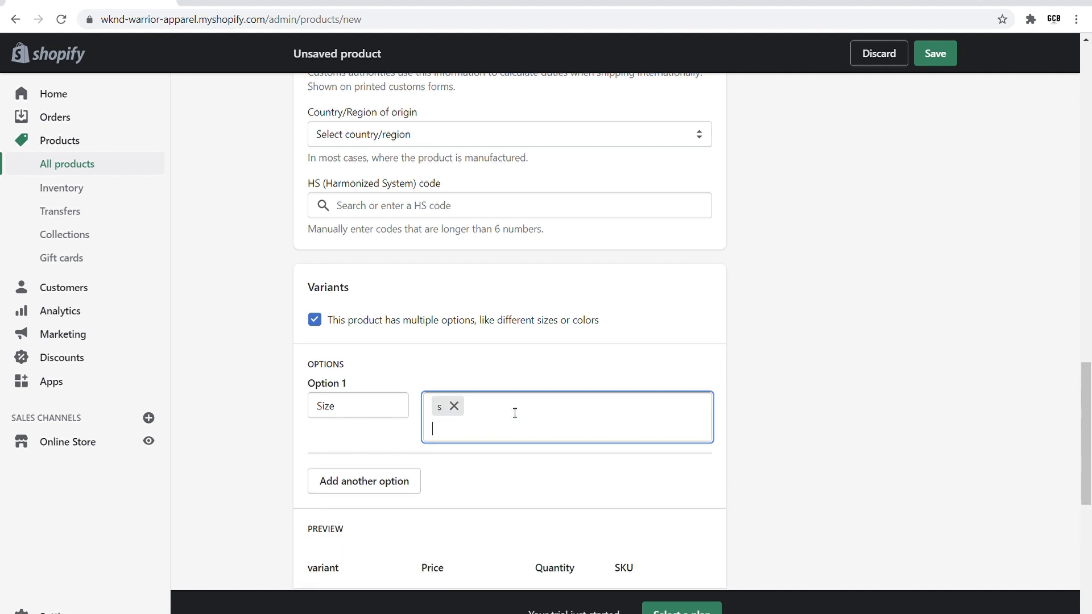
type("m")
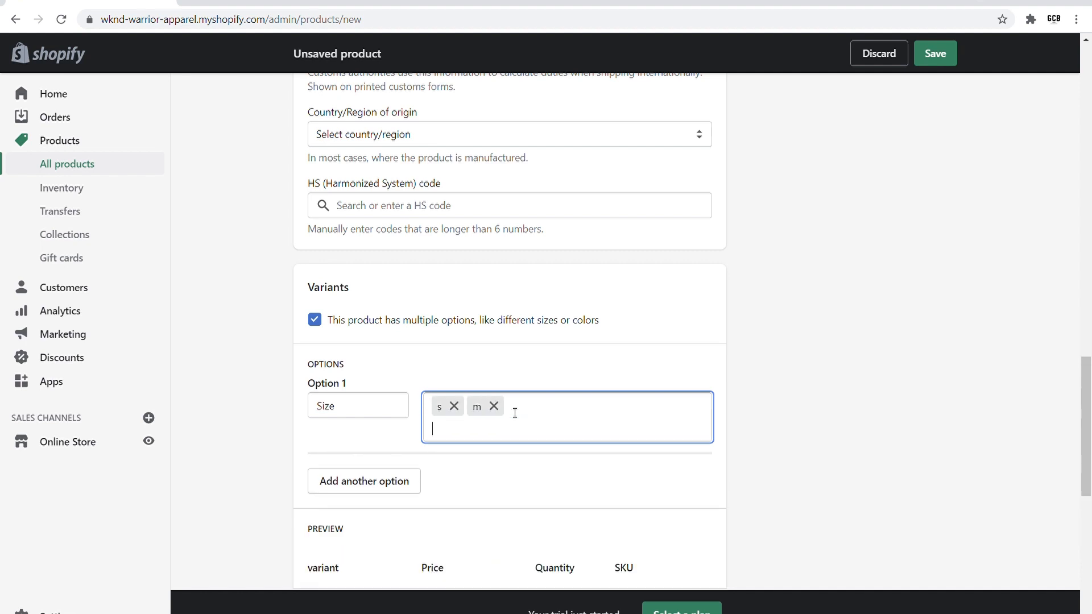
type(",l,")
type("x")
type("l")
type(".xx")
key("BackSpace")
key("BackSpace")
type("l")
key("Return")
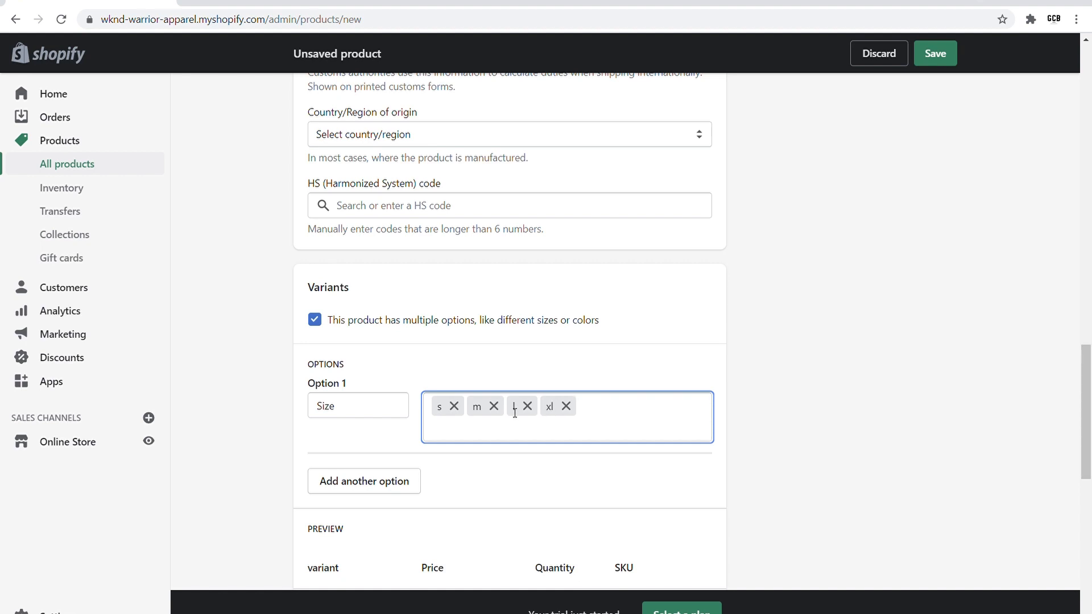
type("xxl")
key("Return")
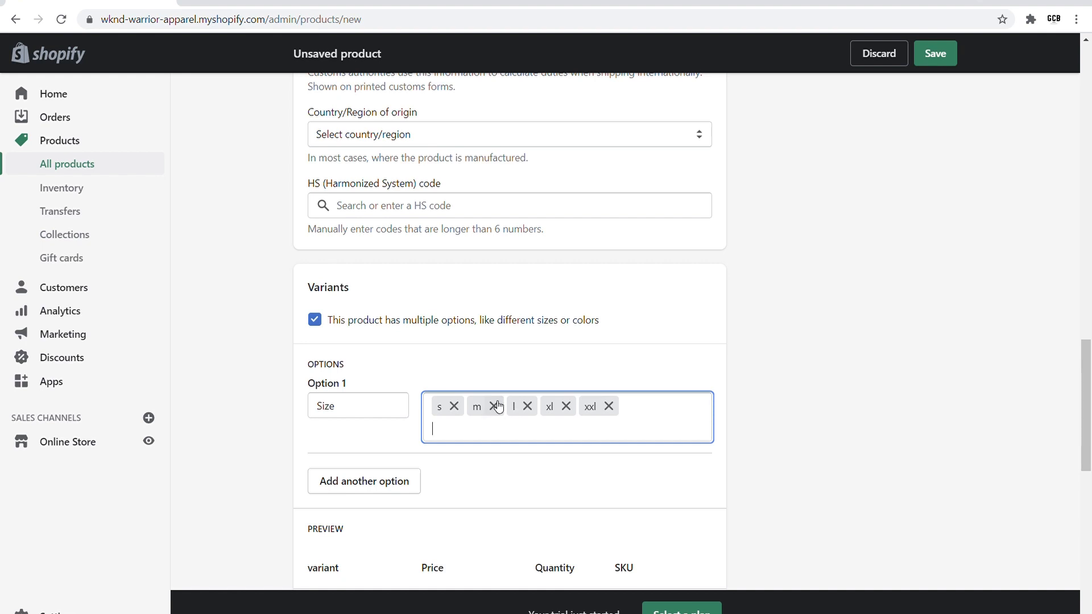
Add Color as a second variant option with the values blue, red, white and green
left_click(358, 482)
scroll(387, 433, "down", 1)
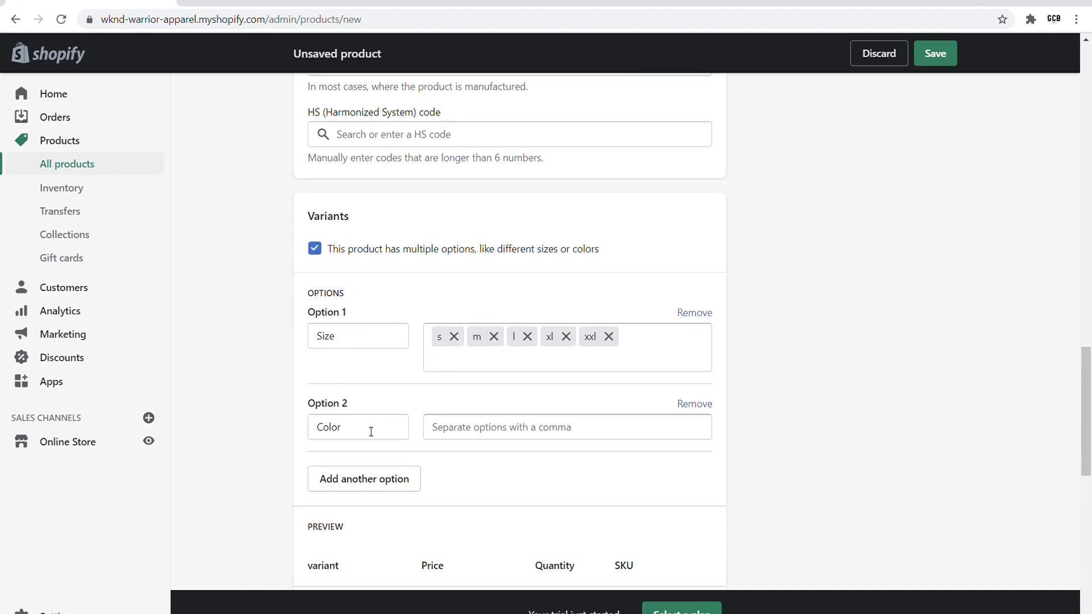
left_click(447, 433)
type("blue")
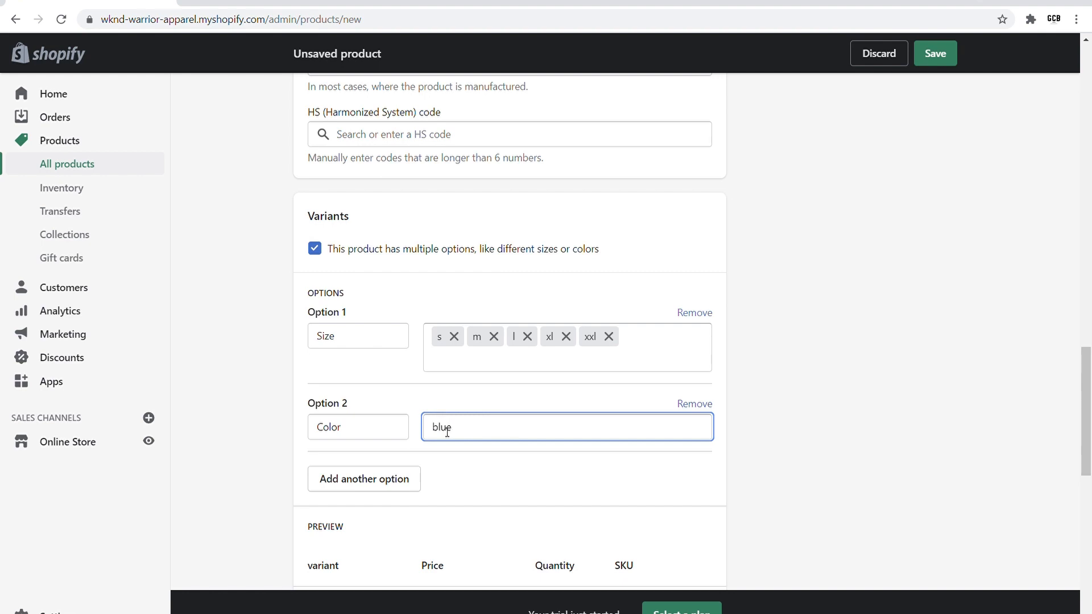
key("Return")
type("red")
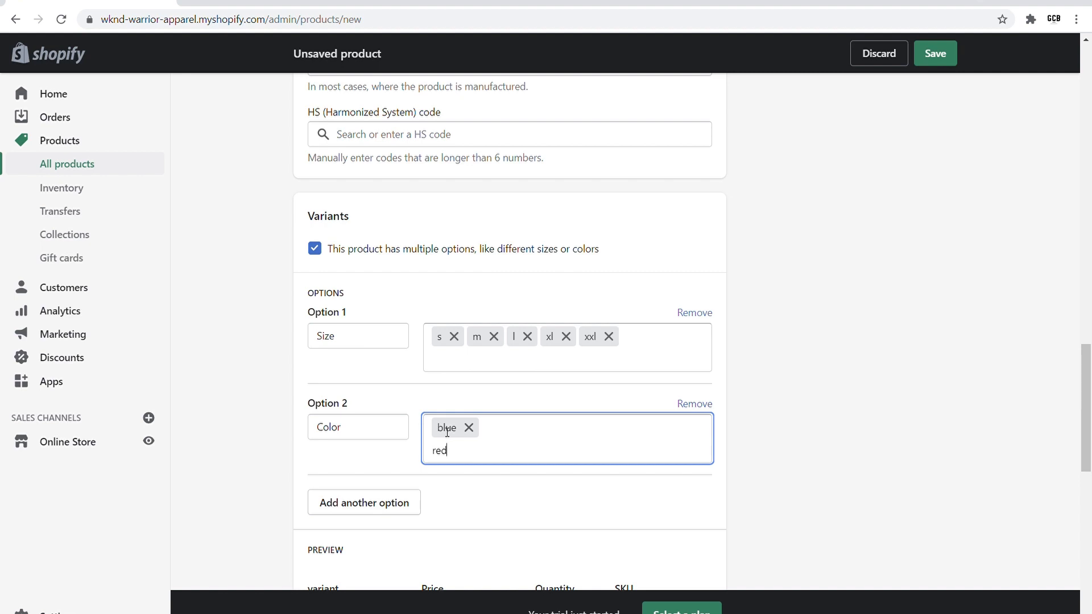
key("Return")
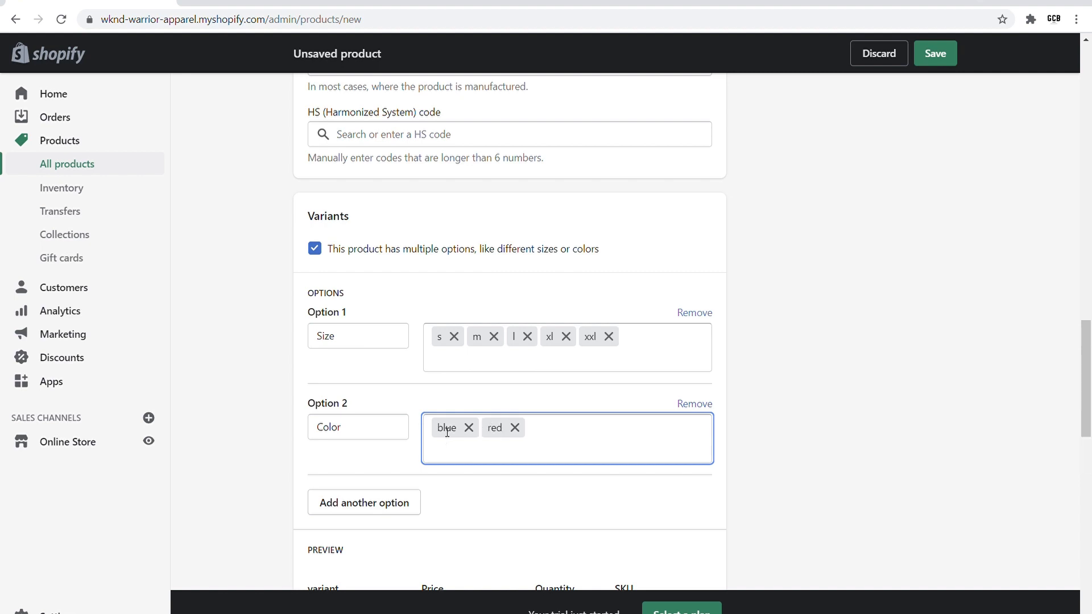
type("wh")
type("ite")
key("Return")
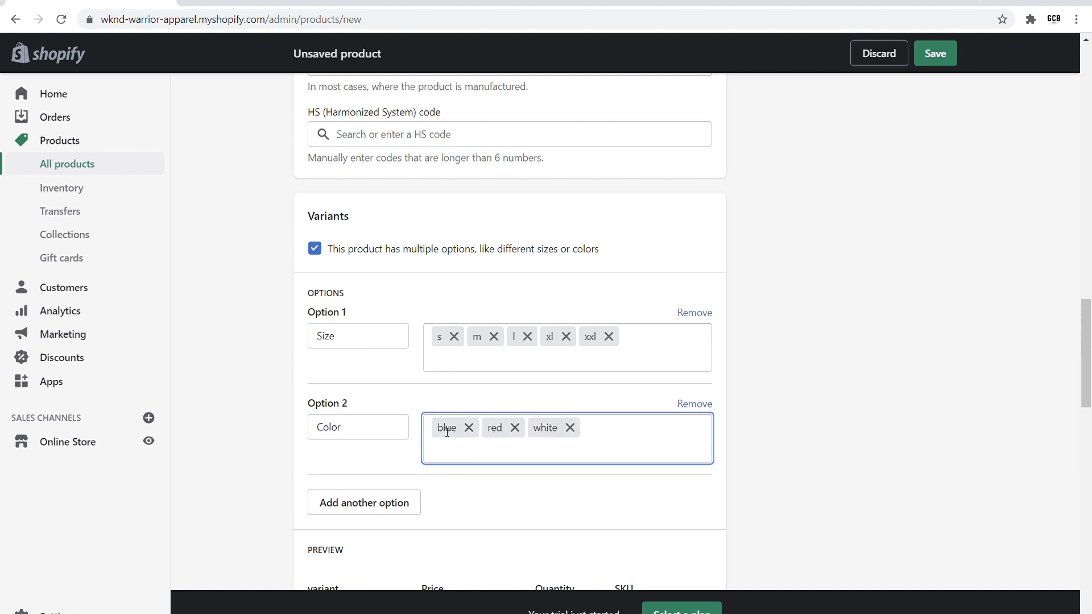
type("green")
key("Return")
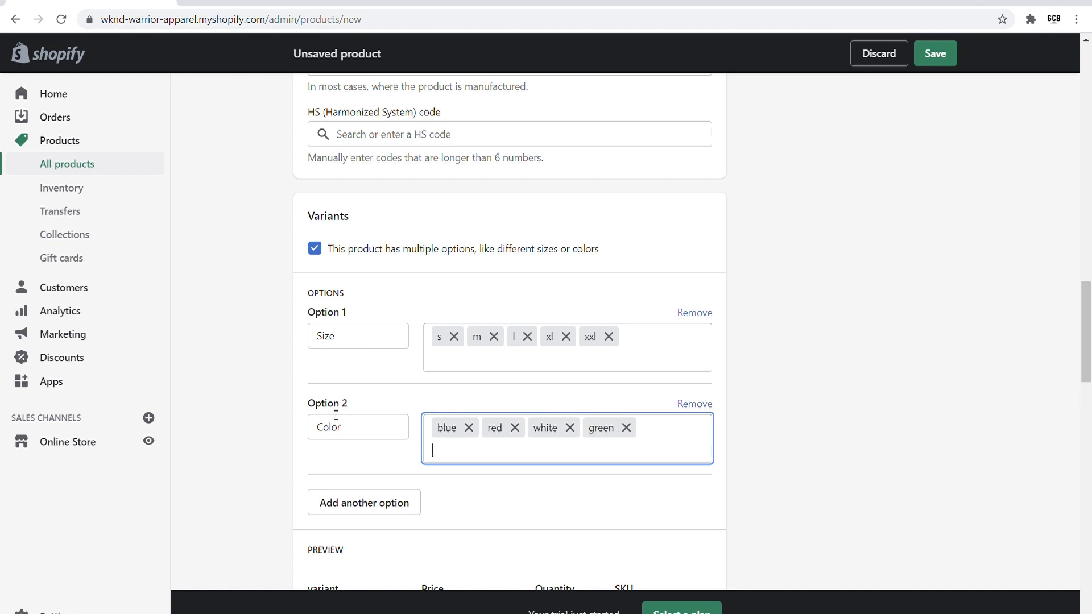
Set the variant quantities to 3 for s / blue, 2 for s / red and 5 for s / white
scroll(374, 286, "down", 6)
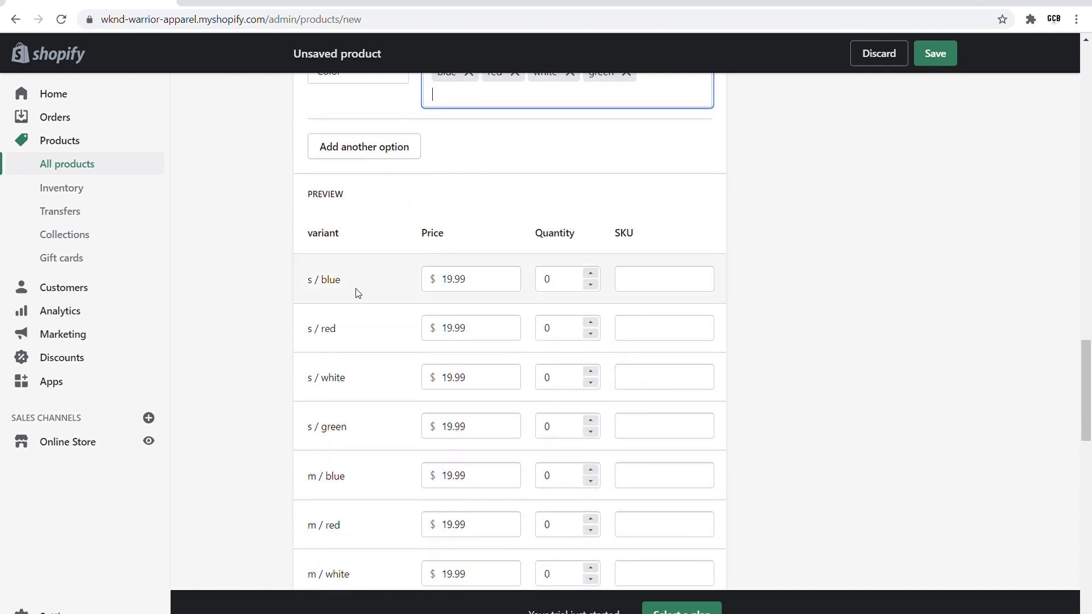
scroll(319, 254, "down", 3)
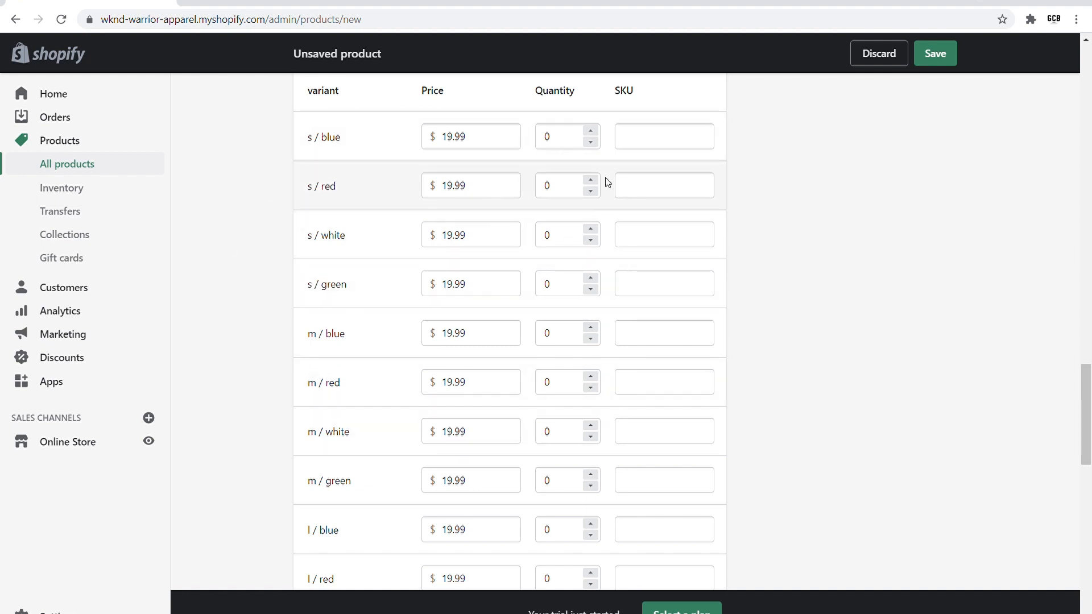
double_click(579, 136)
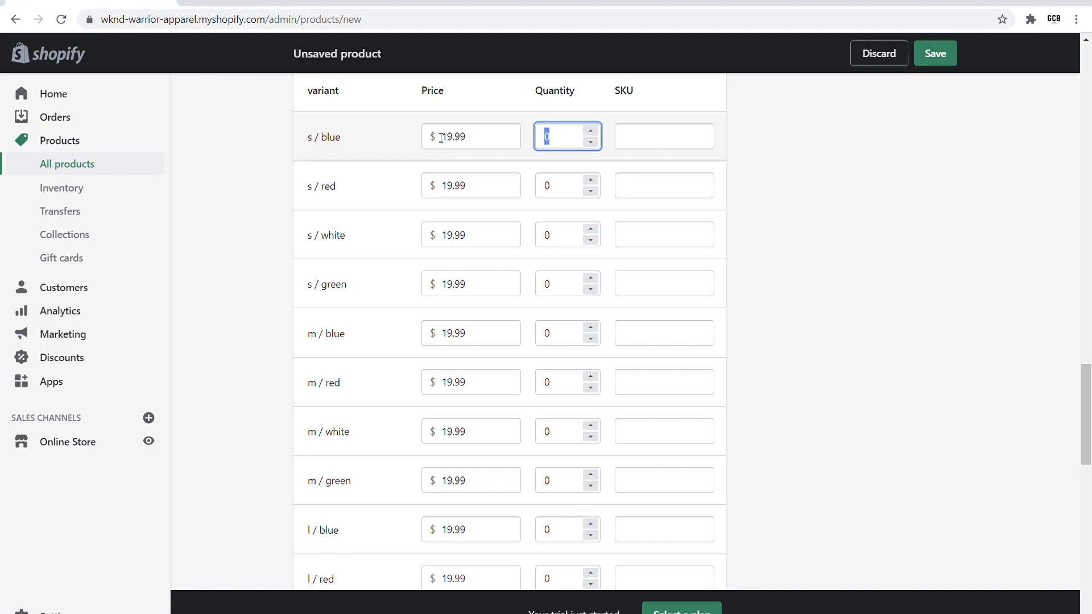
type("3")
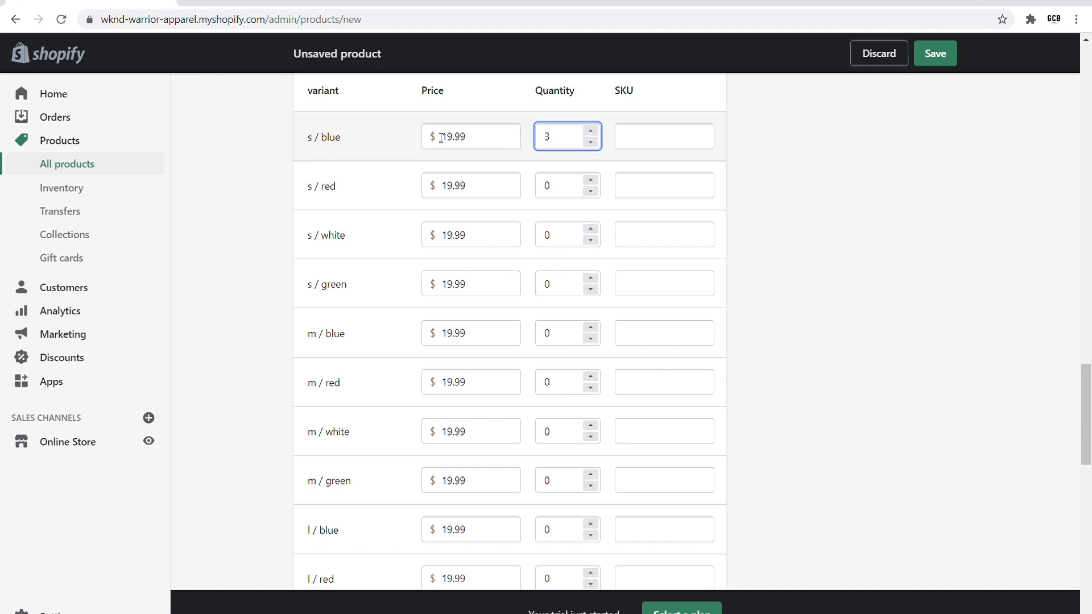
double_click(561, 185)
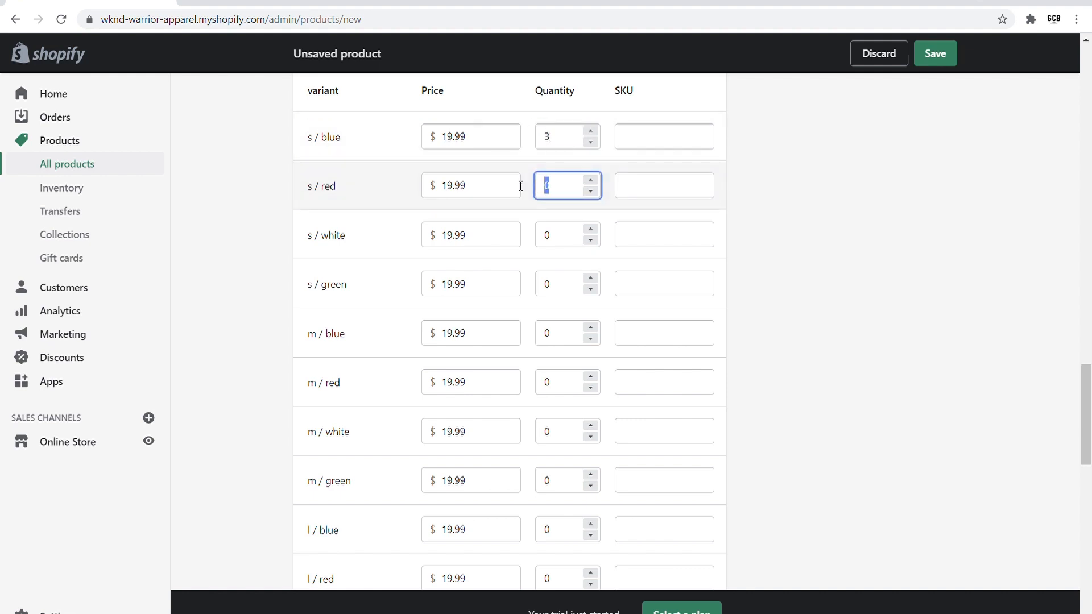
type("2")
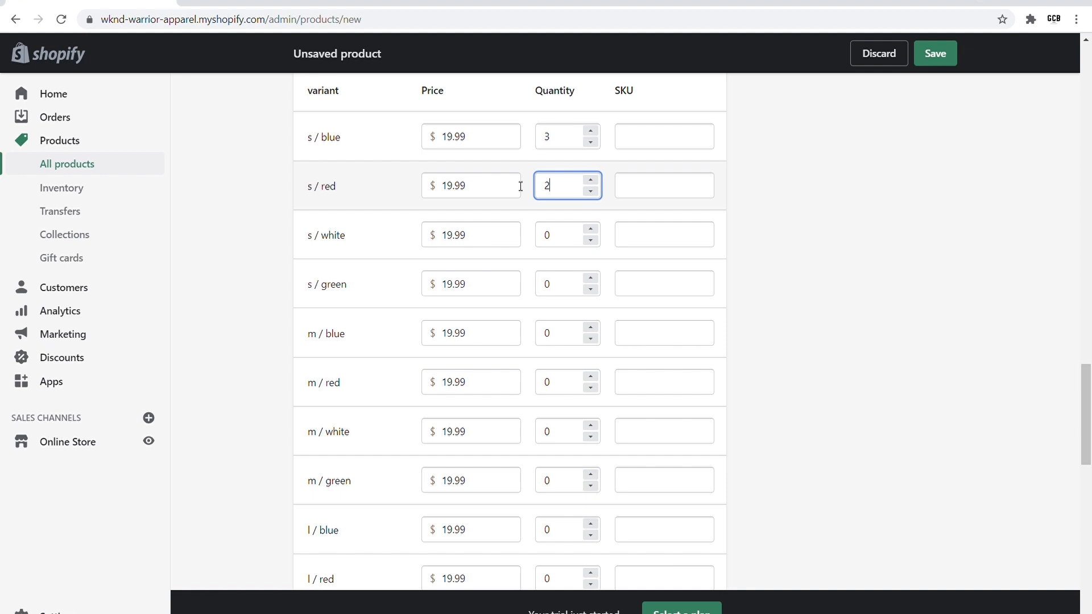
double_click(562, 237)
type("5")
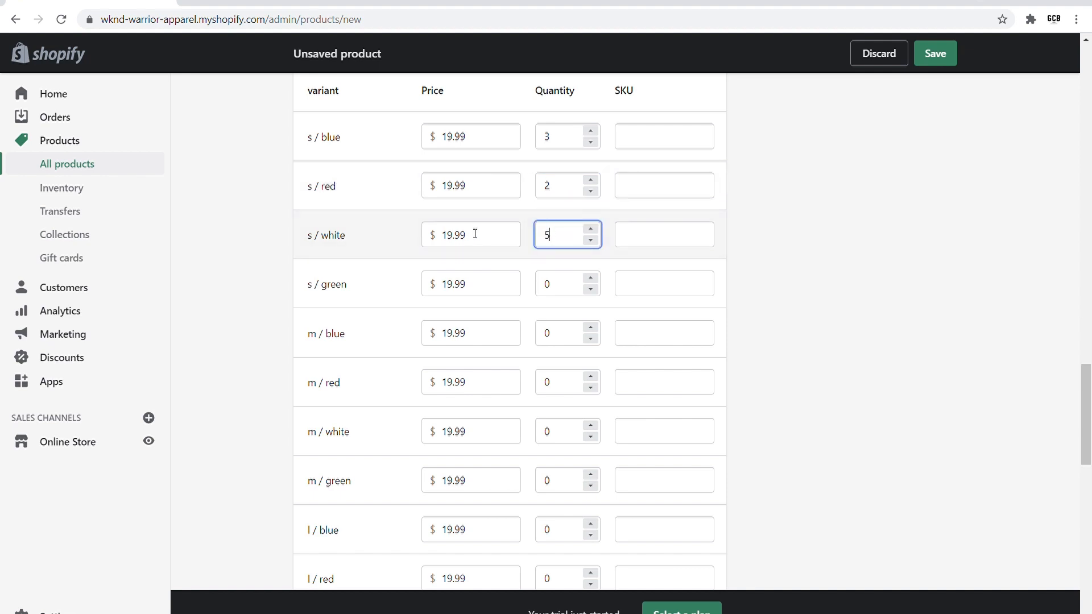
left_click(230, 219)
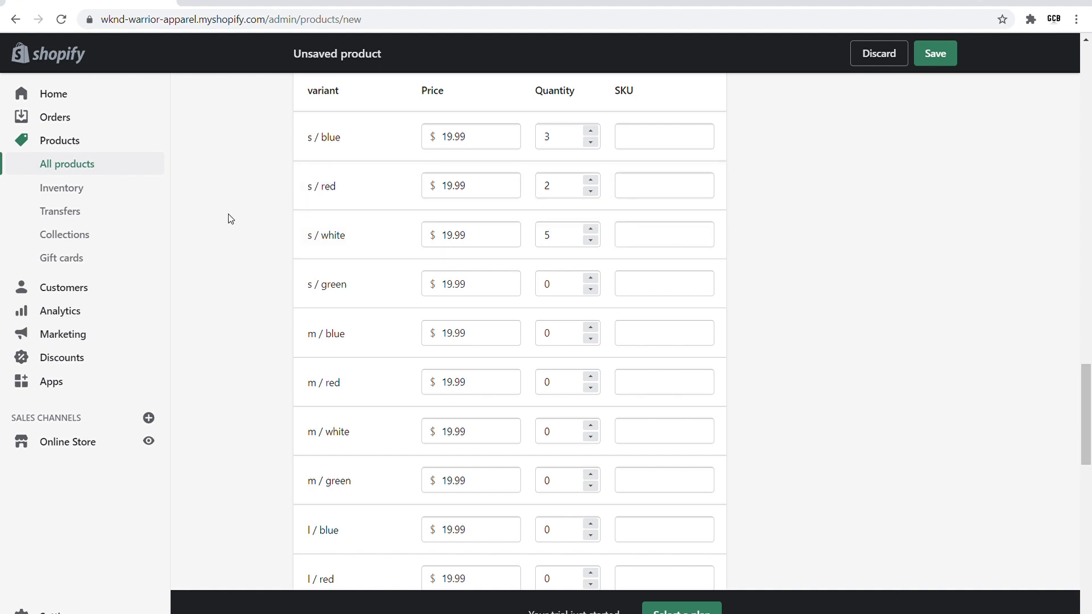
Review the page title, description and URL handle in the product's search engine listing
scroll(231, 219, "down", 2)
scroll(231, 219, "down", 15)
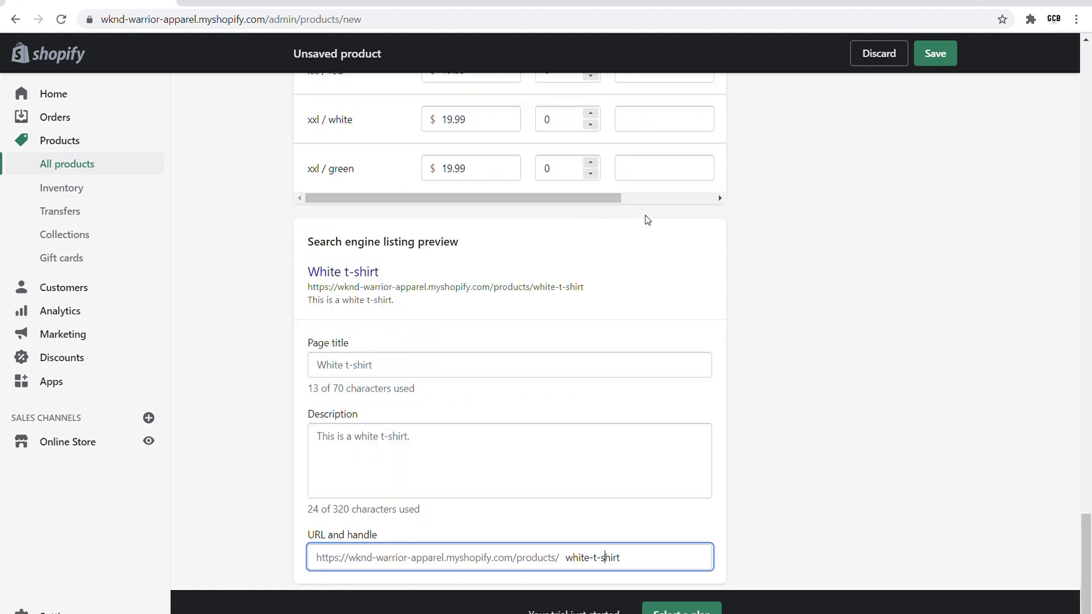
scroll(645, 219, "down", 2)
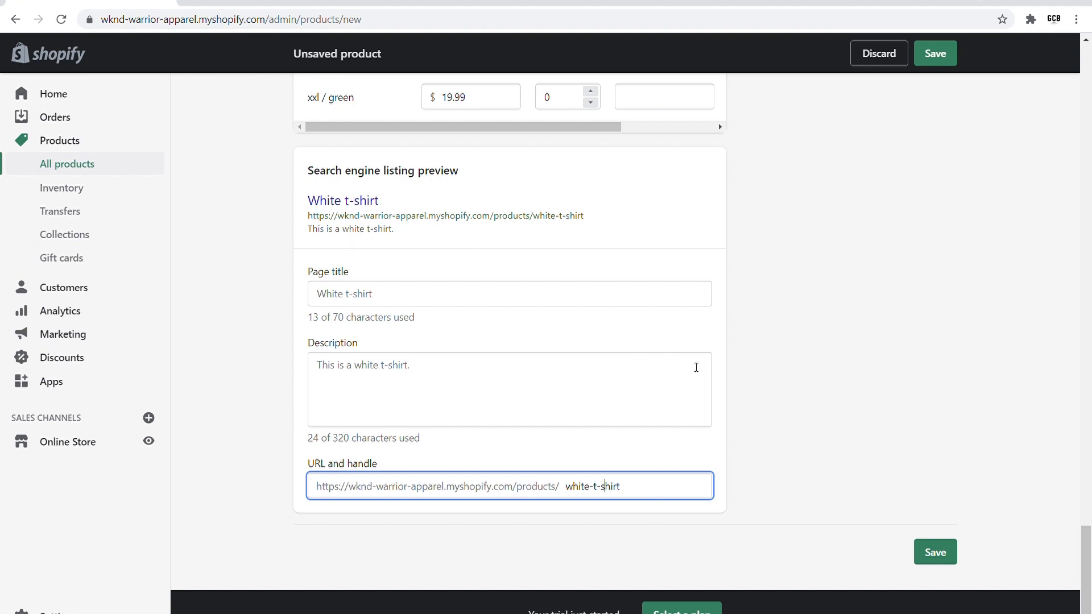
left_click(714, 330)
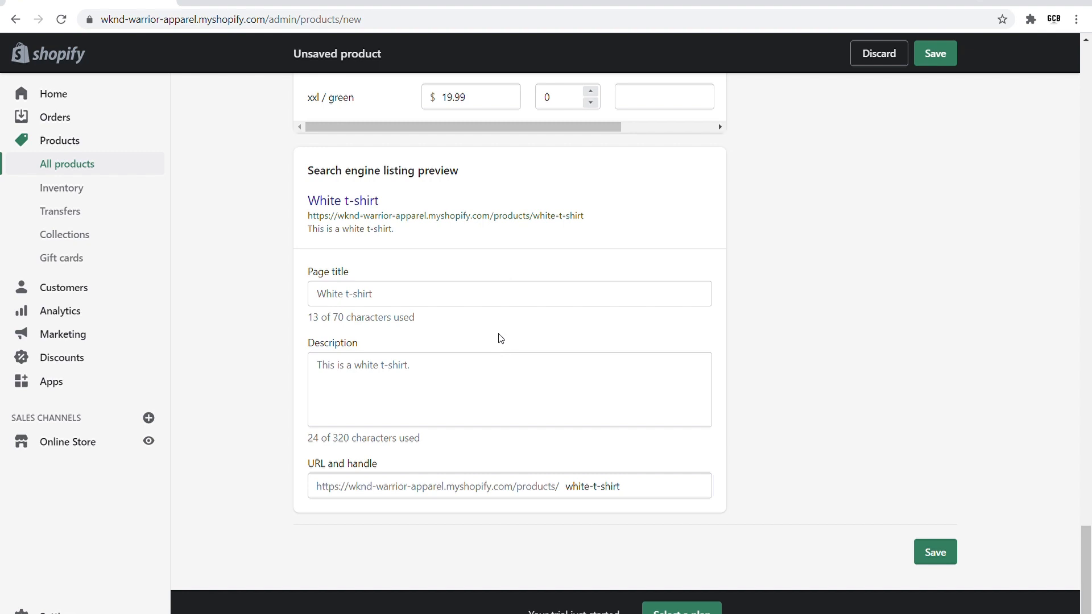
left_click(431, 381)
left_click(468, 305)
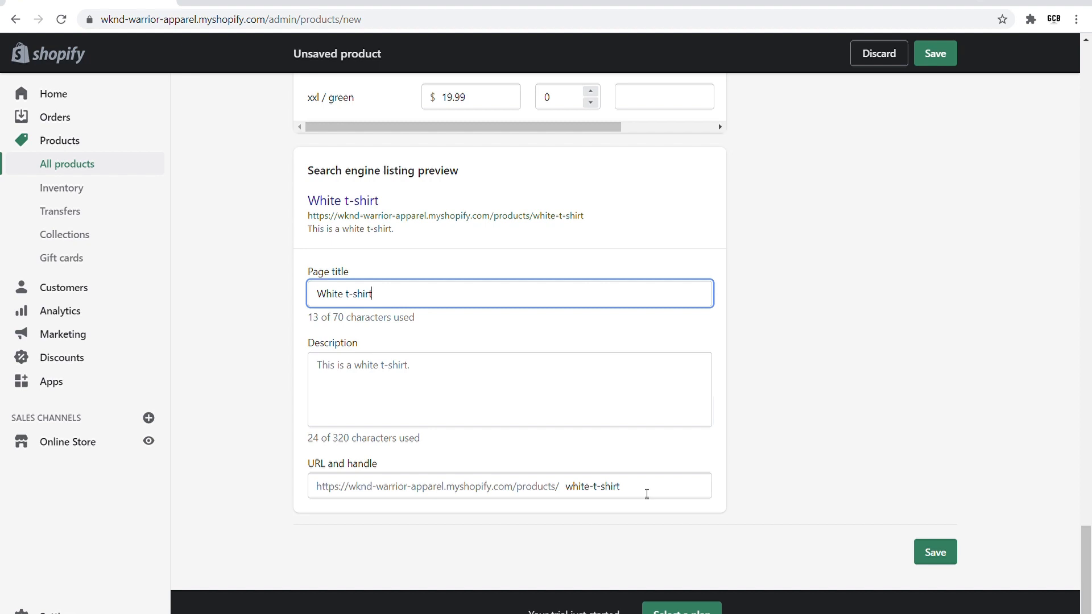
left_click(606, 488)
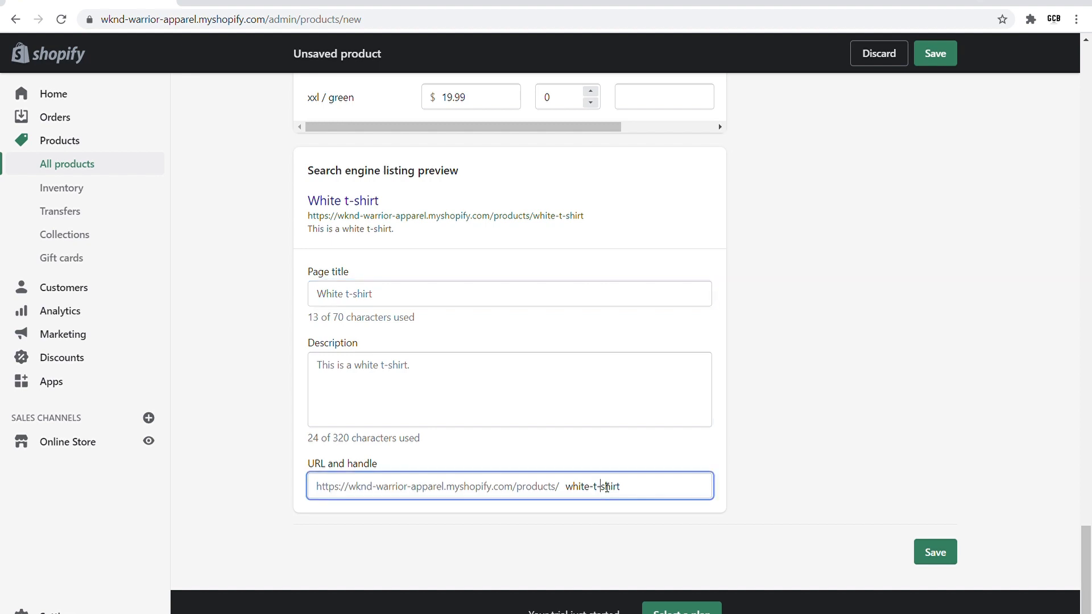
Remove the hyphens around the t in the product's URL handle and save the new white t-shirt product
key("BackSpace")
key("Left")
key("BackSpace")
left_click(951, 555)
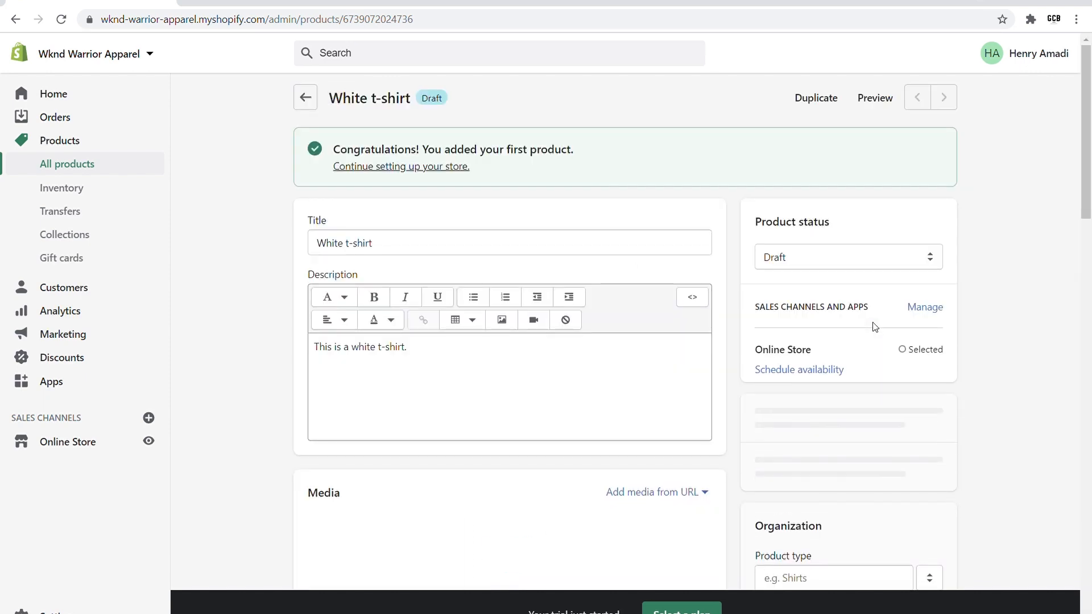
Set the white t-shirt's product type to T-shirt and save the product
scroll(728, 267, "down", 2)
scroll(731, 270, "down", 3)
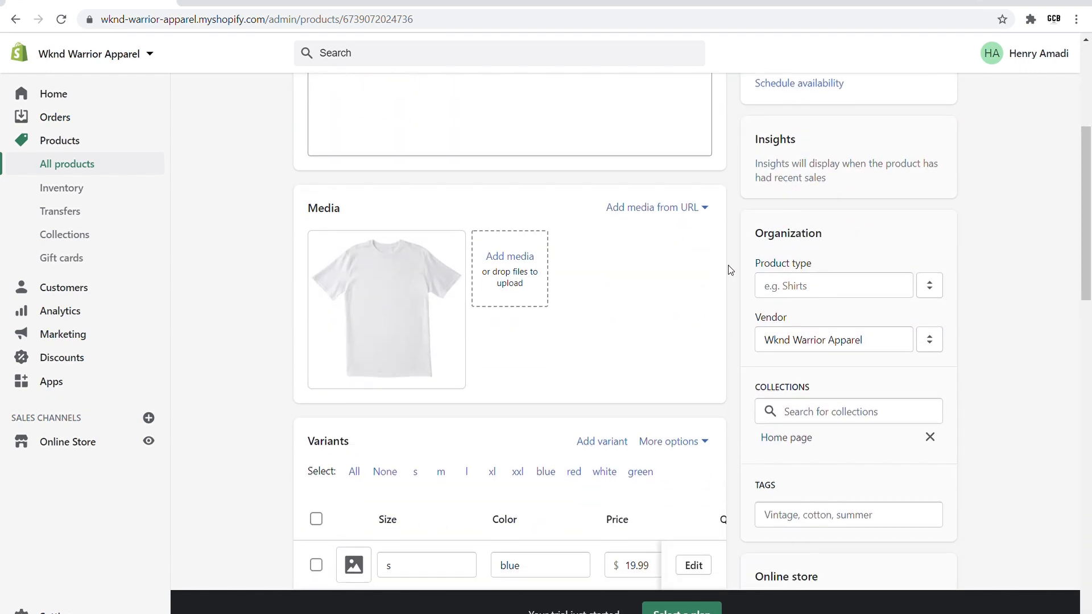
scroll(733, 161, "down", 3)
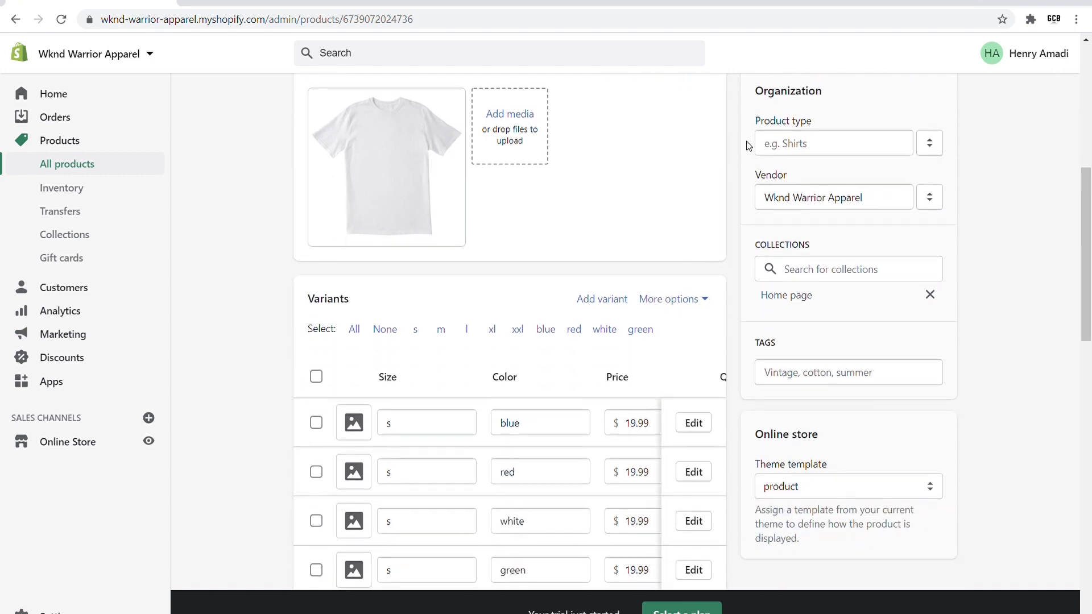
left_click(824, 149)
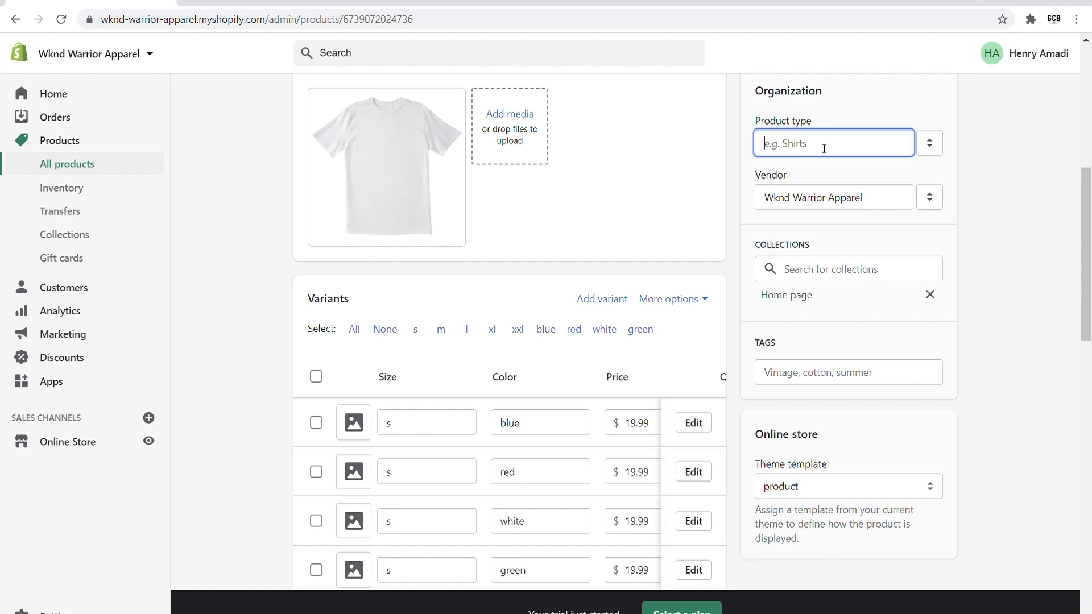
type("T")
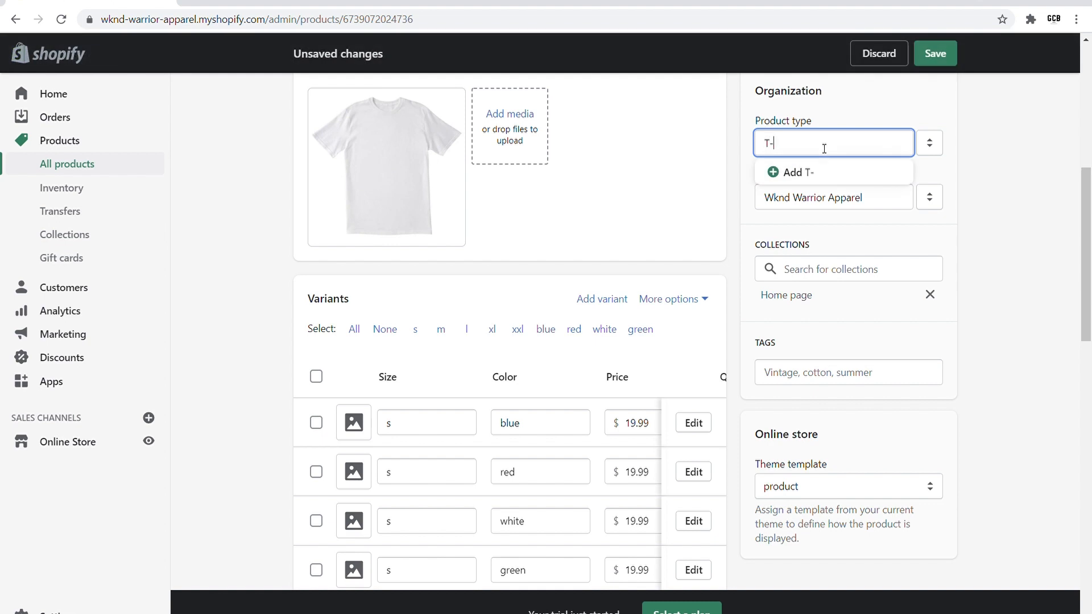
type("-shirt")
left_click(859, 177)
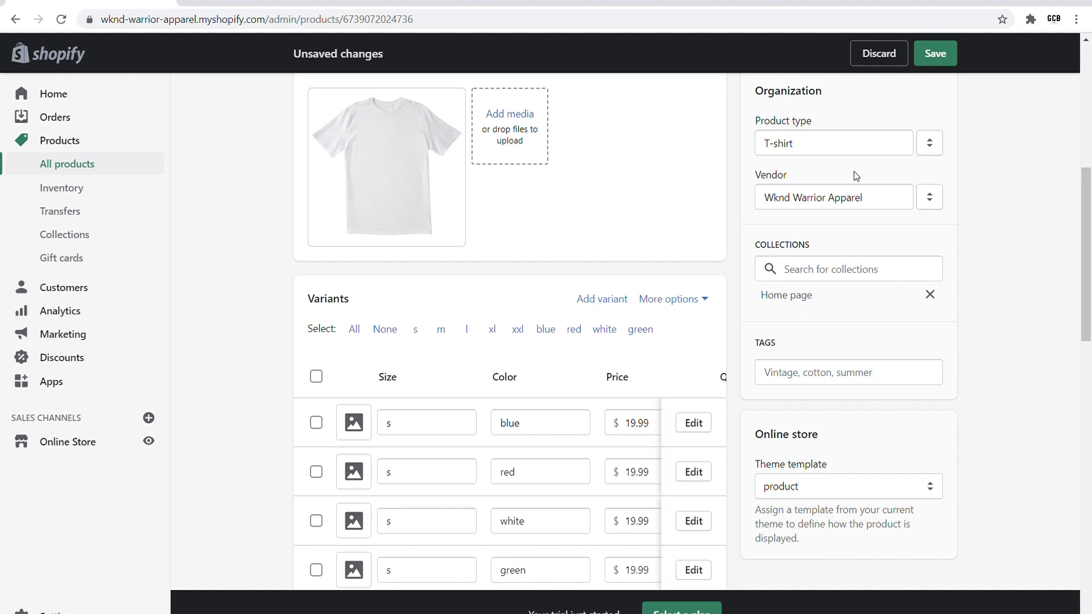
scroll(825, 260, "down", 1)
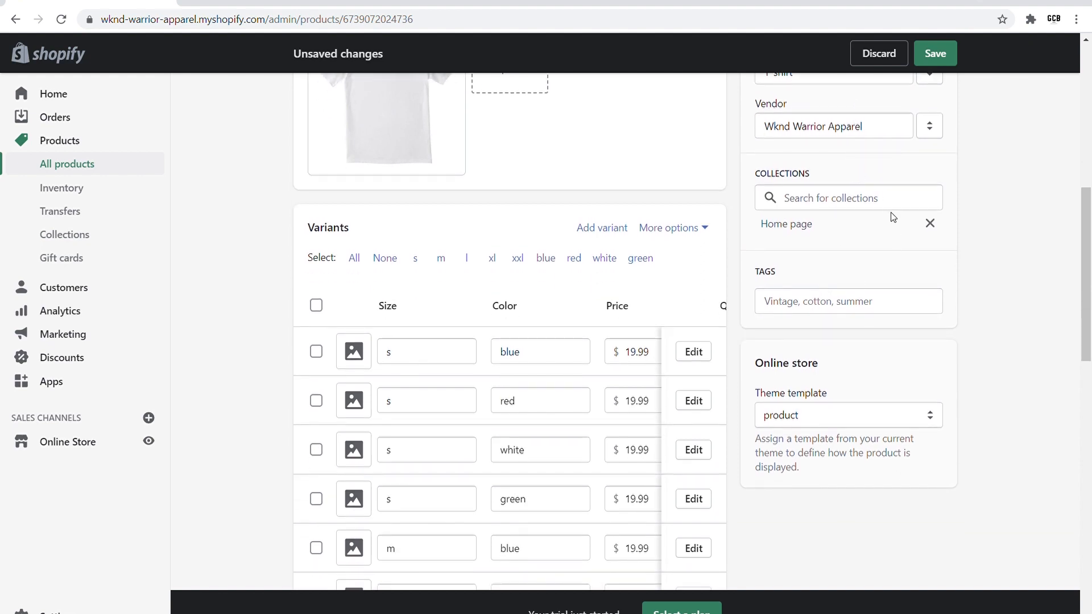
scroll(893, 216, "up", 1)
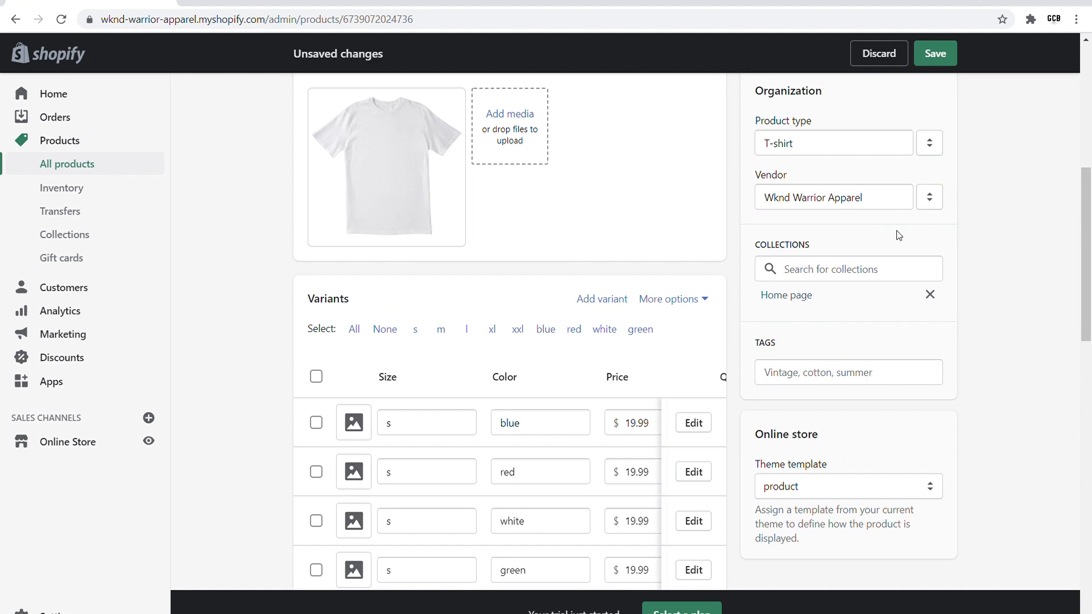
scroll(791, 316, "down", 1)
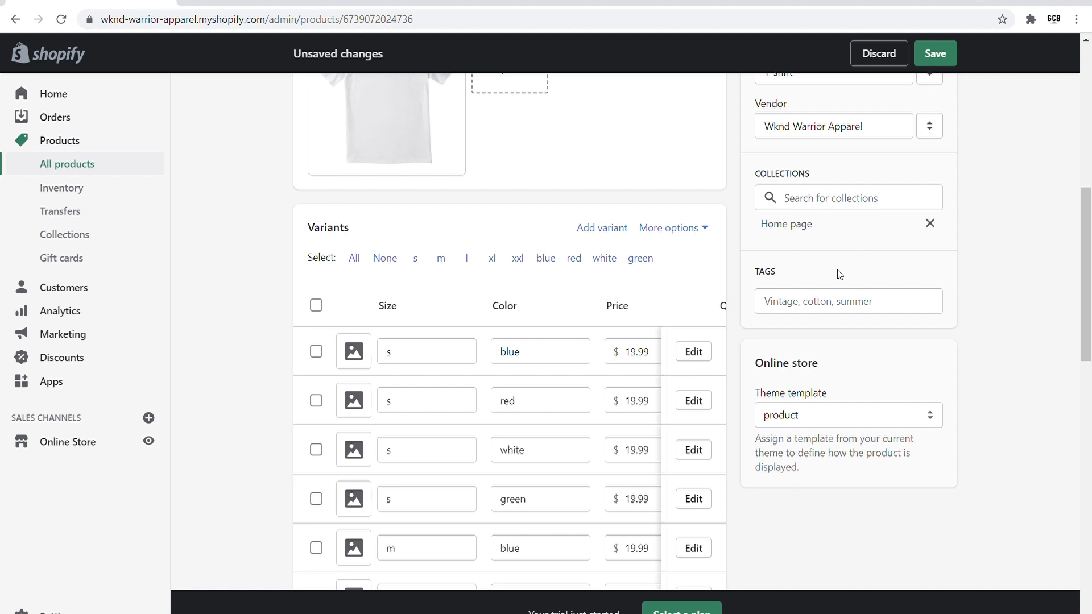
key("ctrl+s")
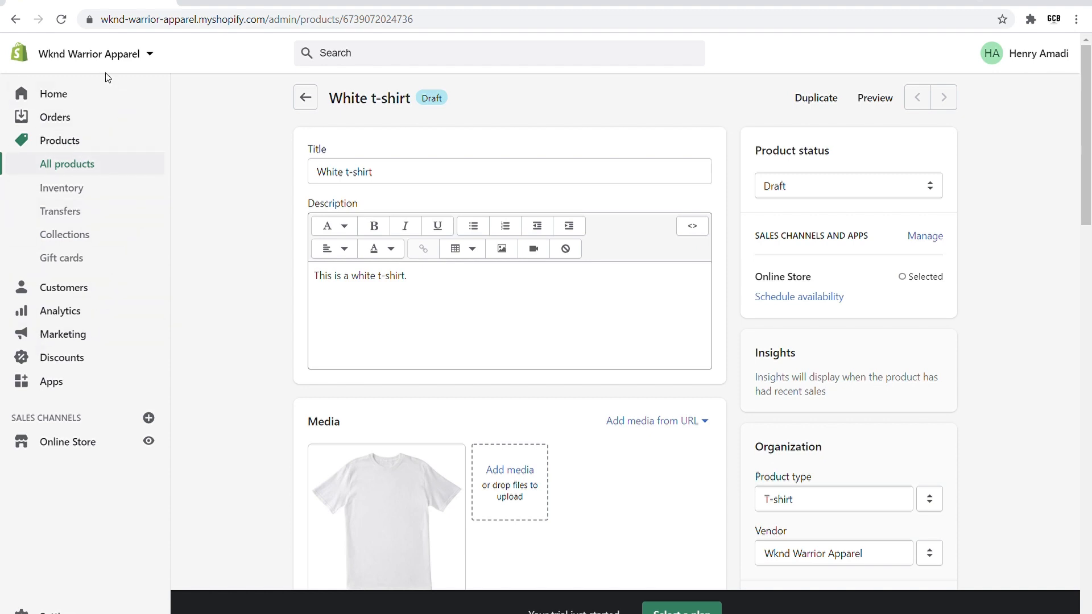
Start a new product collection and give it the title T-shirts
left_click(75, 236)
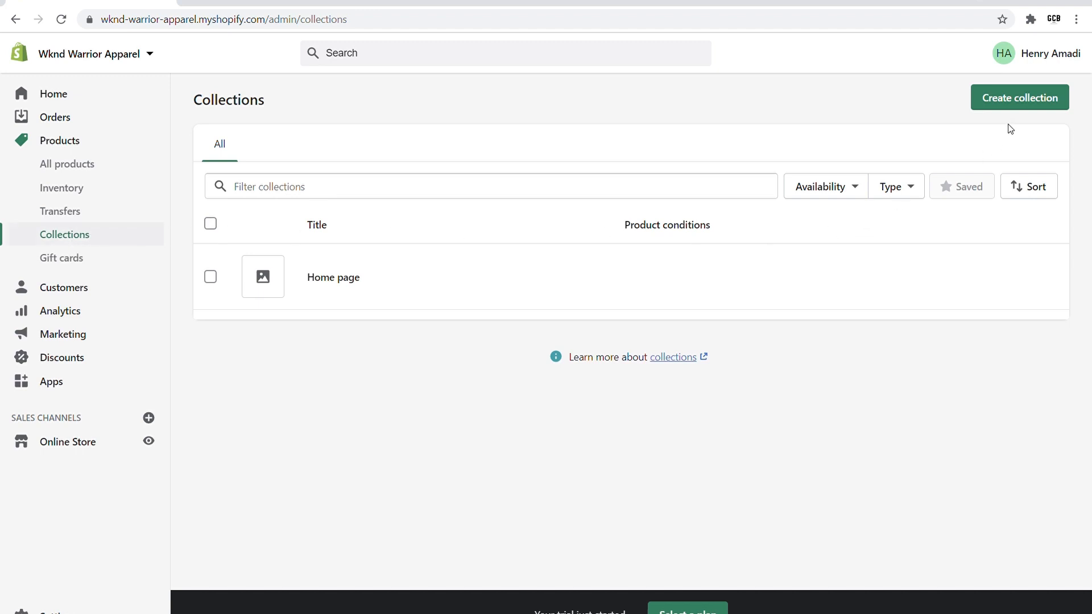
left_click(1017, 109)
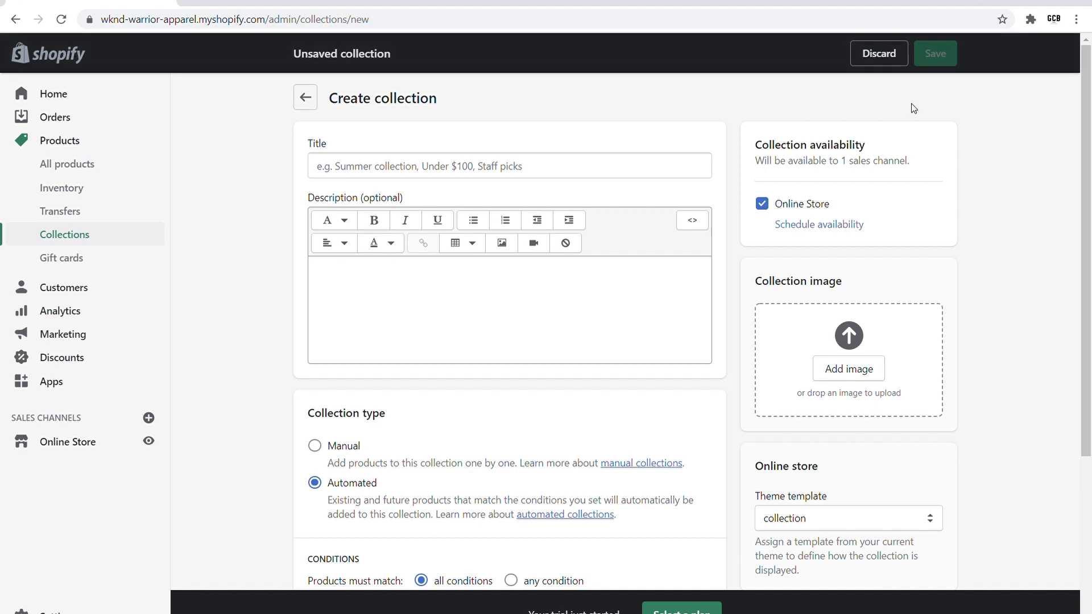
left_click(552, 176)
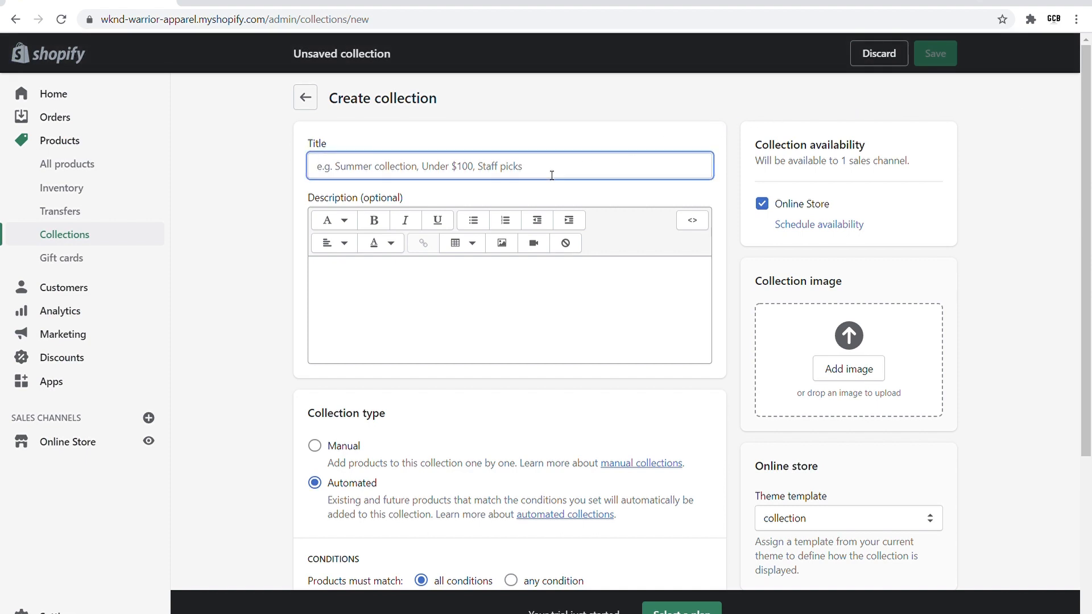
type("T-")
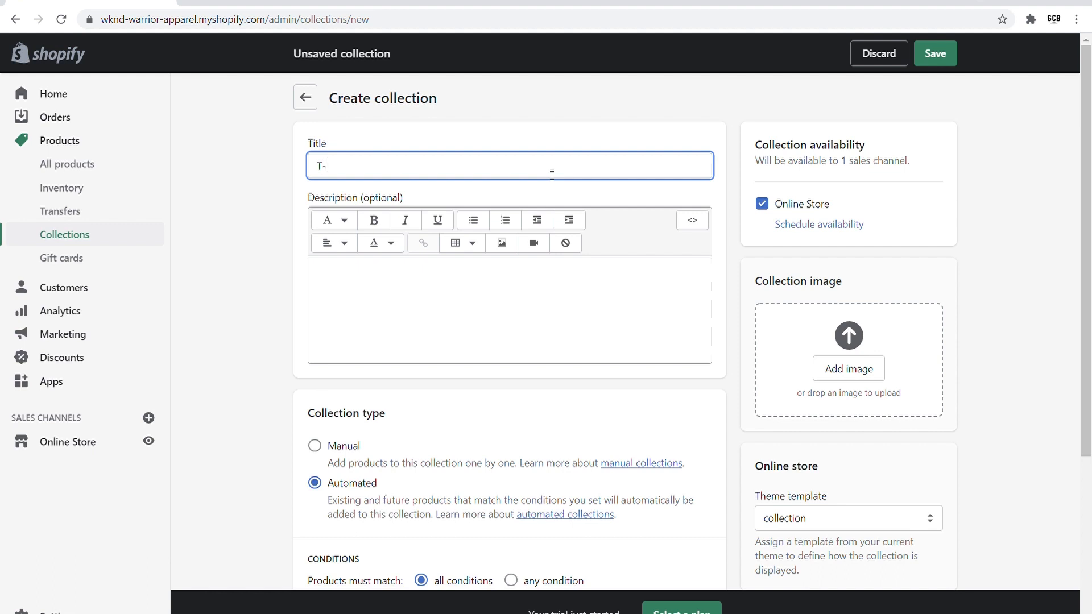
type("shirts")
left_click(718, 194)
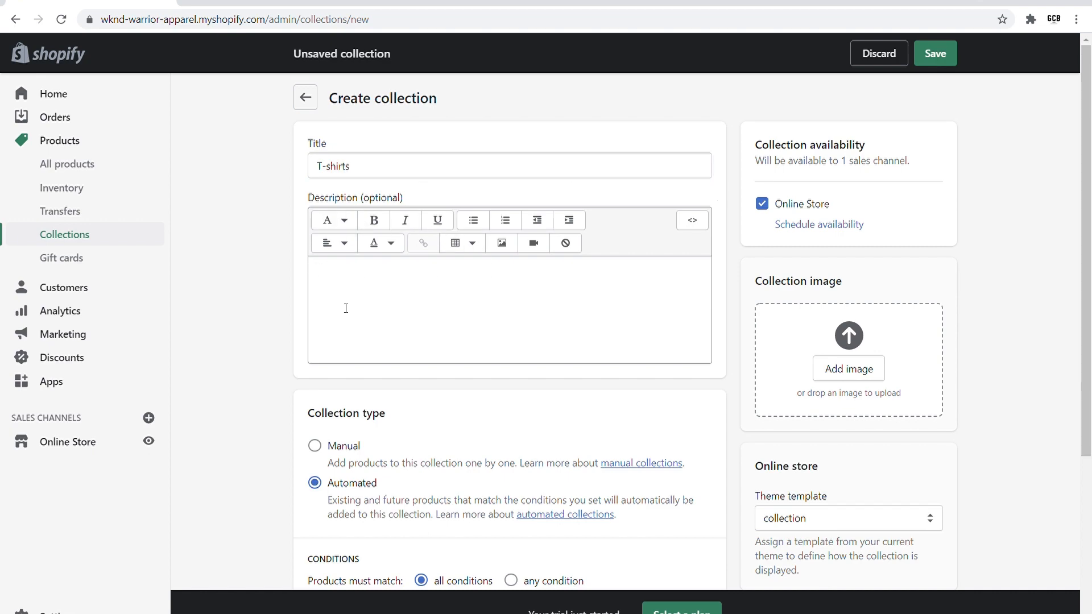
Set the automated collection's condition to product tag is equal to T-shirt and save the collection
scroll(493, 278, "down", 4)
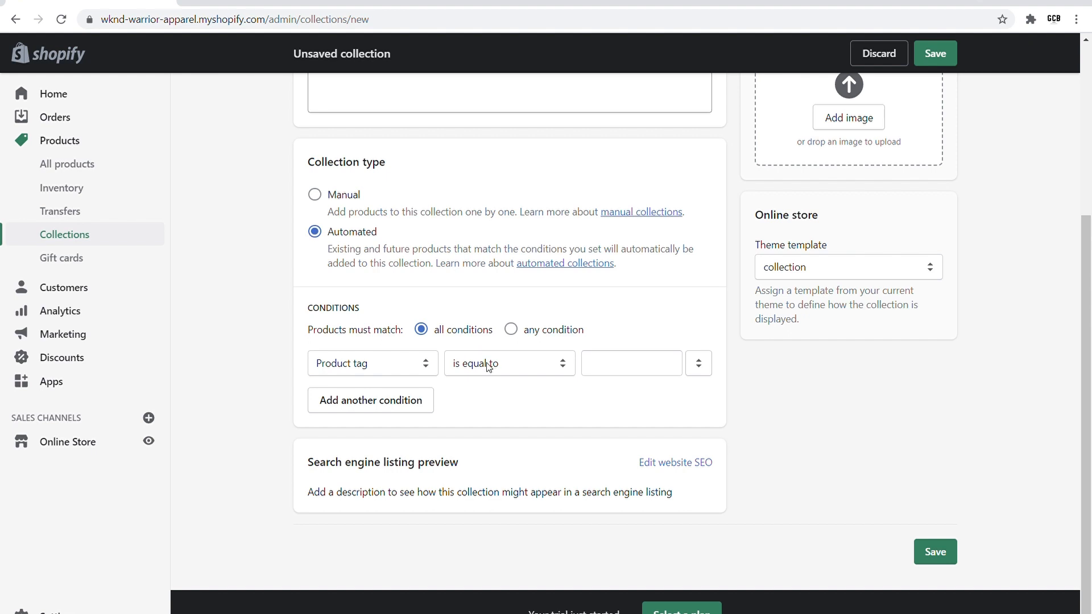
left_click(601, 367)
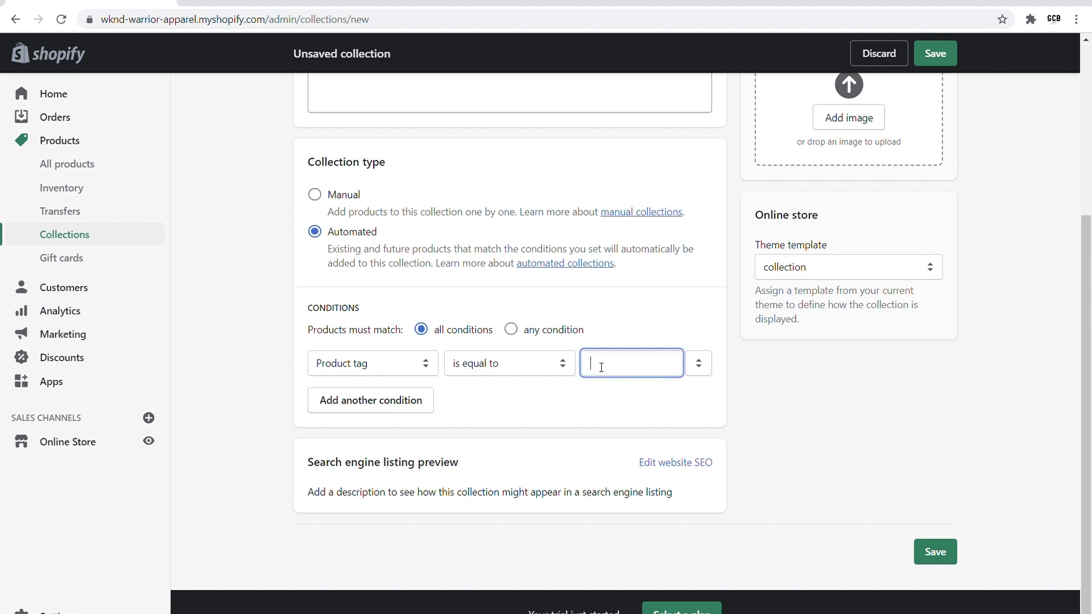
type("T-shirt")
left_click(949, 559)
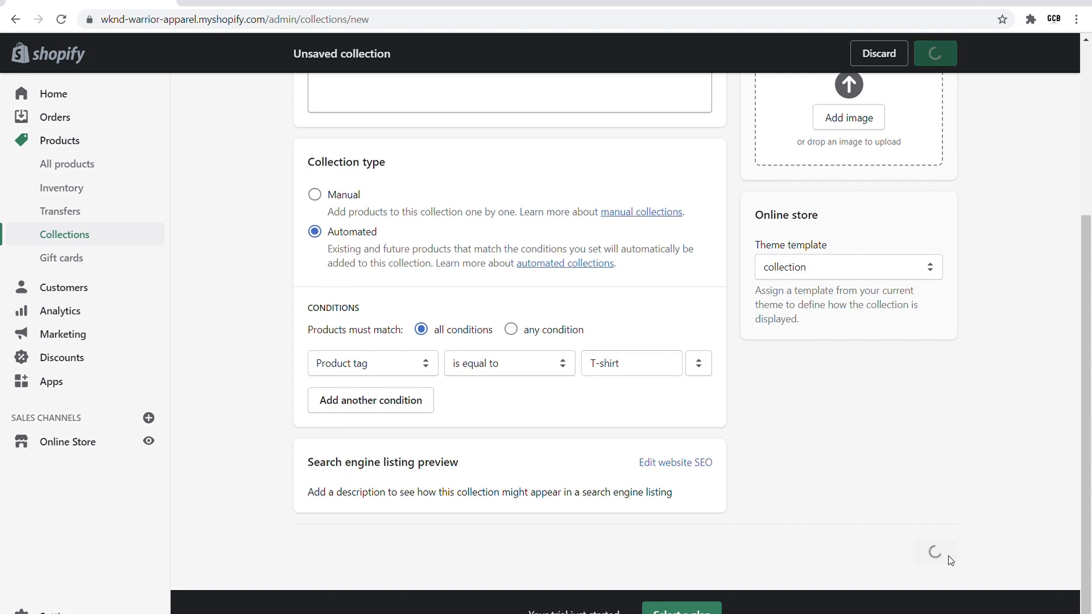
scroll(675, 380, "down", 7)
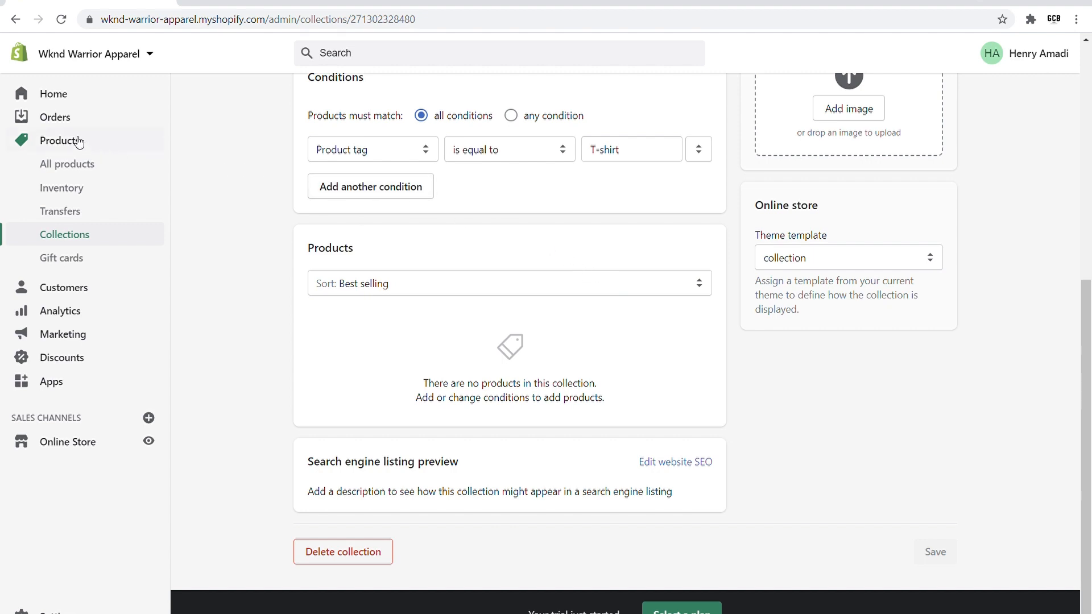
Add the tag T-shirt to the White t-shirt product and save it
left_click(64, 163)
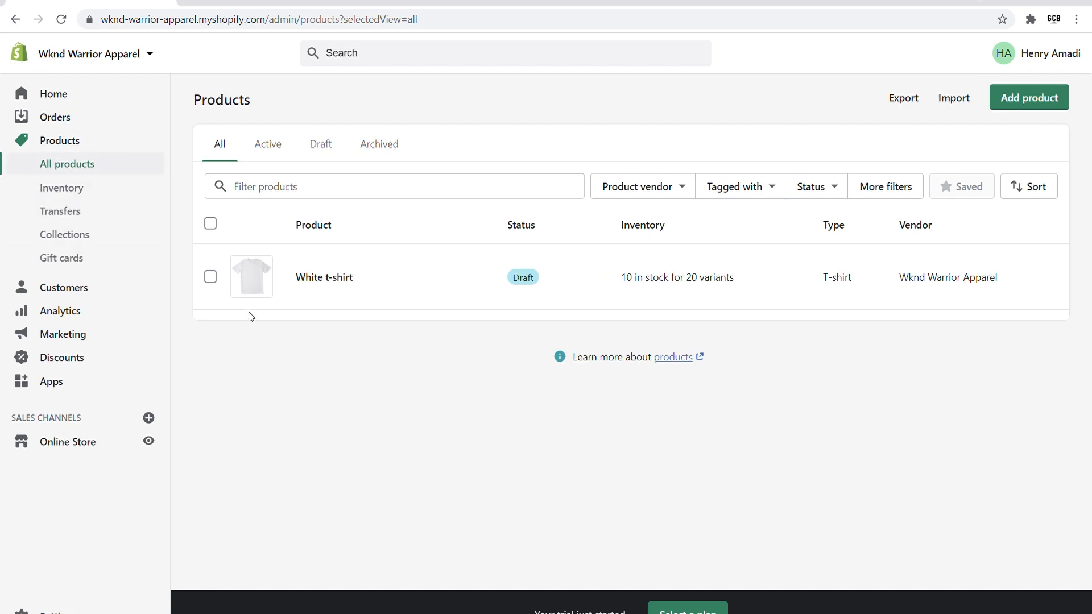
left_click(333, 286)
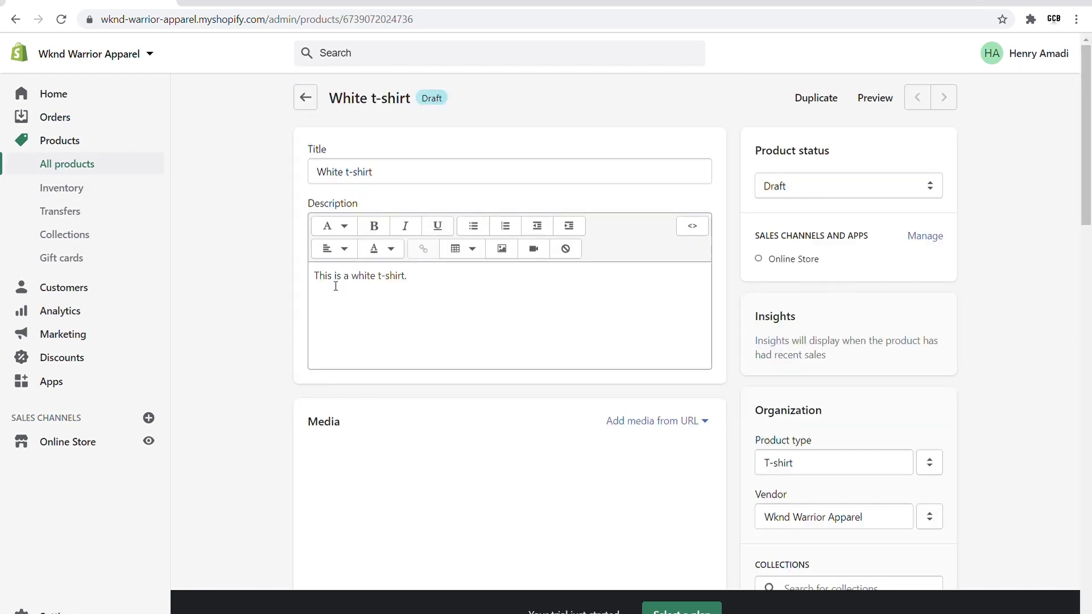
scroll(554, 284, "down", 5)
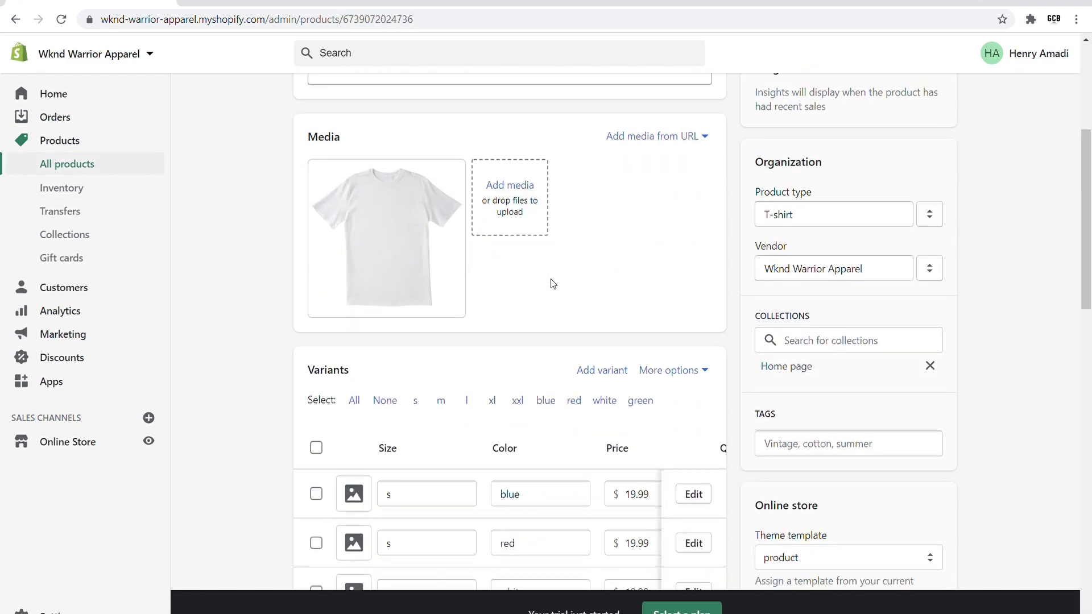
scroll(552, 283, "down", 1)
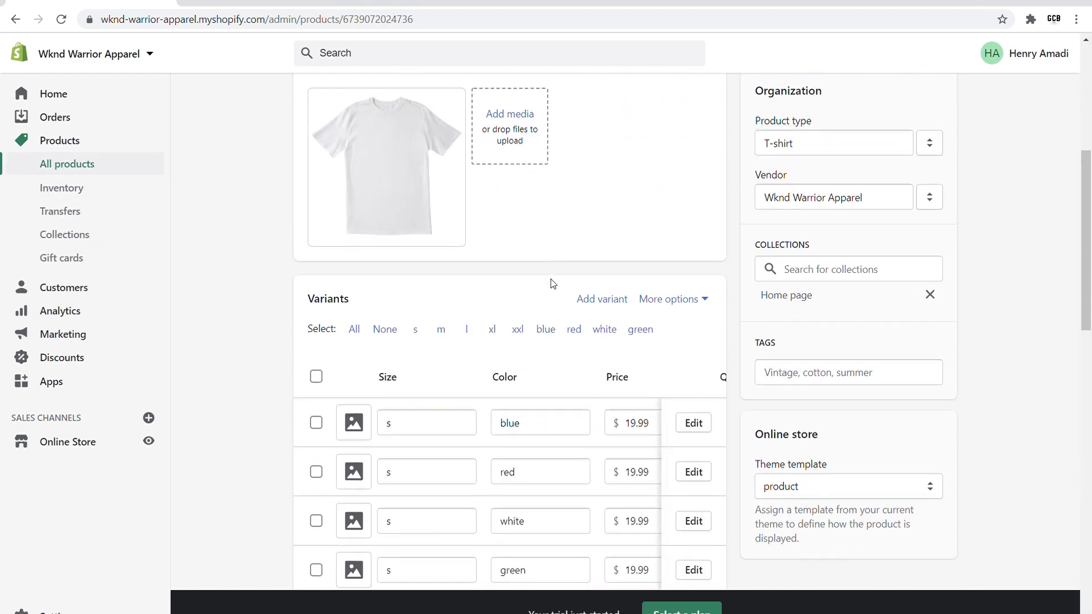
left_click(801, 377)
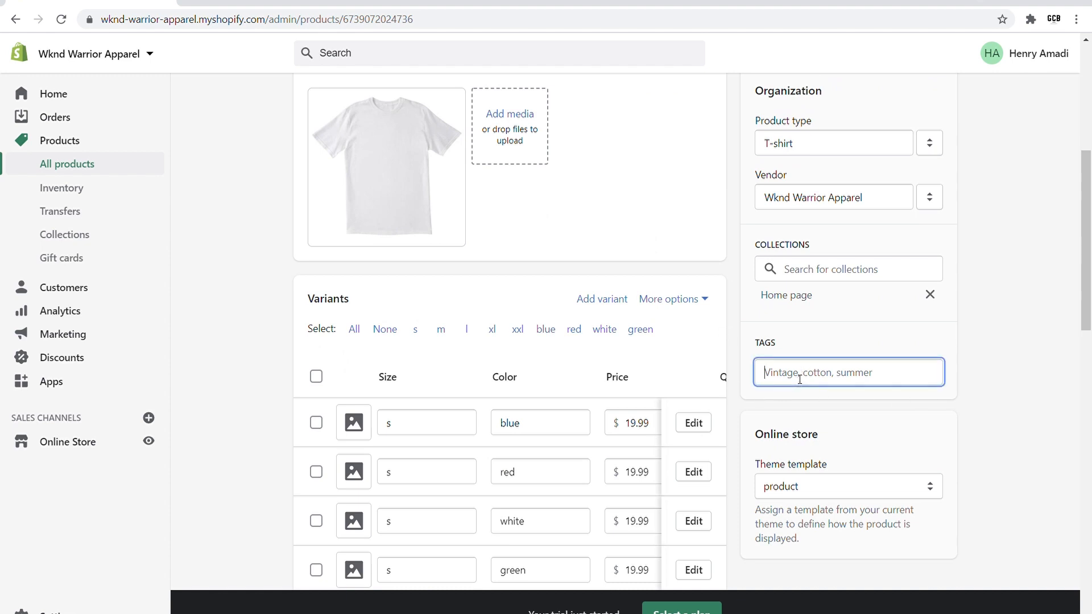
type("T-")
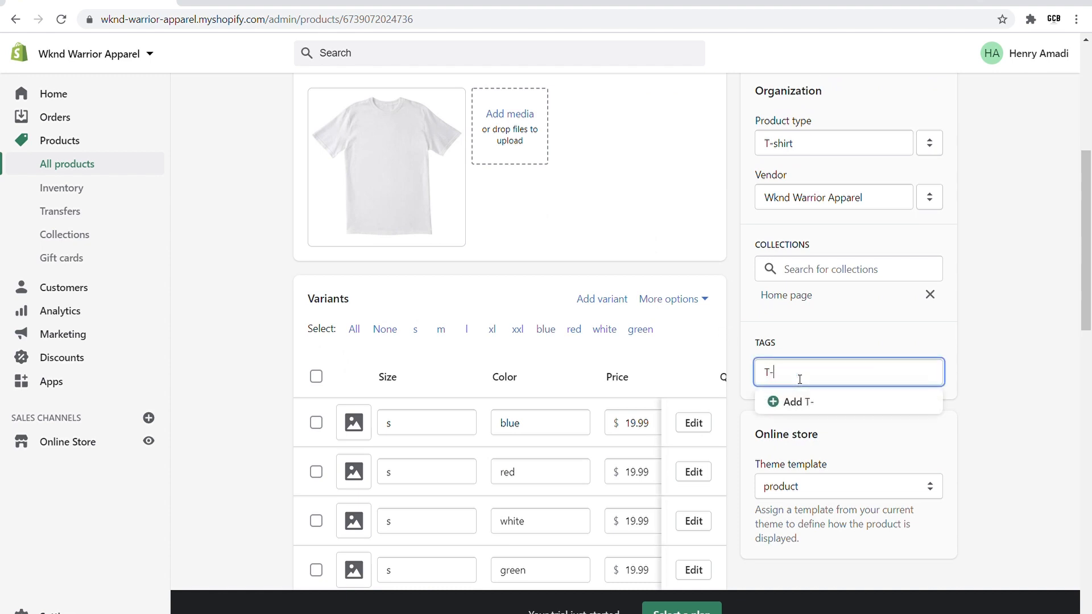
type("shirt")
left_click(808, 401)
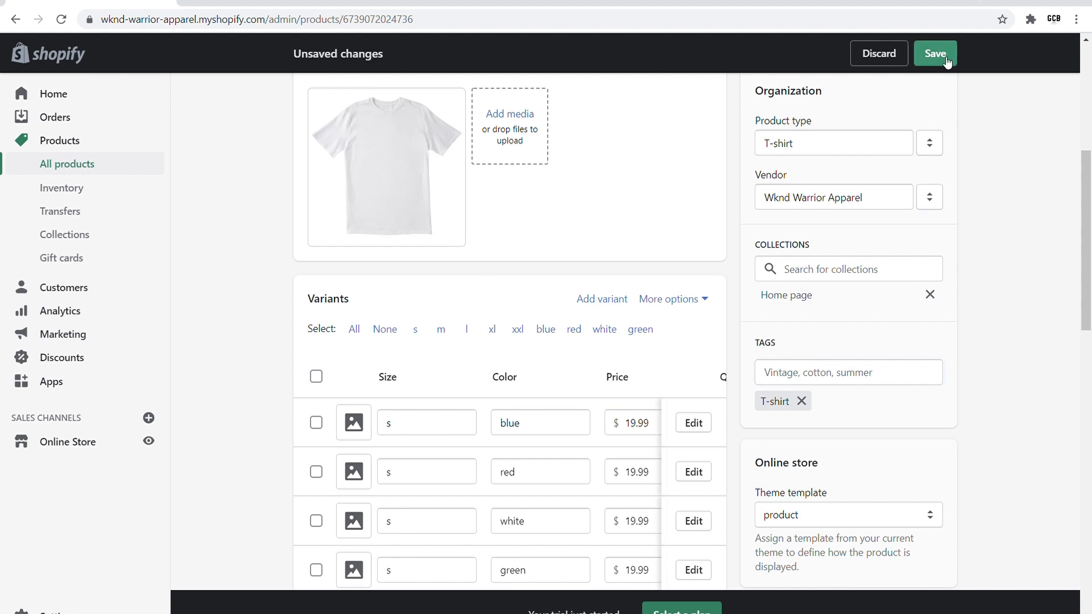
left_click(927, 57)
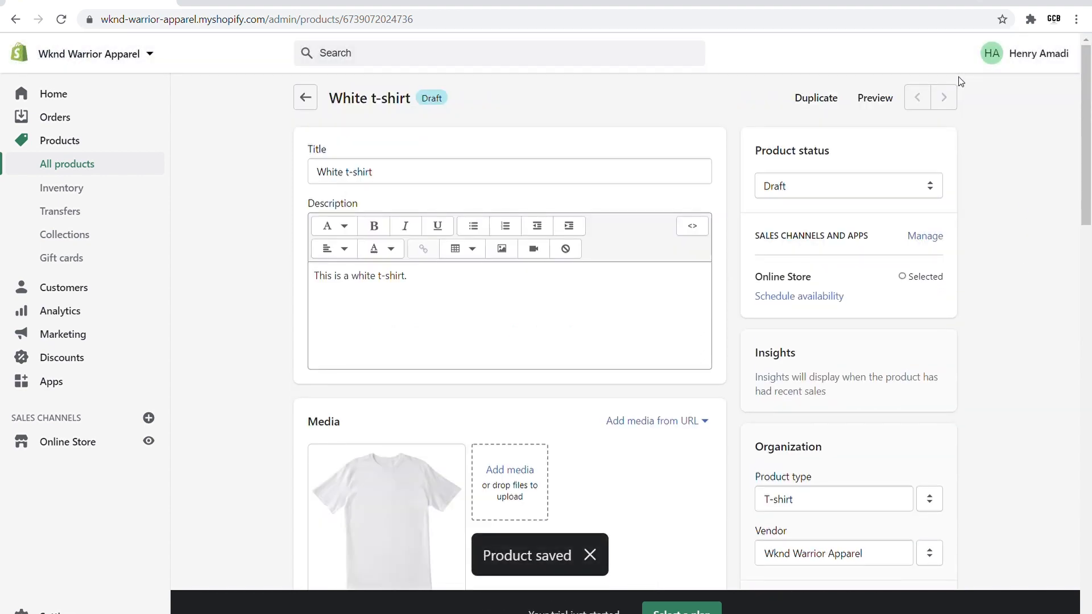
Check the products in the T-shirts collection and add the white t-shirt picture as its collection image
left_click(105, 235)
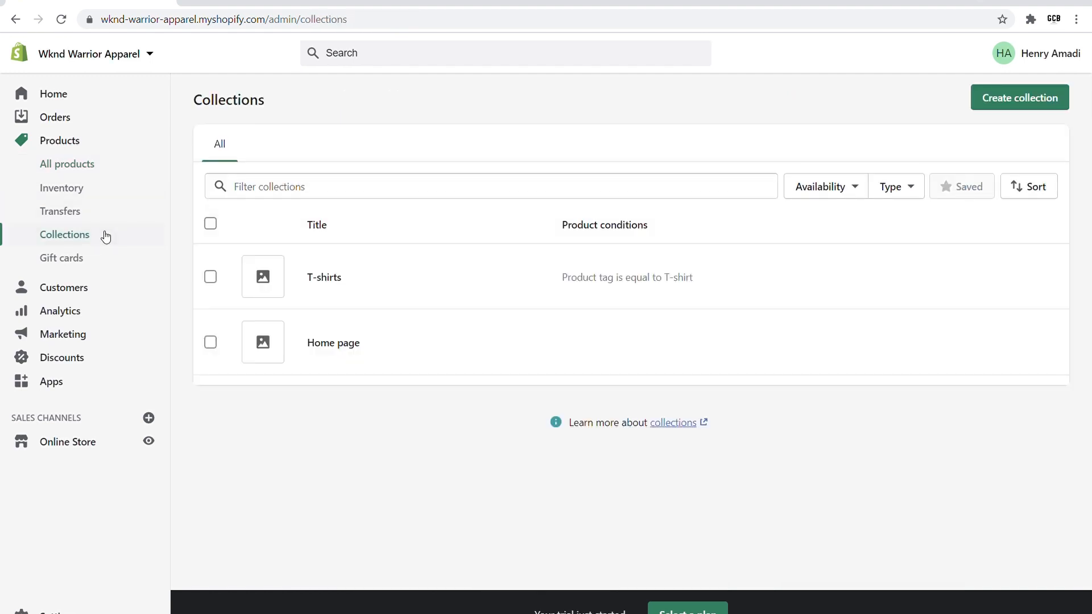
left_click(336, 278)
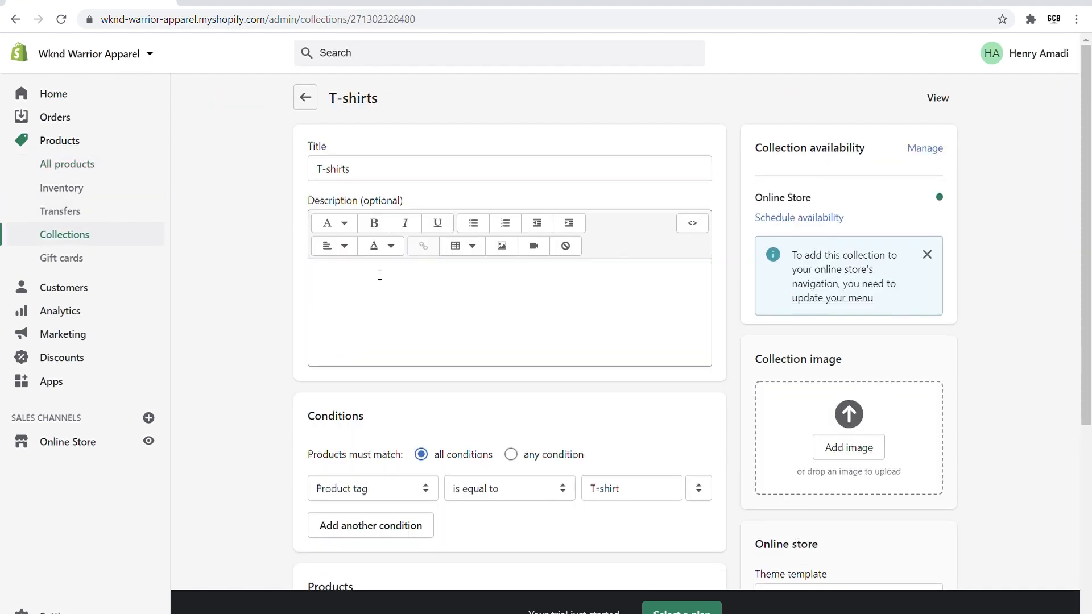
scroll(614, 254, "down", 5)
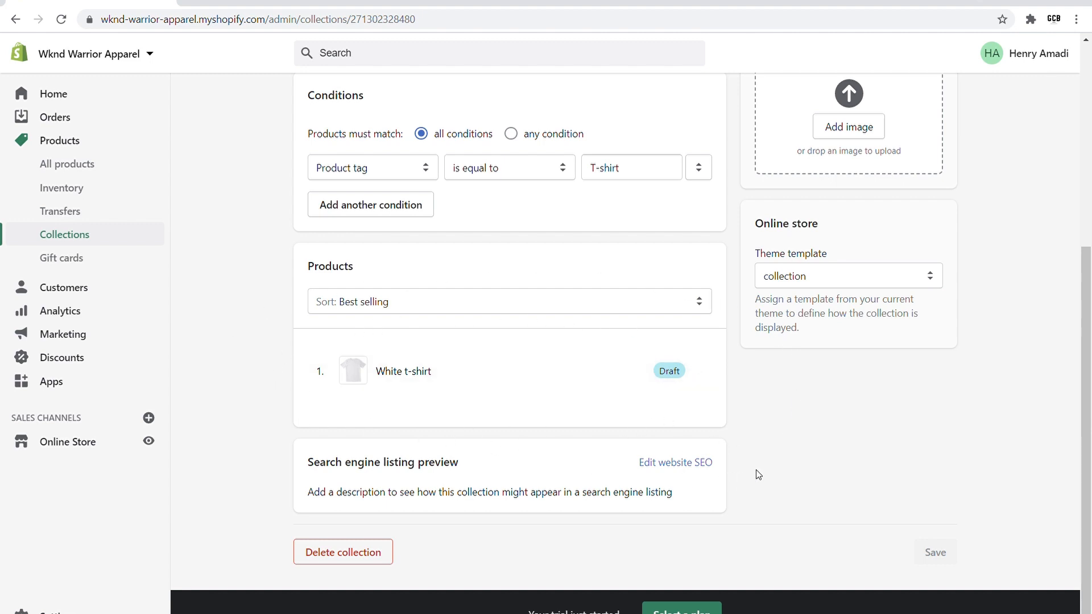
scroll(758, 475, "up", 4)
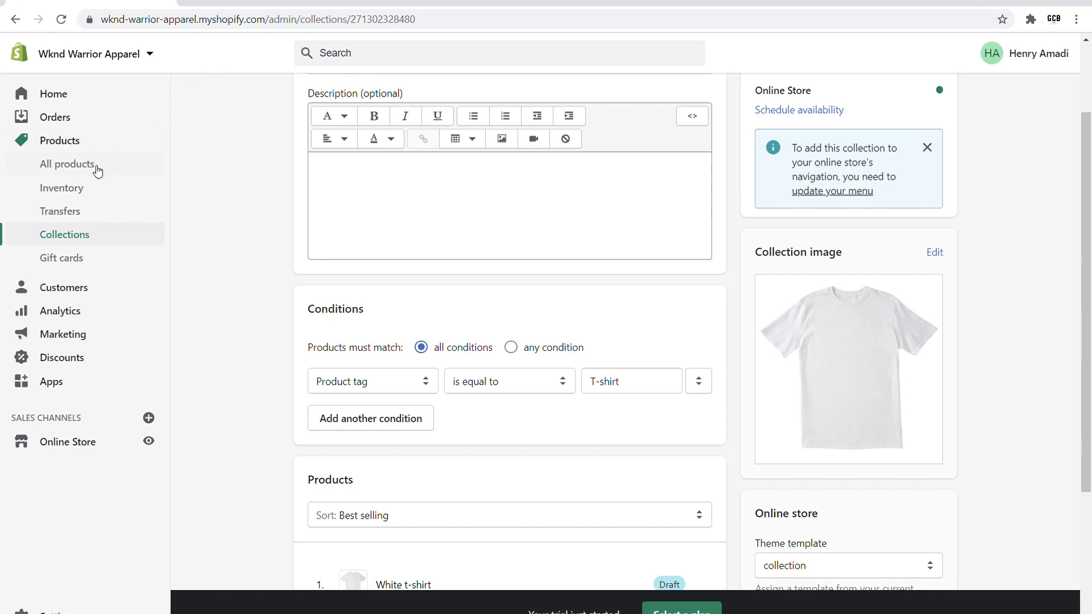
Start a new product titled Water bottle with the description "This is a water bottle."
left_click(100, 143)
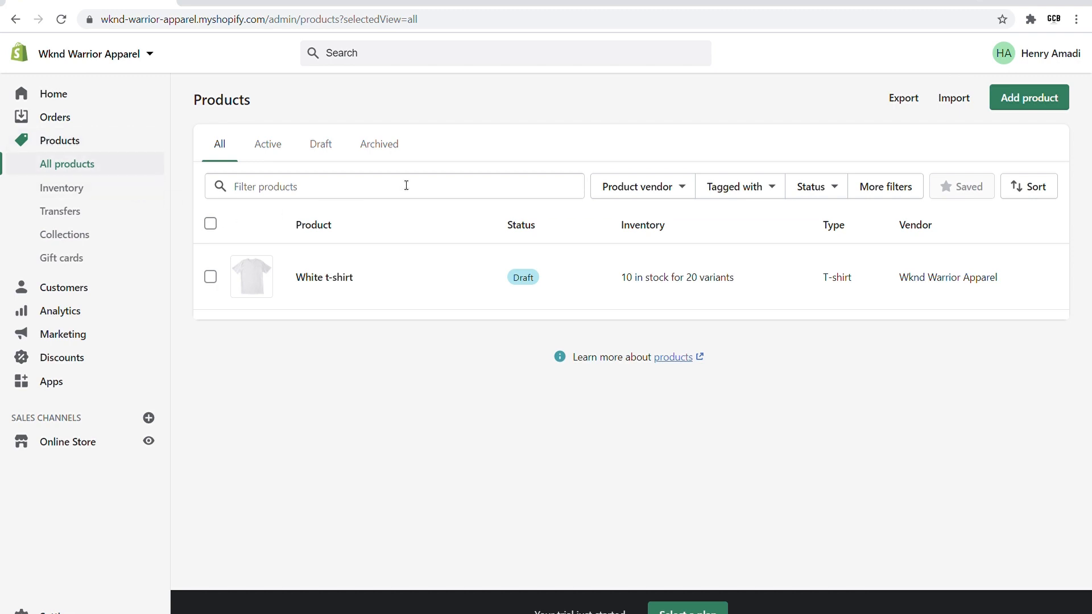
left_click(1041, 103)
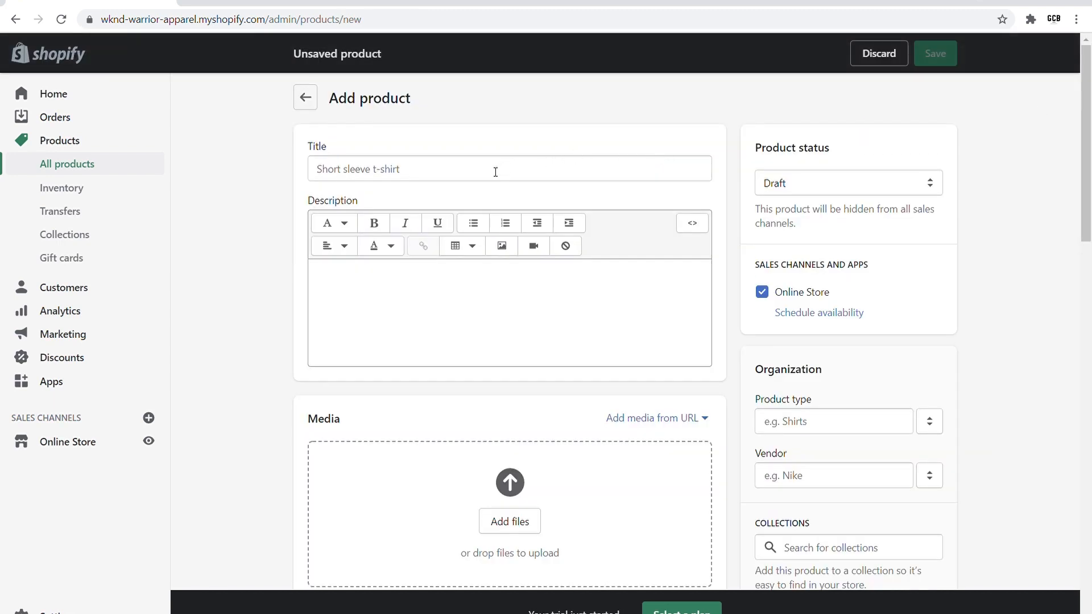
left_click(358, 170)
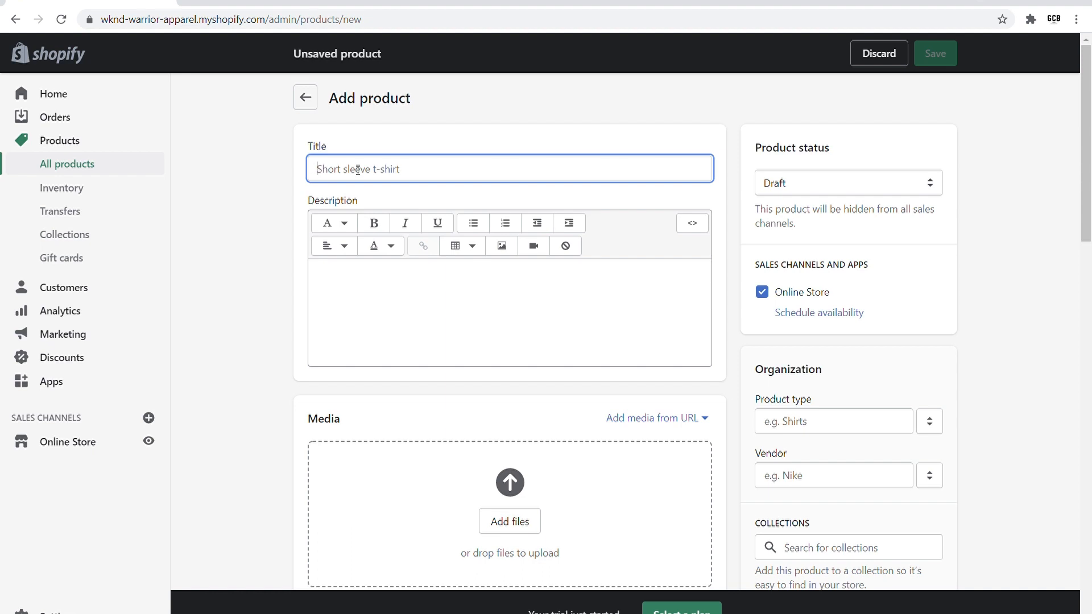
type("Water bo")
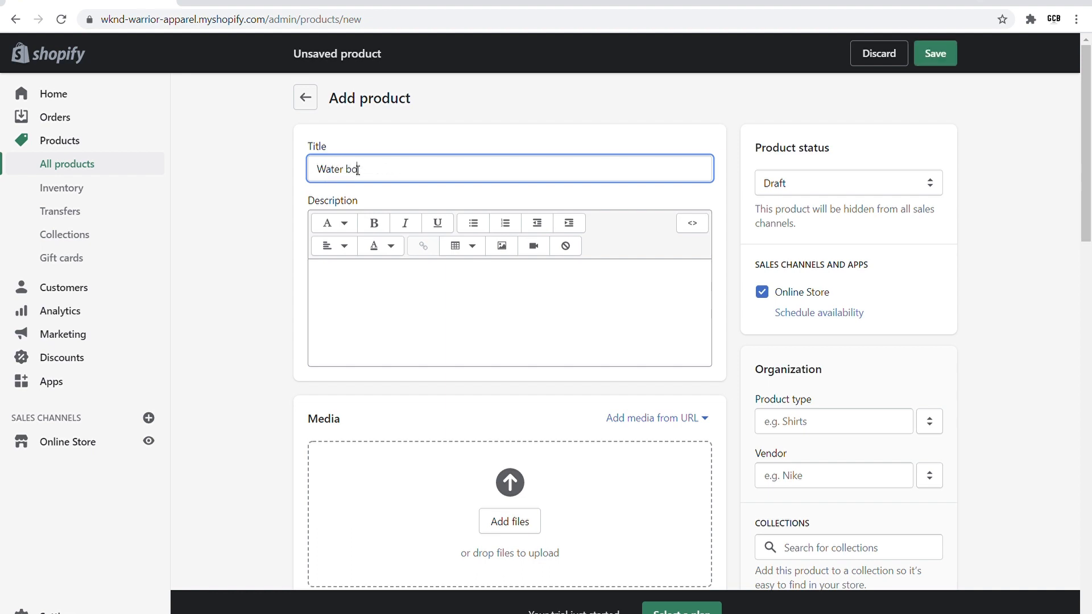
type("ttle")
left_click(346, 297)
type("Thi")
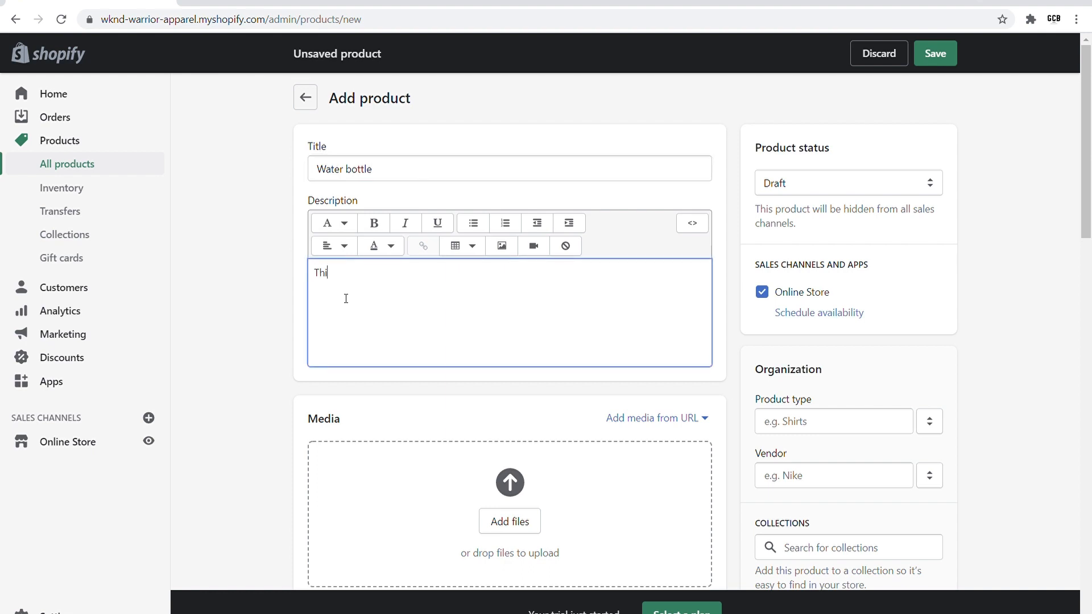
type("s is a water bottle.")
Upload the white water bottle picture as the product's media and set its price to $9.99
scroll(546, 354, "down", 3)
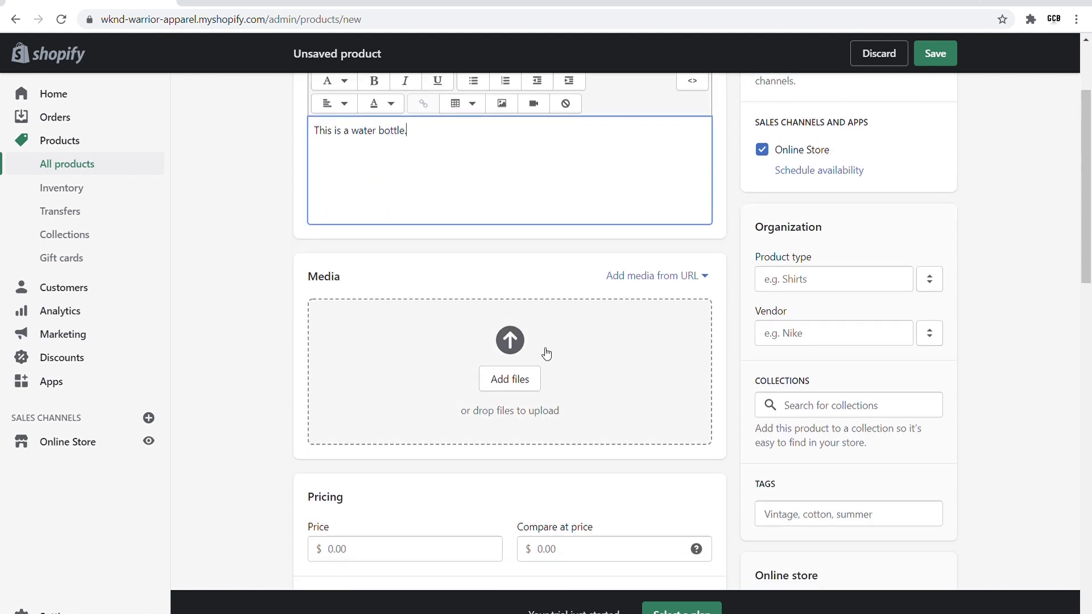
left_click(520, 383)
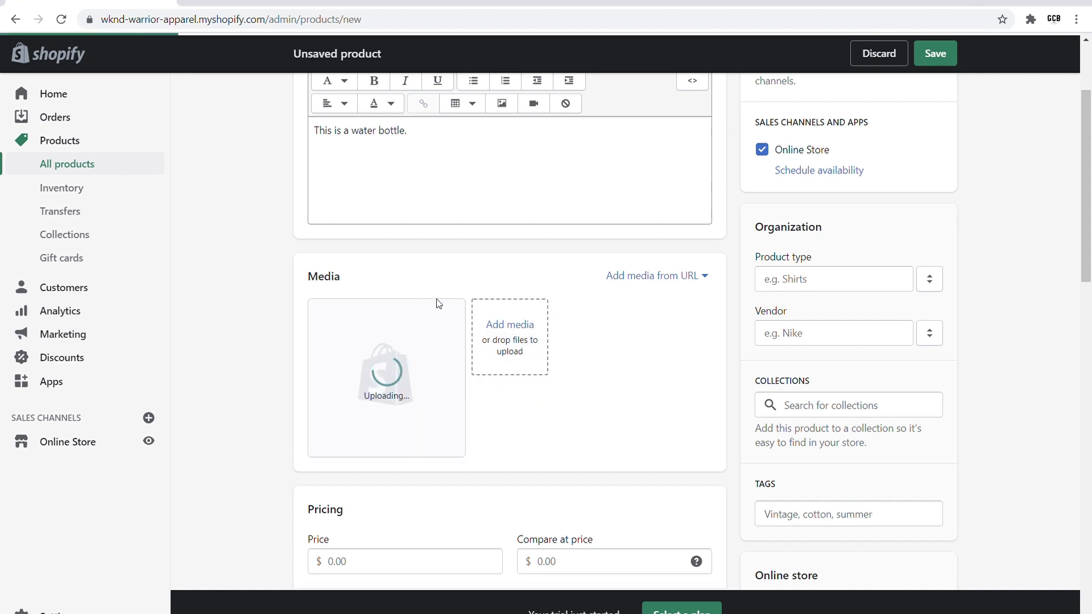
scroll(438, 303, "down", 3)
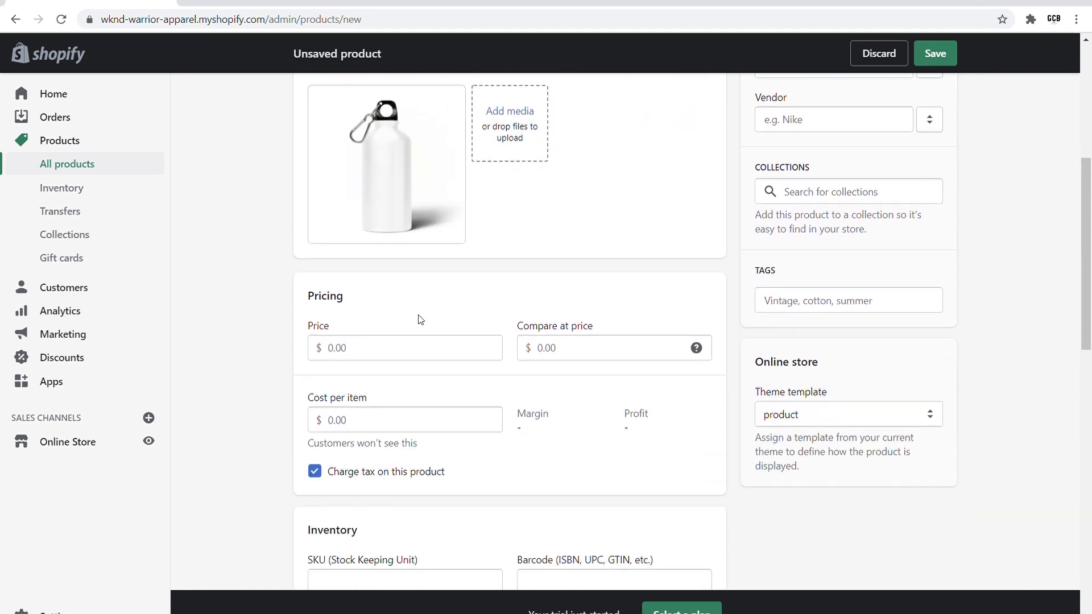
left_click(393, 354)
type("9")
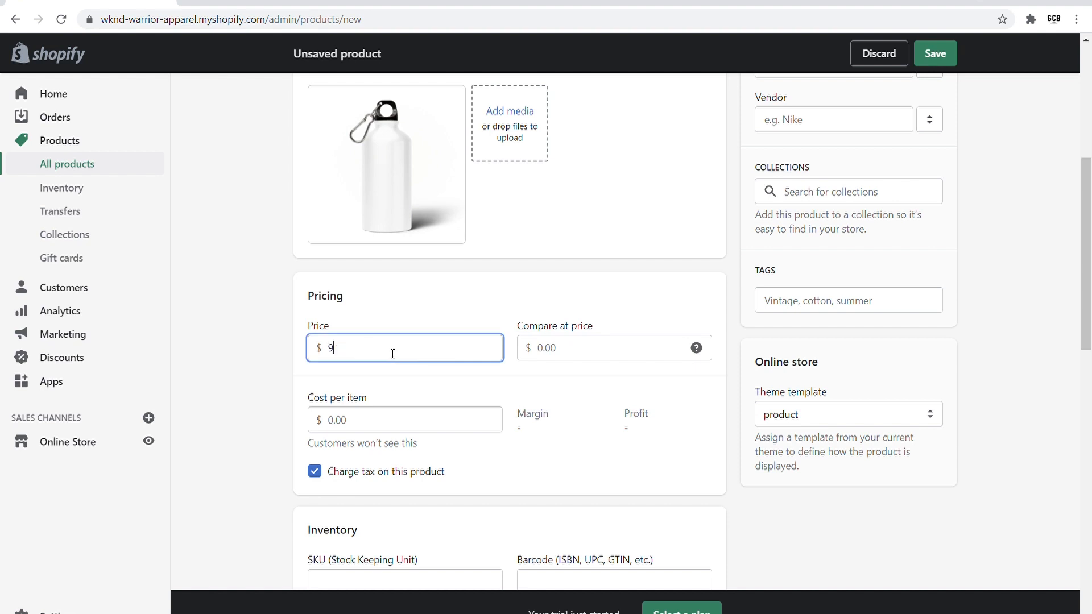
type(".99")
left_click(441, 319)
Set the water bottle's shipping weight to 5.0 oz
scroll(441, 317, "down", 3)
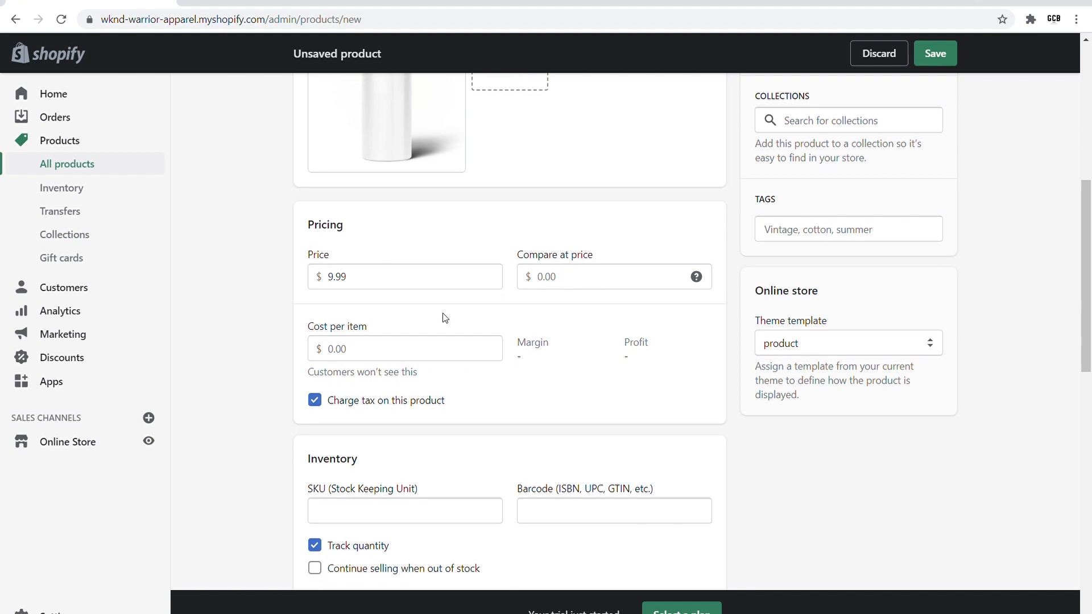
scroll(398, 312, "down", 2)
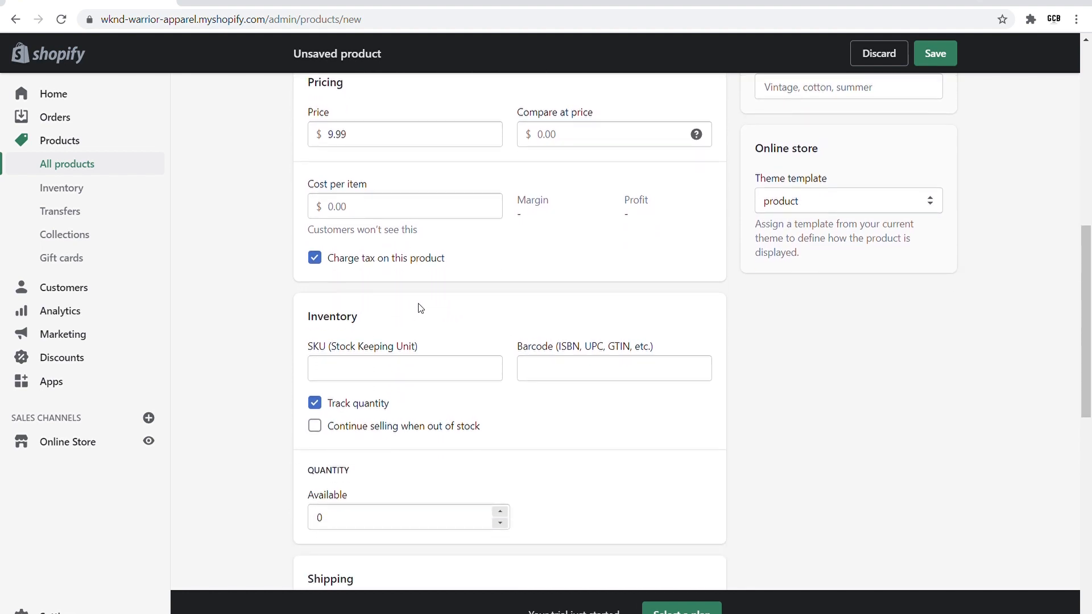
scroll(440, 302, "down", 2)
scroll(398, 317, "down", 1)
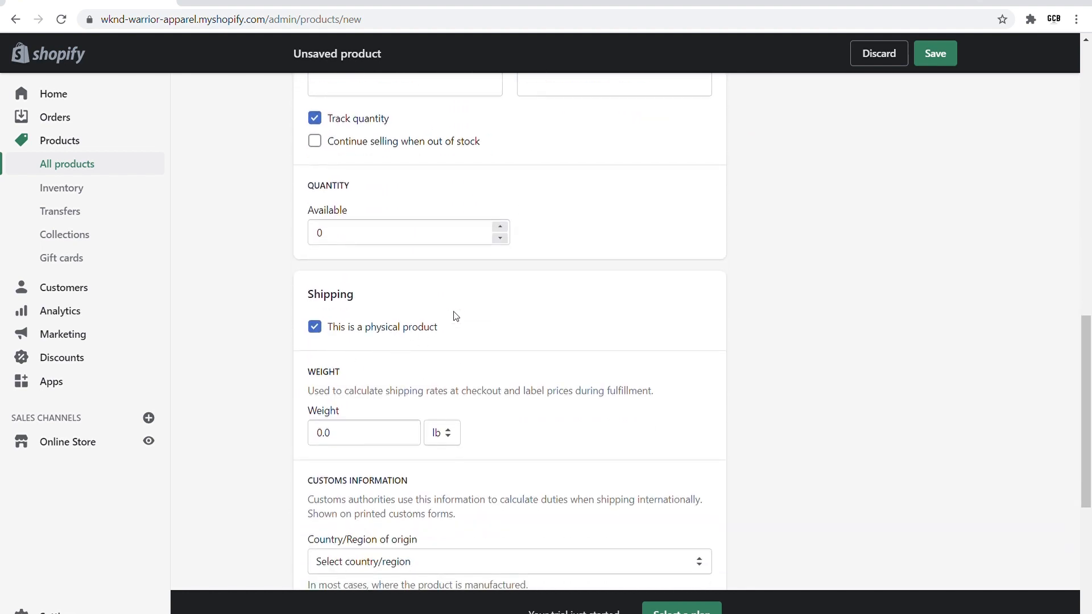
scroll(450, 301, "down", 1)
scroll(398, 299, "down", 1)
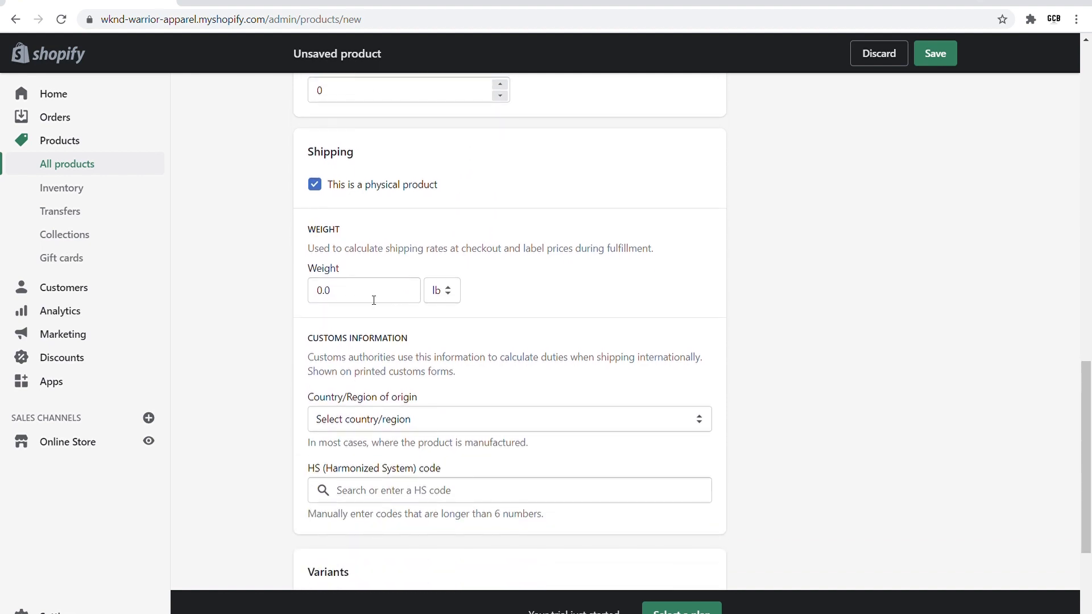
left_click_drag(372, 300, 273, 300)
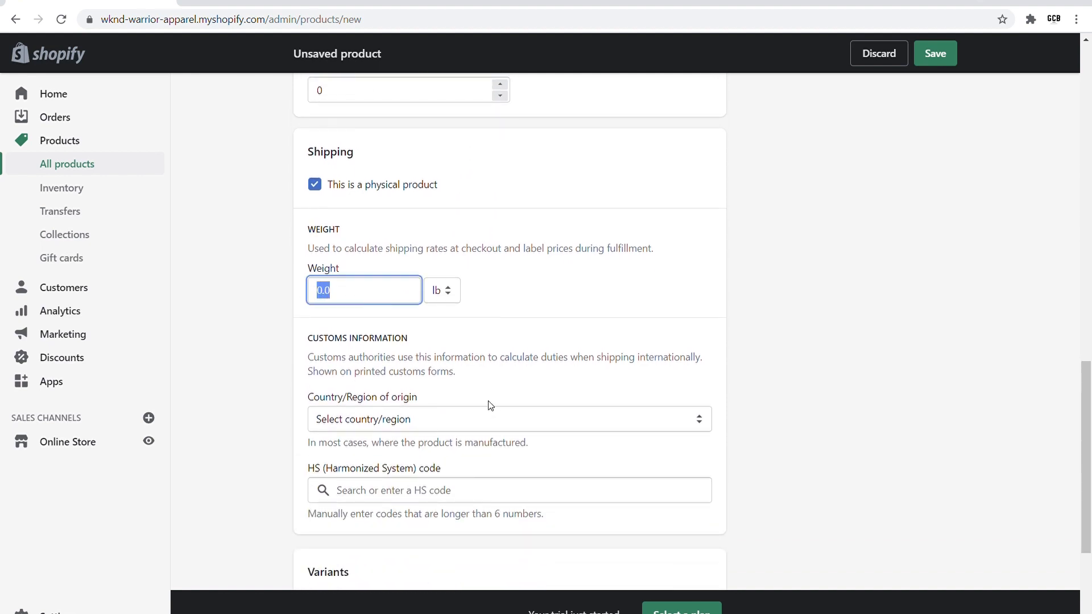
type("5")
key("Tab")
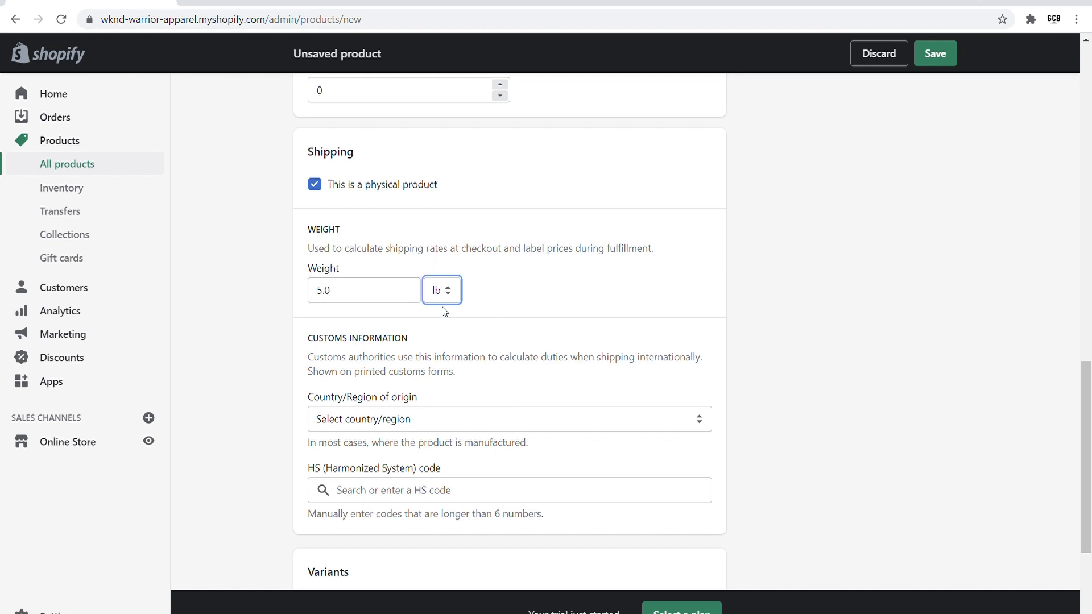
key("Down")
left_click(614, 307)
Add Water bottle as a new product type and assign it to the product
scroll(615, 307, "down", 4)
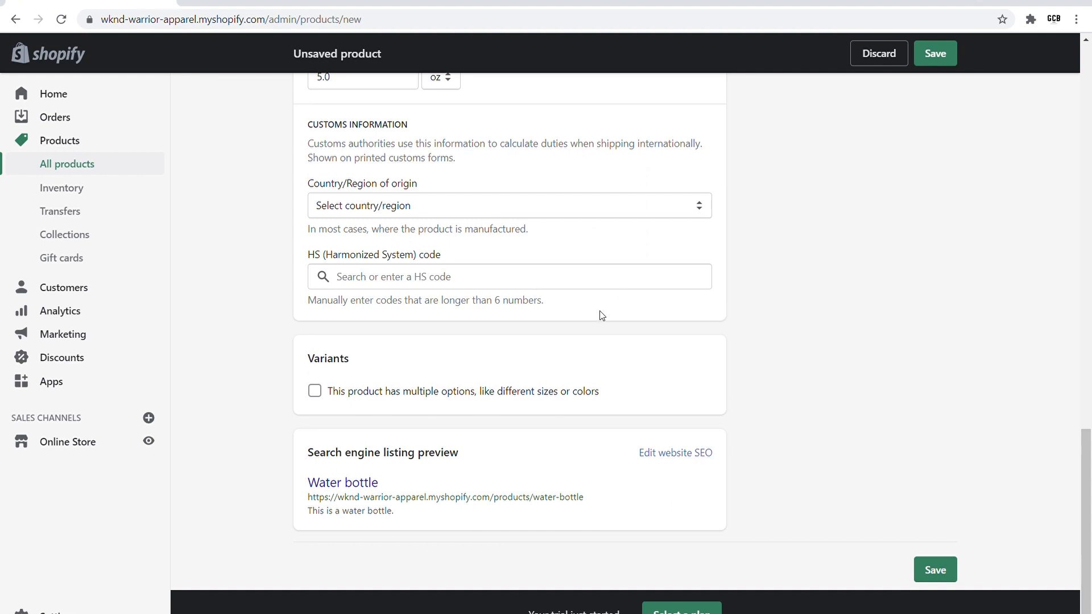
scroll(597, 317, "up", 10)
scroll(597, 317, "up", 8)
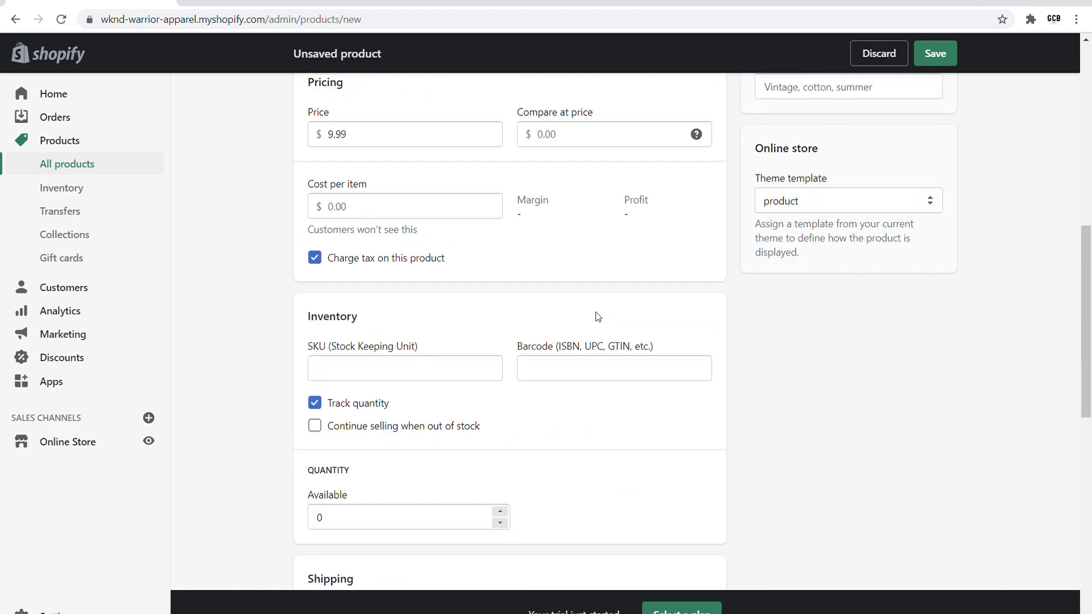
scroll(680, 292, "up", 1)
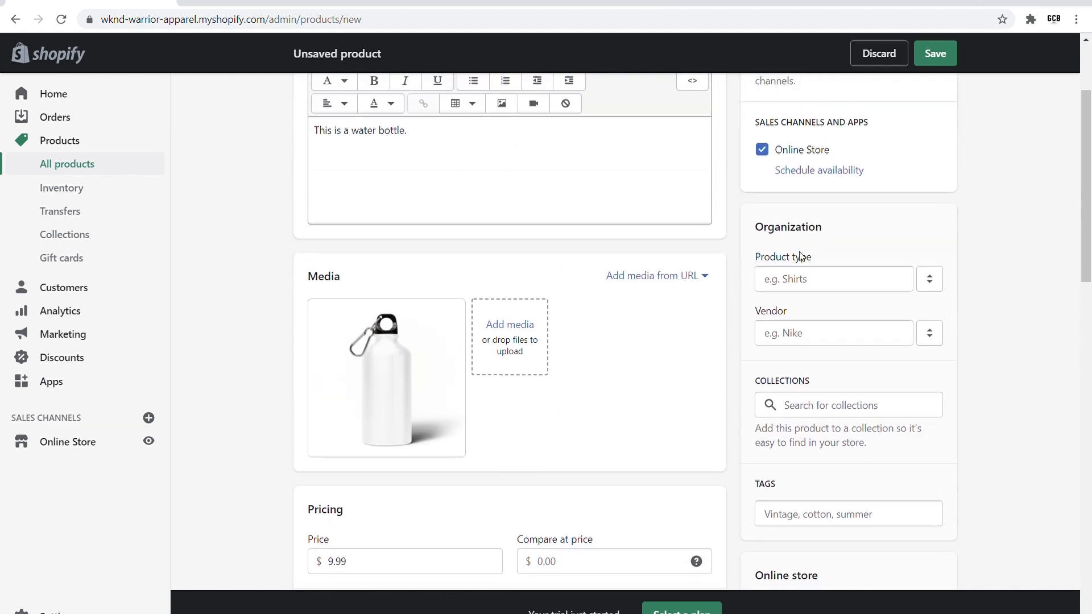
left_click(833, 287)
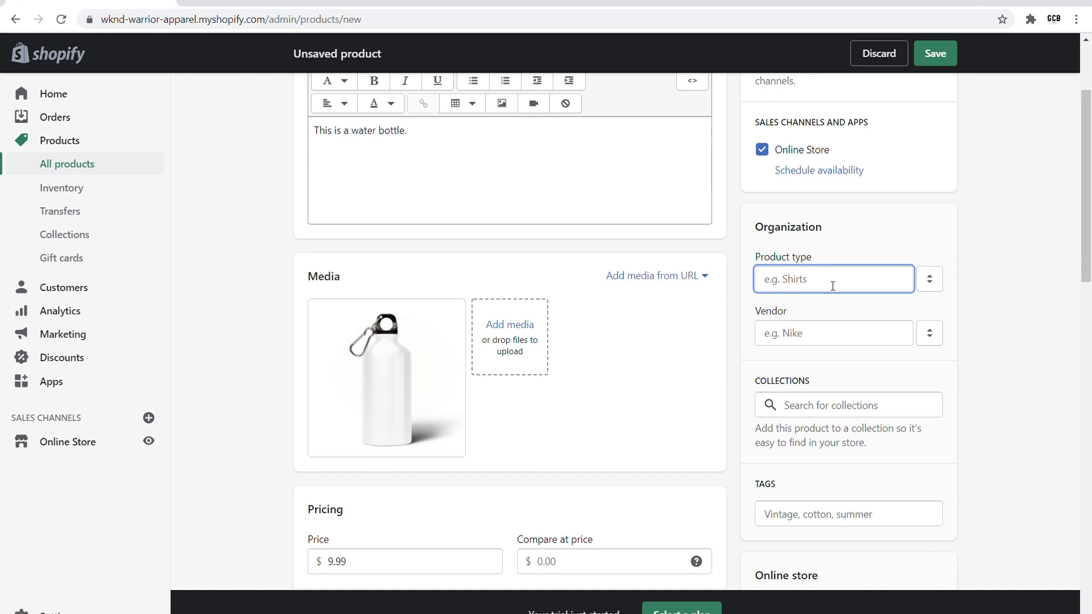
type("Water")
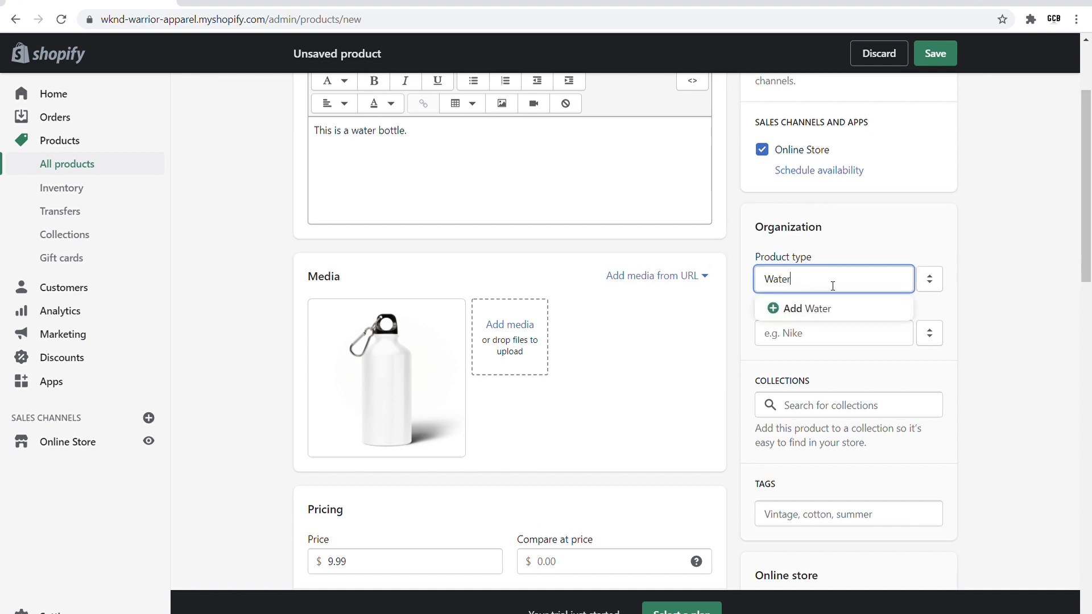
type(" bottle")
left_click(842, 308)
Add the tag Water bottle to the new product and save the product
scroll(953, 275, "down", 1)
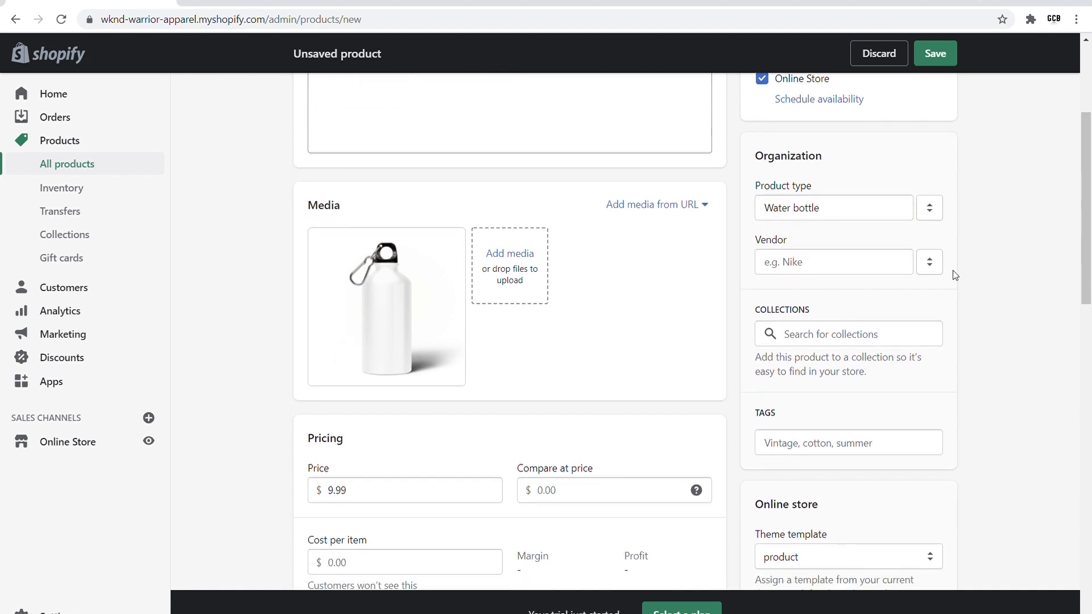
scroll(927, 300, "down", 1)
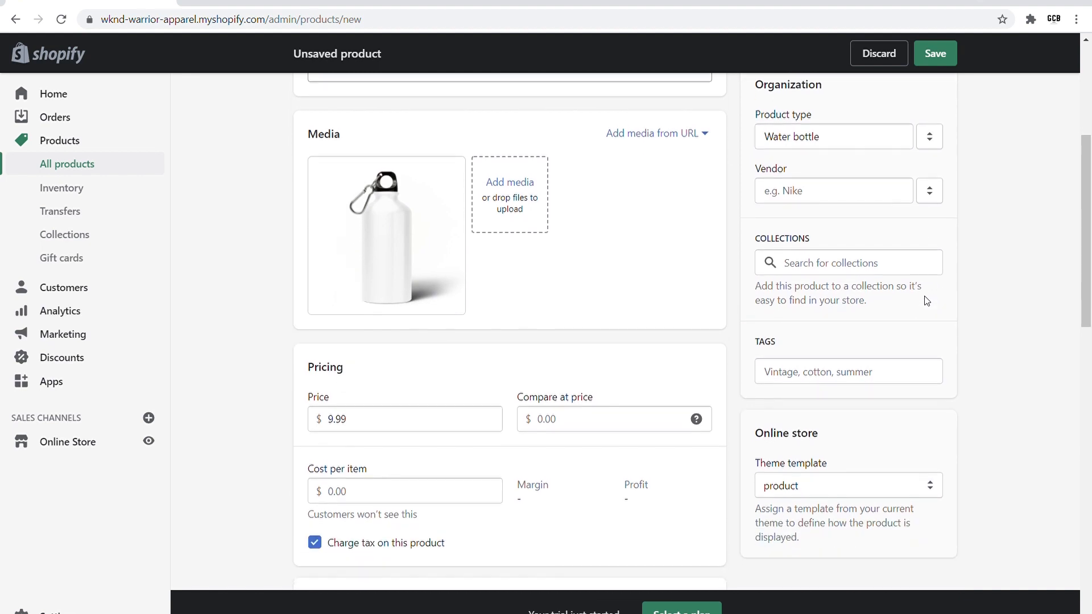
left_click(805, 378)
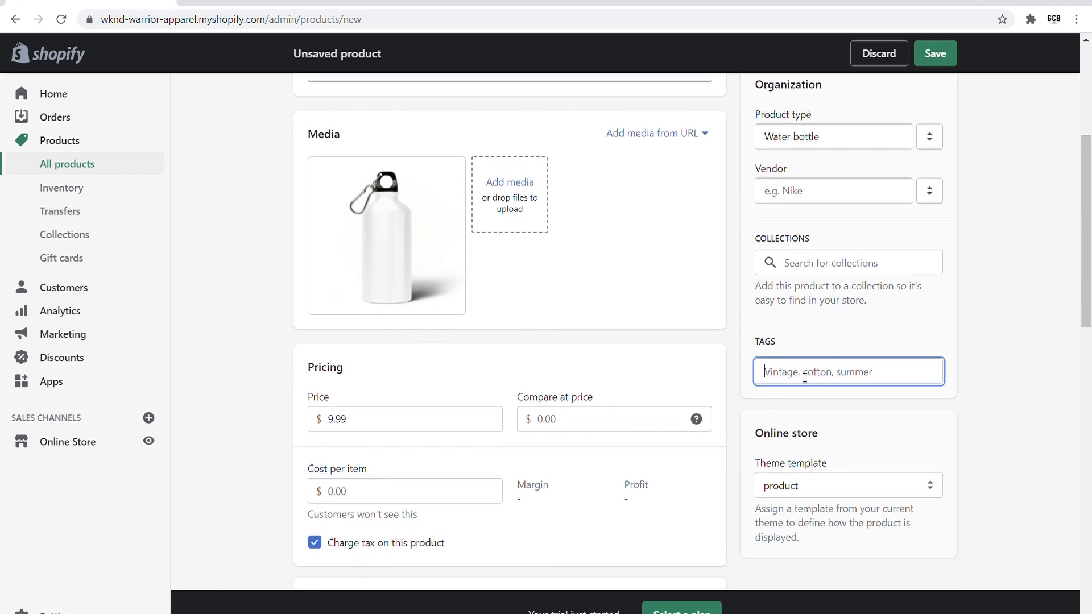
type("Water")
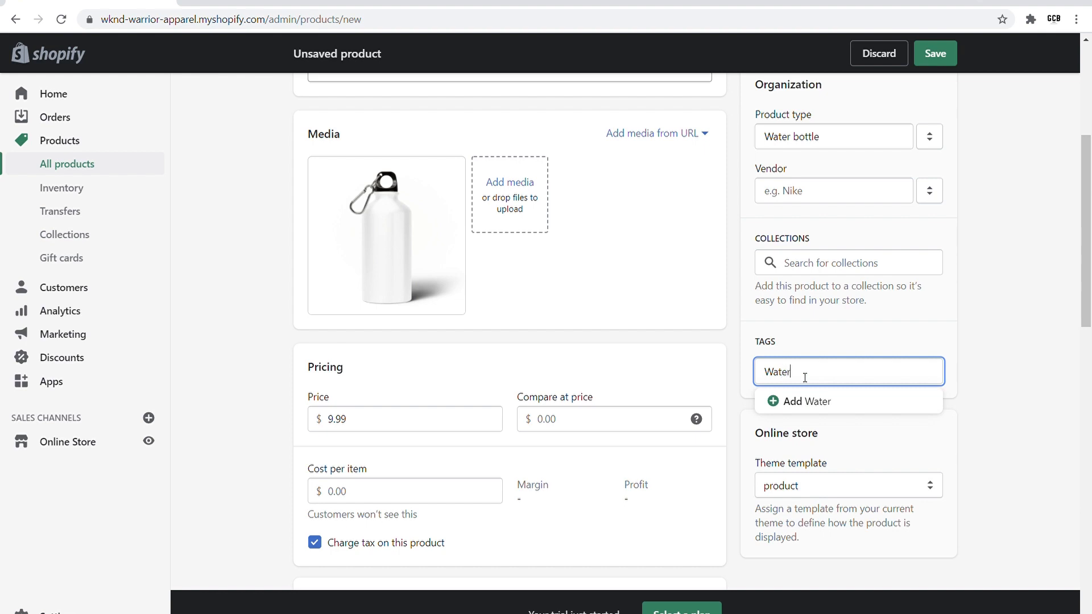
type(" bottle")
left_click(831, 402)
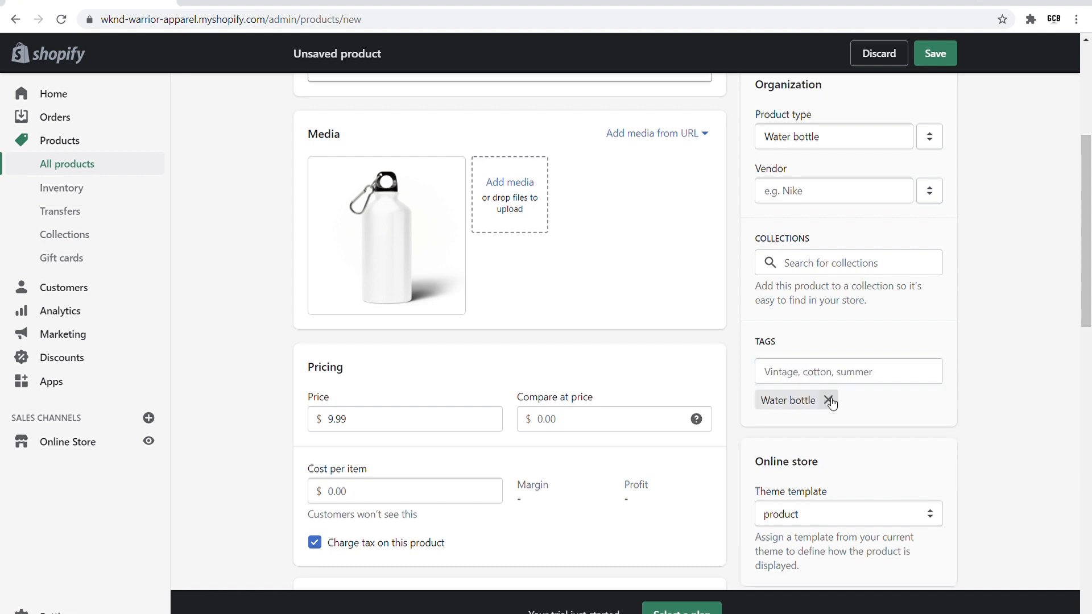
left_click(947, 54)
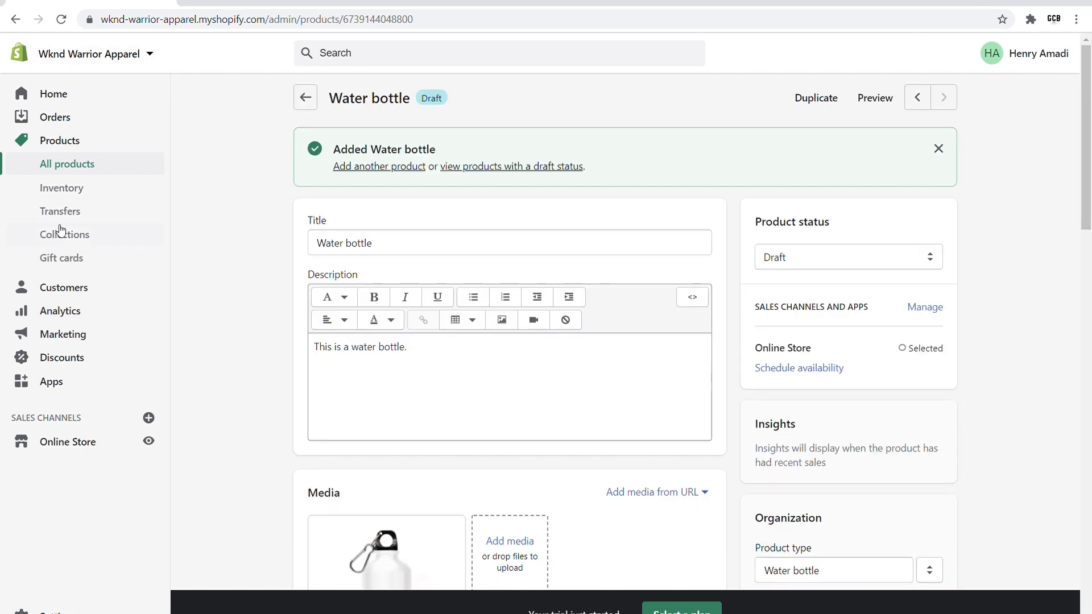
Start a new product collection and give it the title Water bottle
left_click(126, 242)
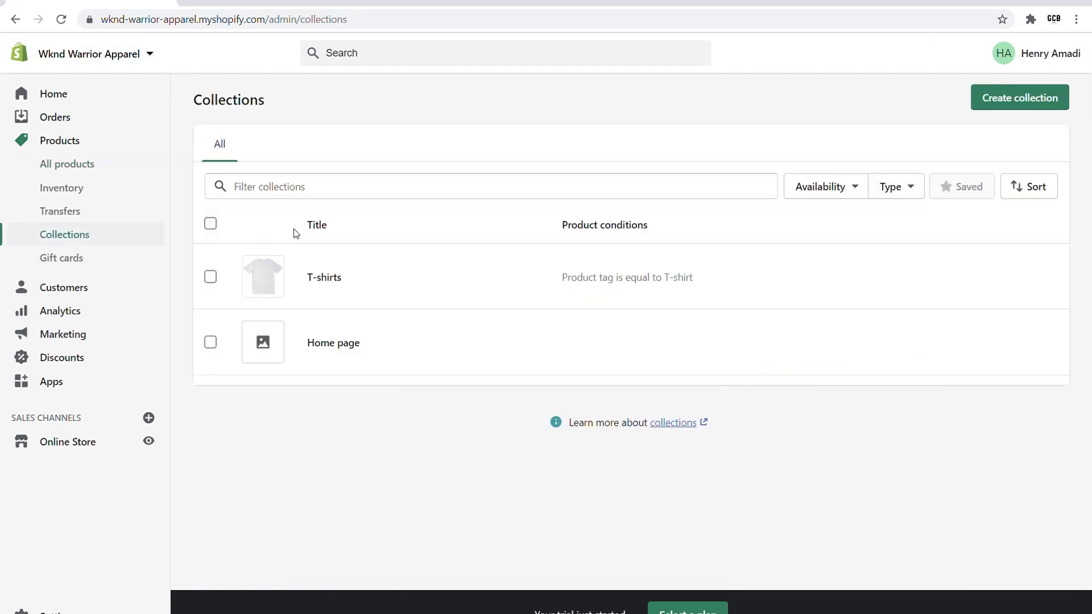
left_click(1020, 98)
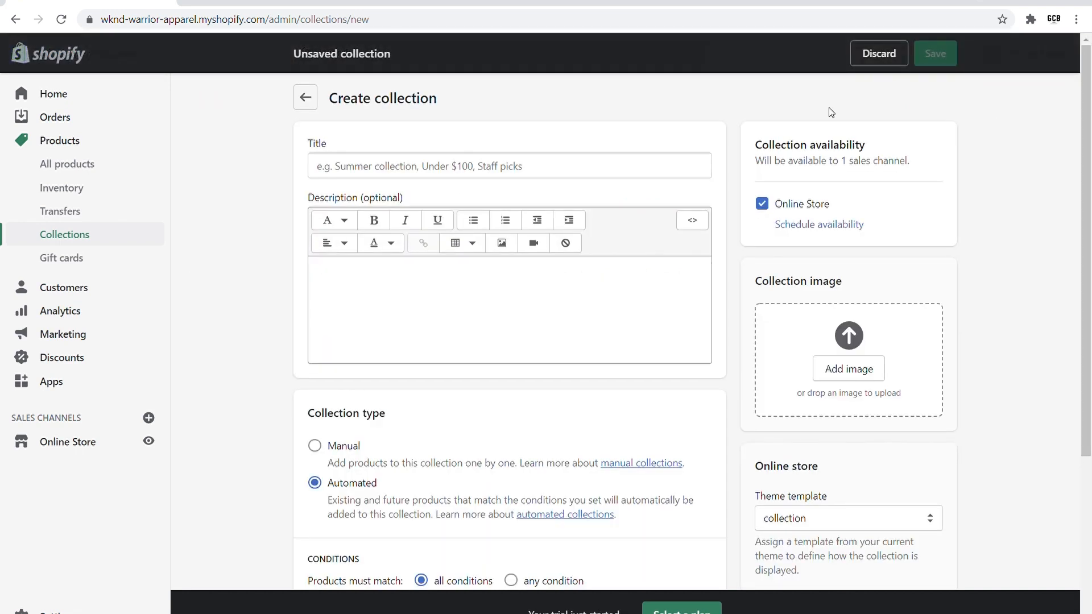
left_click(466, 169)
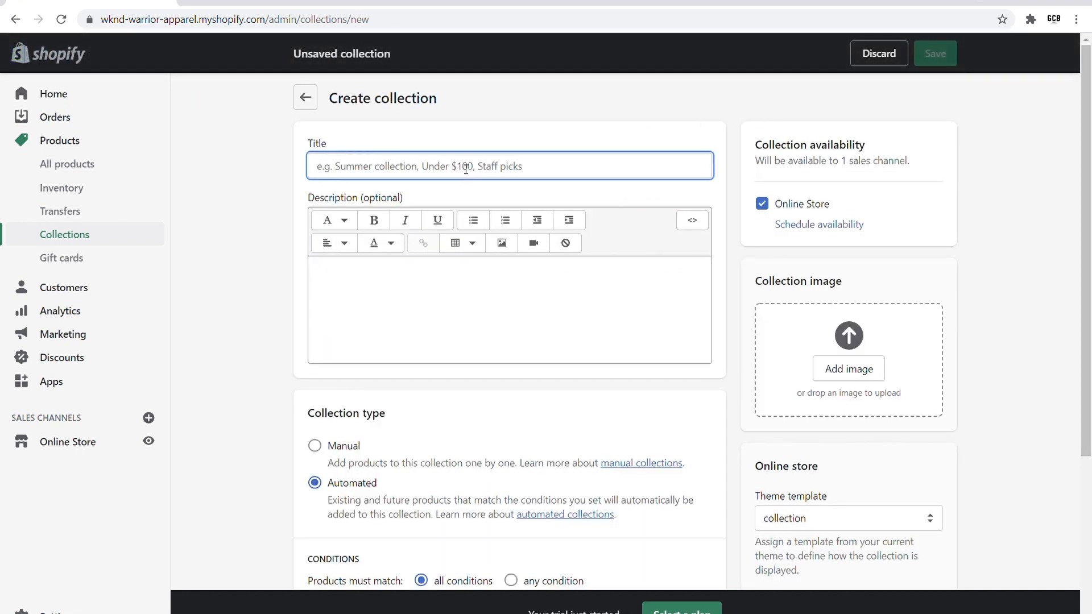
type("Water")
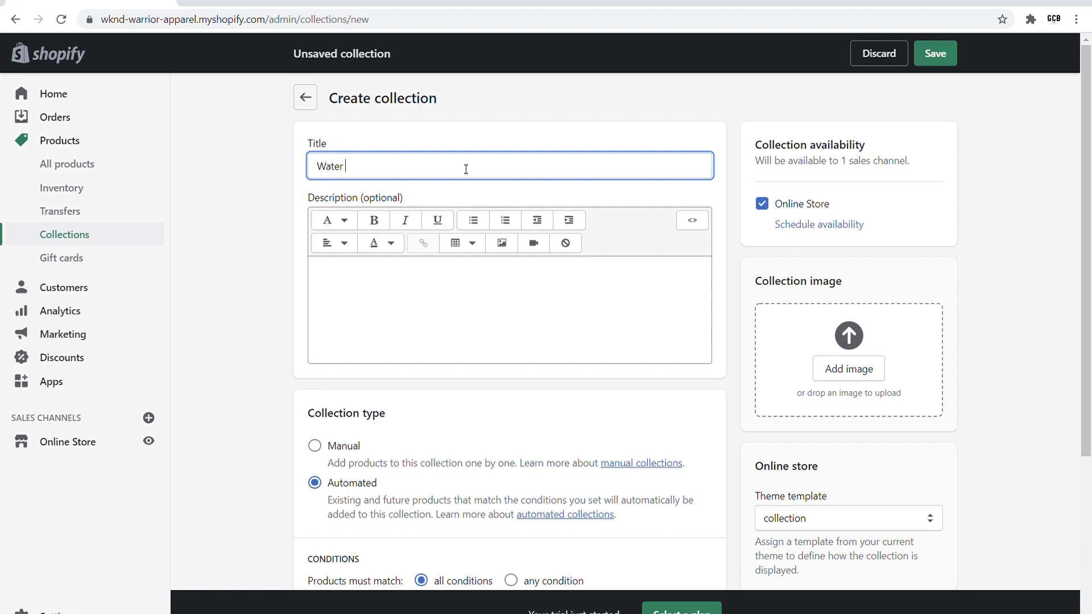
type(" bottle")
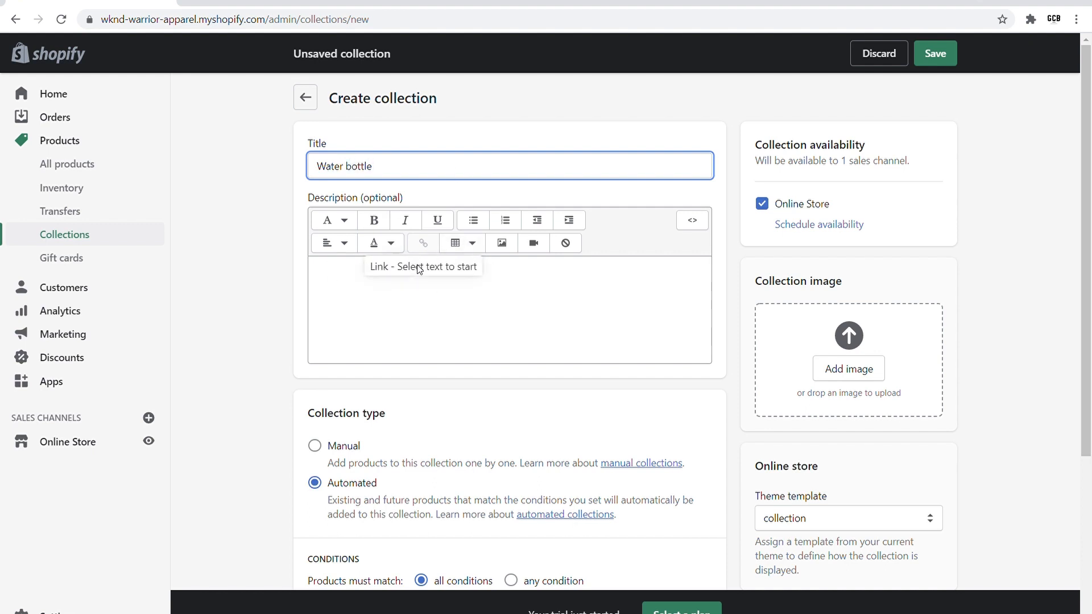
Set the automated collection's condition to product tag is equal to Water bottle and save the collection
scroll(359, 329, "down", 4)
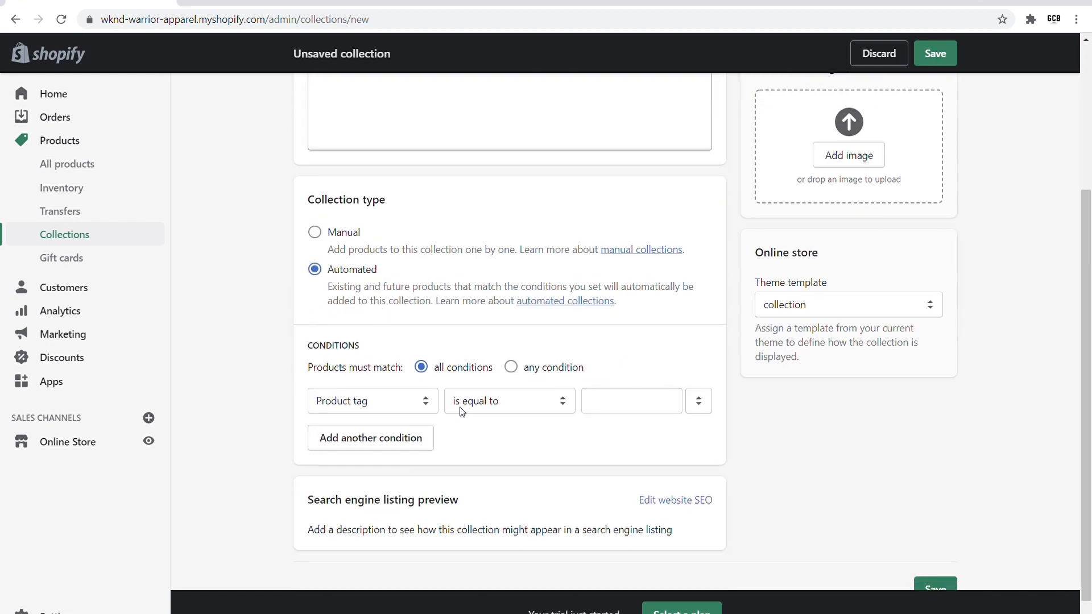
left_click(606, 410)
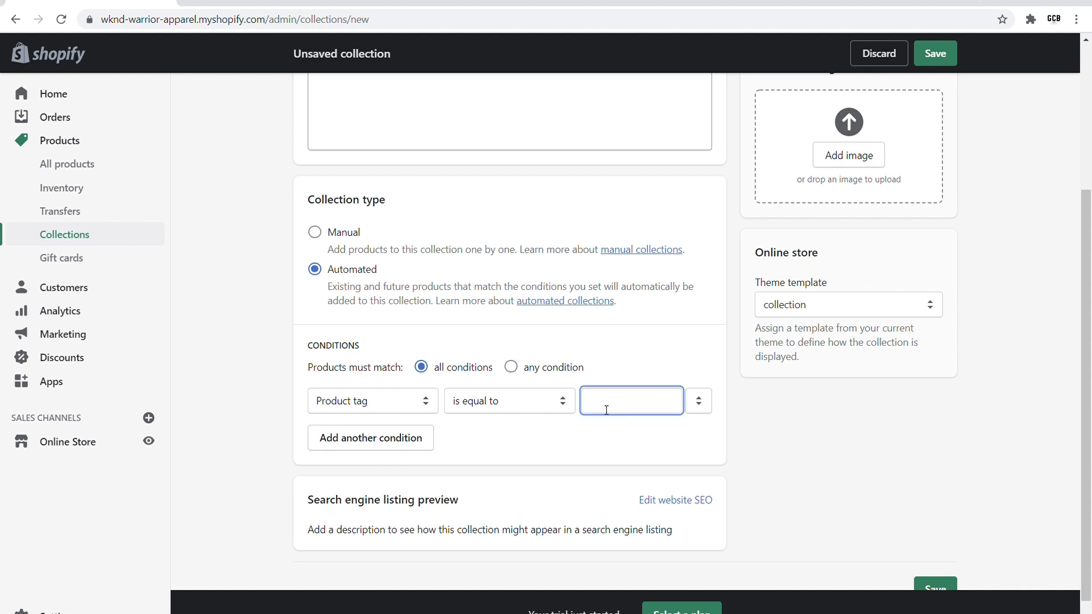
type("Watger")
key("BackSpace")
key("BackSpace")
key("BackSpace")
key("BackSpace")
key("BackSpace")
key("BackSpace")
key("BackSpace")
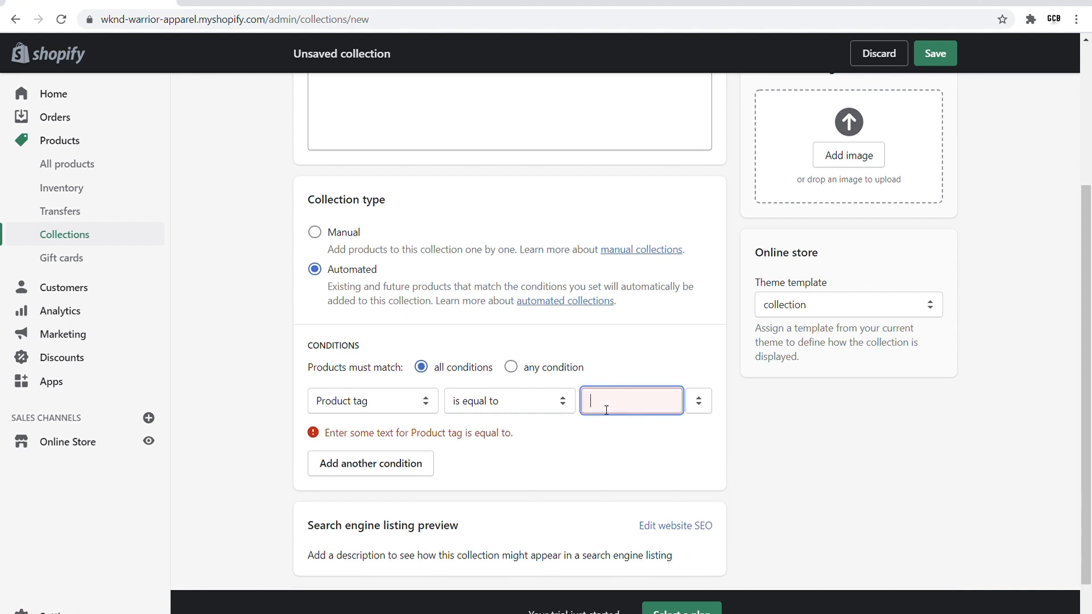
type("Wat")
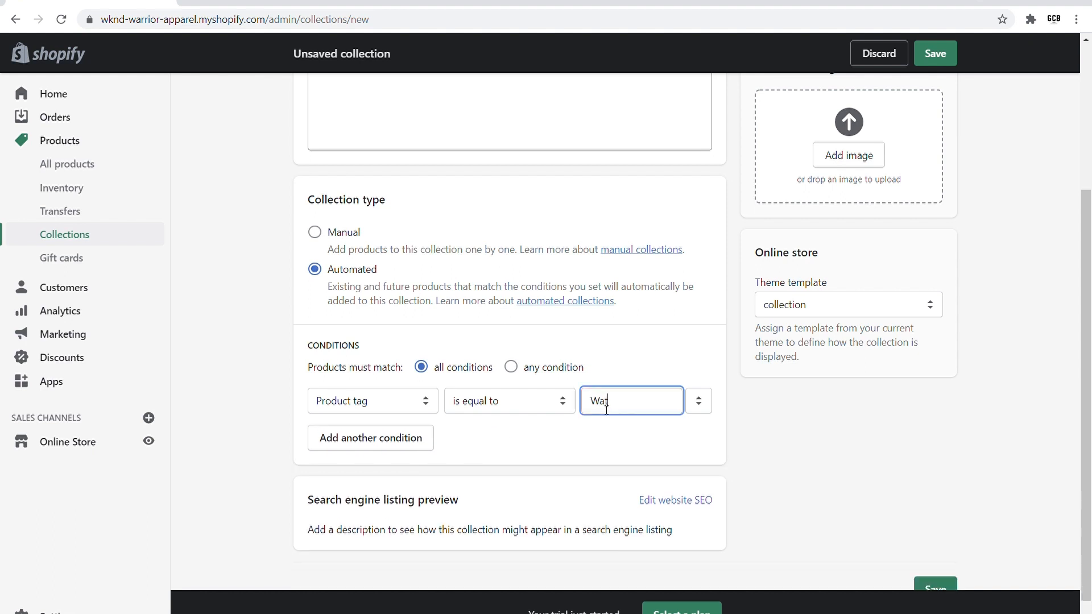
type("er bottle")
left_click(583, 451)
scroll(582, 448, "down", 1)
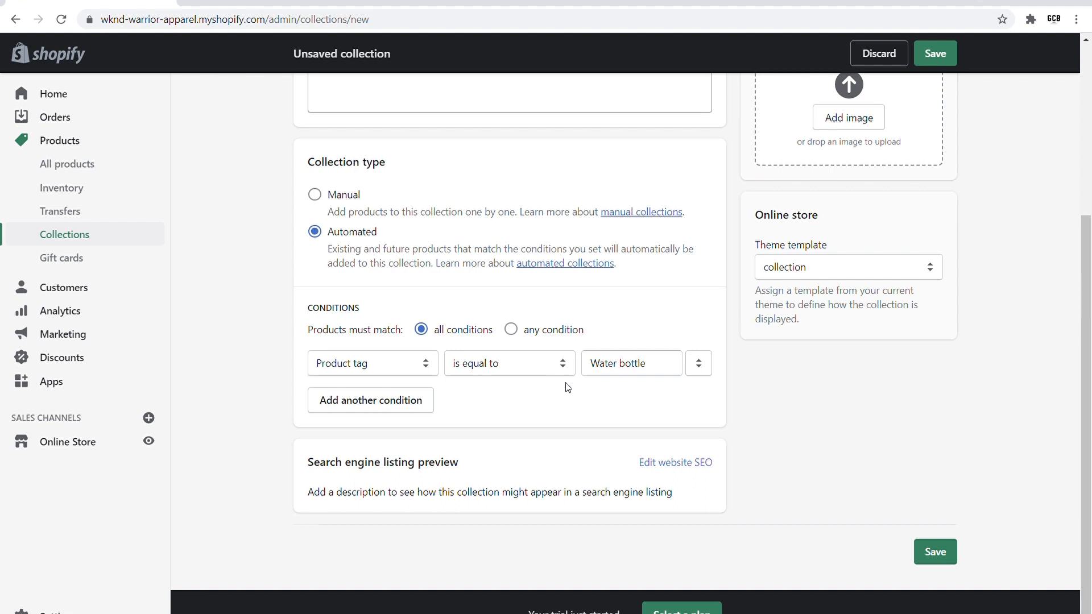
left_click(927, 542)
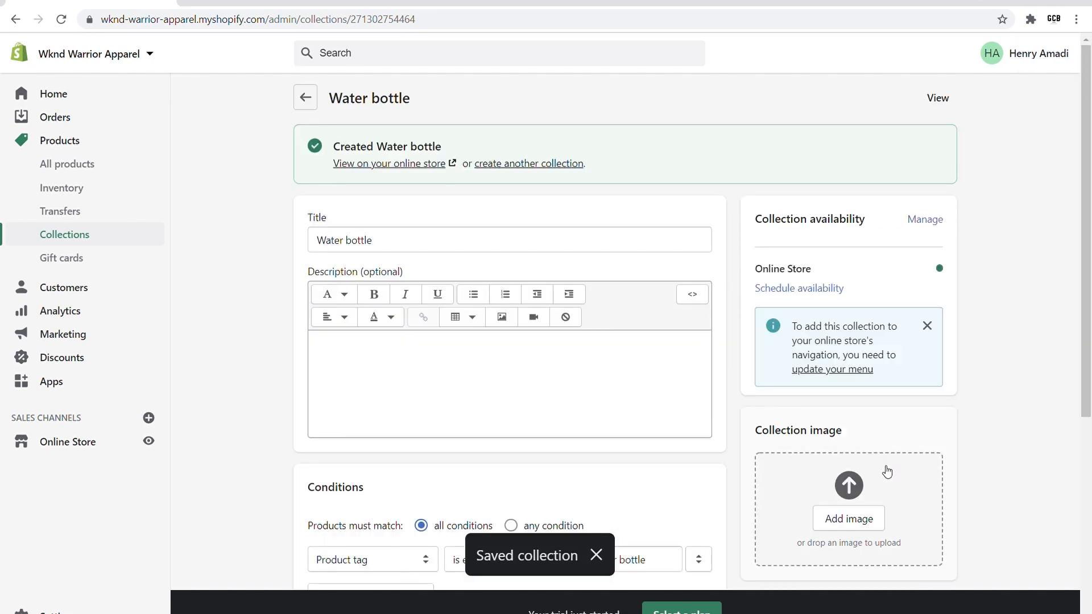
Refresh the list of products in the saved Water bottle collection
scroll(639, 212, "down", 5)
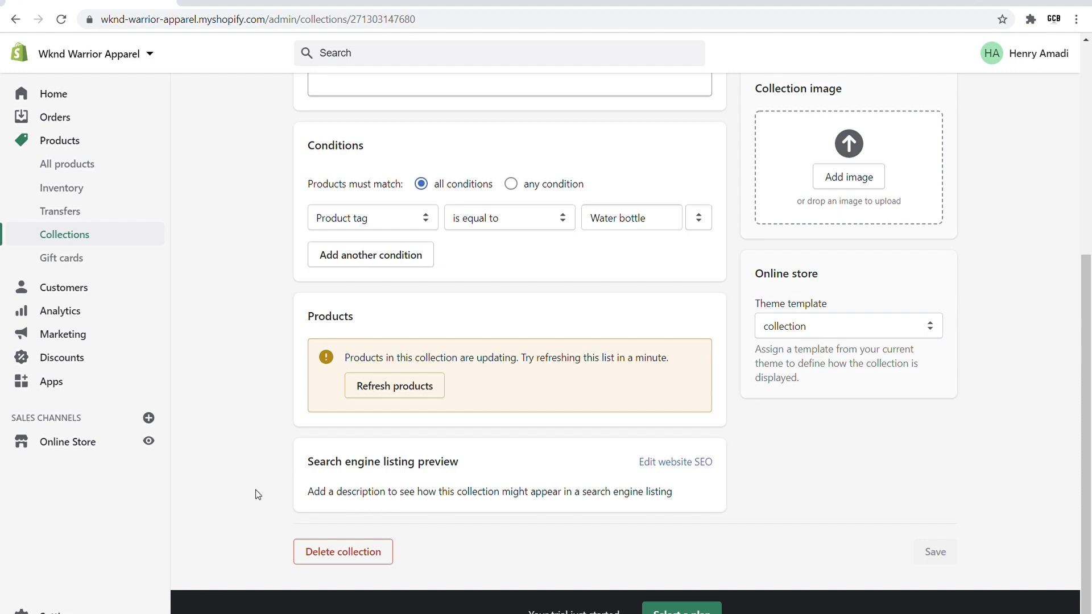
left_click(364, 388)
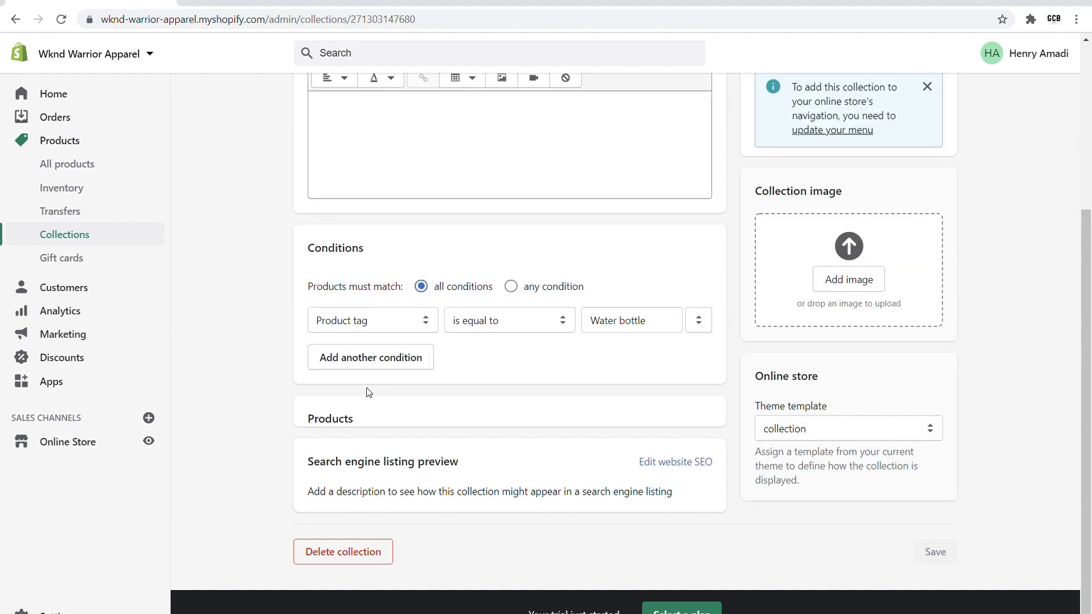
scroll(369, 391, "down", 2)
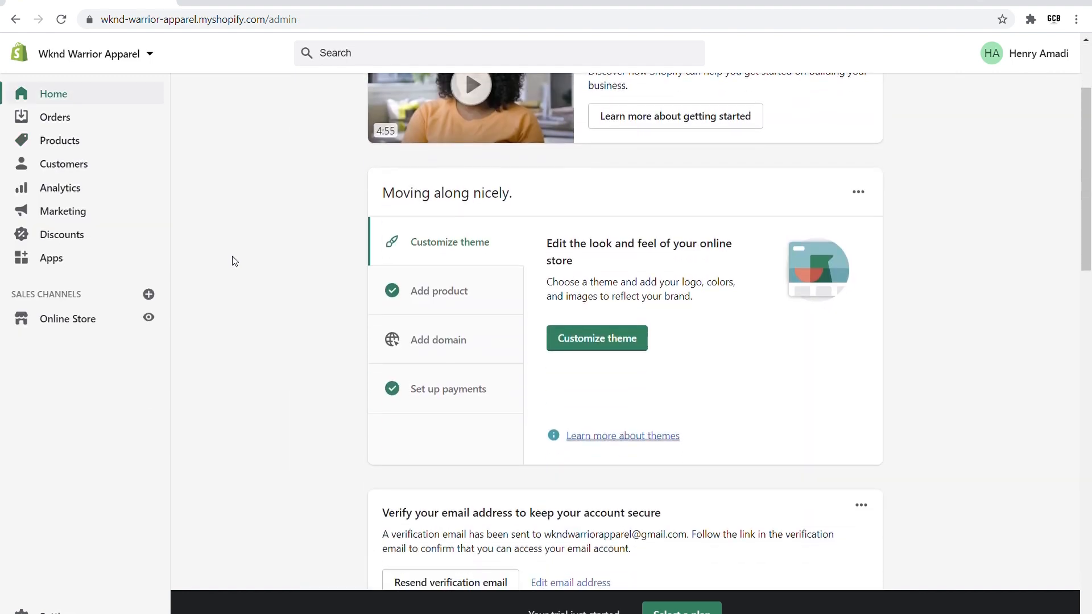
Open the online store's preferences and set the homepage title to Wknd Warrior Apparel
scroll(234, 261, "up", 3)
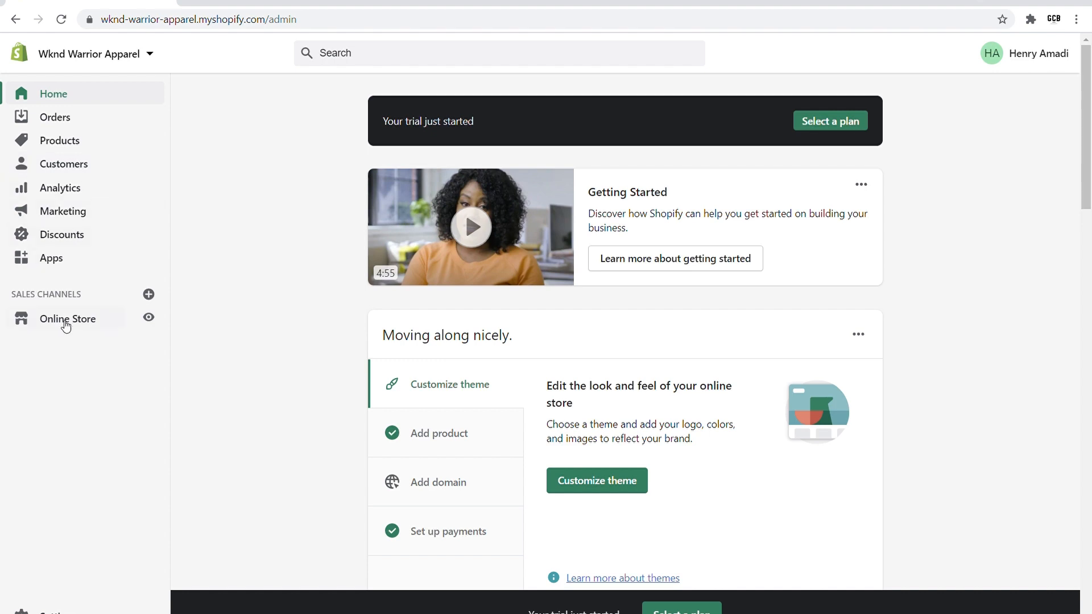
left_click(63, 322)
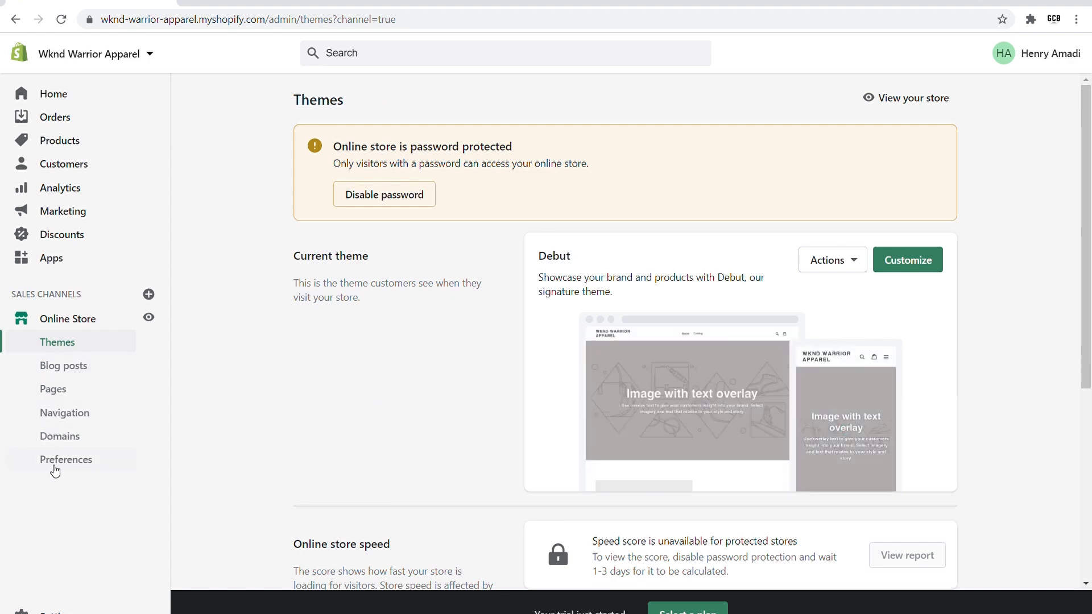
left_click(56, 469)
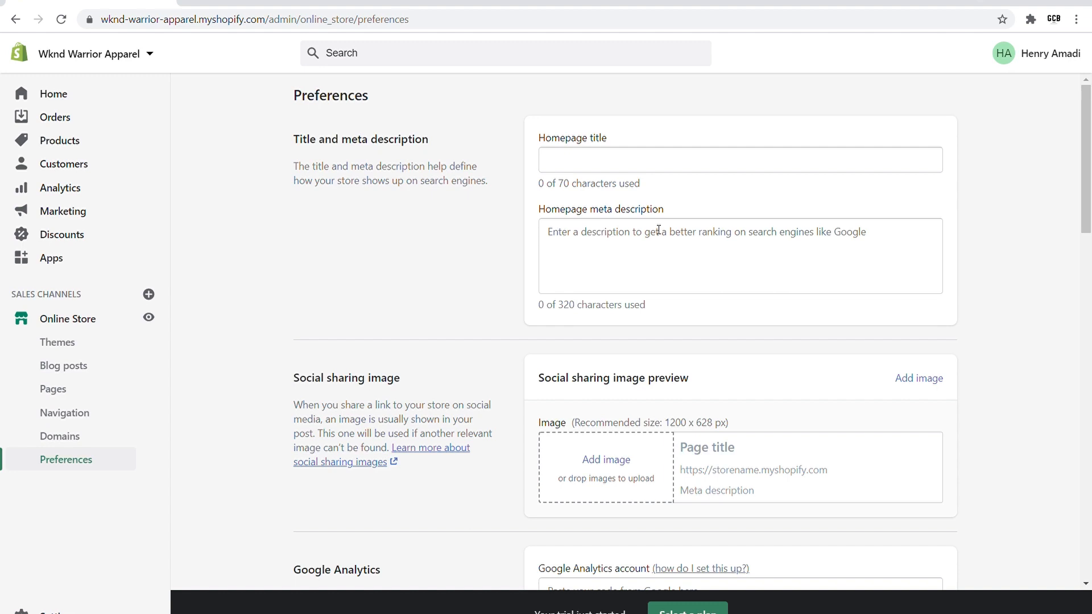
left_click(643, 165)
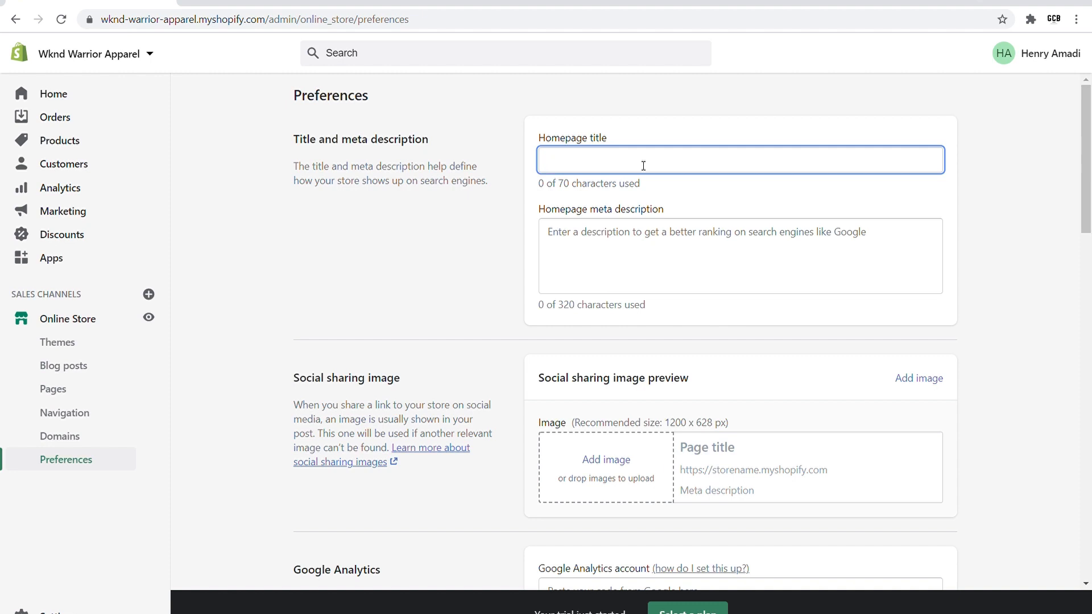
type("Wknd ")
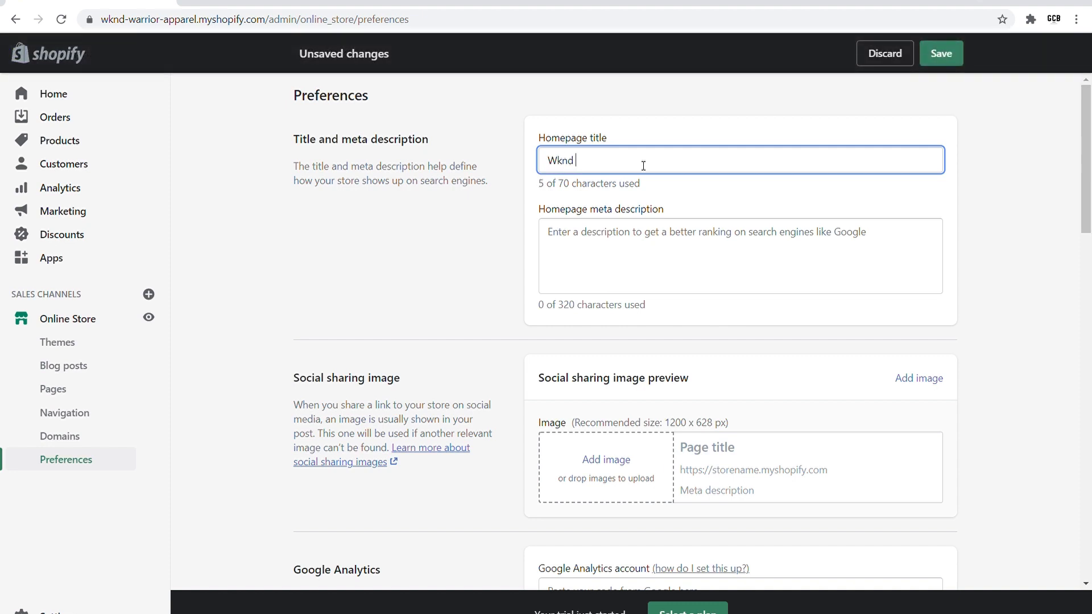
type("Warri")
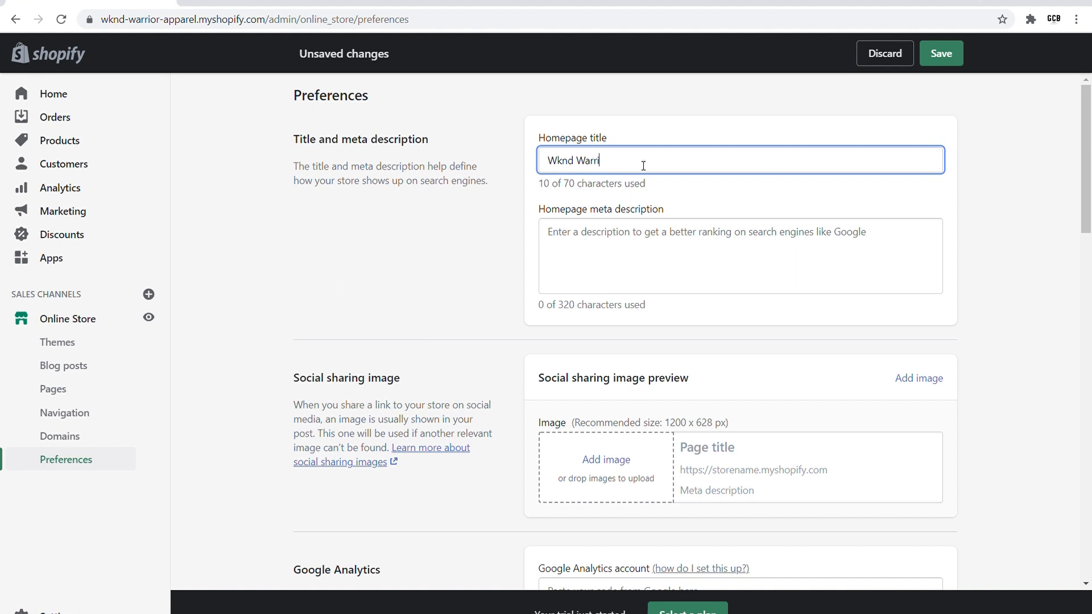
type("or Apparel")
Enter "We love the weekends!" as the homepage meta description
left_click(619, 254)
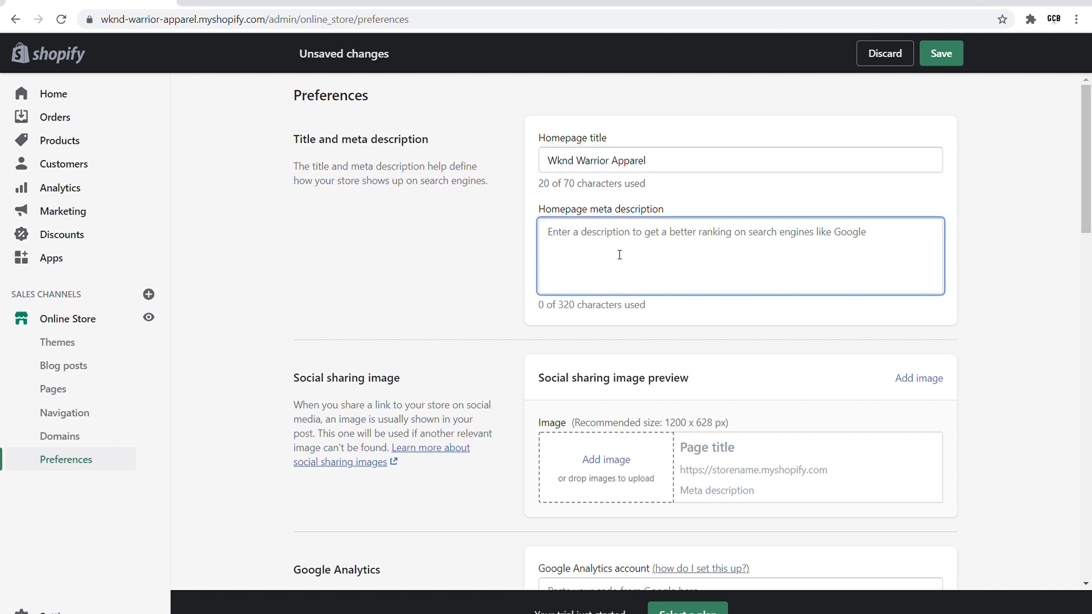
type("We love ")
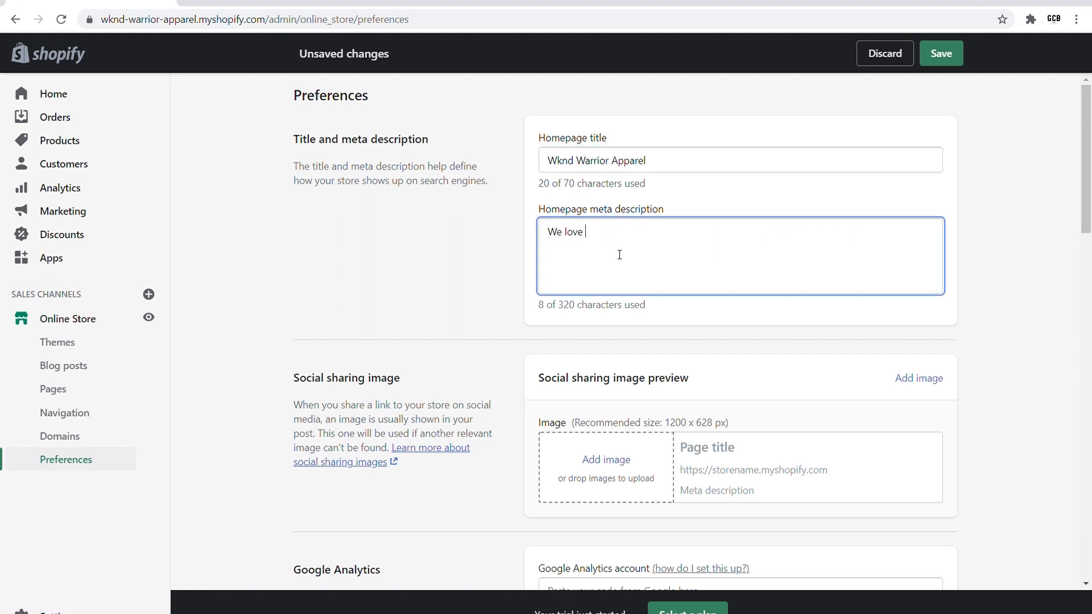
type("the weekend")
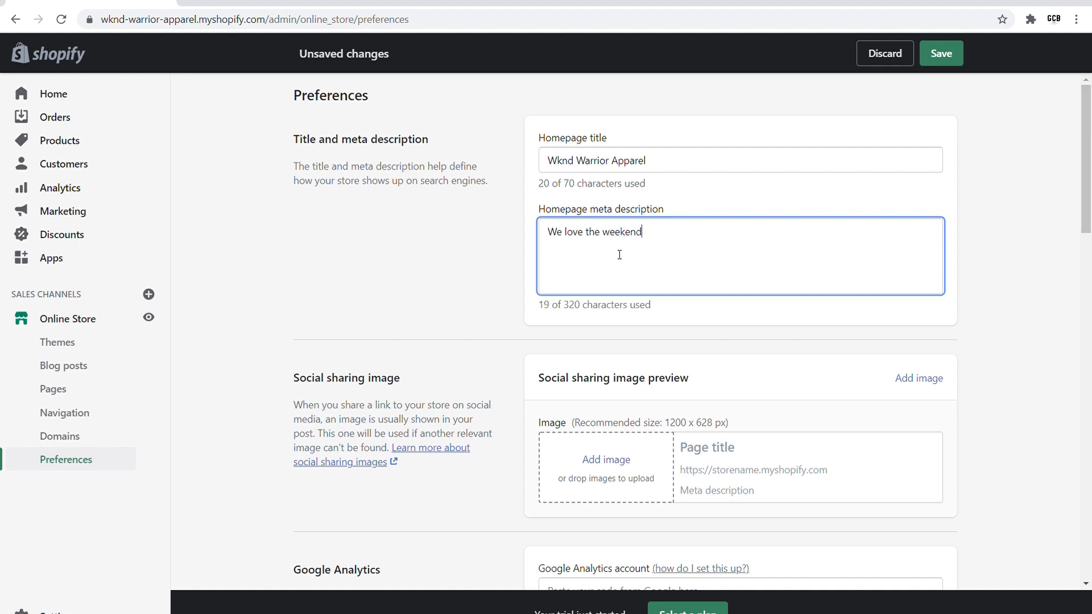
type("s!")
left_click(503, 230)
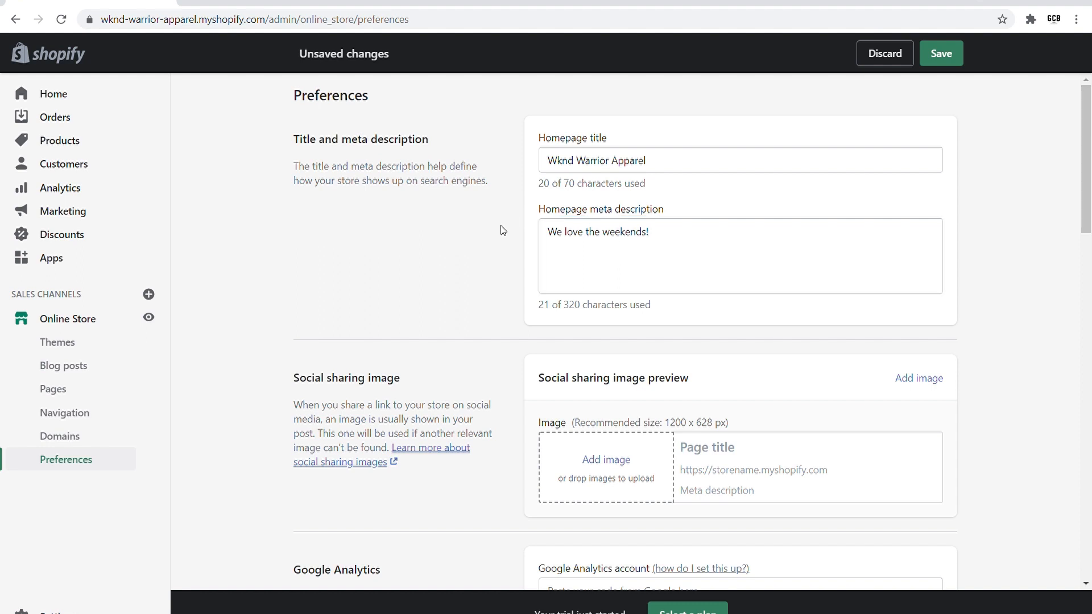
Add the white t-shirt picture as the store's social sharing image
scroll(502, 230, "down", 3)
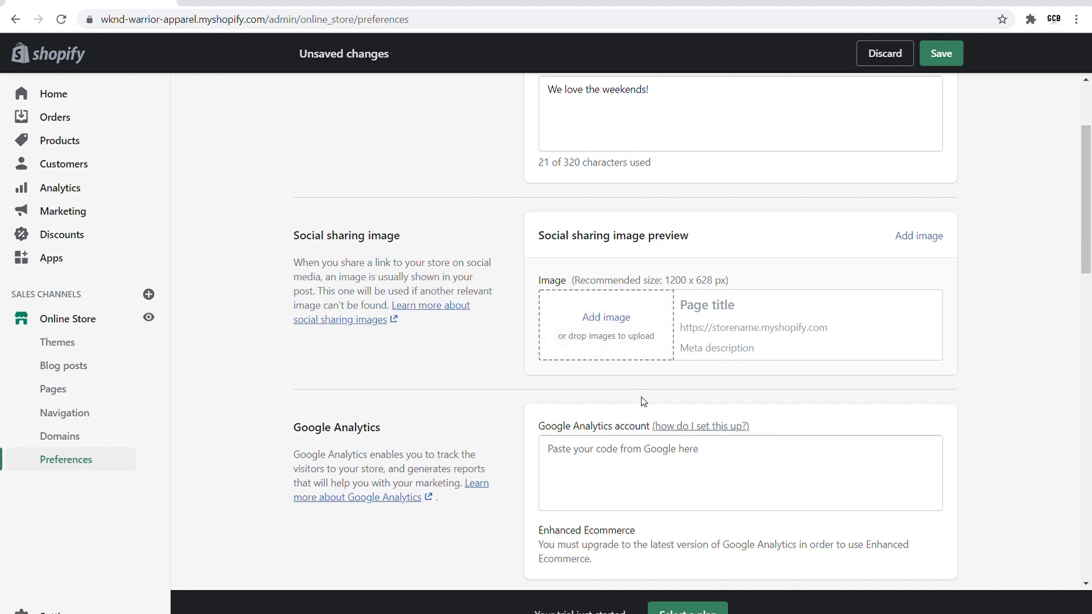
left_click(624, 323)
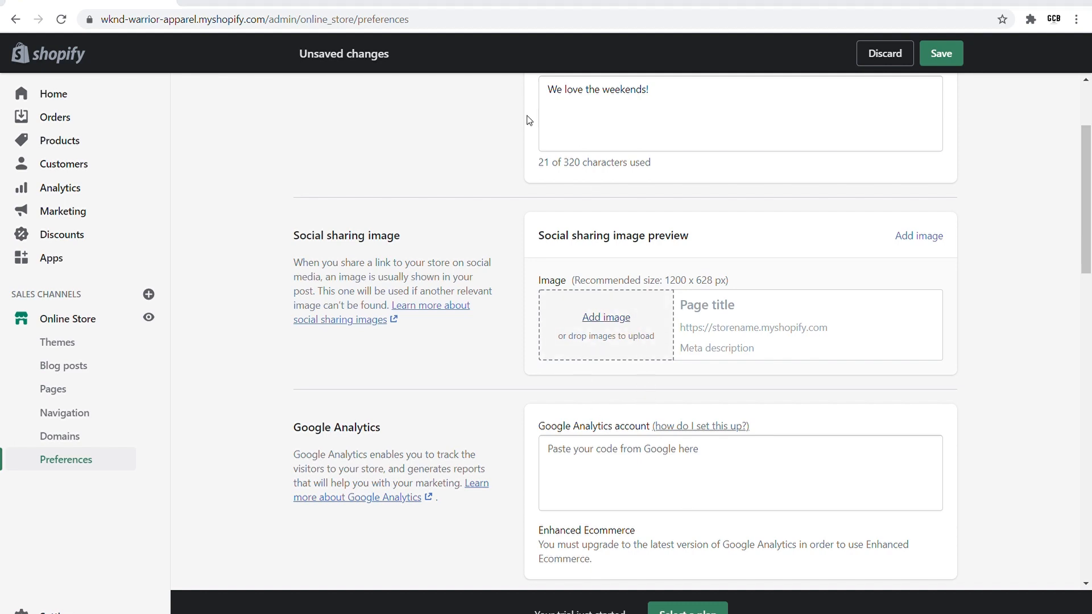
left_click(424, 300)
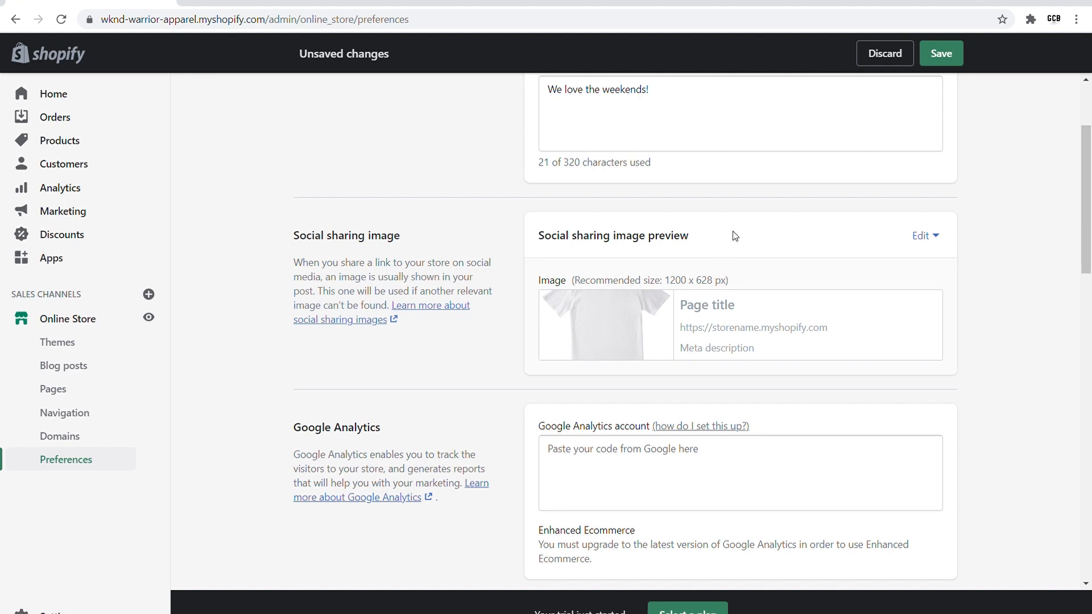
Review the remaining analytics, privacy, password and spam protection sections and save the online store preferences
scroll(626, 239, "down", 3)
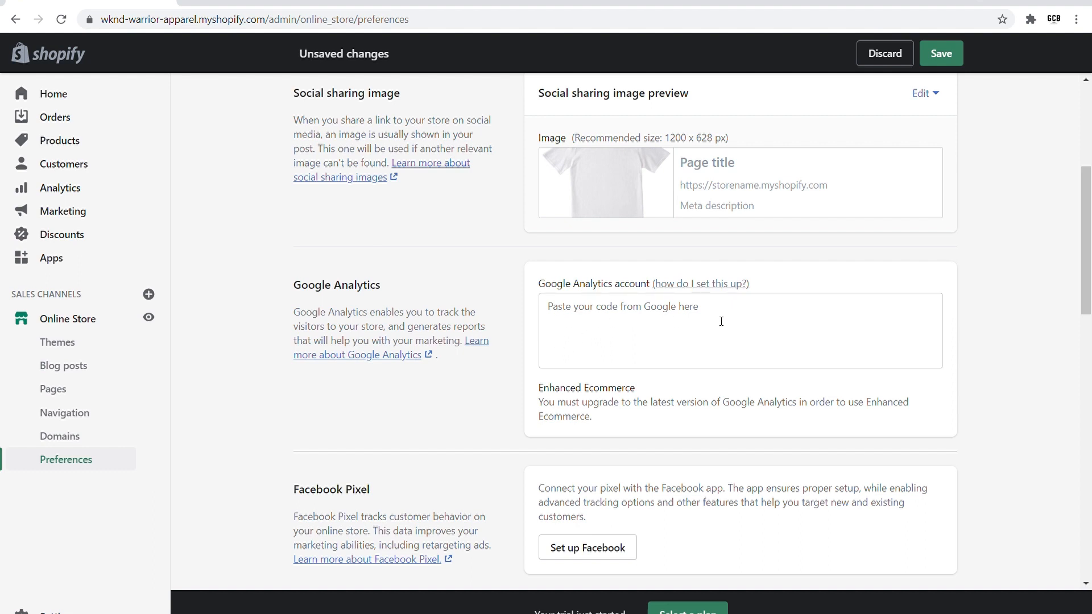
scroll(592, 312, "down", 3)
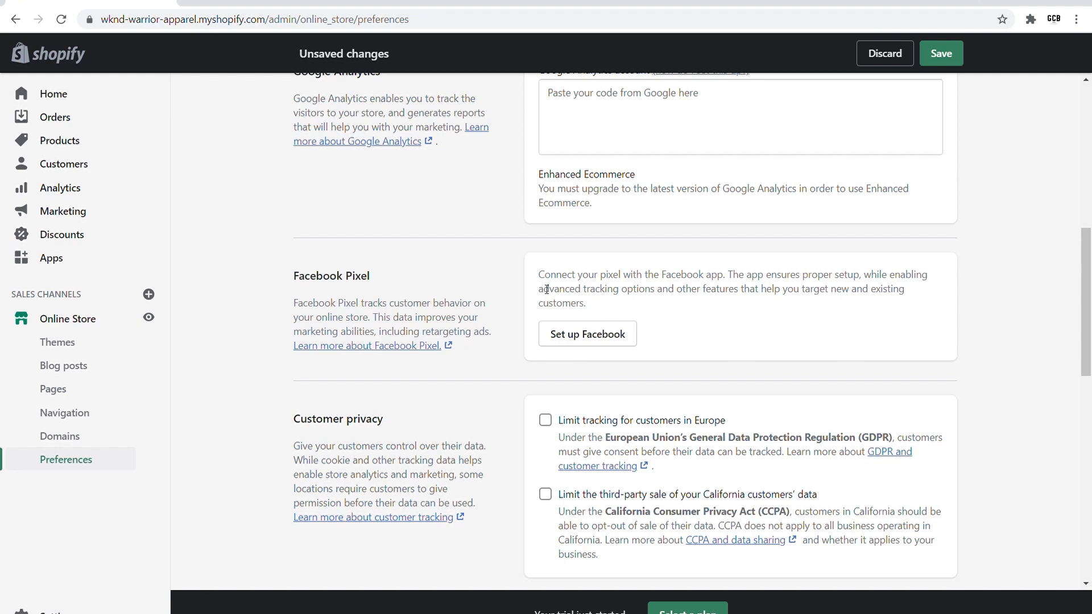
scroll(514, 289, "down", 4)
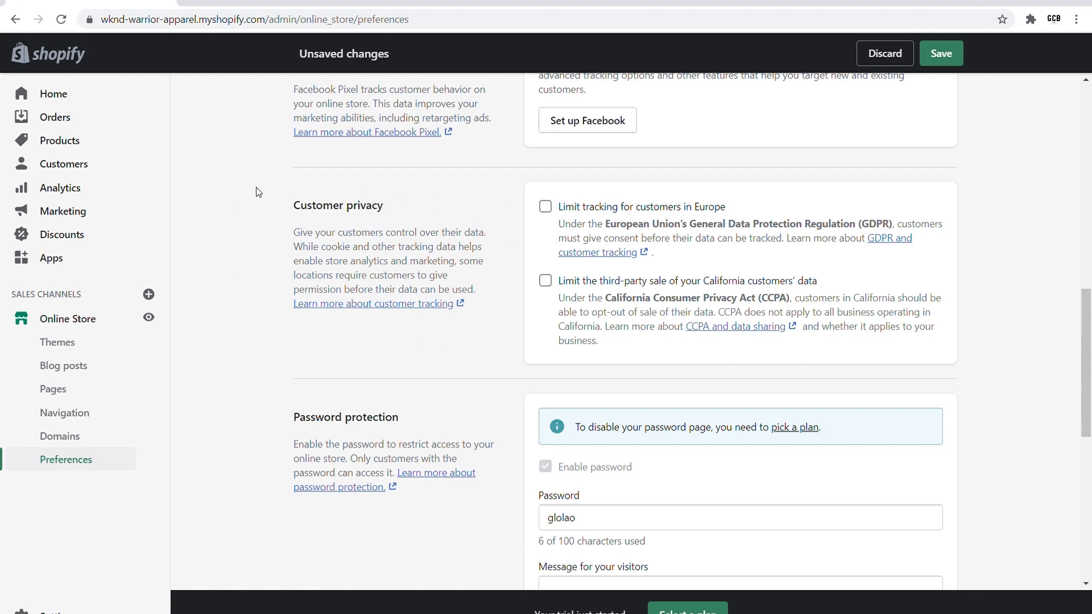
scroll(423, 312, "down", 4)
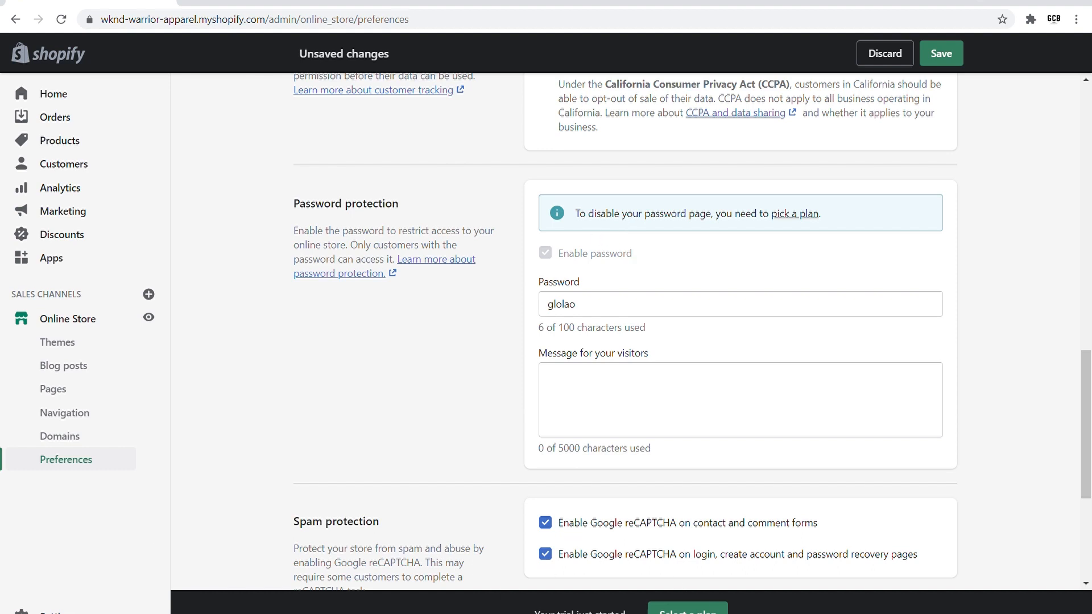
scroll(381, 206, "down", 2)
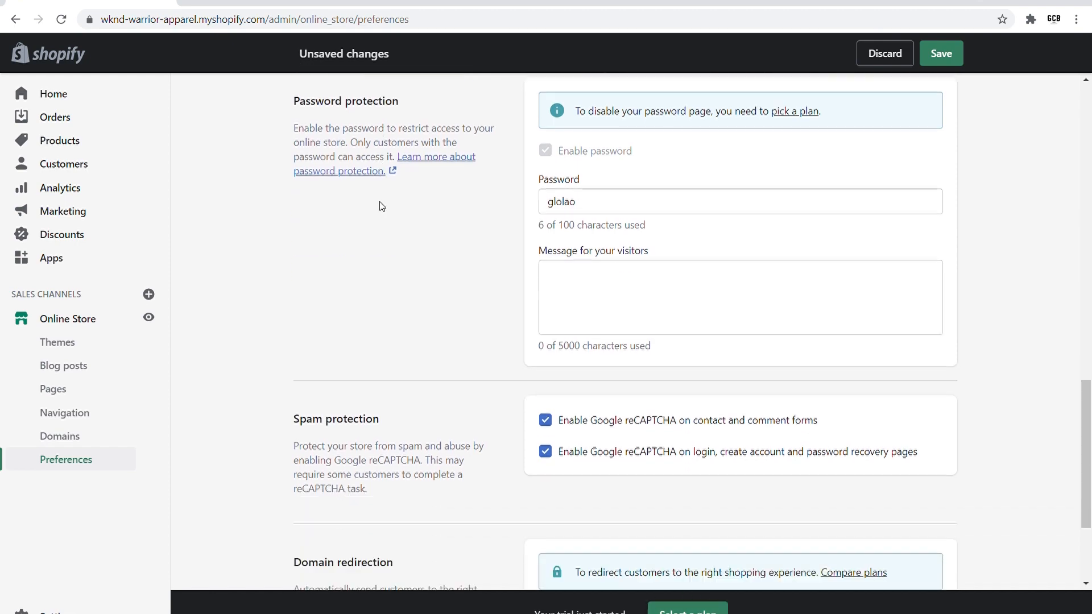
scroll(382, 211, "down", 3)
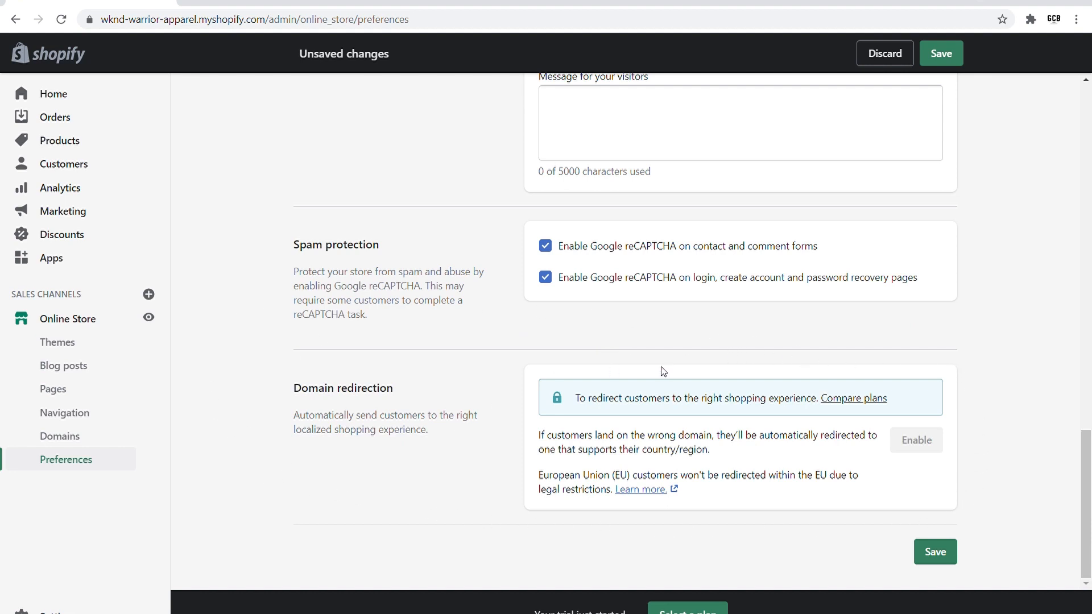
left_click(945, 554)
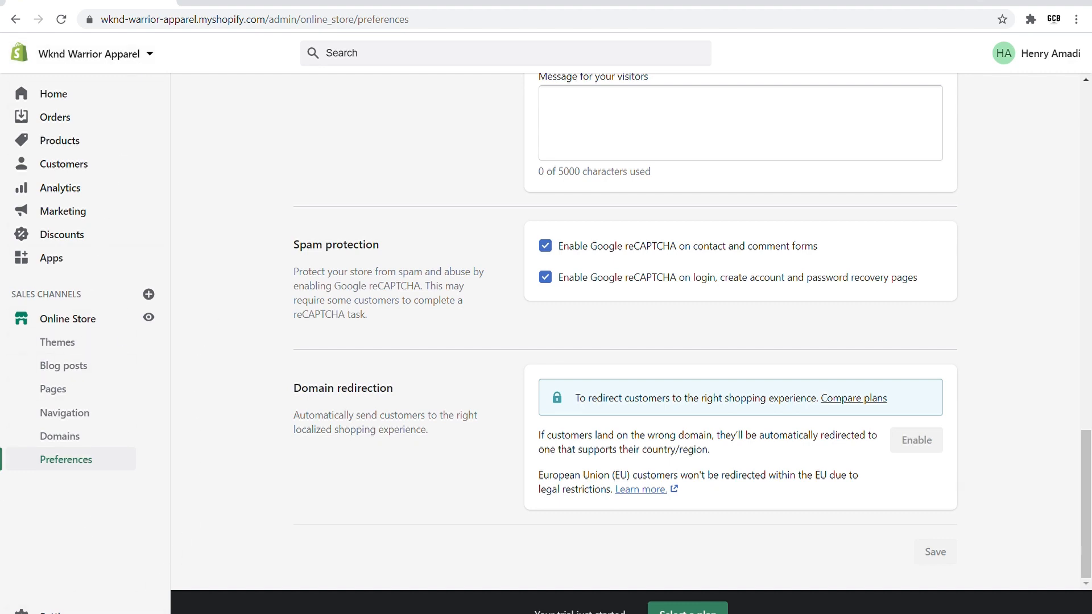
Open the general shipping rates profile in the shipping and delivery settings and examine its domestic rates
left_click(83, 610)
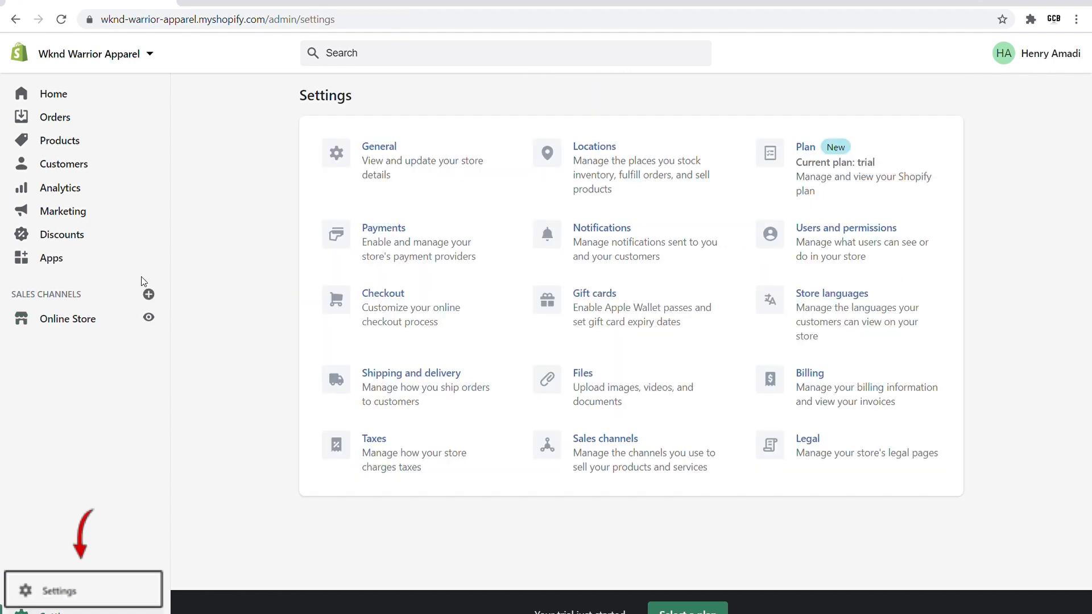
left_click(411, 376)
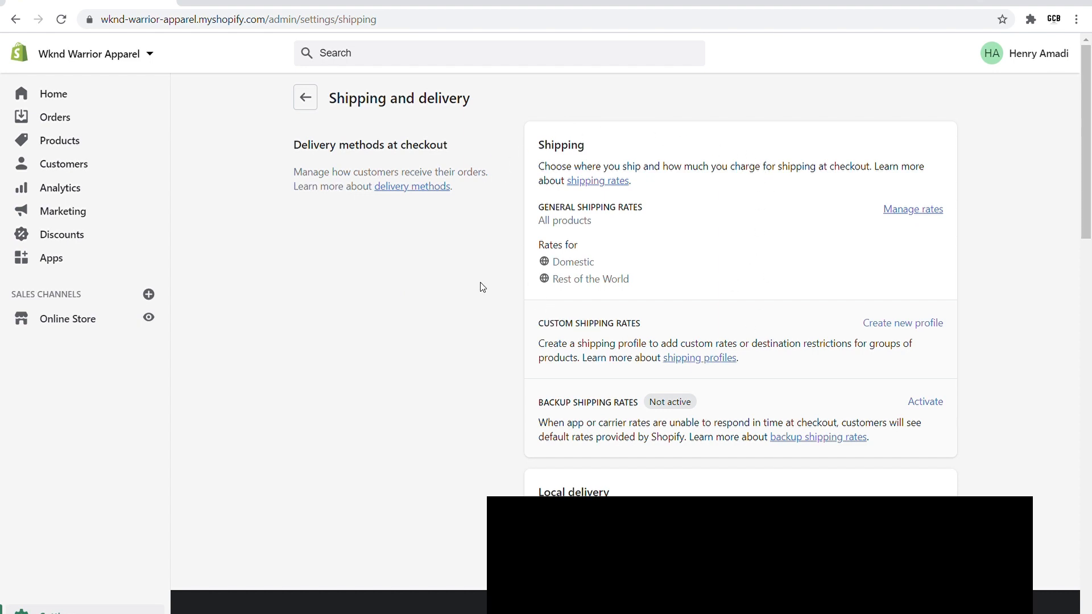
left_click(903, 210)
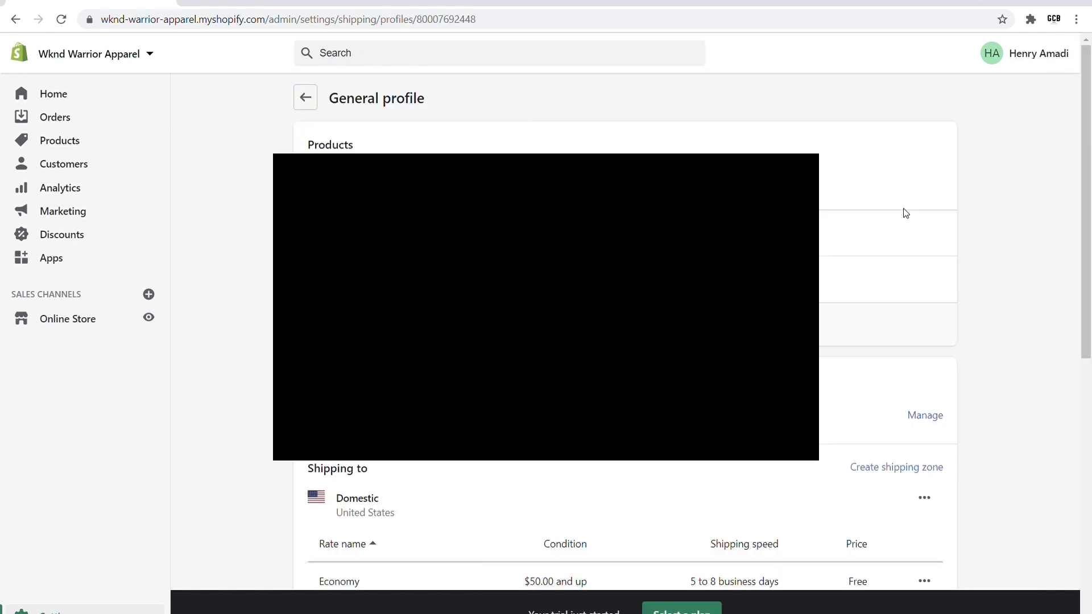
scroll(854, 238, "down", 1)
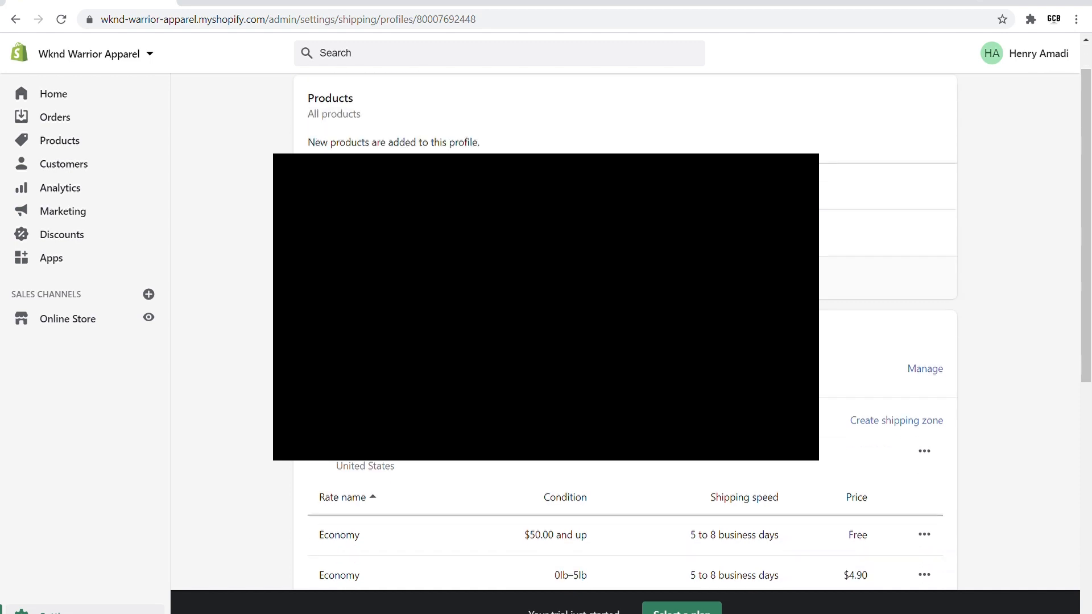
scroll(692, 330, "down", 3)
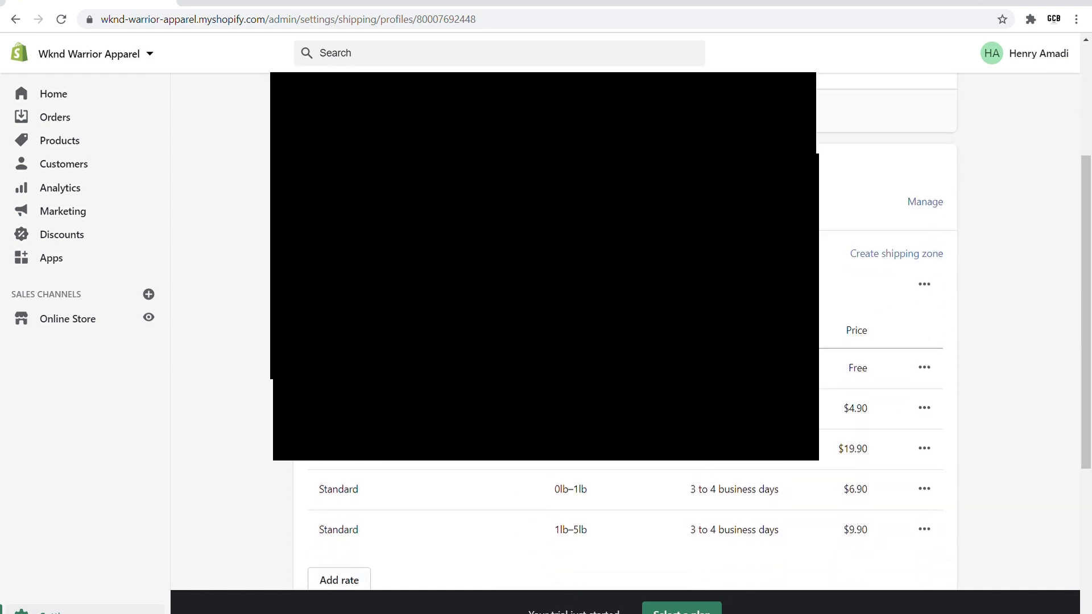
scroll(853, 342, "down", 1)
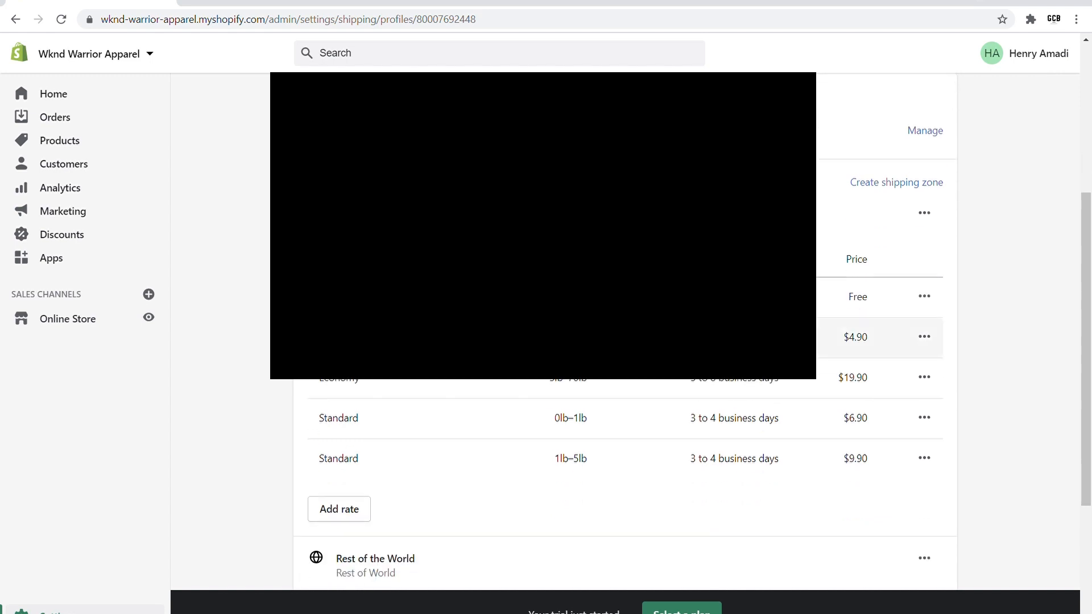
Open the free domestic Economy rate for editing and set its minimum order price to $30.00
scroll(853, 342, "down", 1)
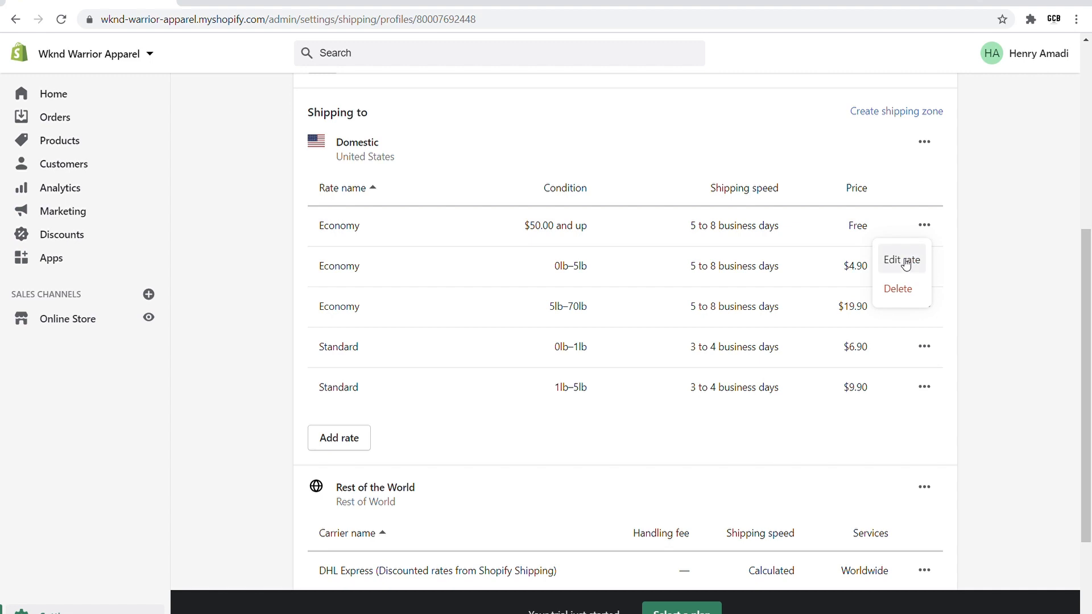
left_click(904, 261)
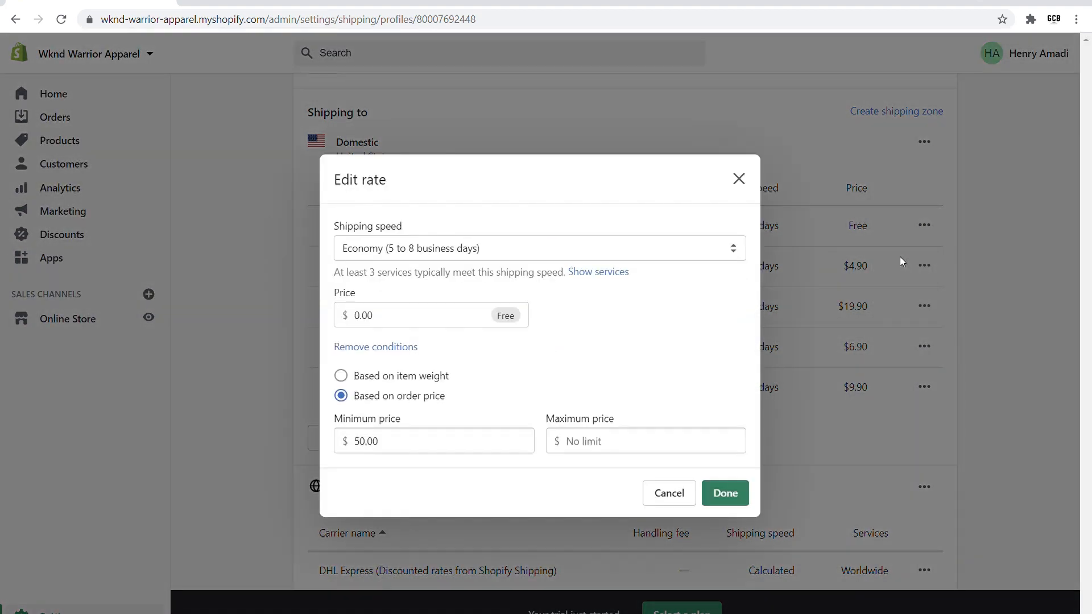
left_click(452, 253)
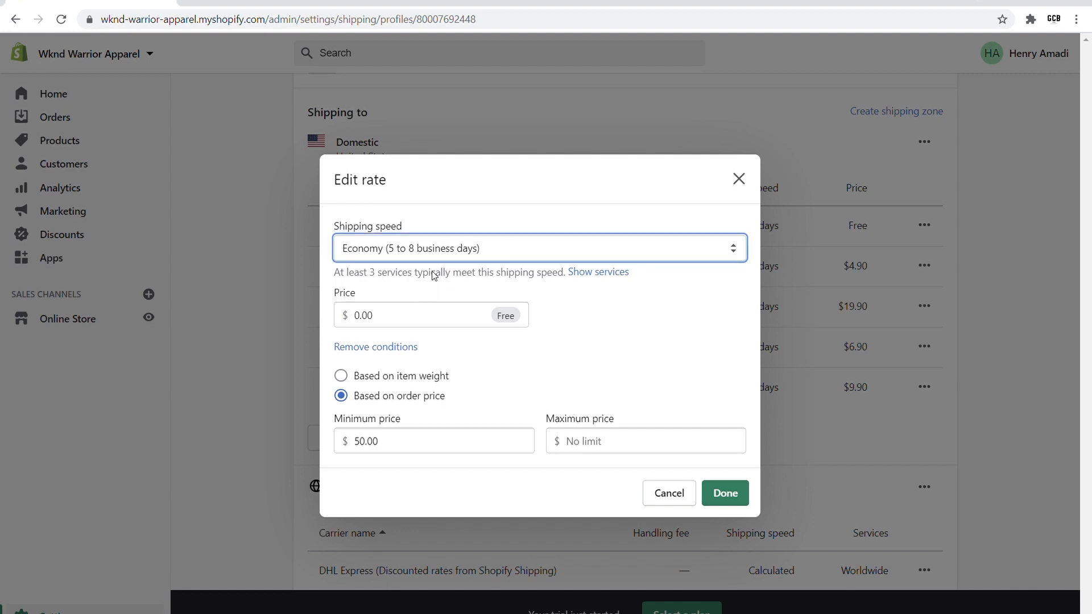
left_click(534, 216)
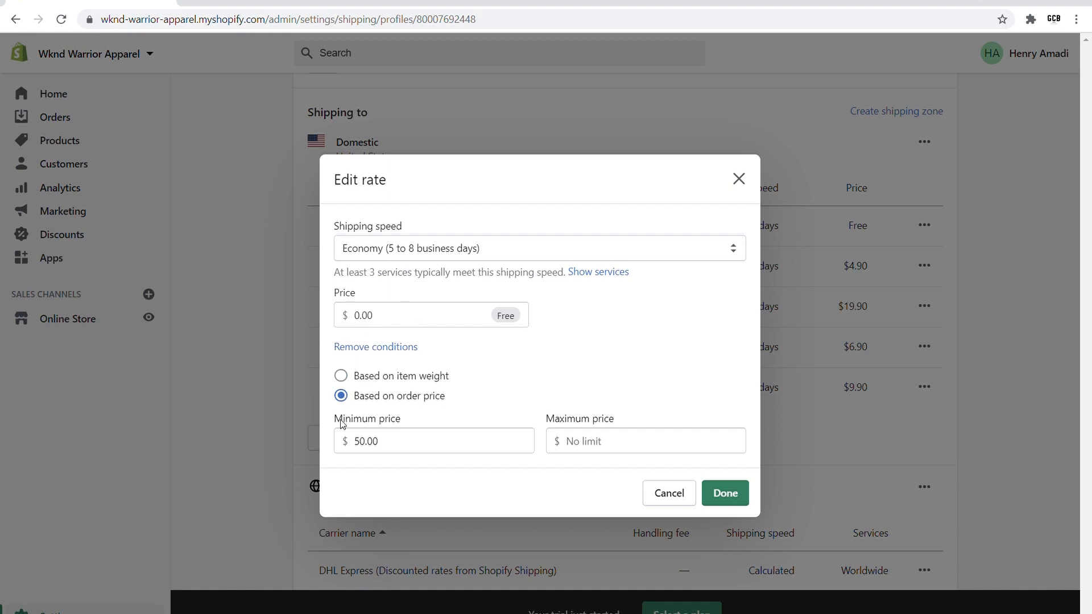
left_click_drag(366, 442, 355, 446)
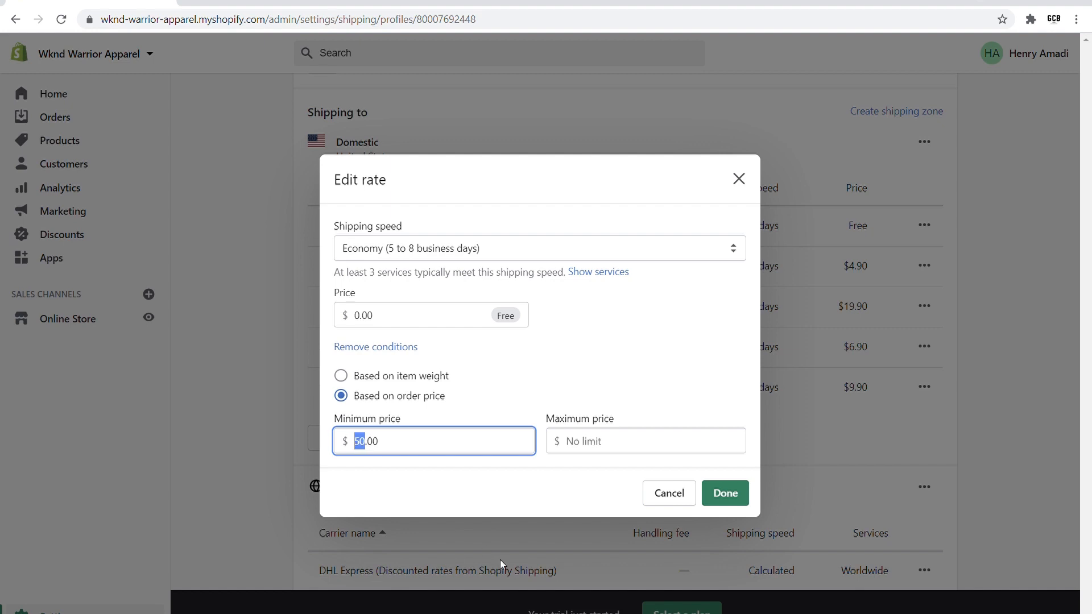
type("30")
left_click(555, 356)
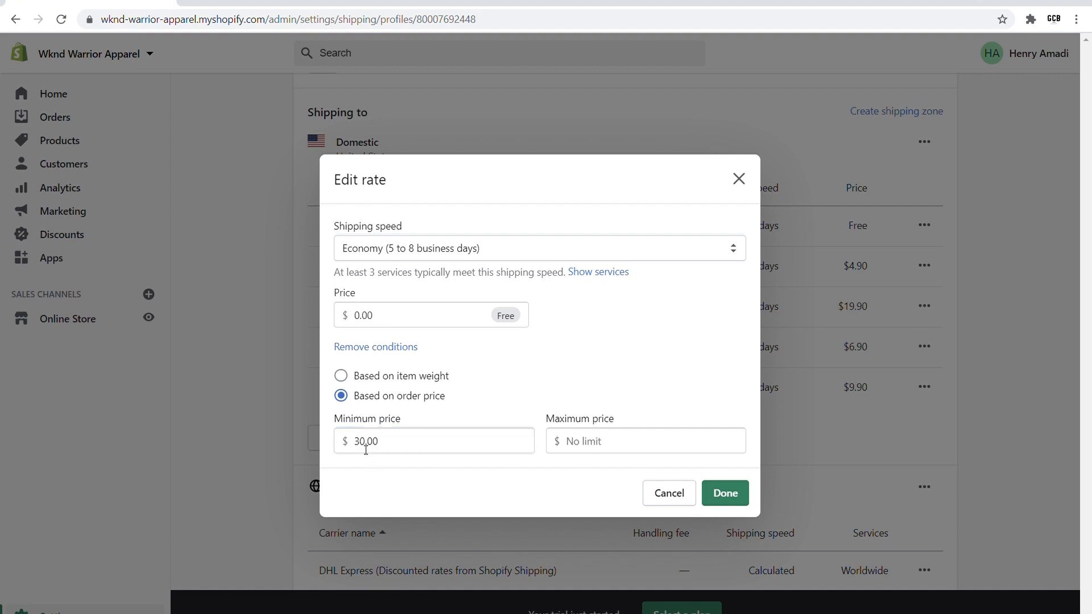
Set the free Economy rate's minimum order price to $99.00 and apply the edited rate
left_click_drag(354, 449, 359, 450)
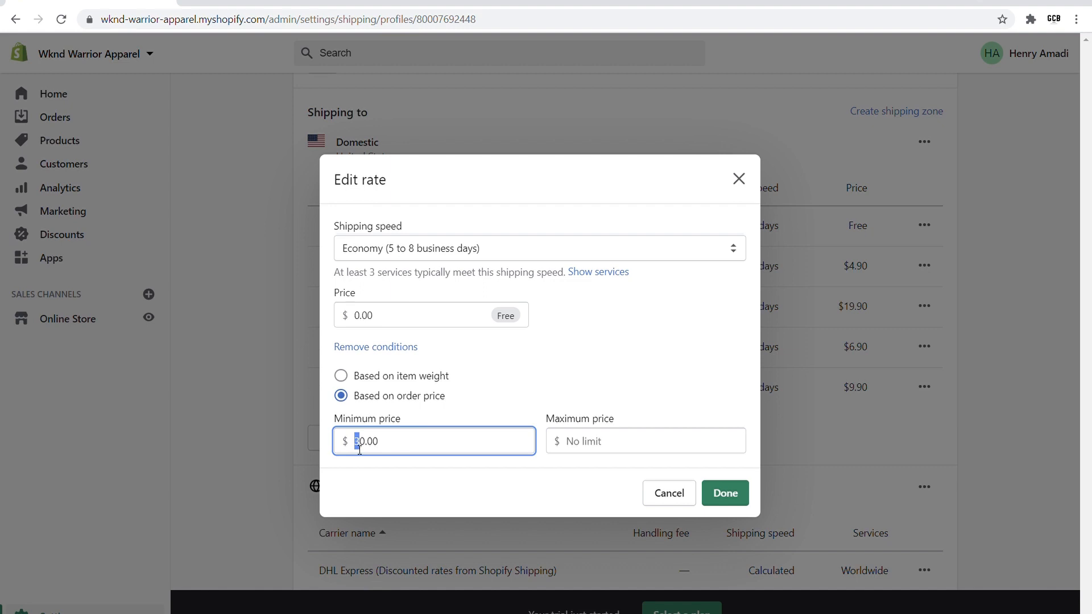
type("5")
left_click_drag(367, 448, 361, 449)
type("99")
left_click(545, 375)
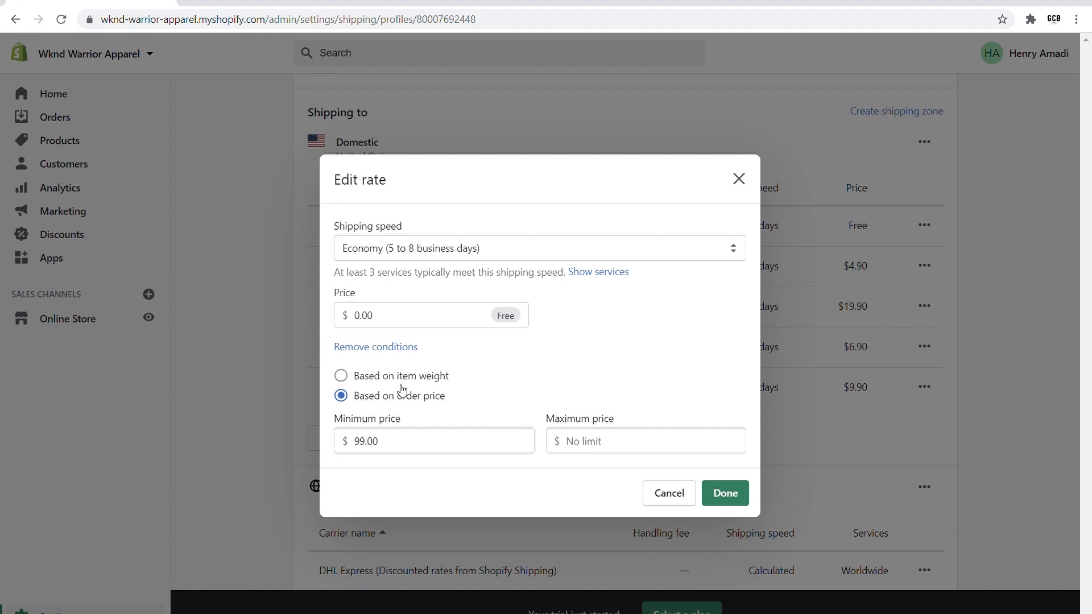
left_click(719, 493)
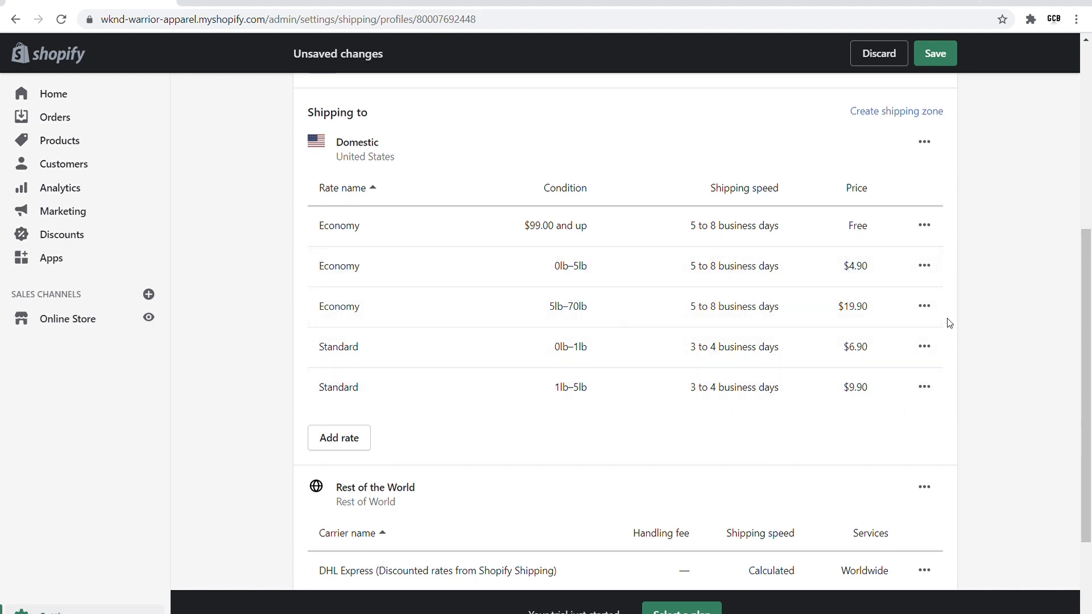
left_click(926, 266)
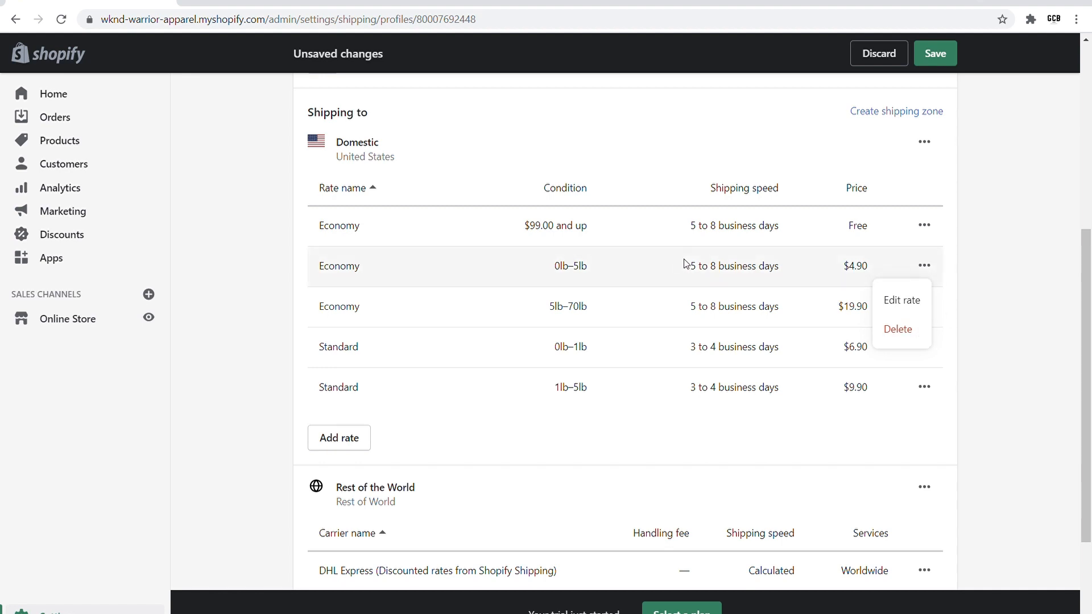
left_click(974, 275)
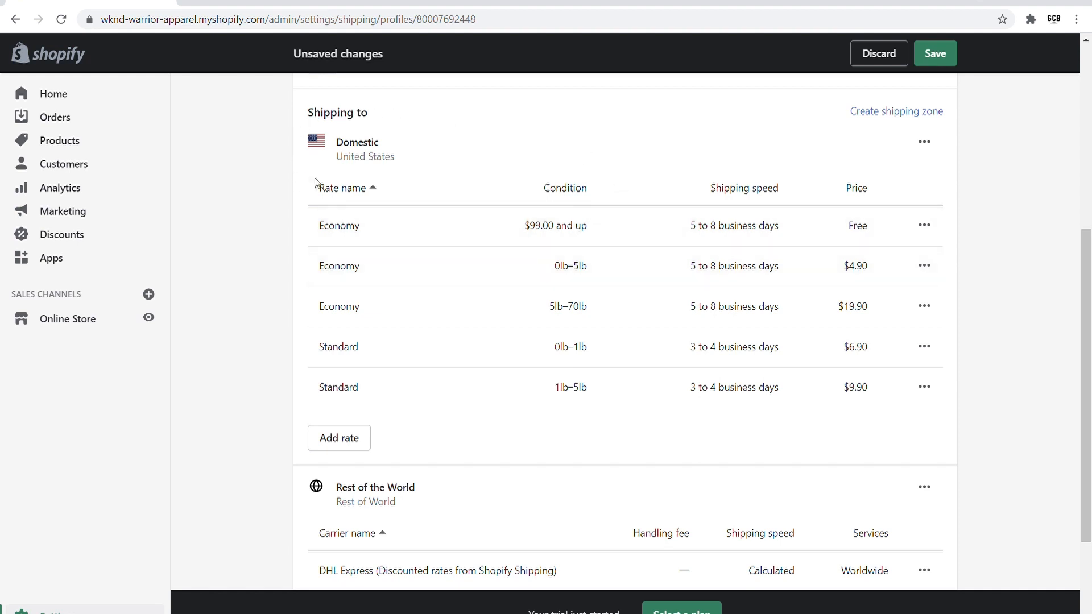
Review the DHL Express rate options for the Rest of the World zone without changing them, and save the shipping profile
scroll(255, 112, "down", 3)
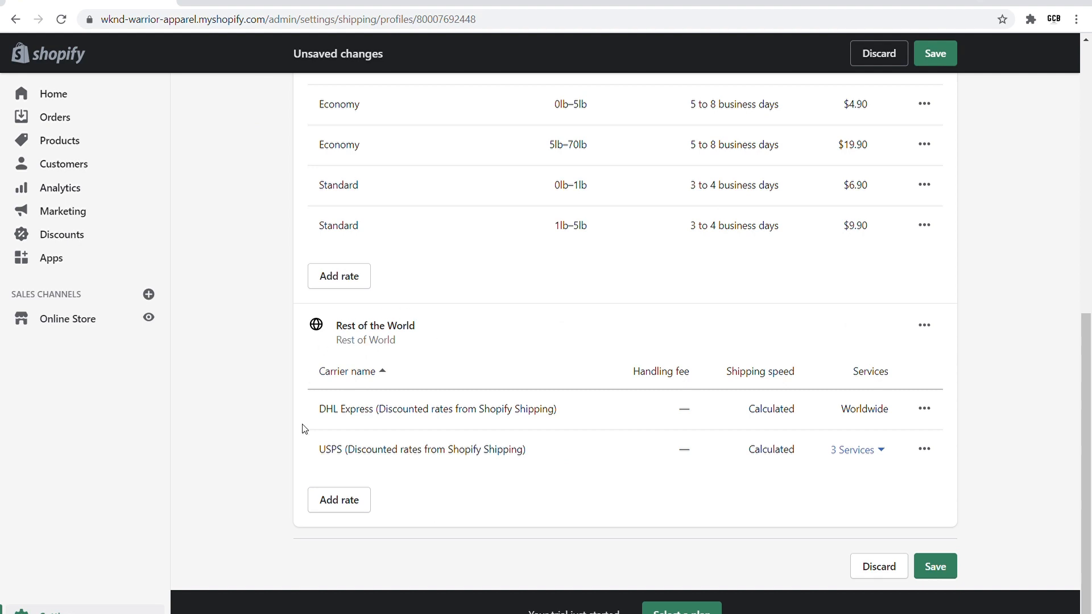
left_click(925, 411)
left_click(904, 444)
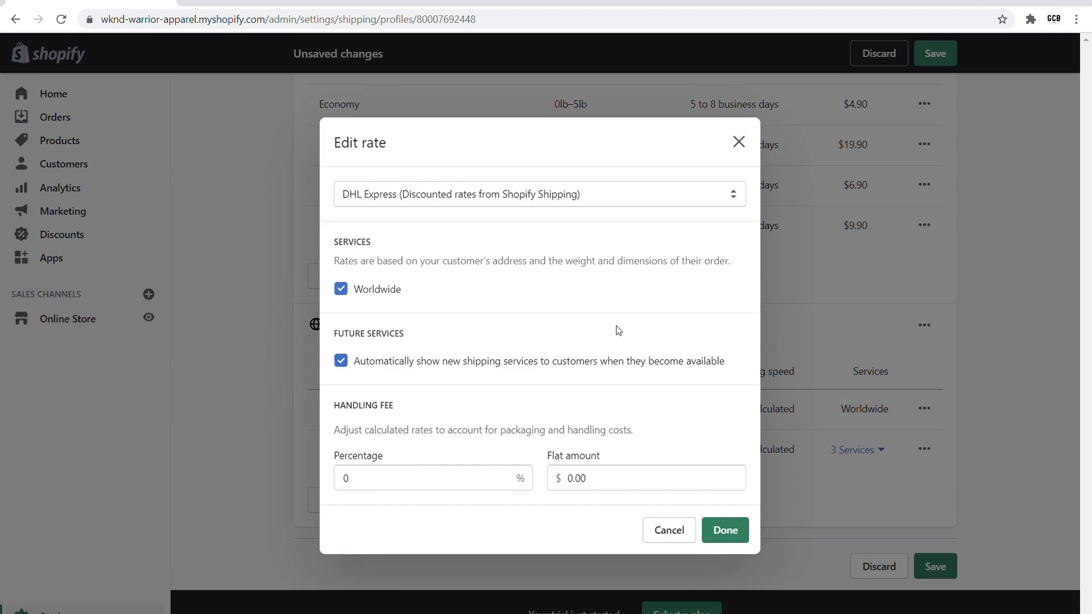
left_click(536, 203)
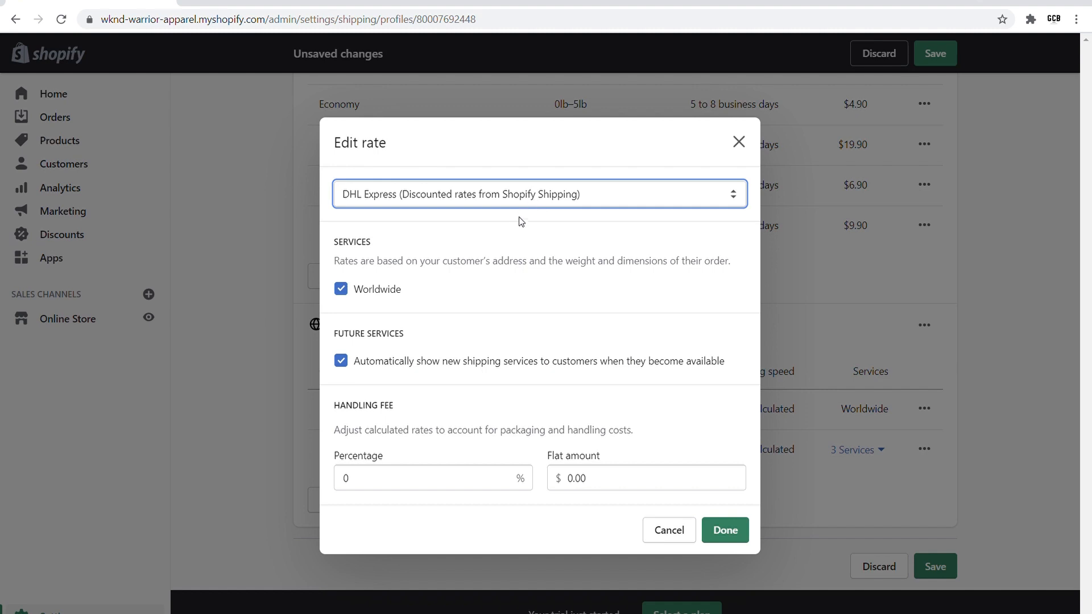
left_click(610, 172)
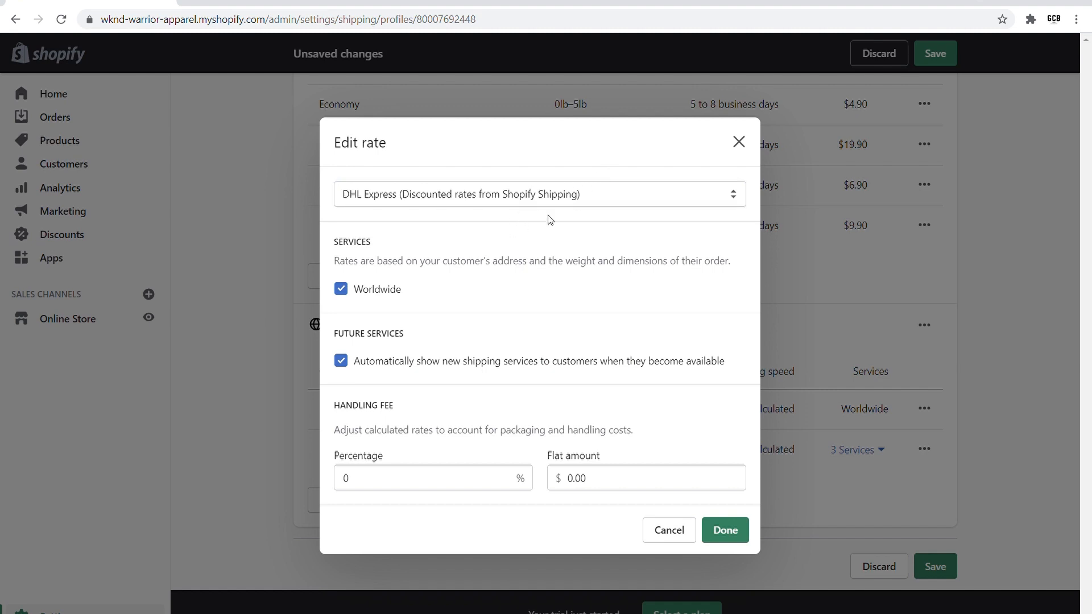
left_click(342, 291)
left_click(342, 291)
left_click(667, 532)
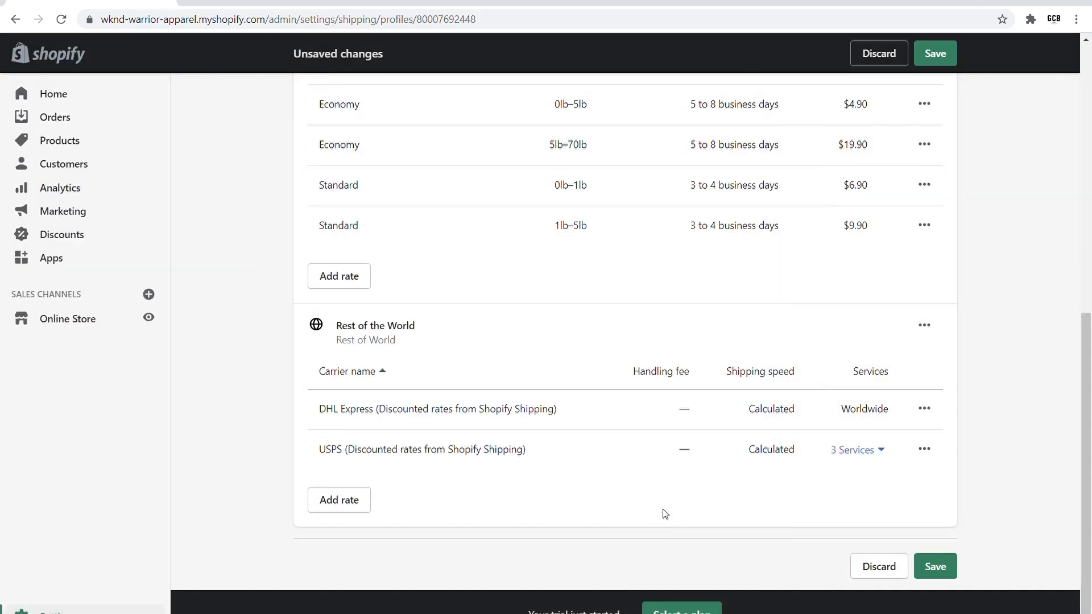
left_click(936, 565)
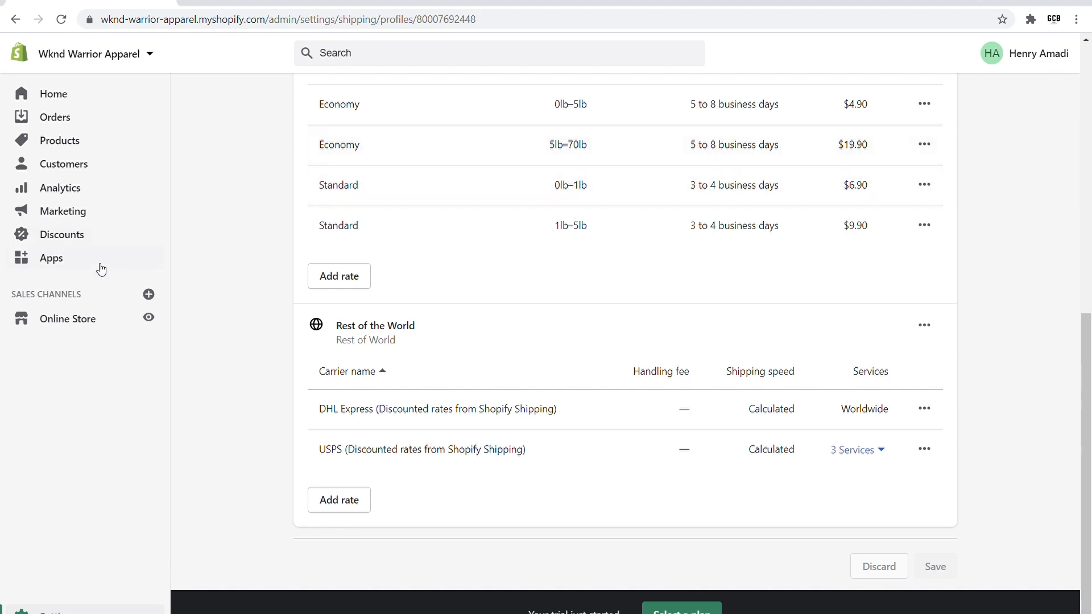
Start a new page in the online store's pages and title it "Shipping"
left_click(72, 319)
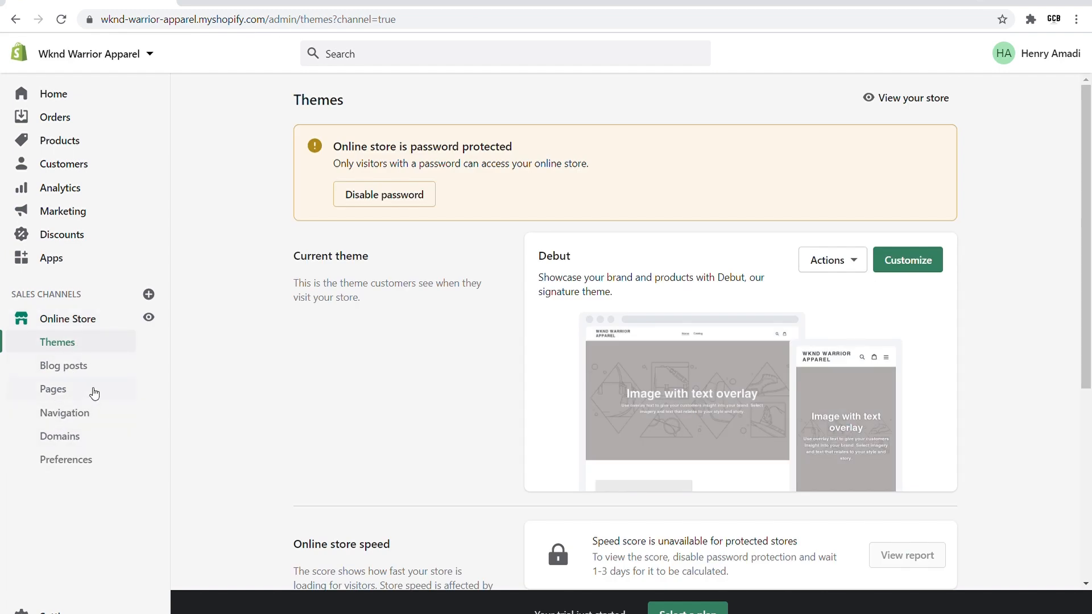
left_click(94, 393)
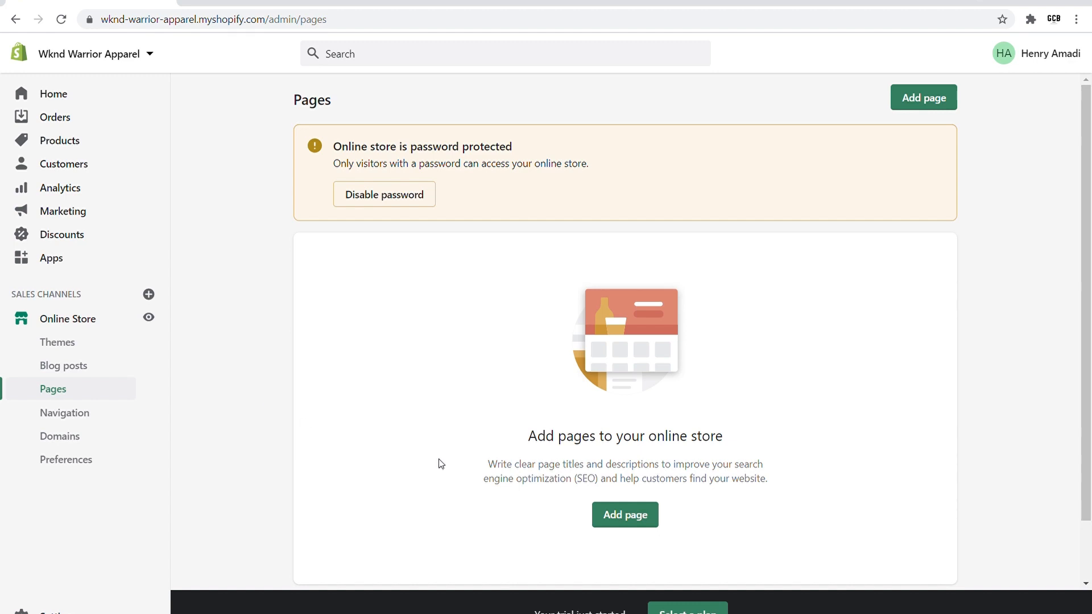
left_click(638, 522)
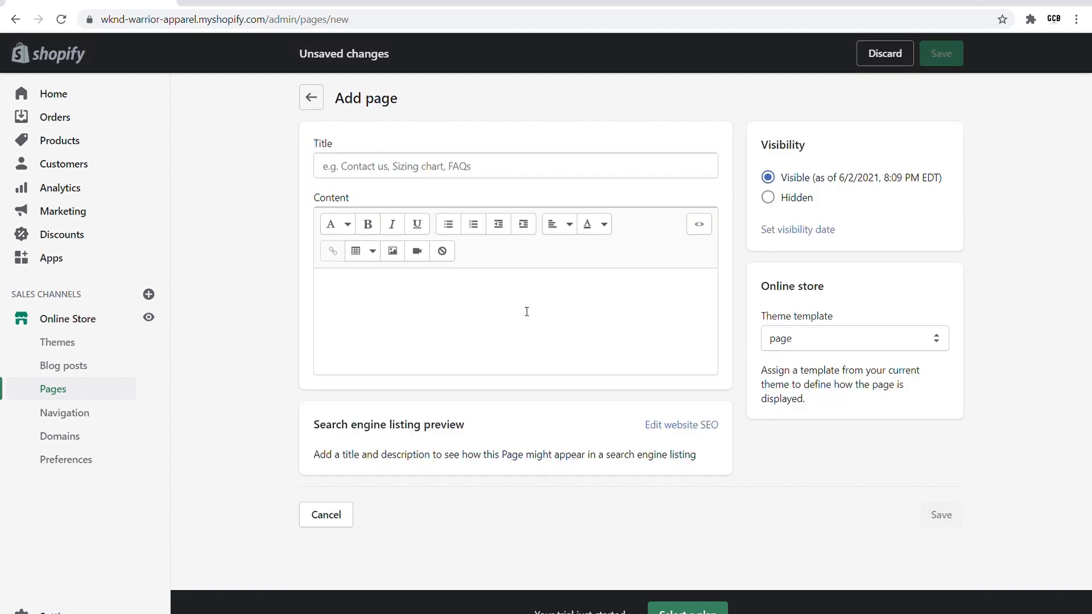
left_click(486, 168)
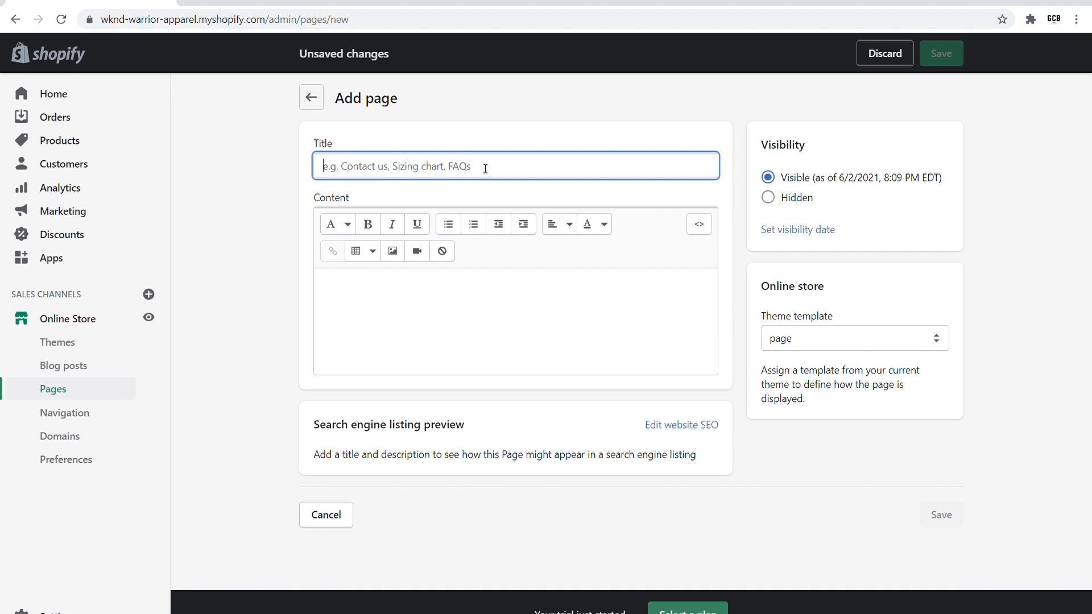
type("Shippi")
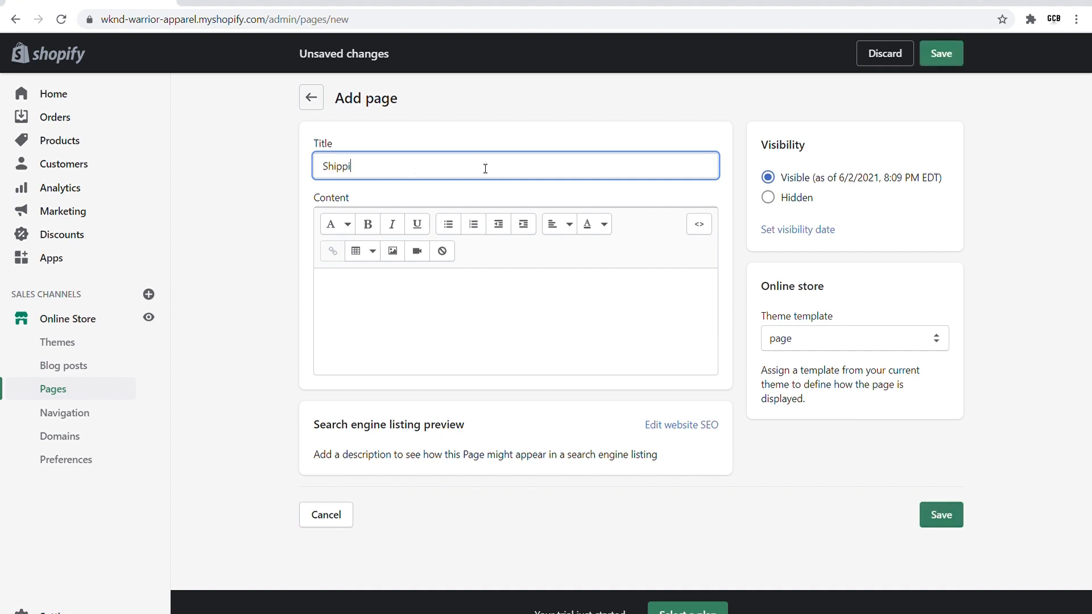
type("ng")
Enter "We ship worlwide. Shipping can take 2-3 weeks." as the page content, keep the page template, and save the page
left_click(404, 288)
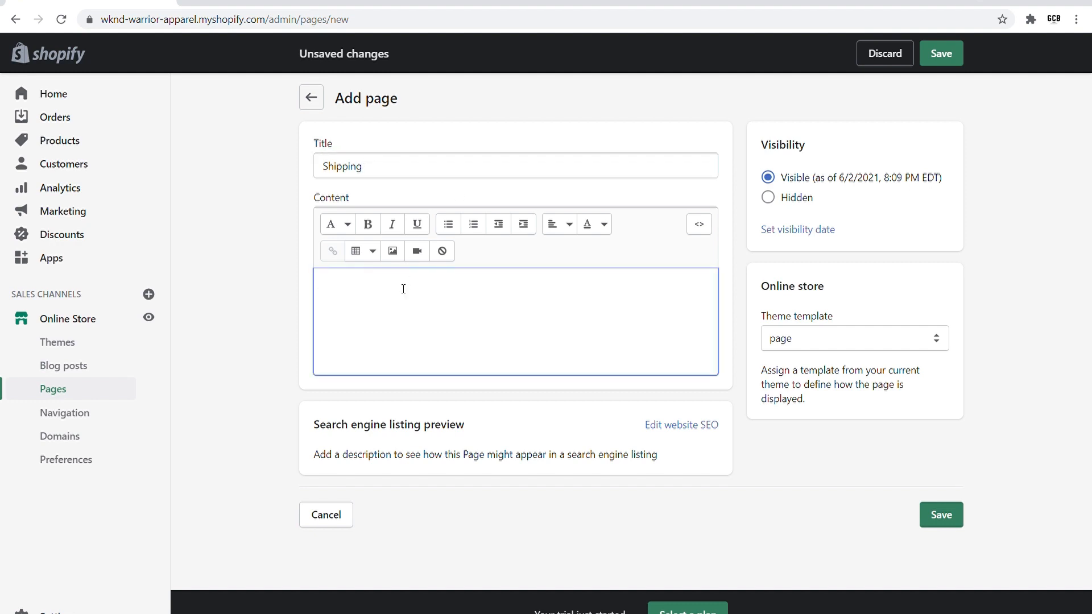
type("We ship ")
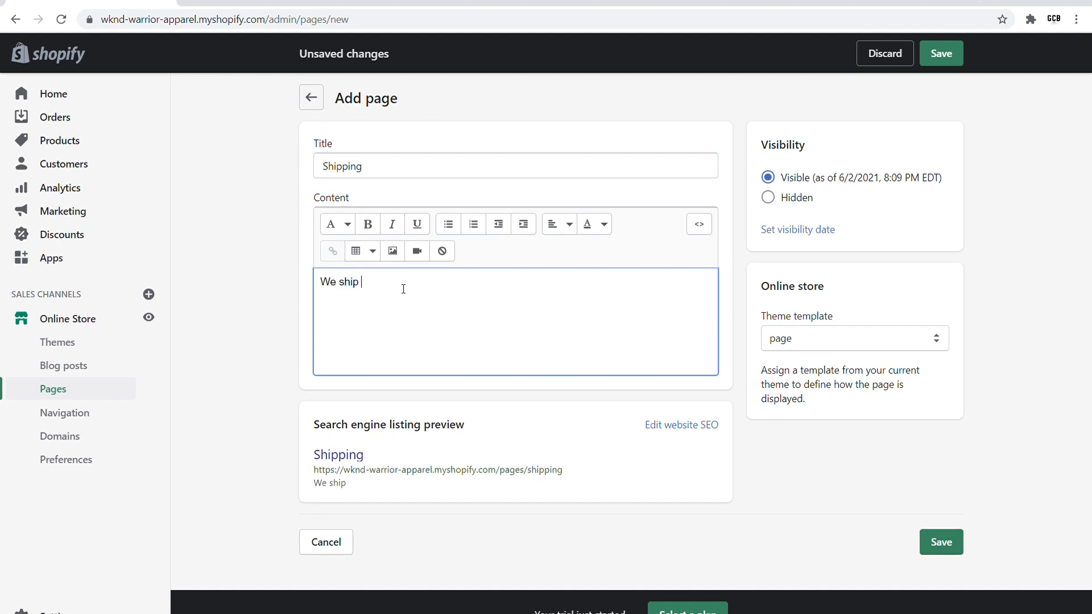
type("worlwide. Shipping")
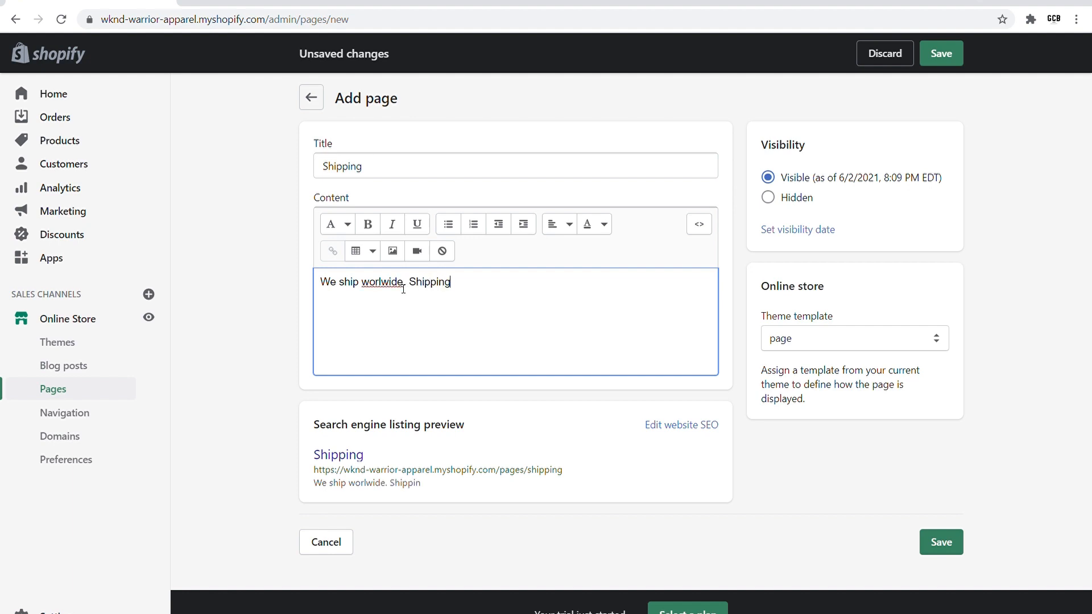
type(" can t")
type("ake 2-3 weeks.")
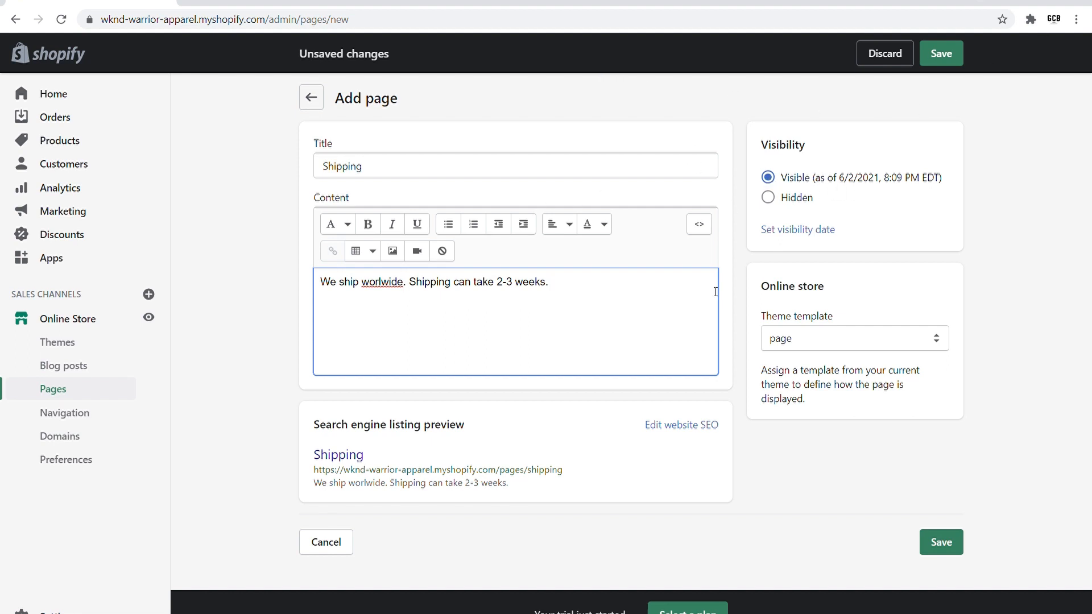
left_click(808, 341)
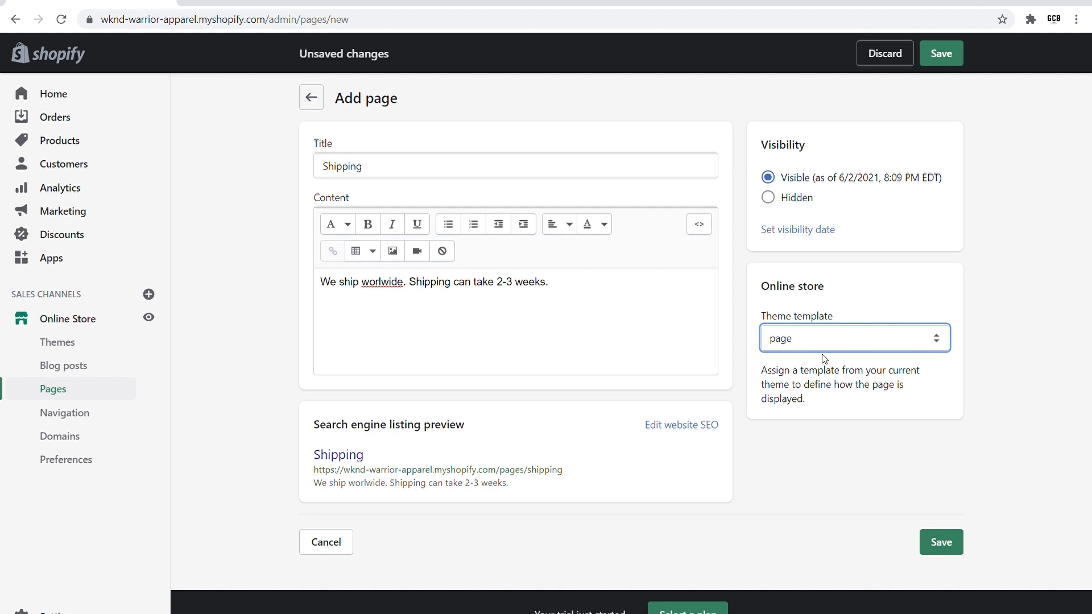
left_click(938, 539)
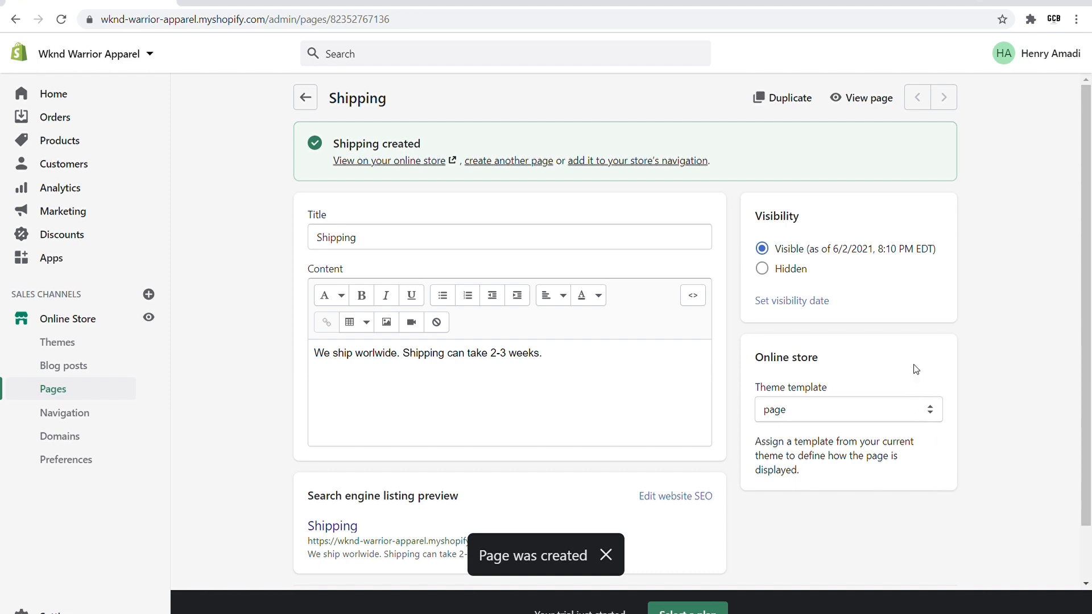
Start another new online store page and title it "Contact"
left_click(51, 393)
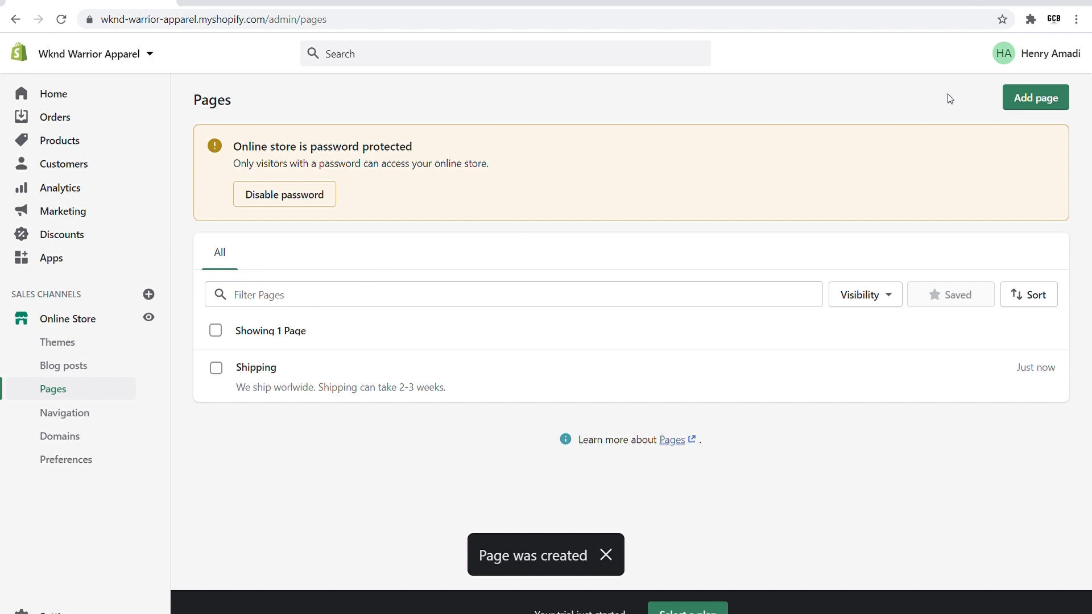
left_click(1035, 107)
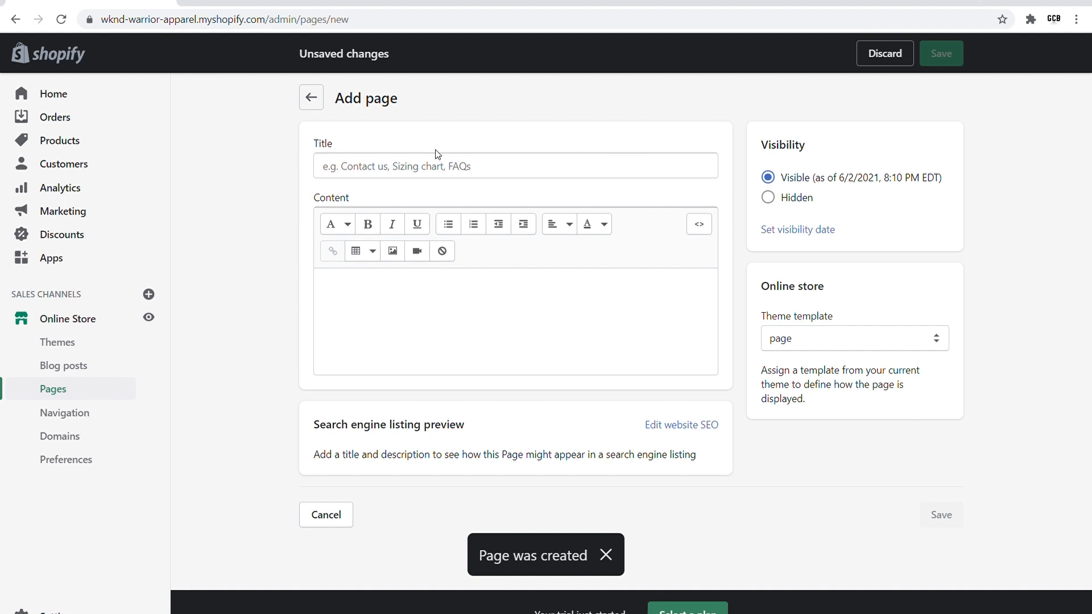
left_click(426, 173)
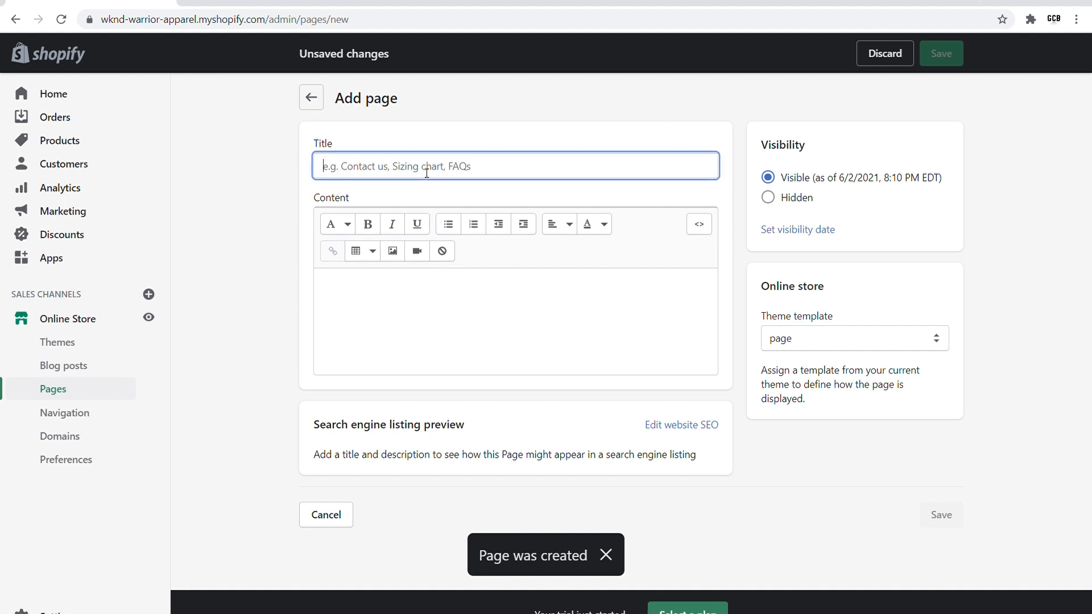
type("Con")
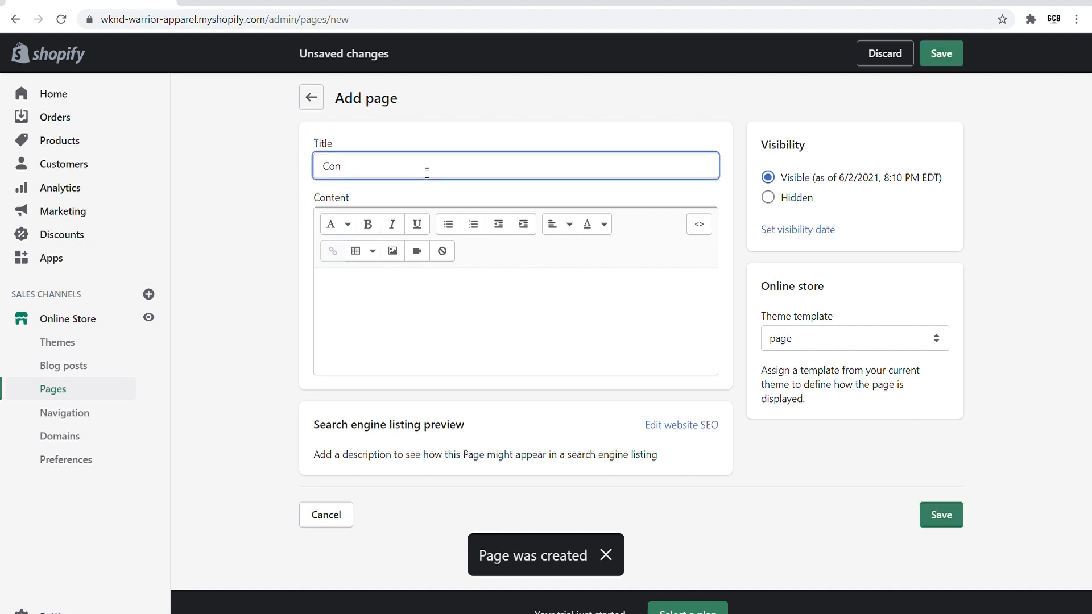
type("tact")
left_click(381, 296)
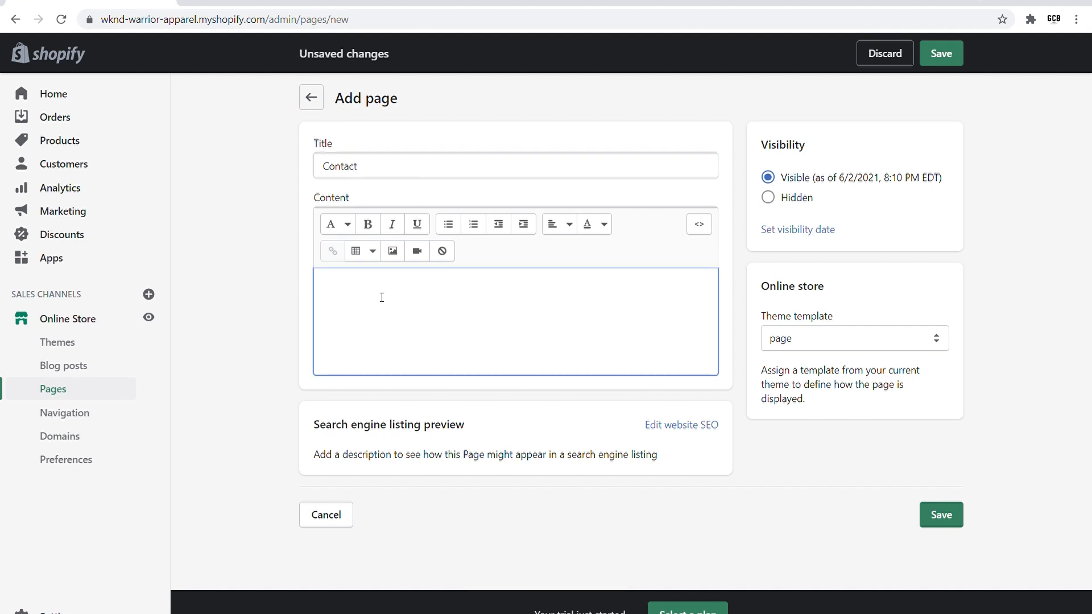
Fill the Contact page with "Please contact us with any questions.", assign the page.contact template, and save it
type("Plea")
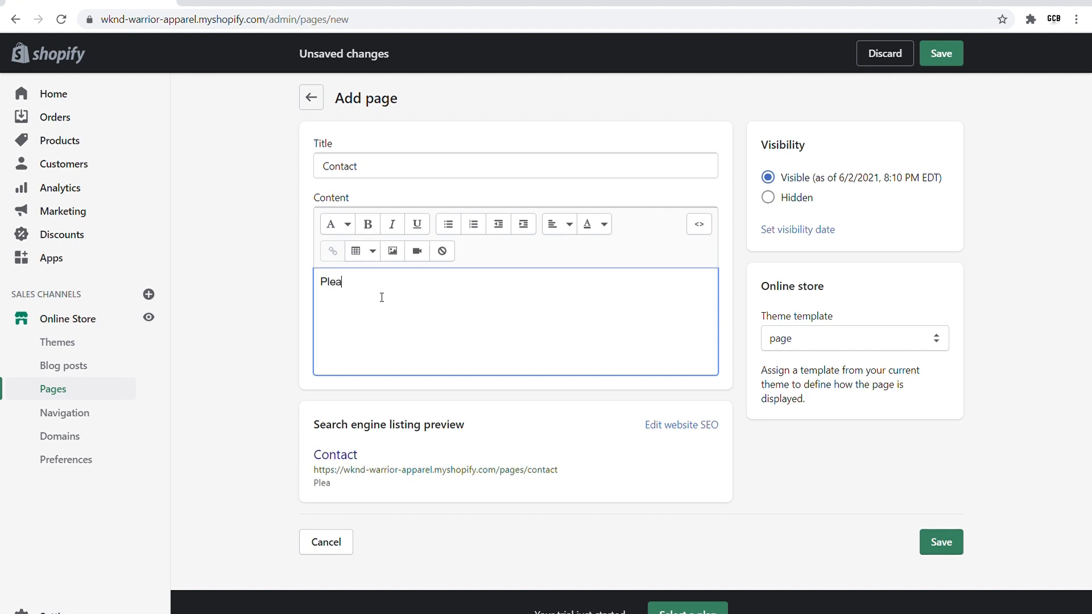
type("se contact us with any ")
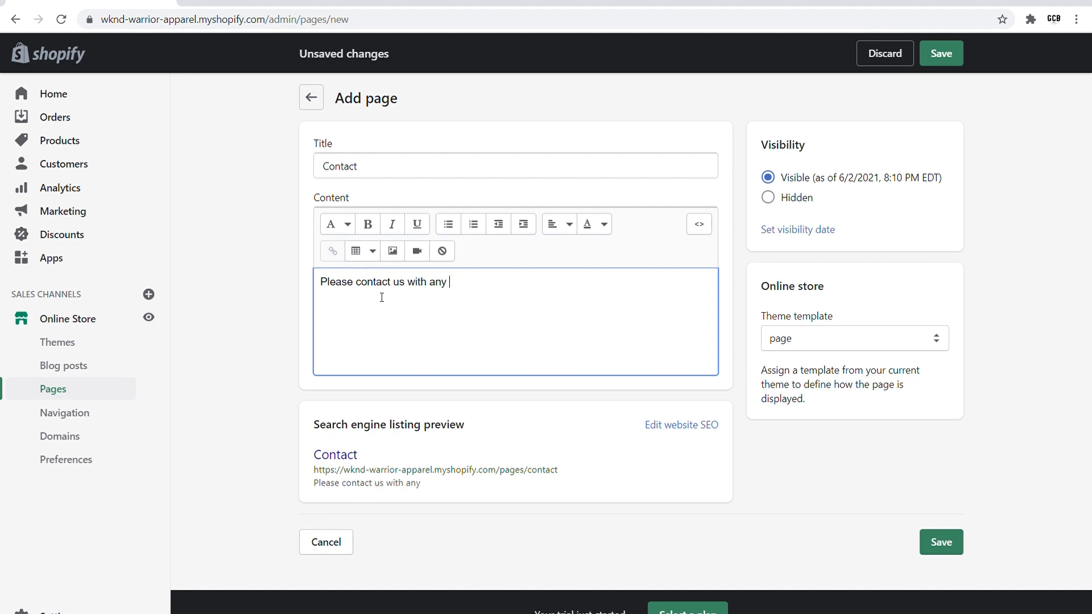
type("questions.")
left_click(848, 342)
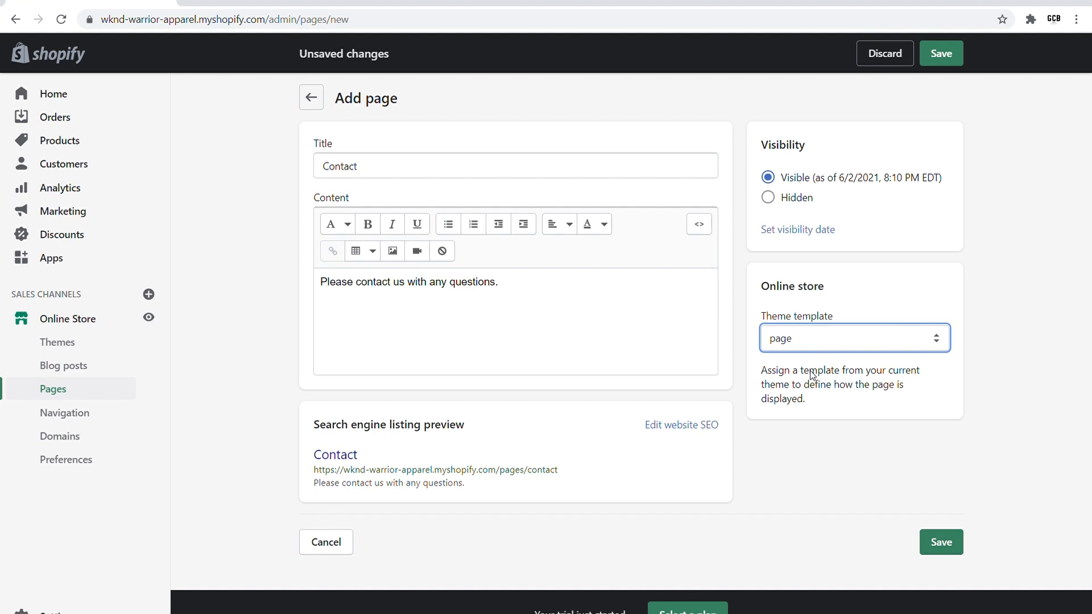
key("Down")
left_click(937, 541)
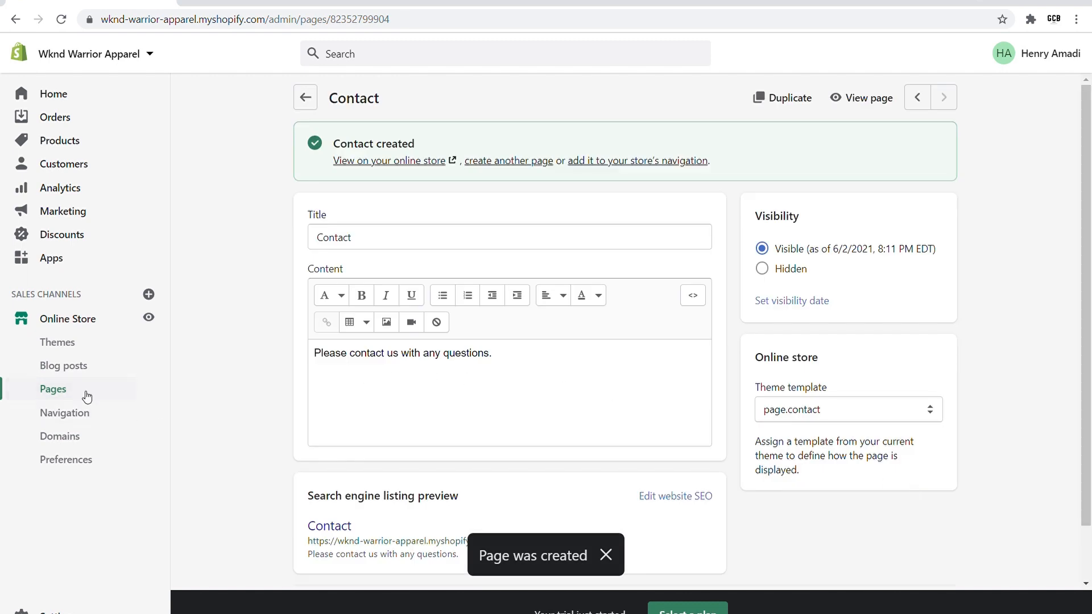
Create and save a new page titled "Returns" with the content "We accept returns."
left_click(53, 389)
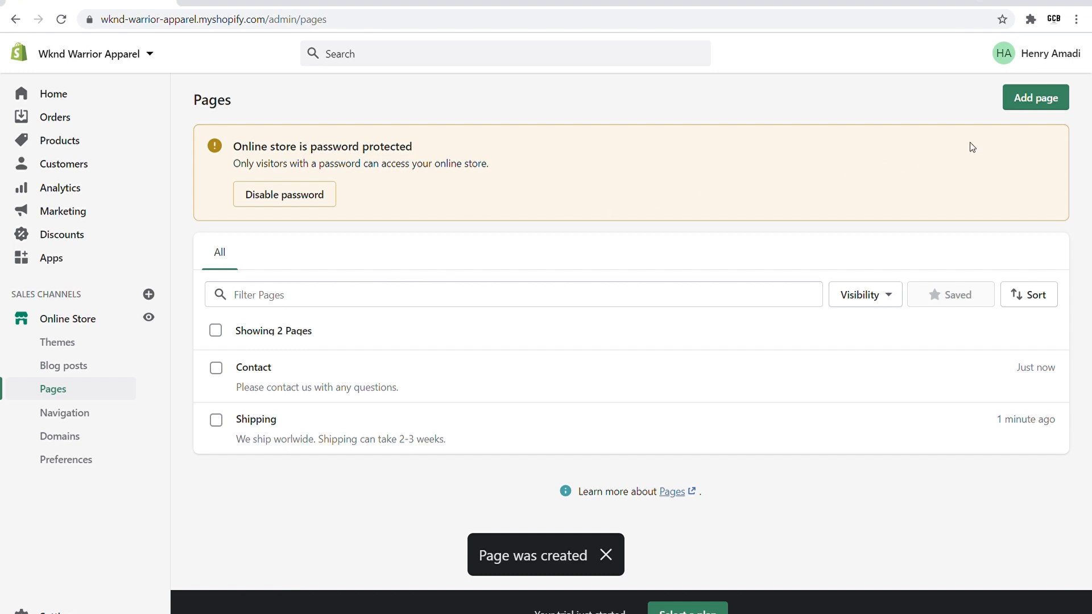
left_click(1051, 108)
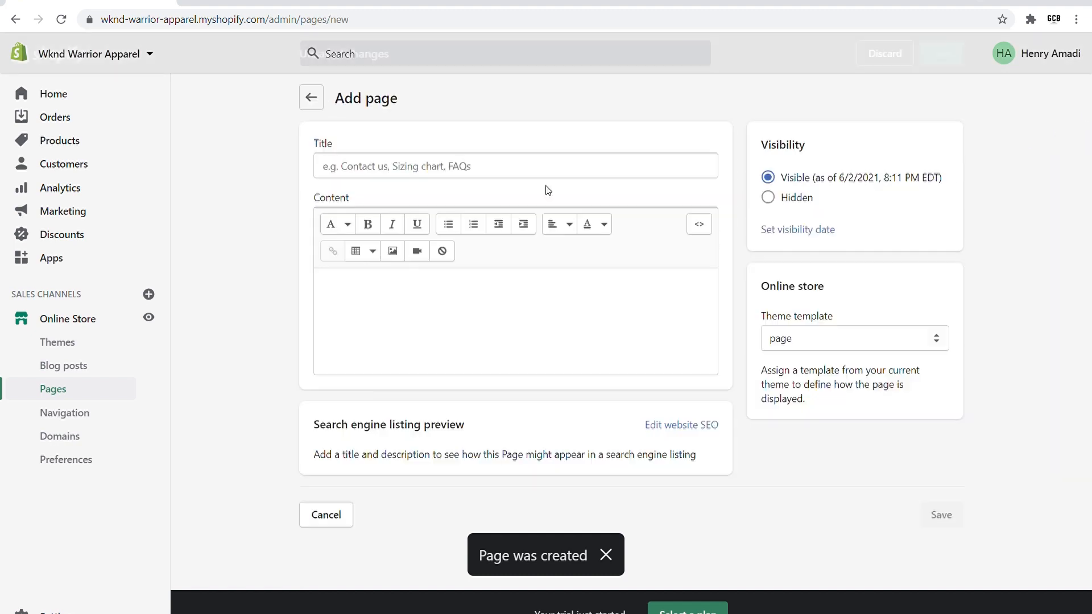
left_click(343, 178)
type("Returns")
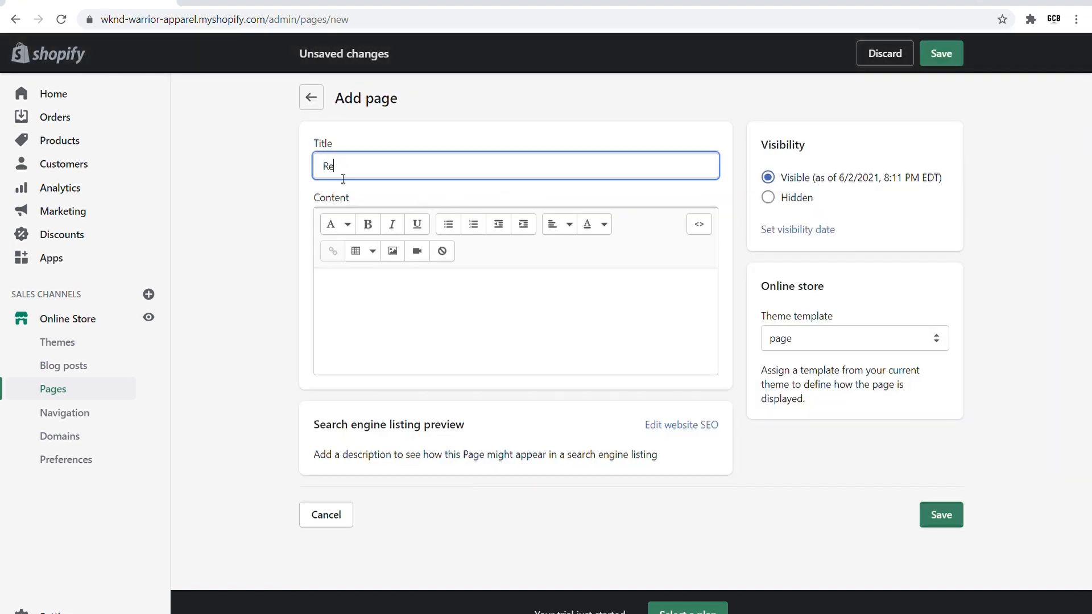
left_click(345, 331)
type("We a")
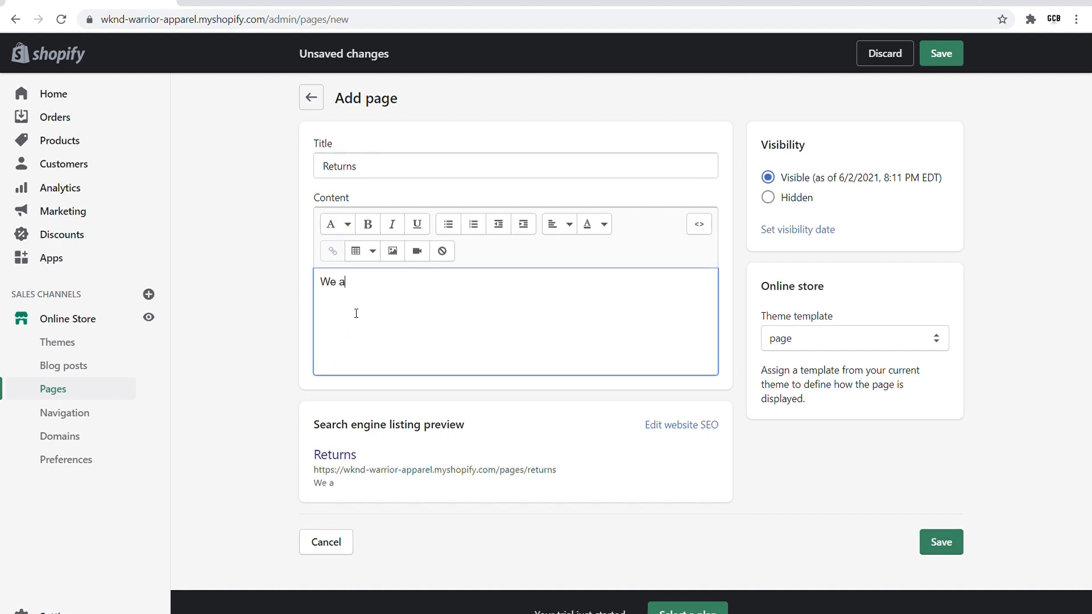
type("ccept returns.")
left_click(958, 550)
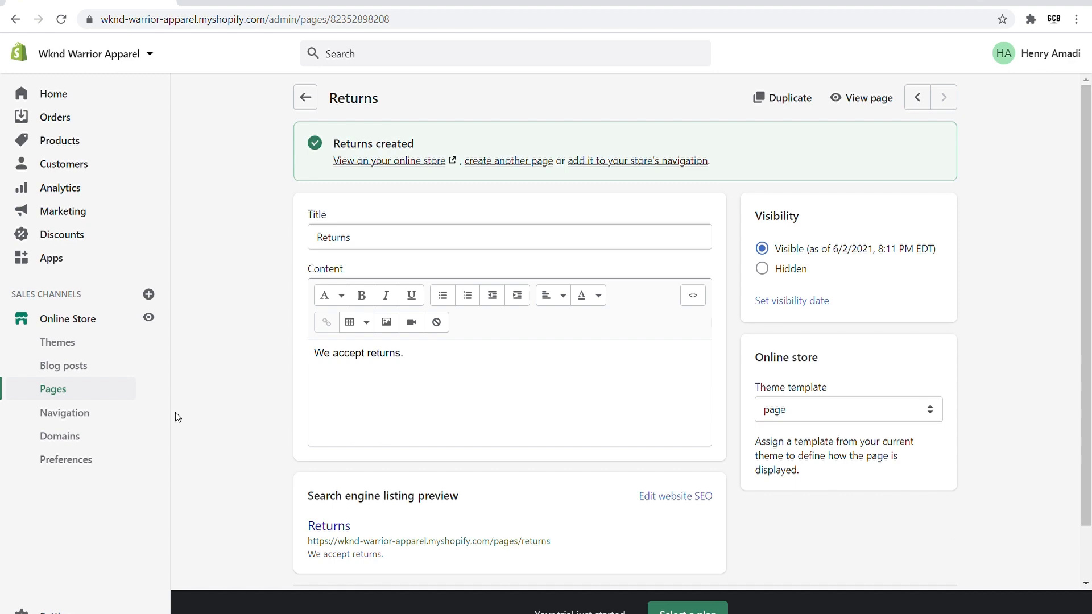
Add a "Shipping" item linked to the Shipping page to the store's Main menu and save the menu
left_click(94, 414)
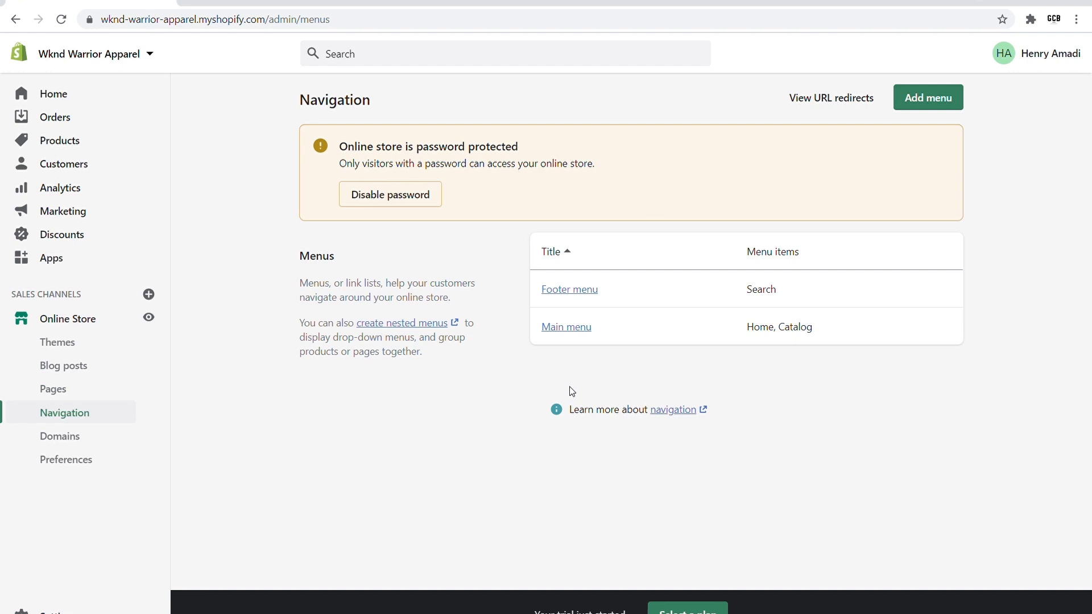
left_click(576, 336)
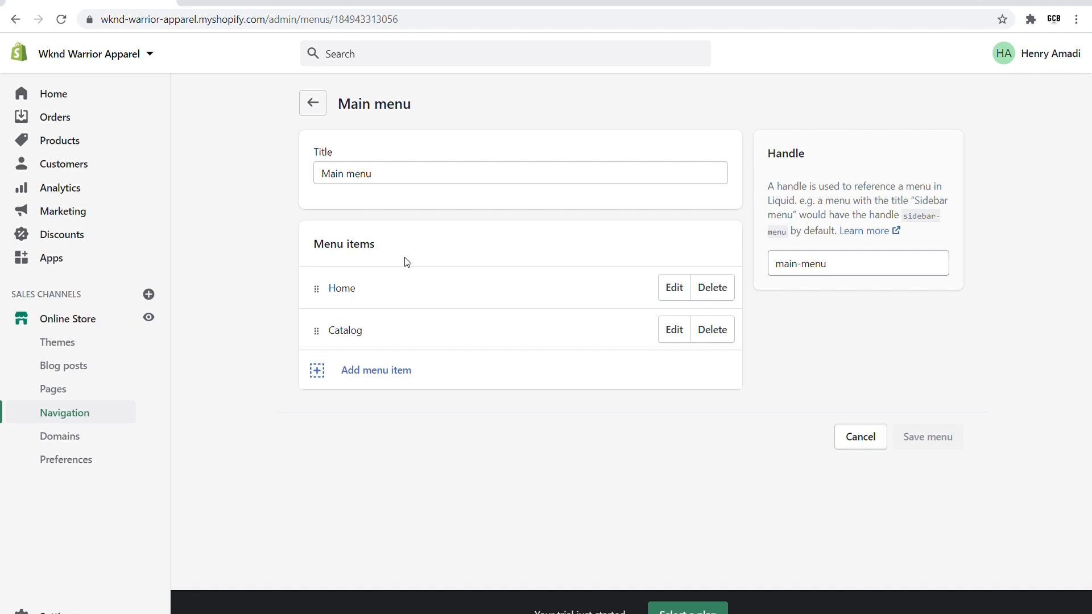
left_click(349, 369)
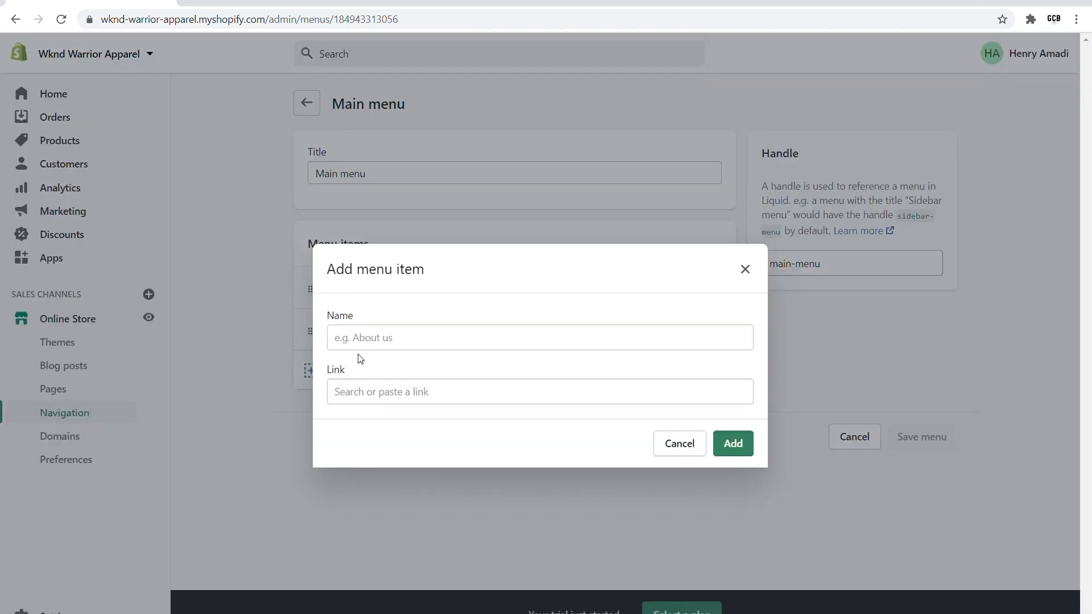
left_click(376, 344)
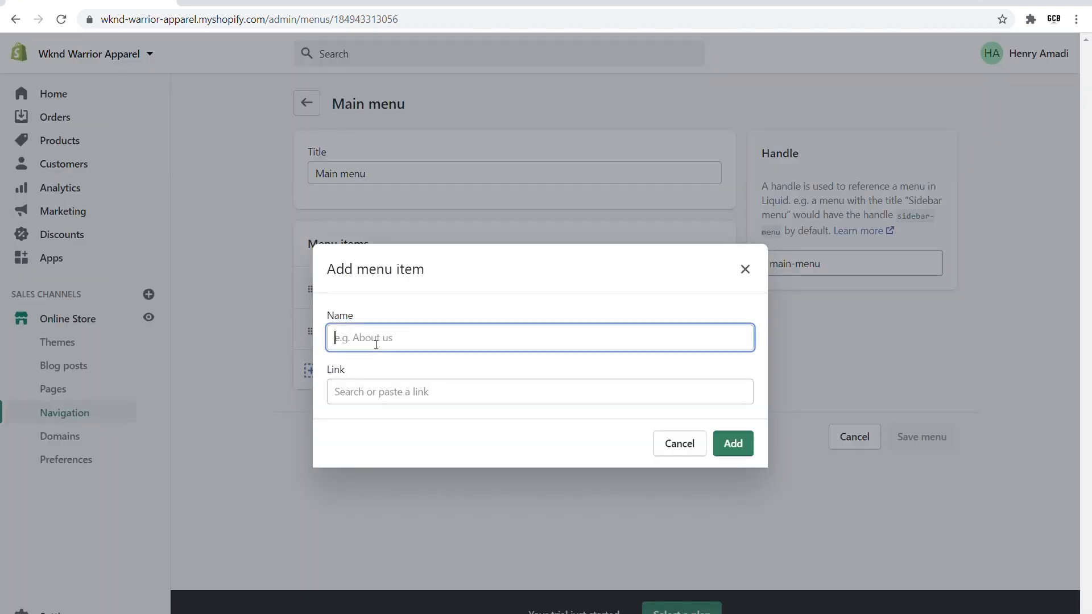
type("Shipping")
left_click(398, 391)
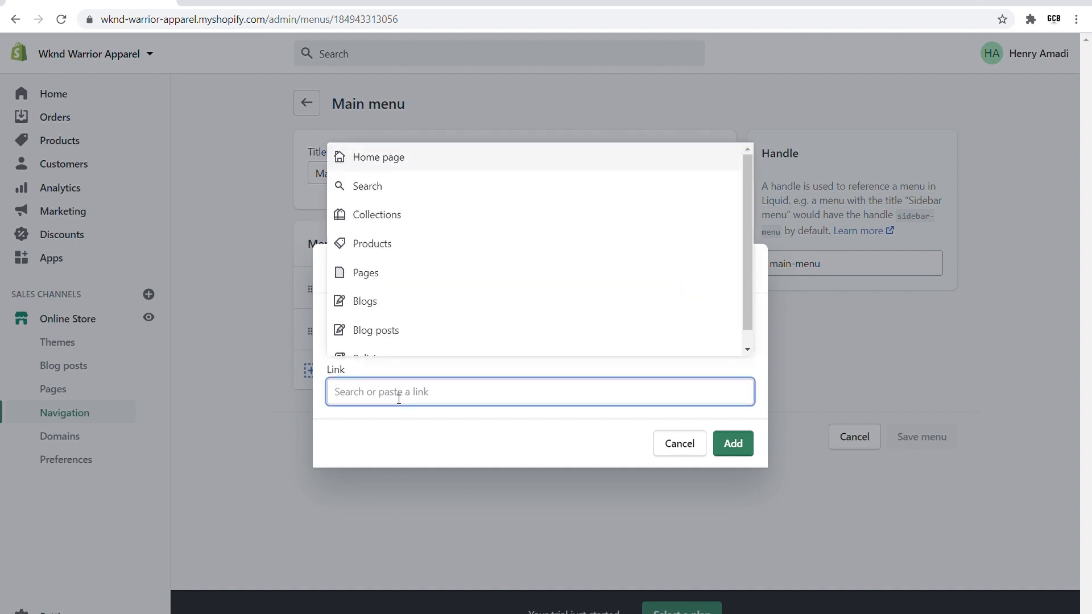
left_click(394, 273)
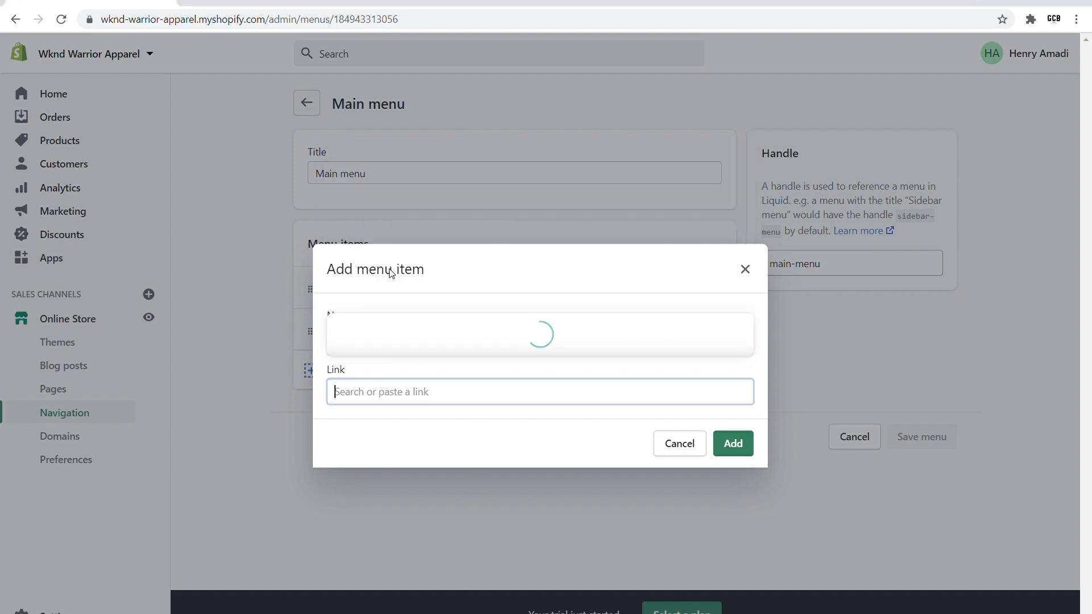
left_click(383, 342)
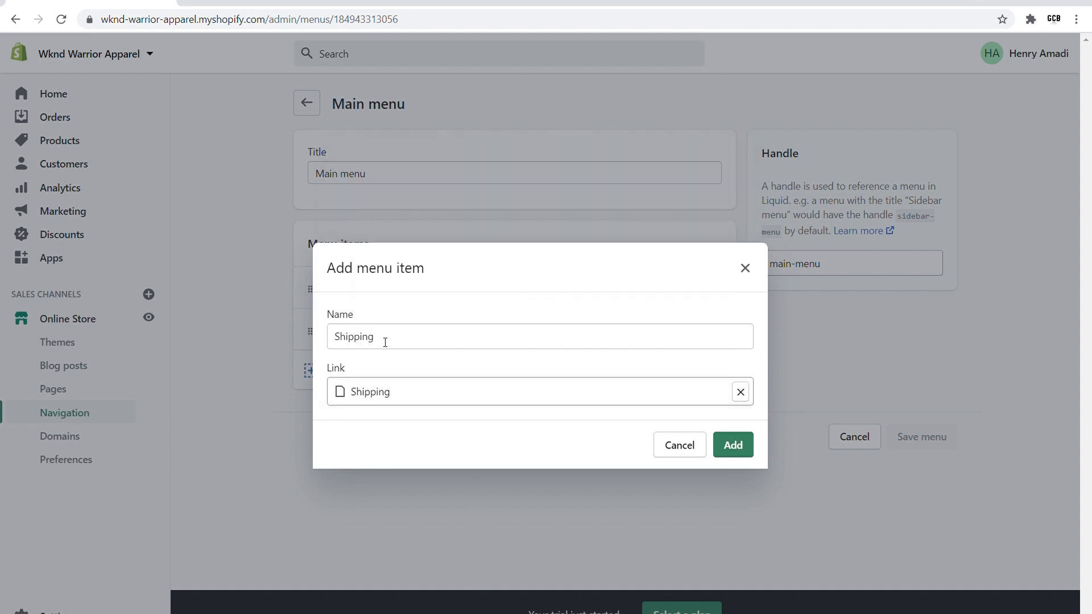
left_click(736, 452)
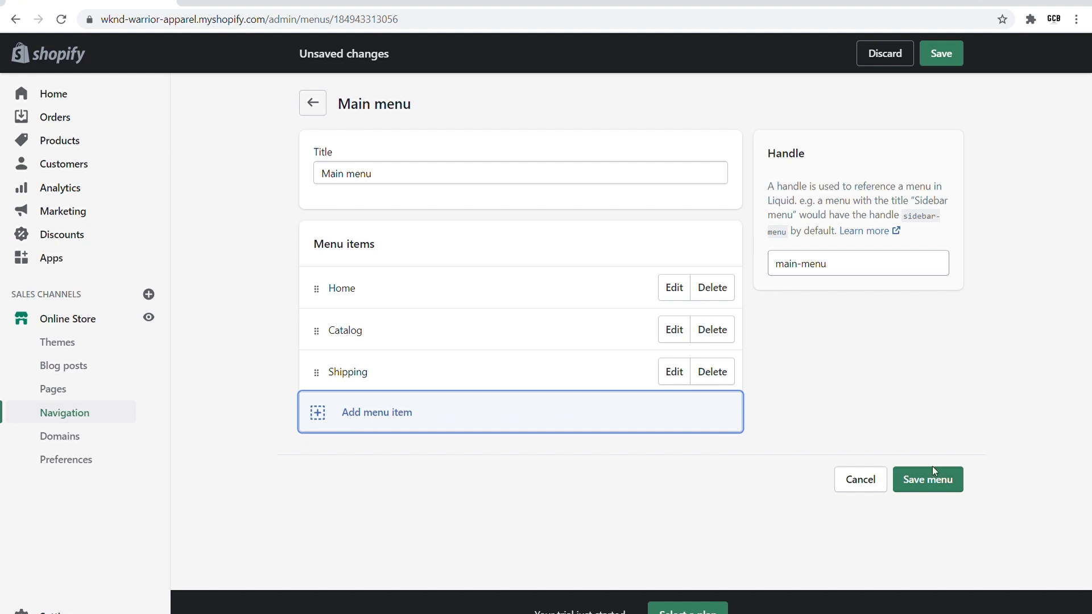
left_click(939, 482)
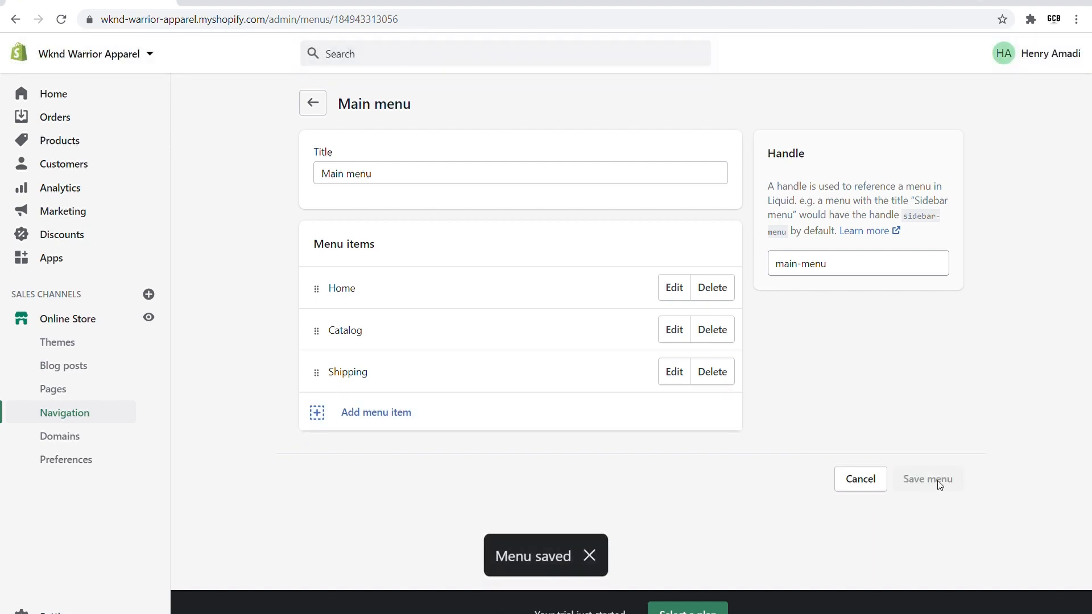
Add a "Returns" item linked to the Returns page to the Footer menu and save the menu
left_click(57, 413)
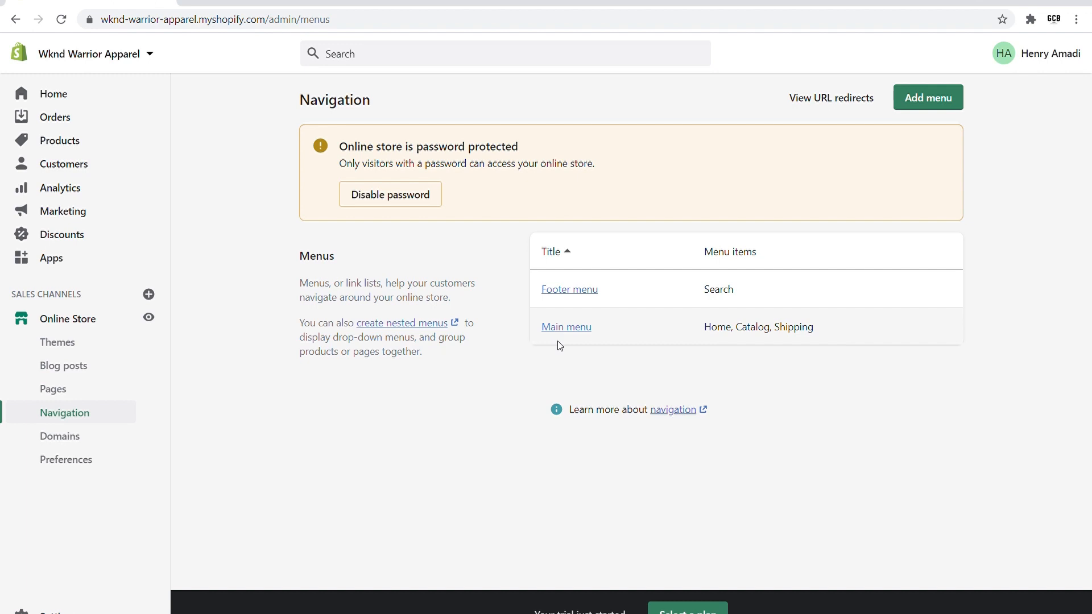
left_click(573, 295)
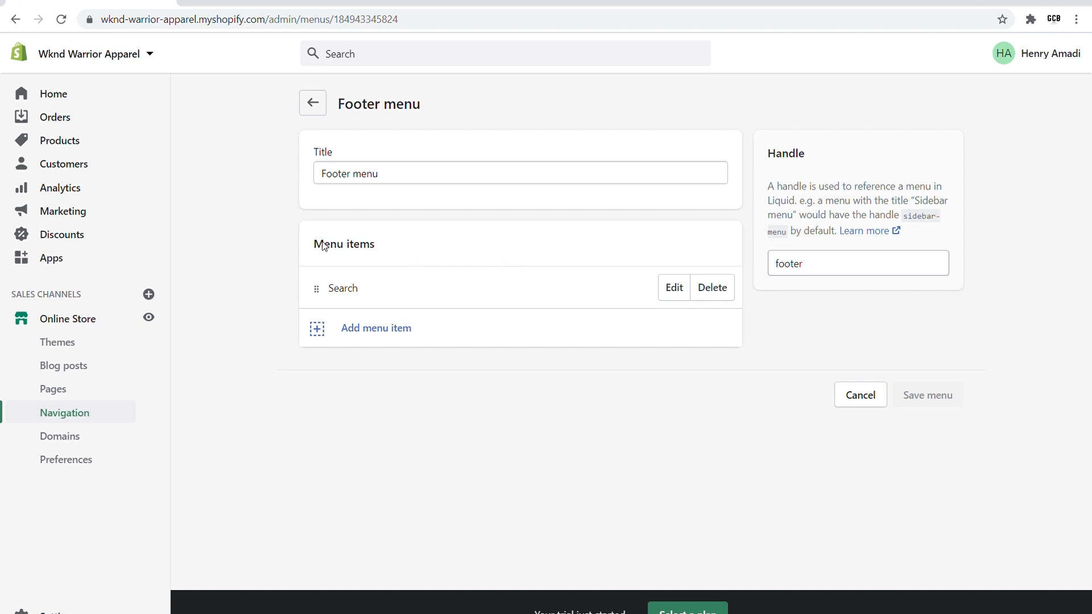
left_click(370, 339)
left_click(371, 342)
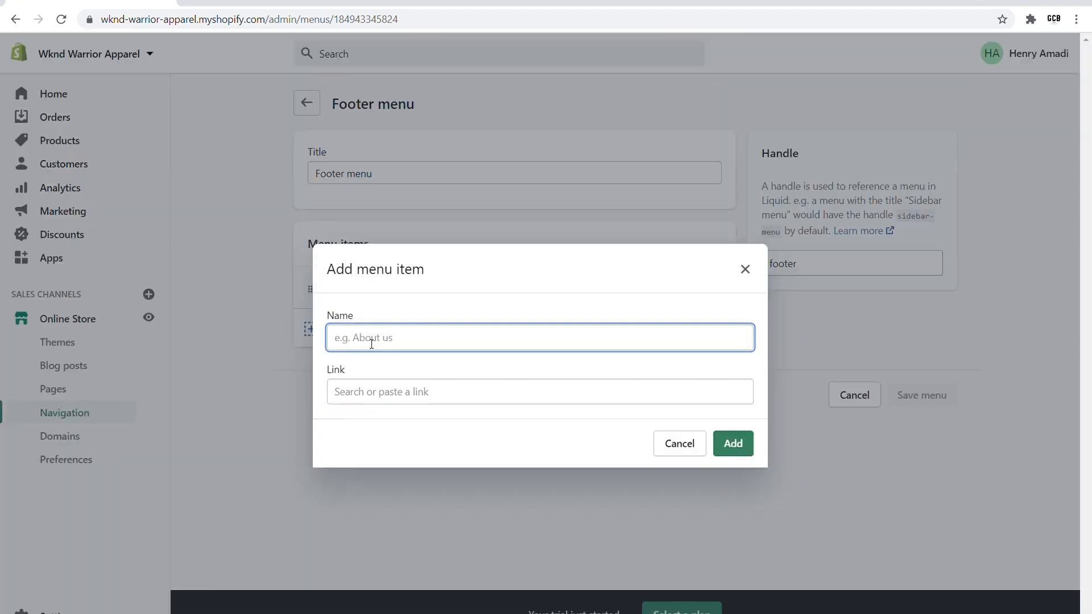
type("Returns")
left_click(379, 391)
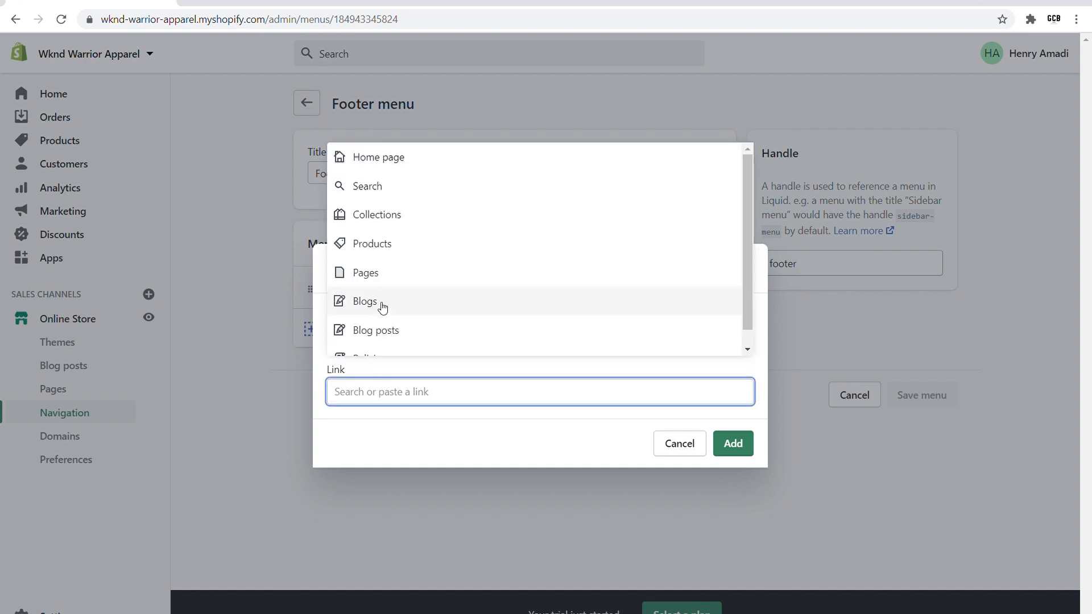
left_click(386, 277)
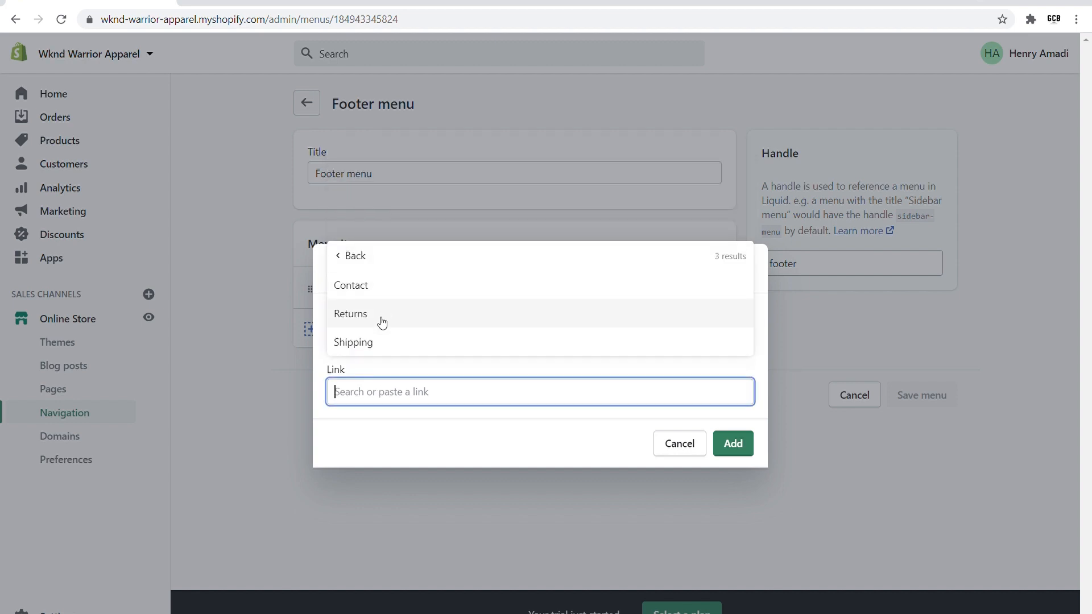
left_click(380, 316)
left_click(733, 444)
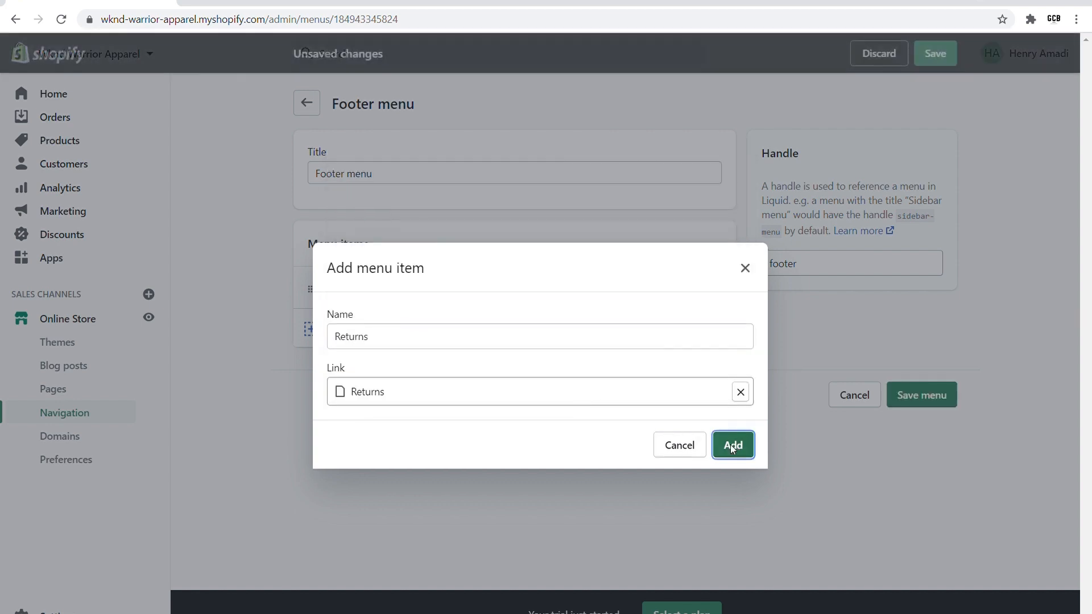
left_click(929, 448)
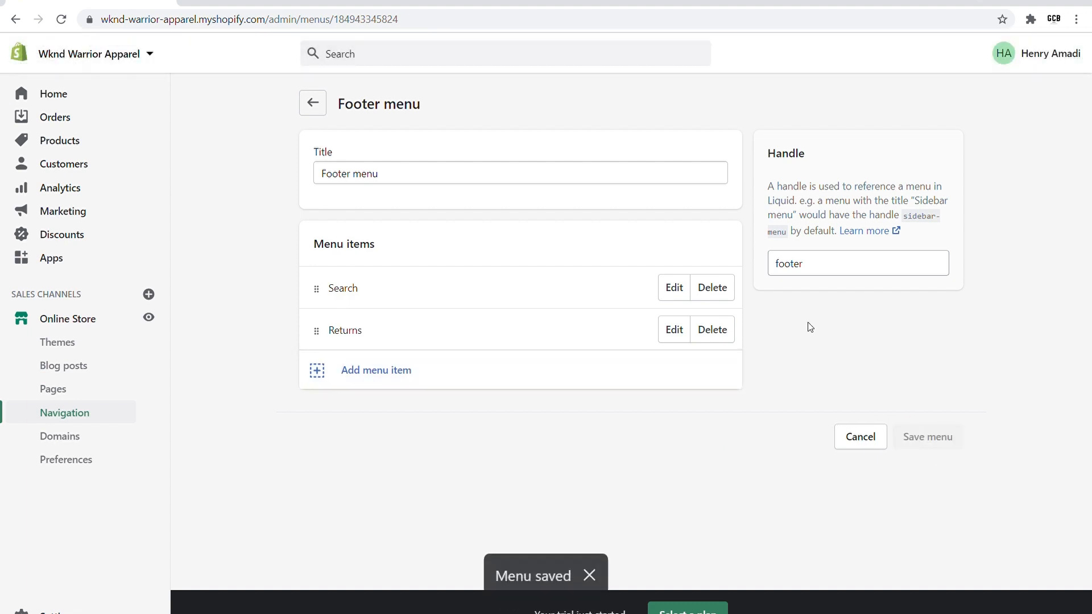
Search for the new domain wkndwarriorapparel.com in the online store's domain purchase settings
left_click(71, 98)
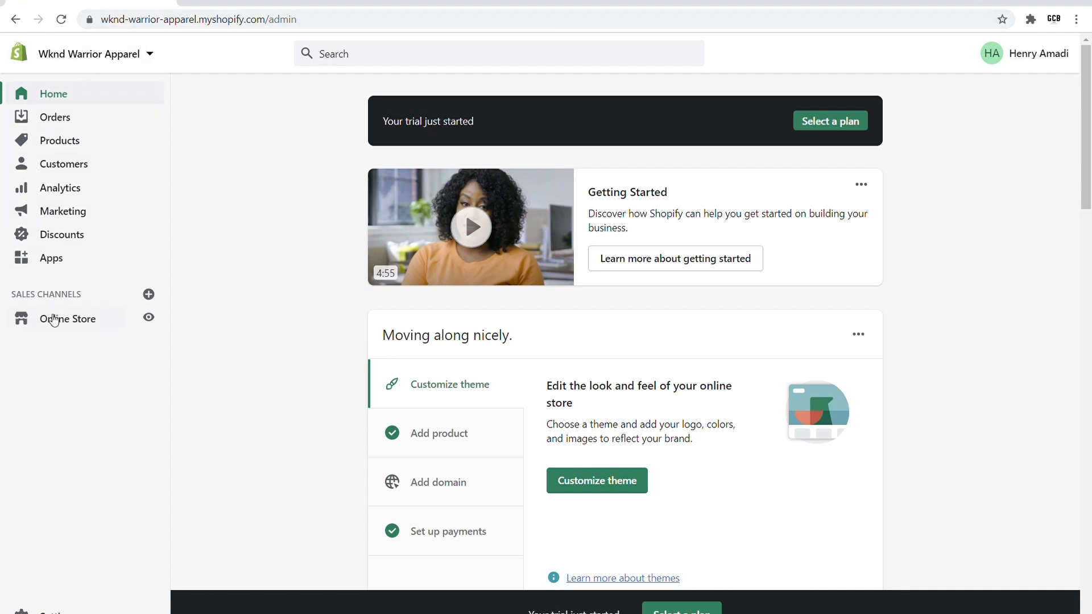
left_click(54, 320)
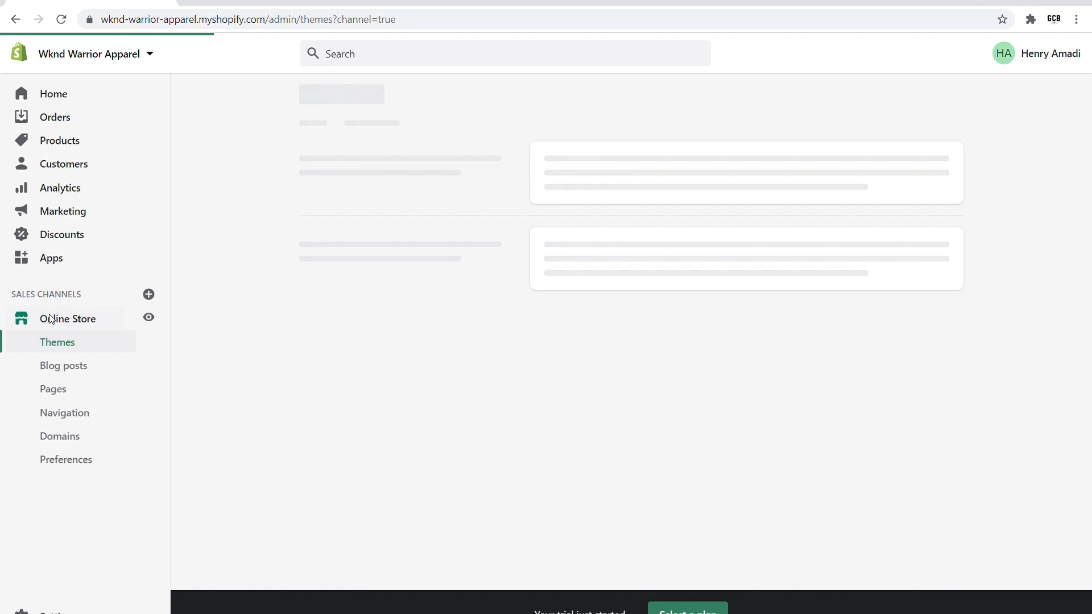
left_click(66, 444)
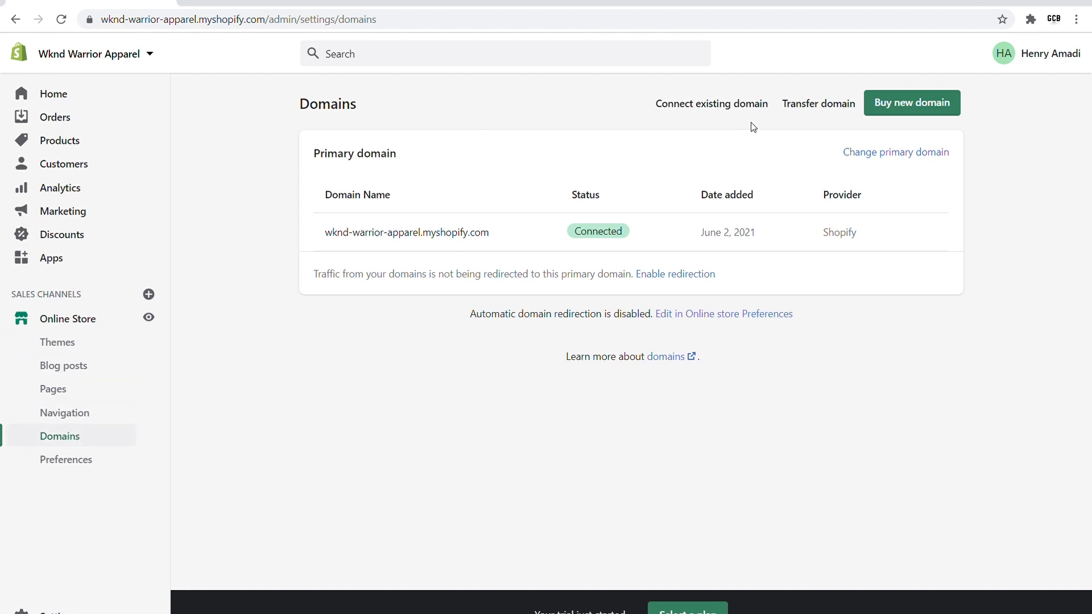
left_click(884, 113)
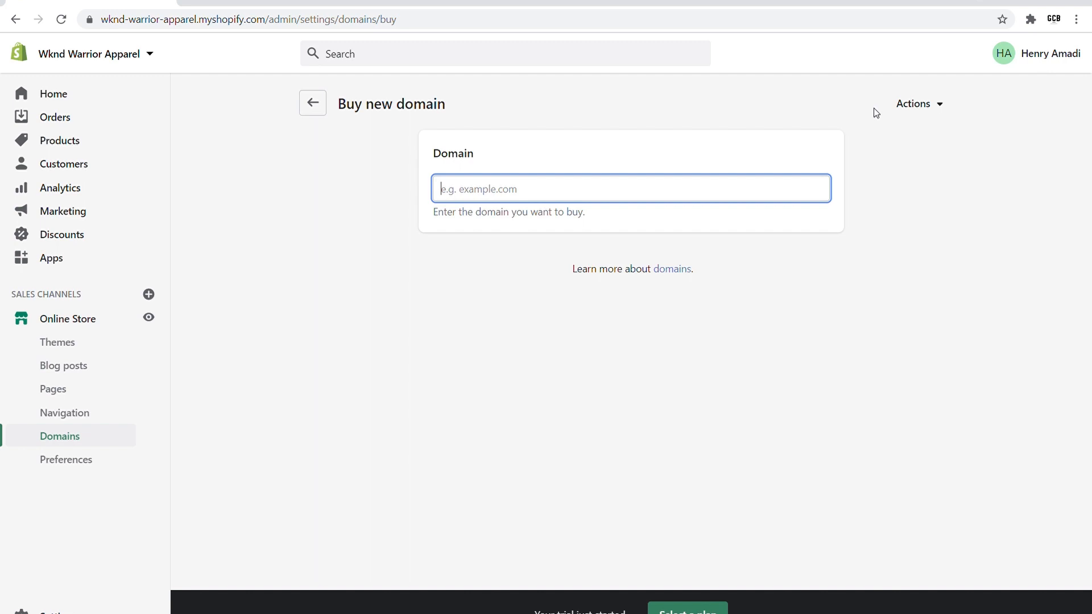
type("wkn")
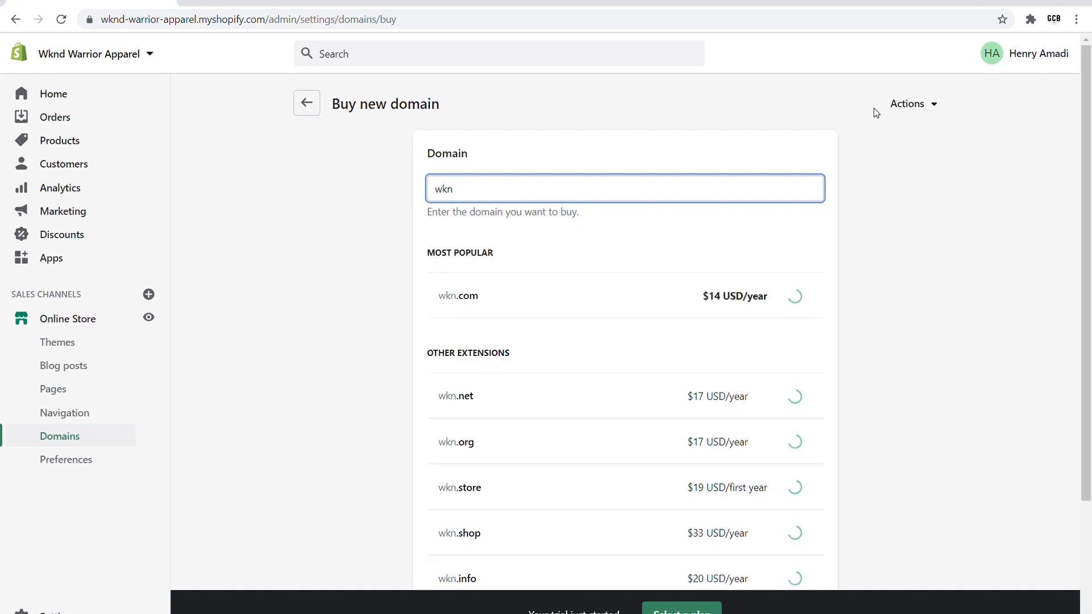
type("dwarrior")
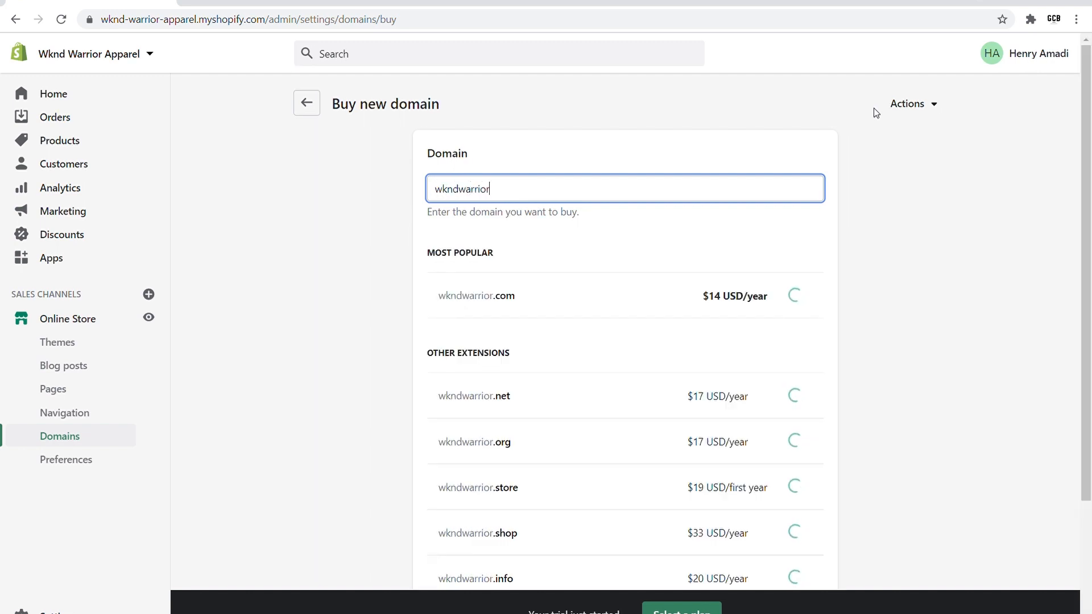
type("apparel")
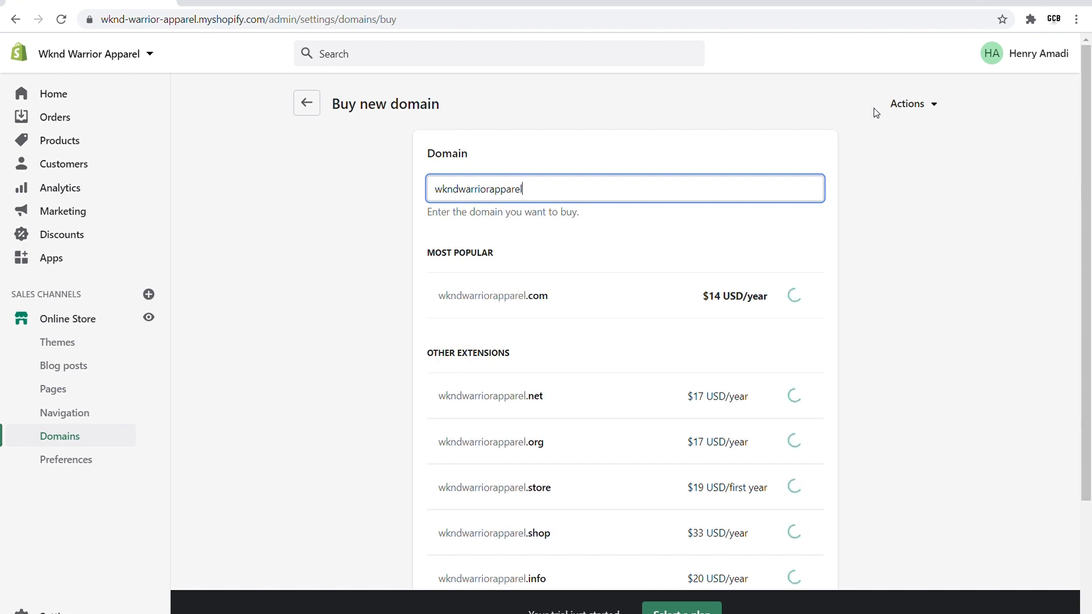
type(".com")
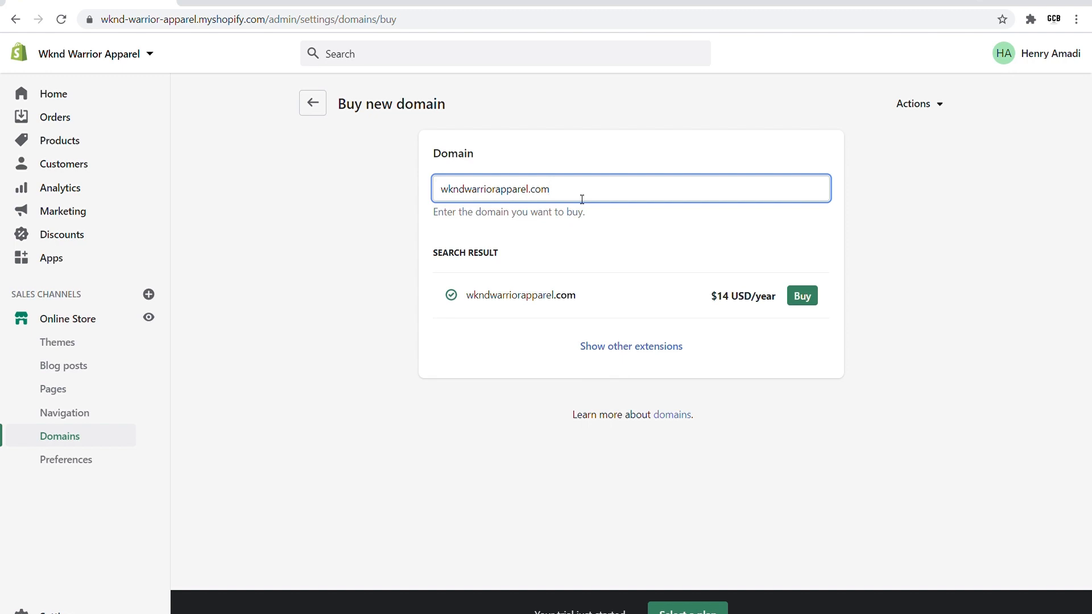
Leave the domain purchase and open the online store's Themes page
left_click(127, 101)
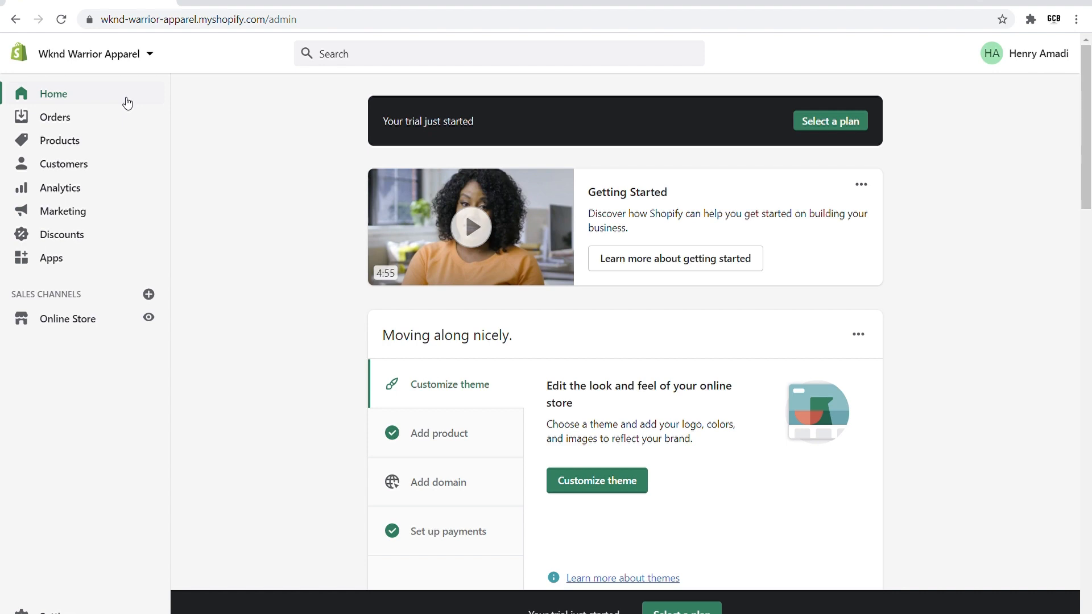
left_click(68, 320)
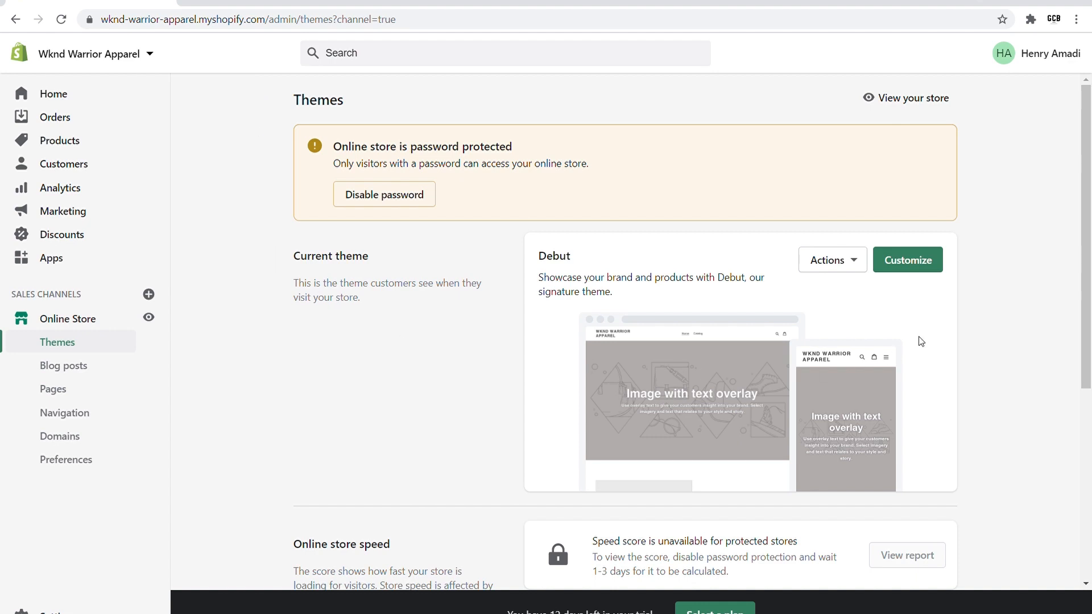
Examine the theme options on the Themes page and browse the collection of free themes
scroll(305, 334, "down", 5)
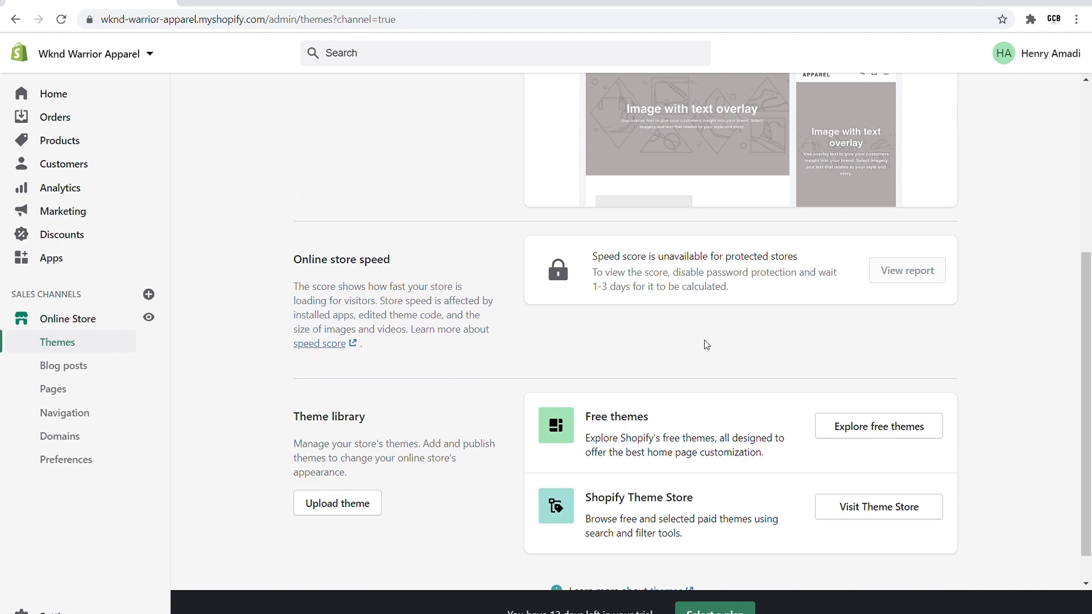
scroll(859, 500, "up", 5)
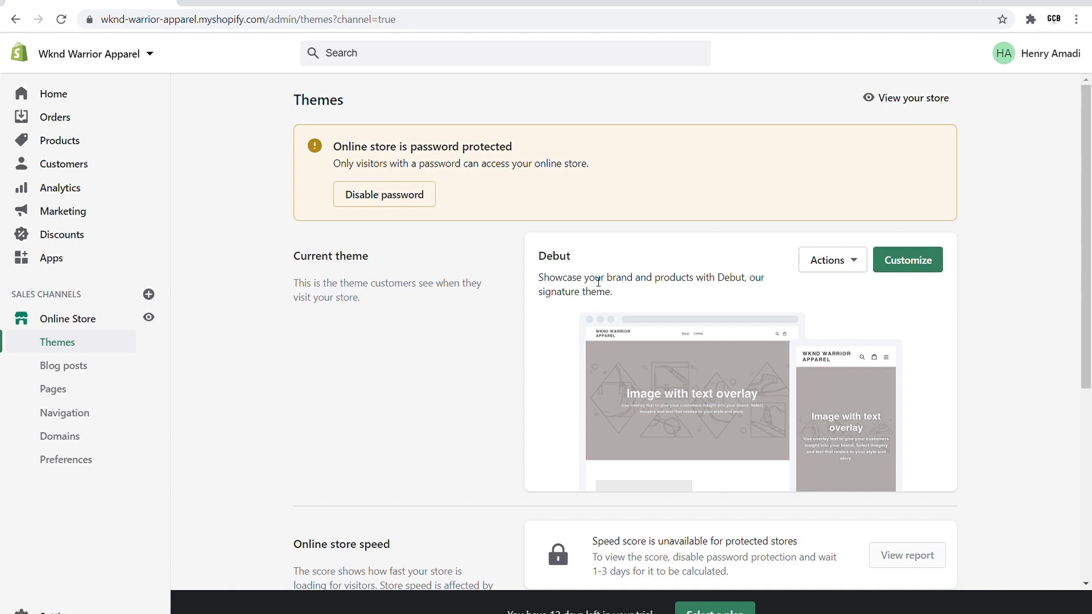
scroll(541, 219, "down", 4)
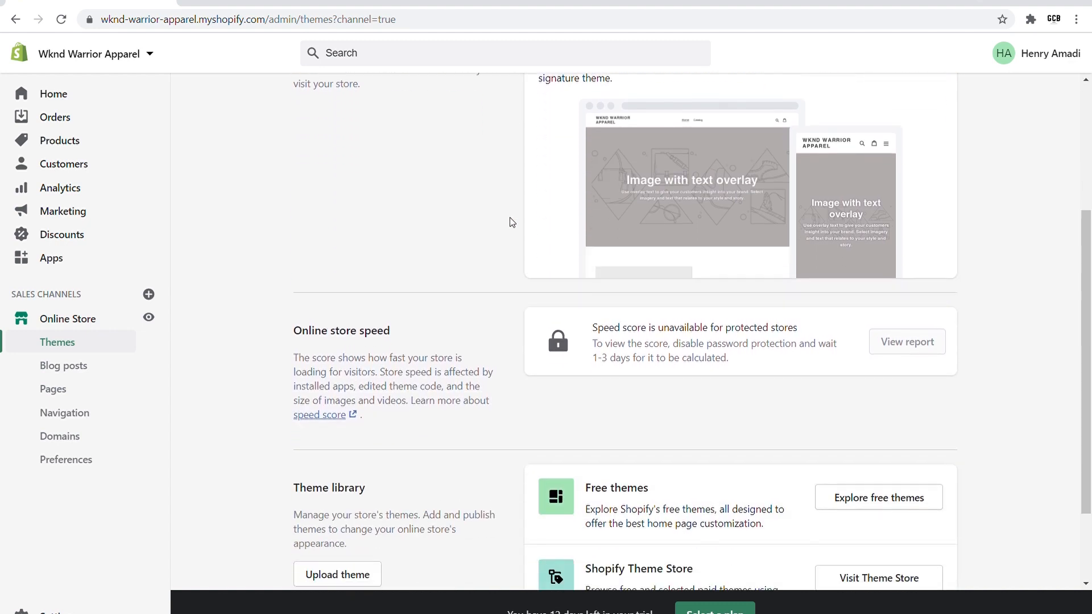
scroll(512, 222, "down", 2)
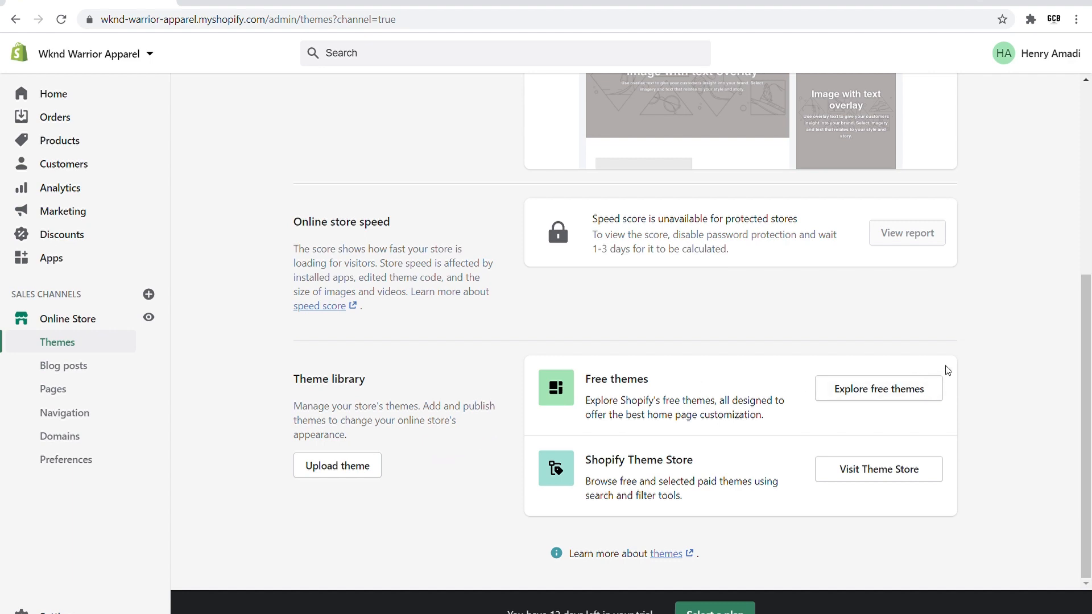
left_click(897, 401)
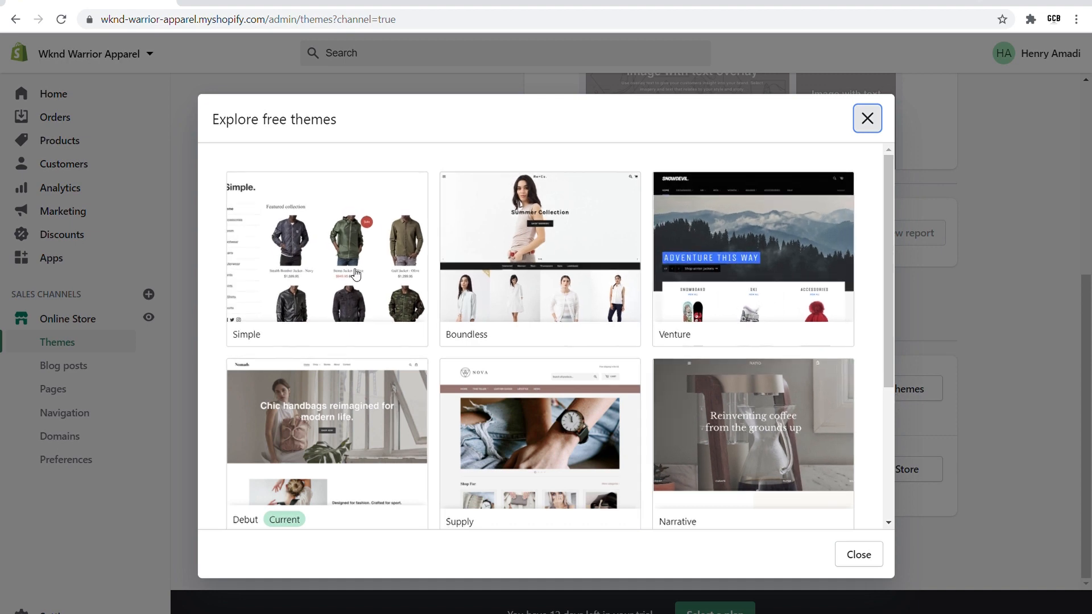
scroll(711, 273, "down", 1)
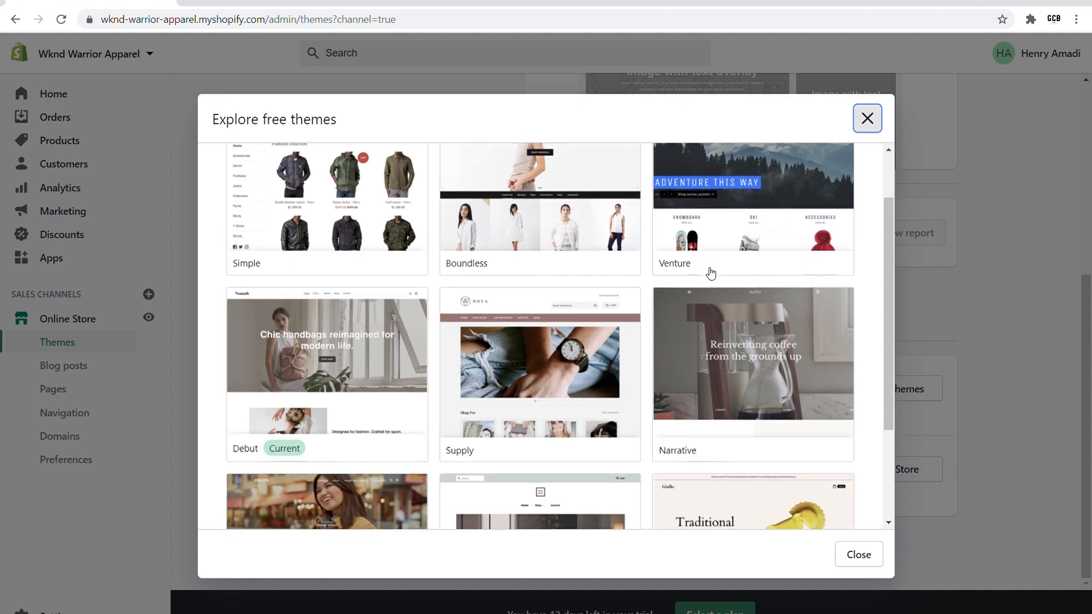
scroll(711, 274, "down", 2)
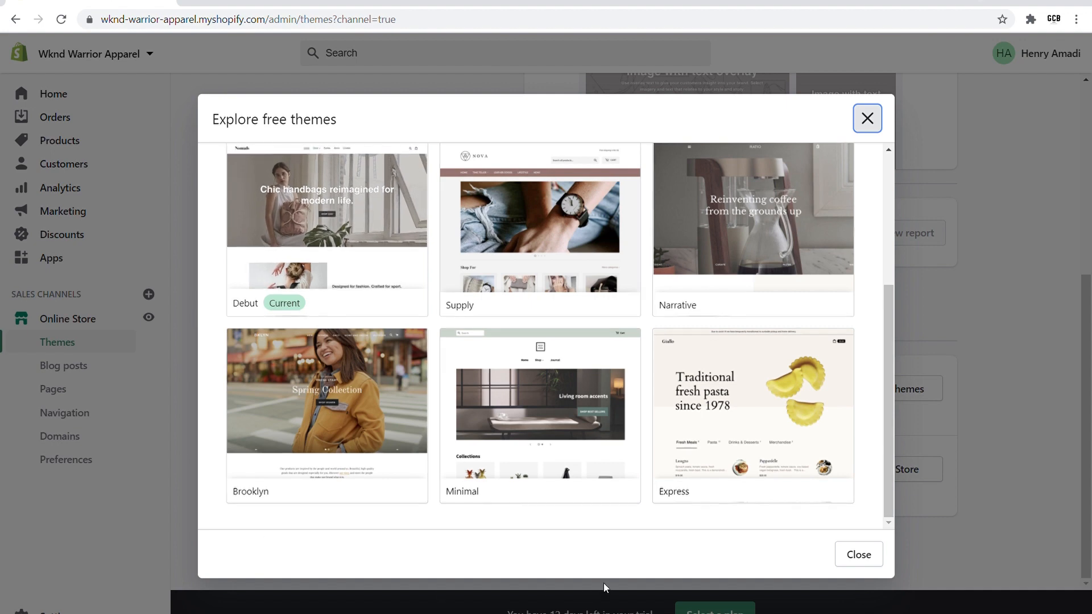
left_click(859, 563)
Open the current Debut theme for customization and look through its home page sections in the preview
scroll(500, 514, "up", 5)
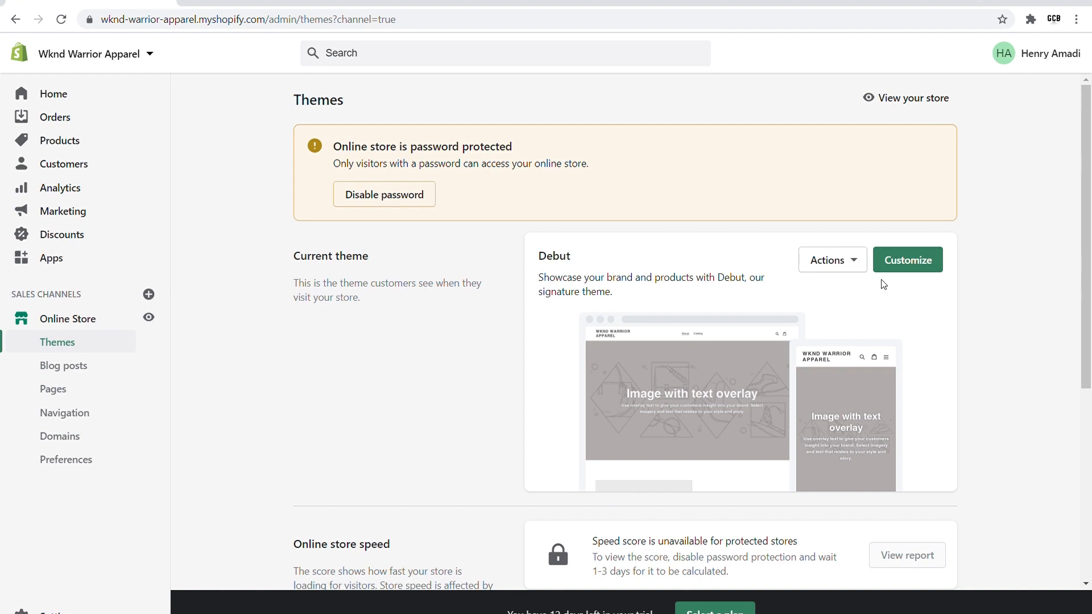
left_click(915, 269)
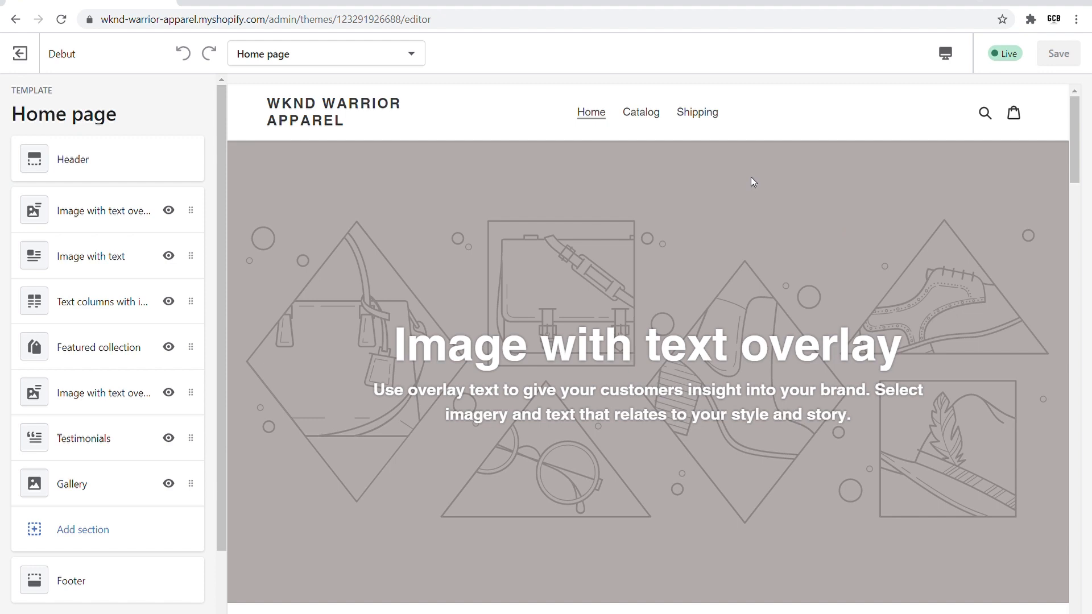
scroll(726, 173, "down", 9)
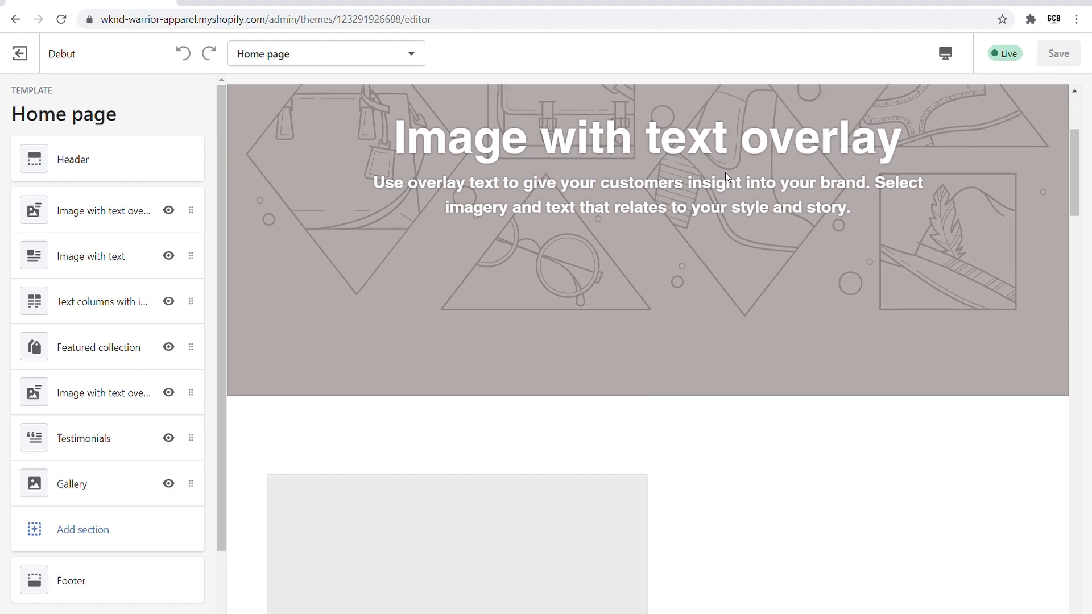
scroll(725, 177, "down", 15)
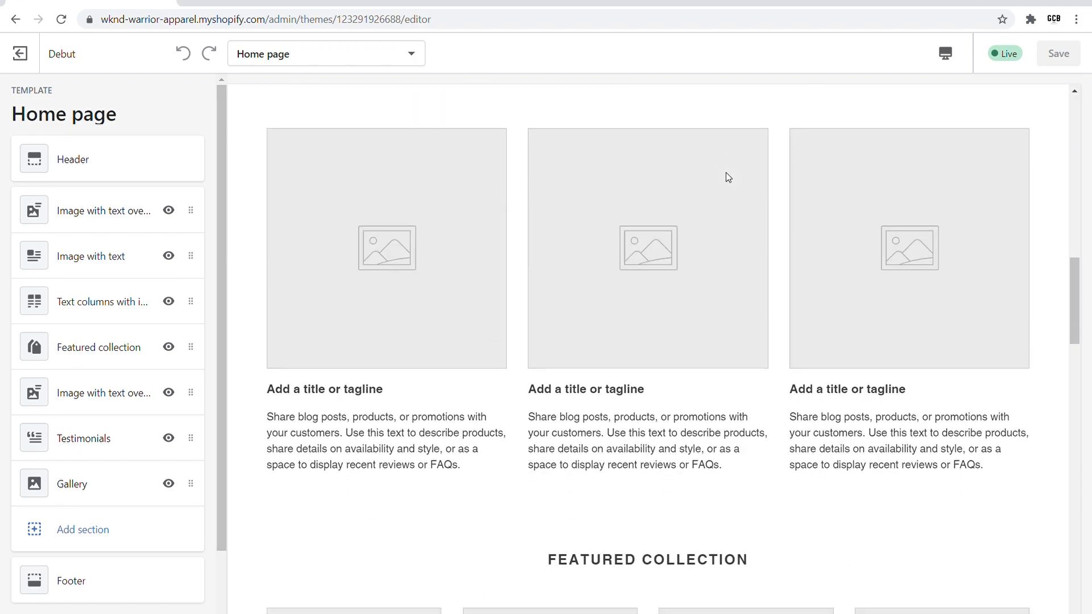
scroll(727, 177, "down", 15)
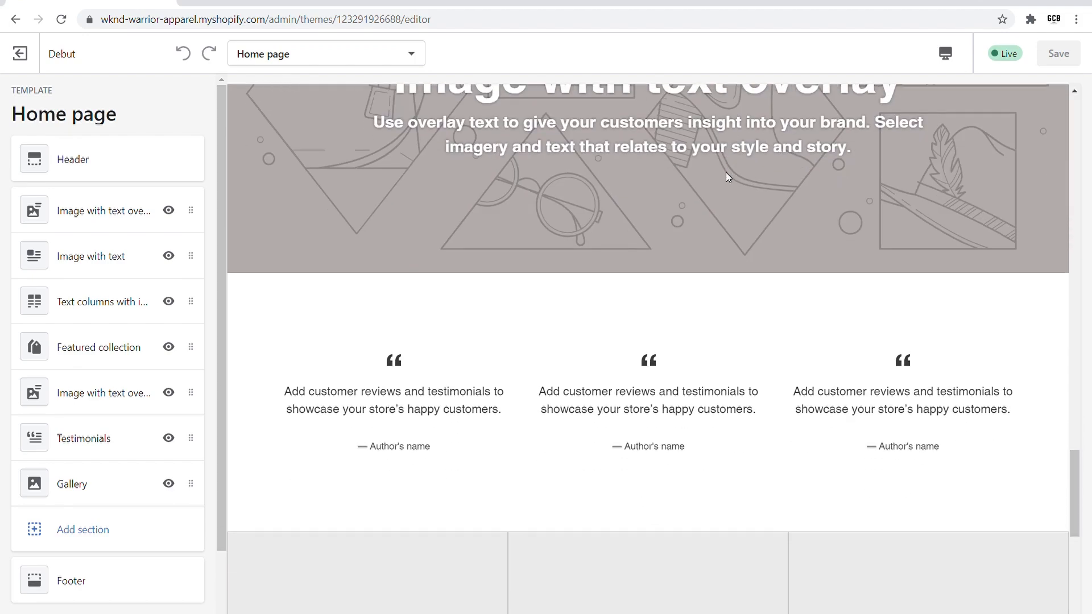
scroll(724, 182, "up", 20)
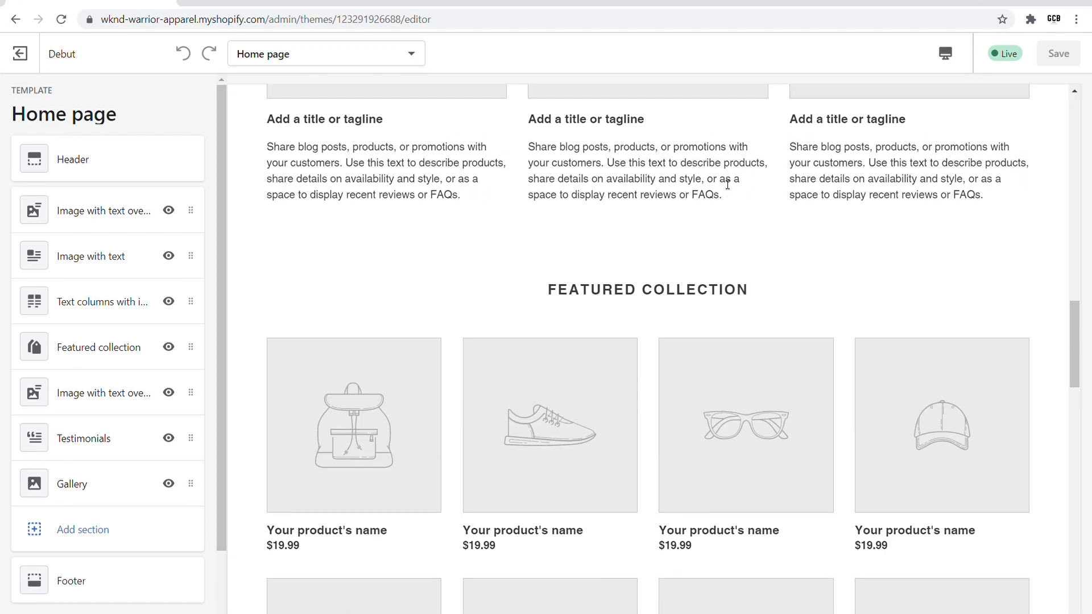
scroll(724, 184, "up", 8)
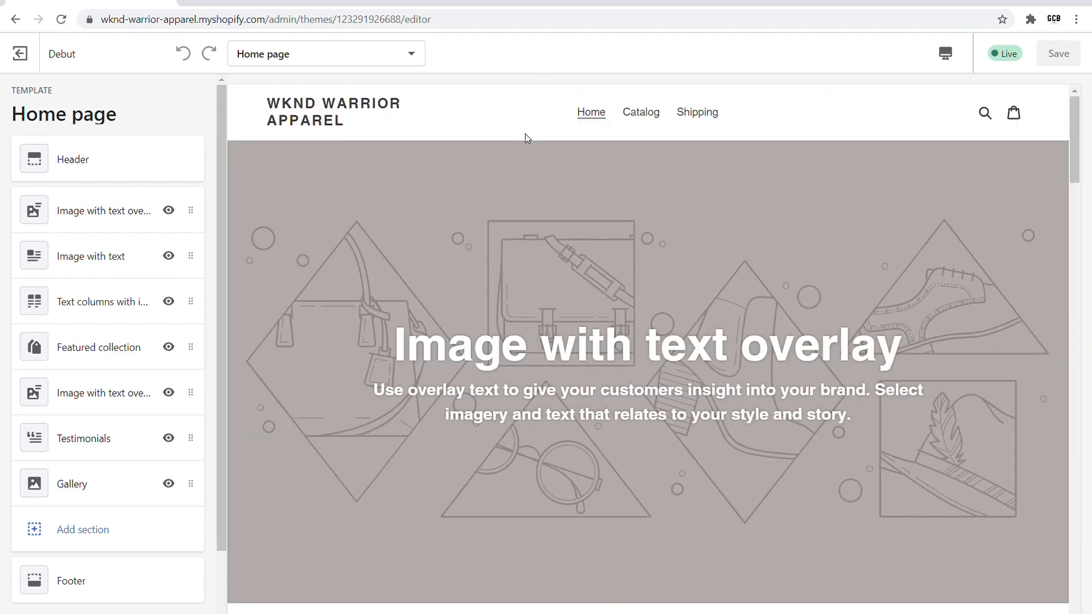
scroll(526, 152, "down", 5)
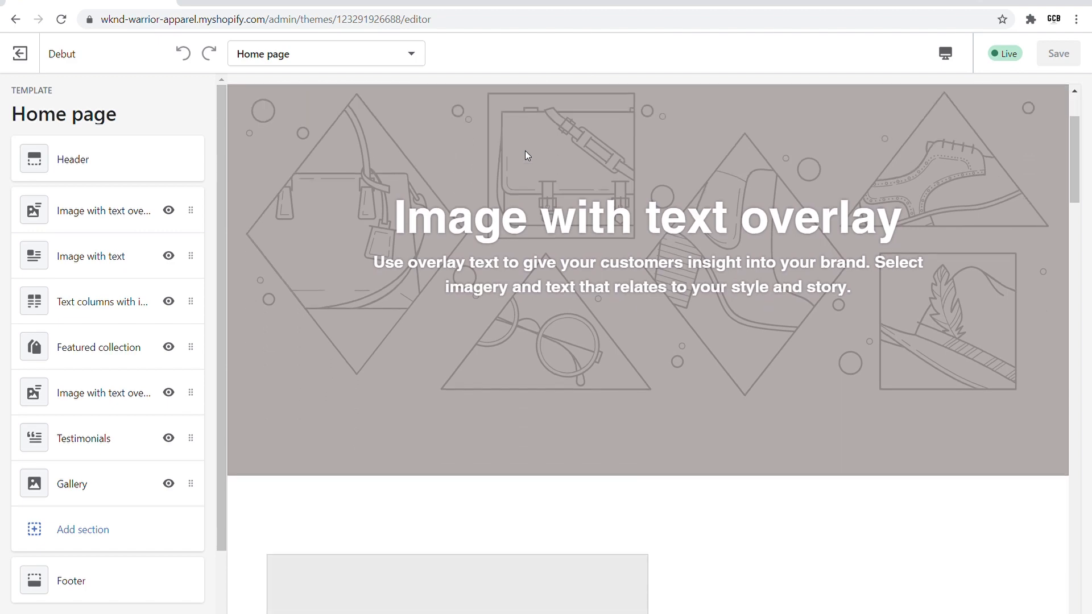
scroll(526, 151, "up", 5)
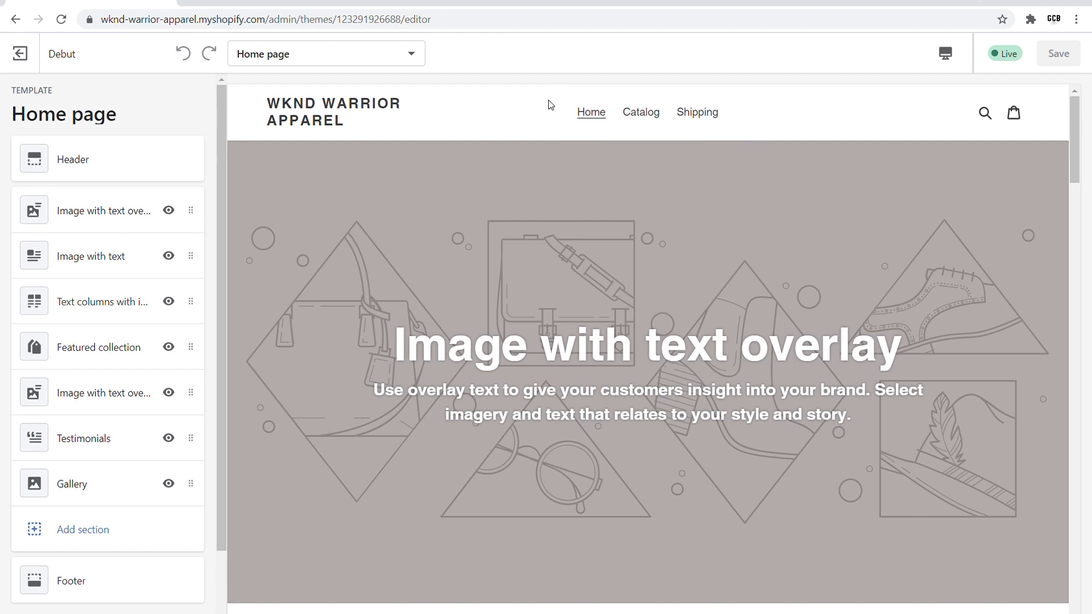
Upload the black W image as the header's logo and set the logo alignment to Centered
left_click(154, 156)
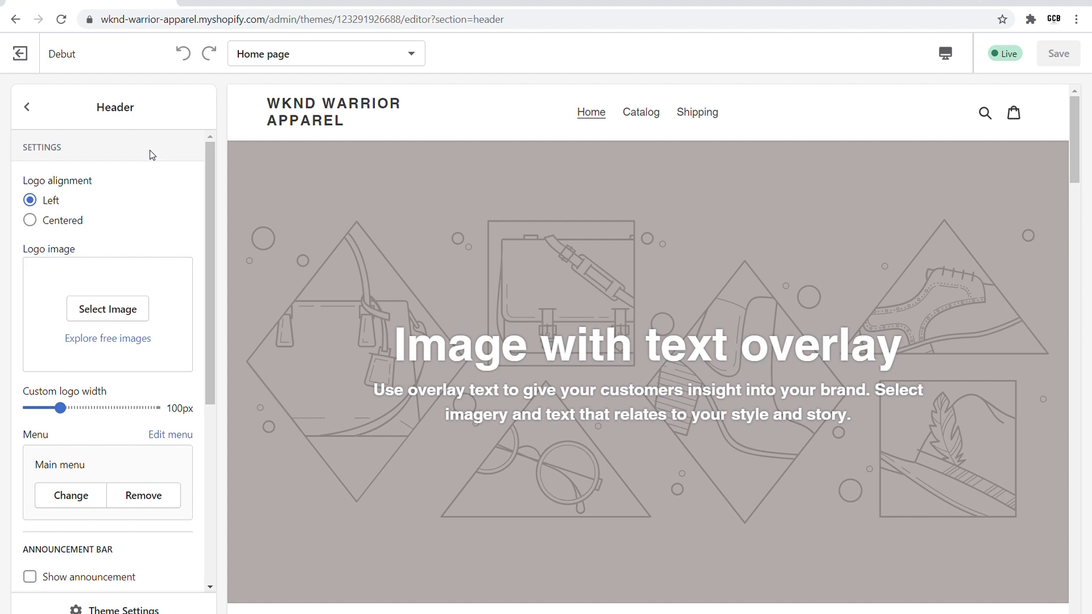
scroll(151, 155, "down", 1)
scroll(151, 155, "up", 1)
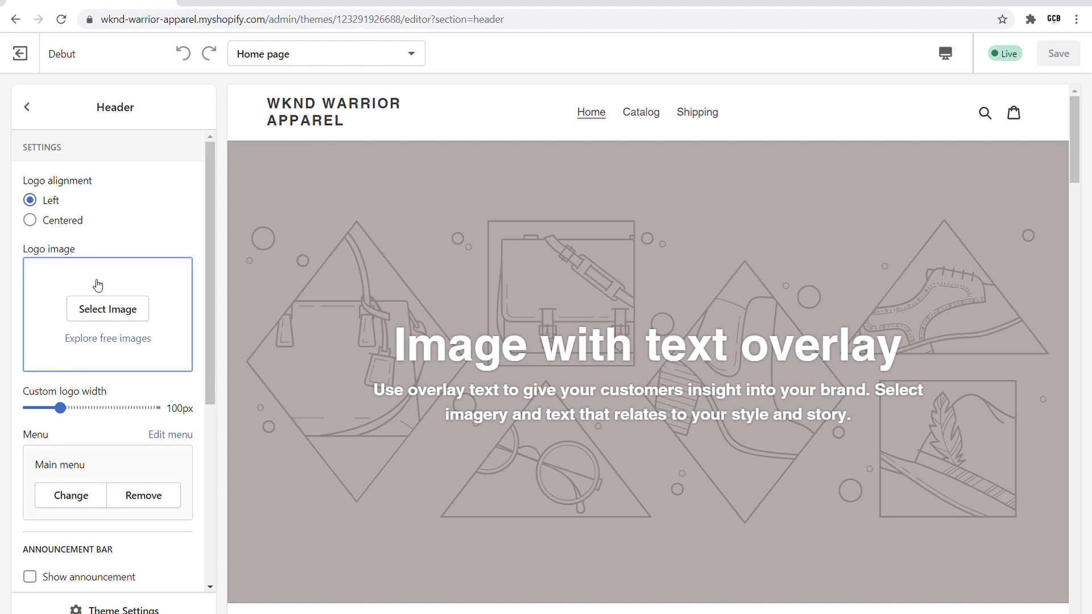
left_click(115, 315)
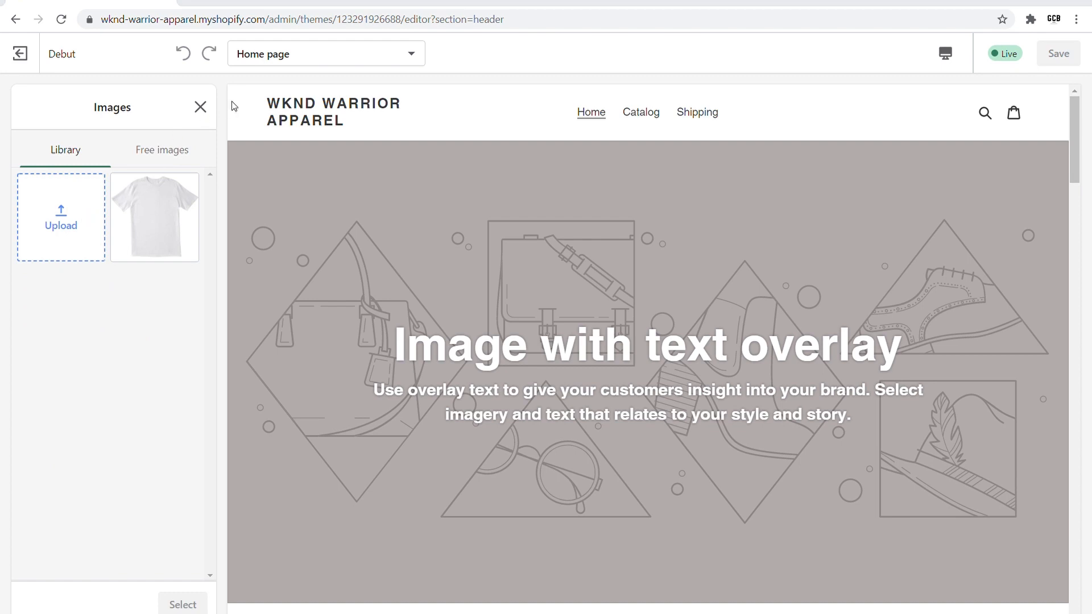
left_click(435, 299)
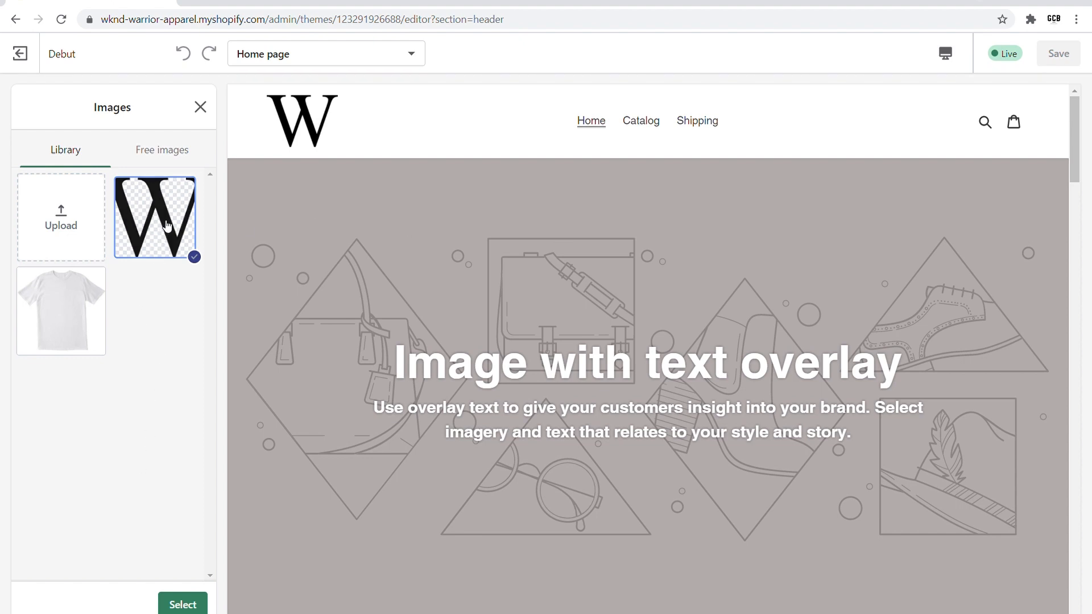
left_click(199, 604)
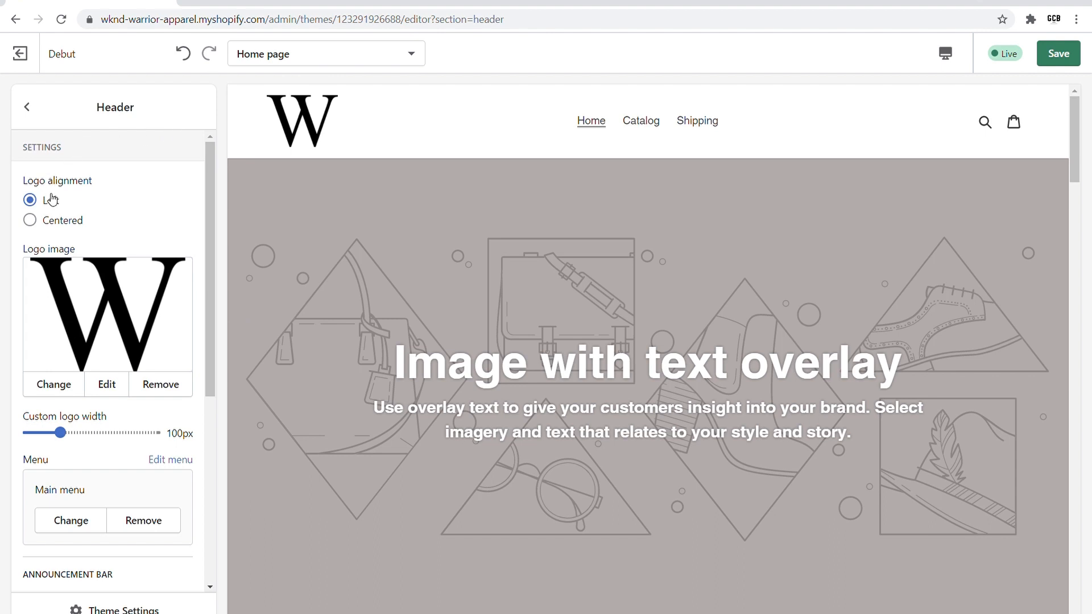
left_click(30, 222)
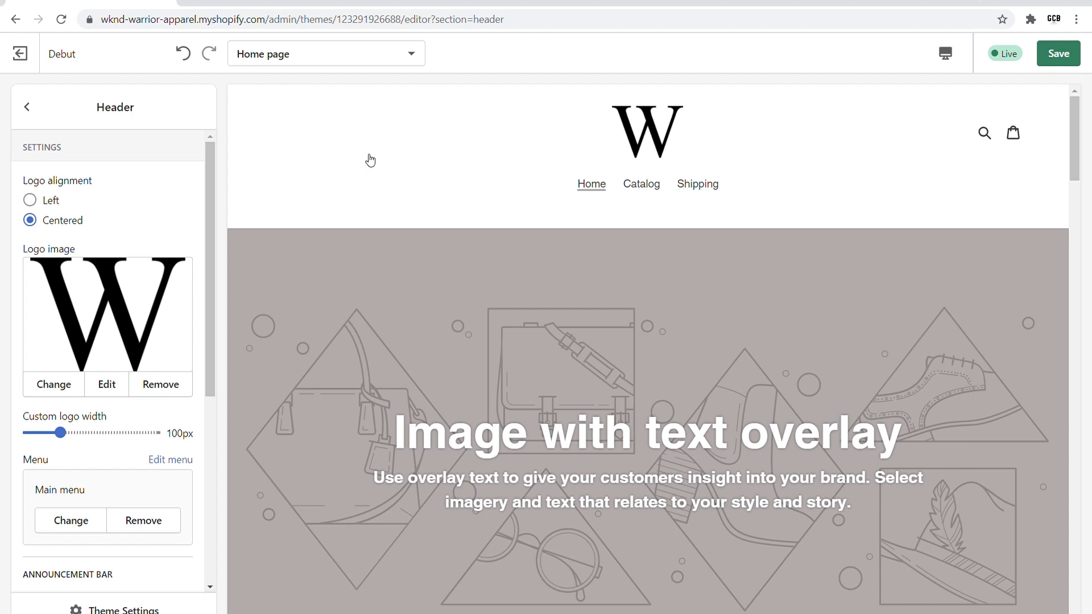
Show the header's announcement bar and set its text to "Free Shipping worldwide"
scroll(149, 217, "down", 3)
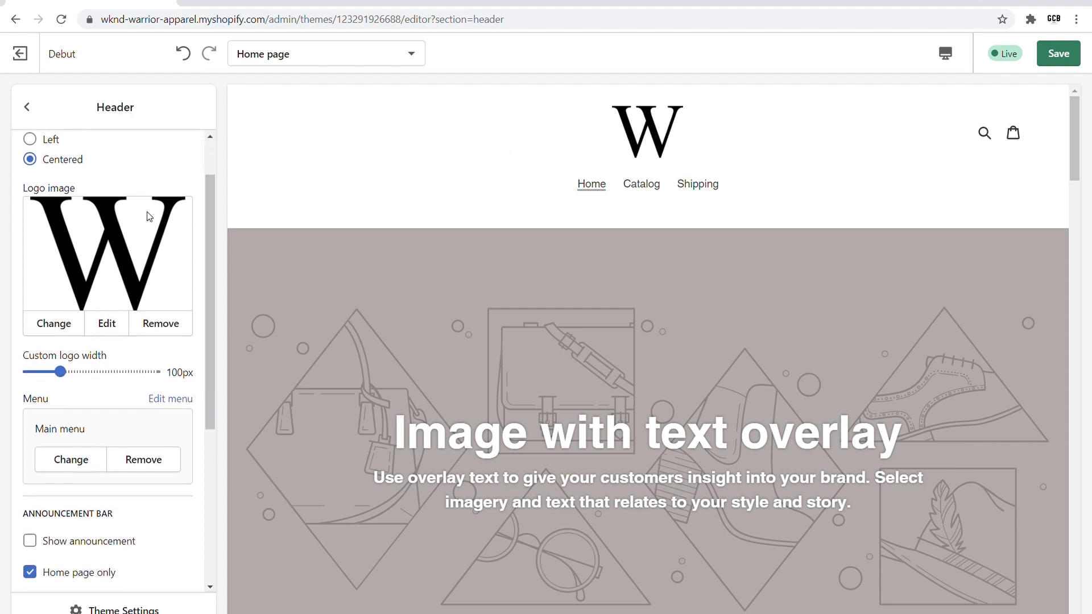
scroll(149, 216, "down", 3)
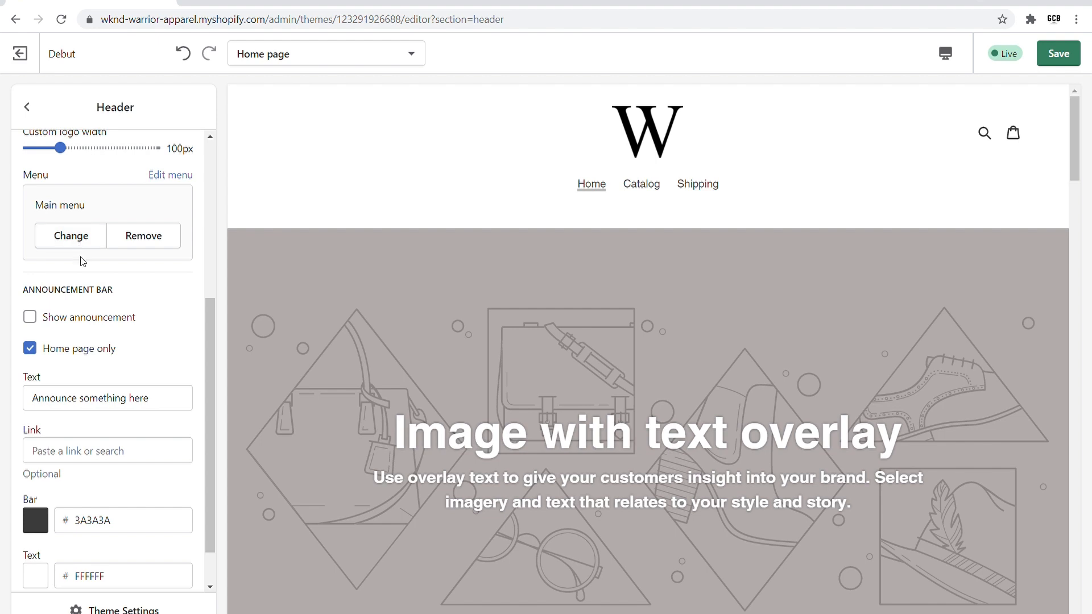
scroll(142, 271, "down", 1)
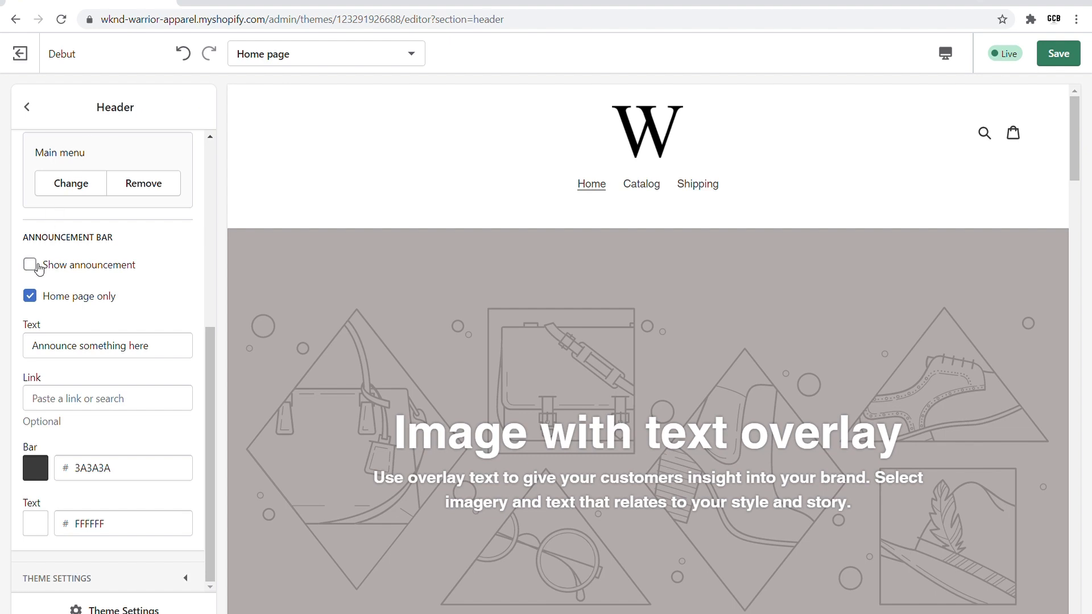
left_click(39, 268)
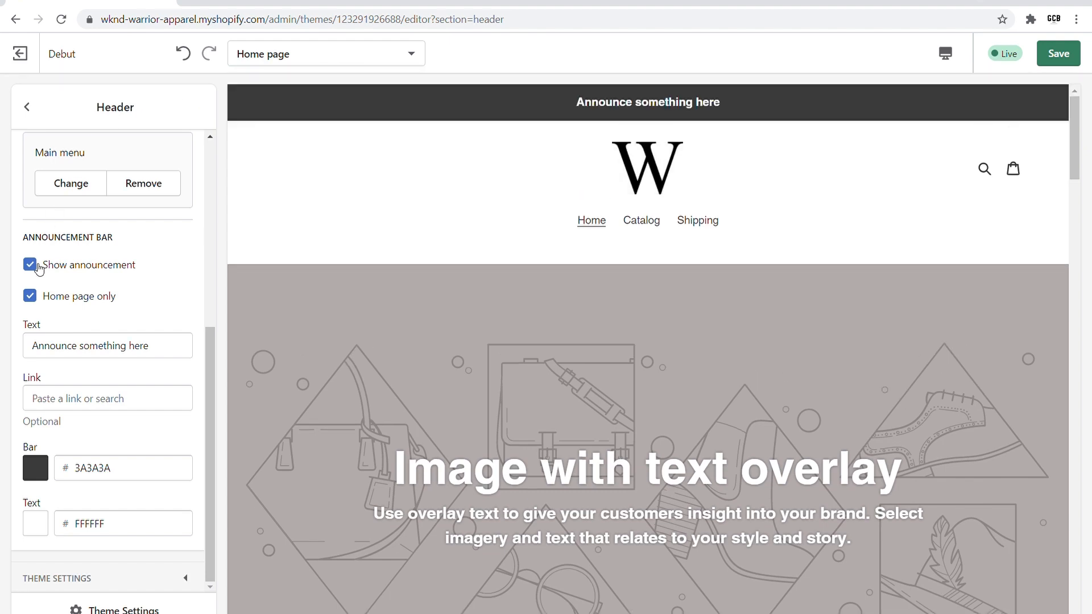
left_click_drag(164, 351, 38, 348)
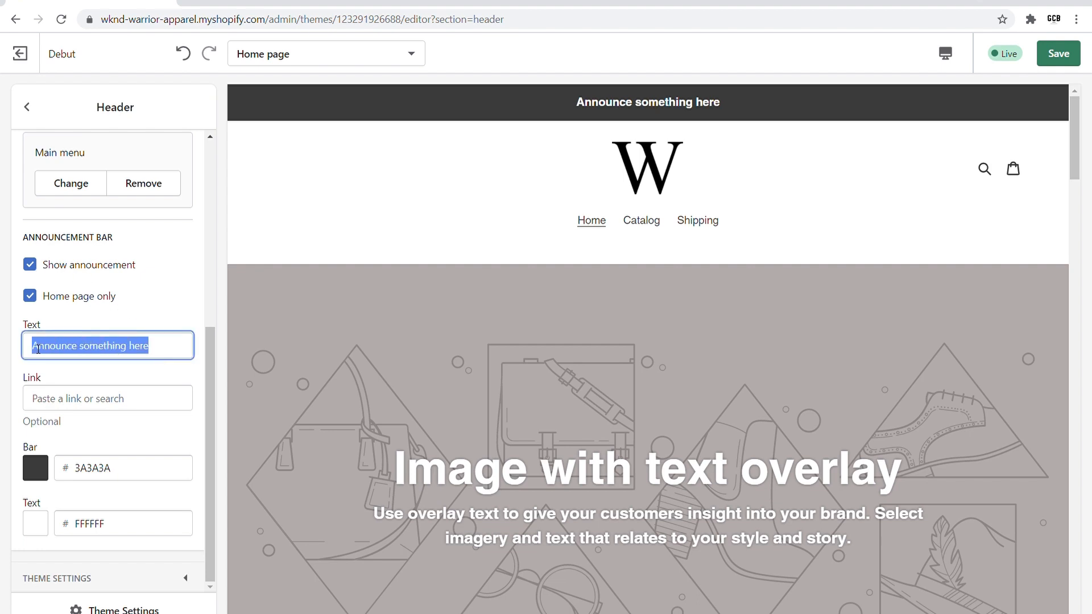
type("F")
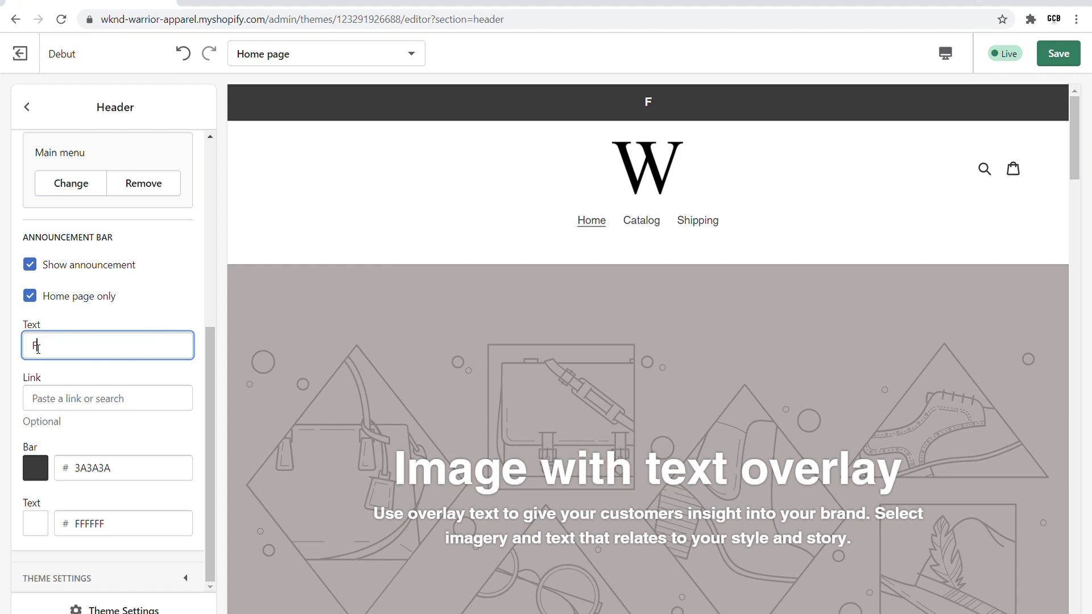
type("ree Shipp")
type("ing")
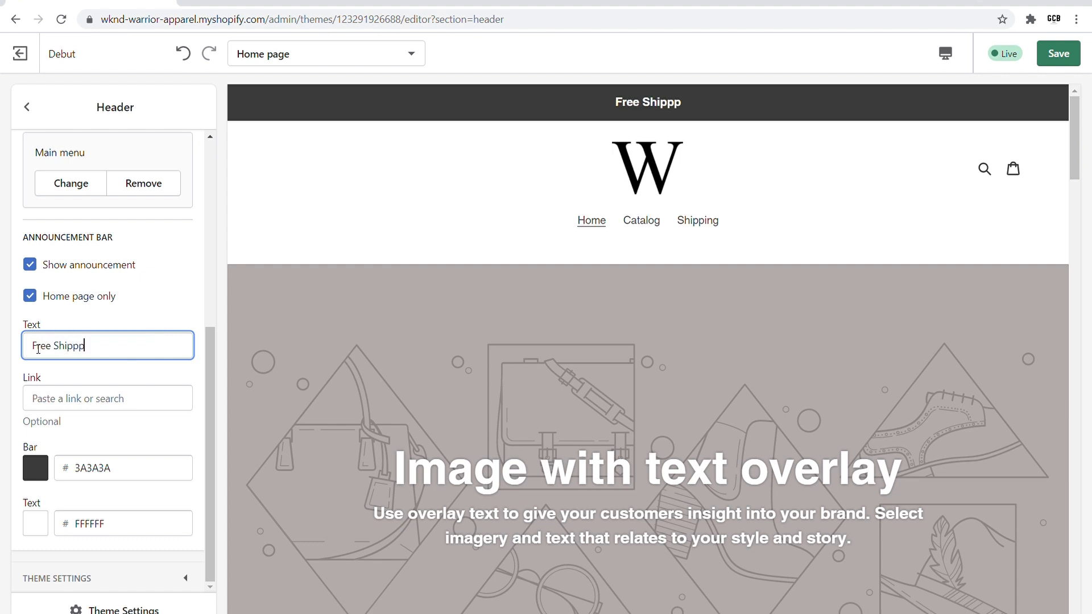
type(" w")
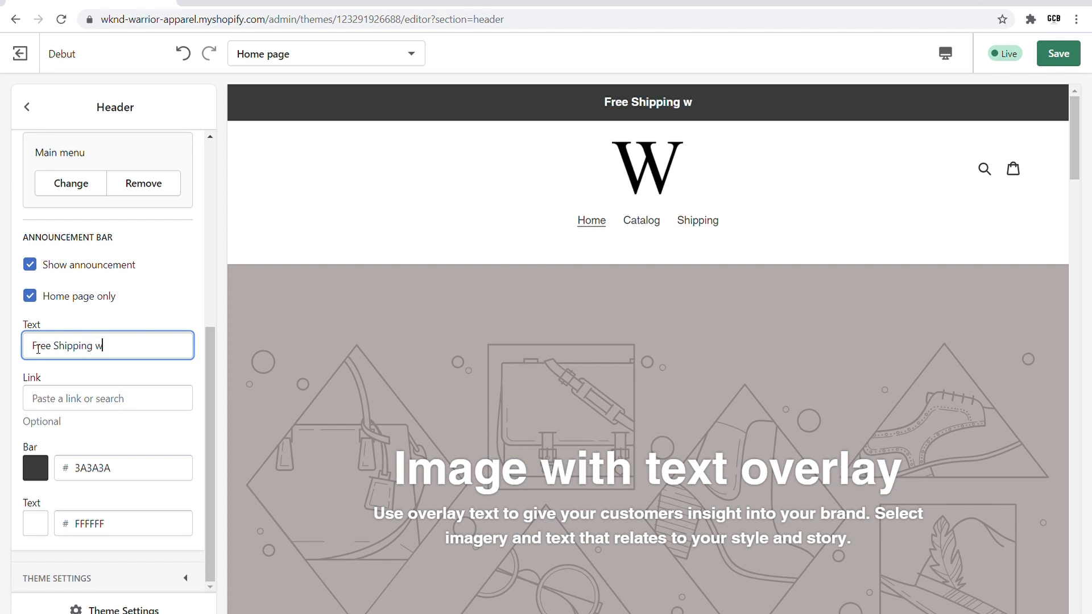
type("orldwide")
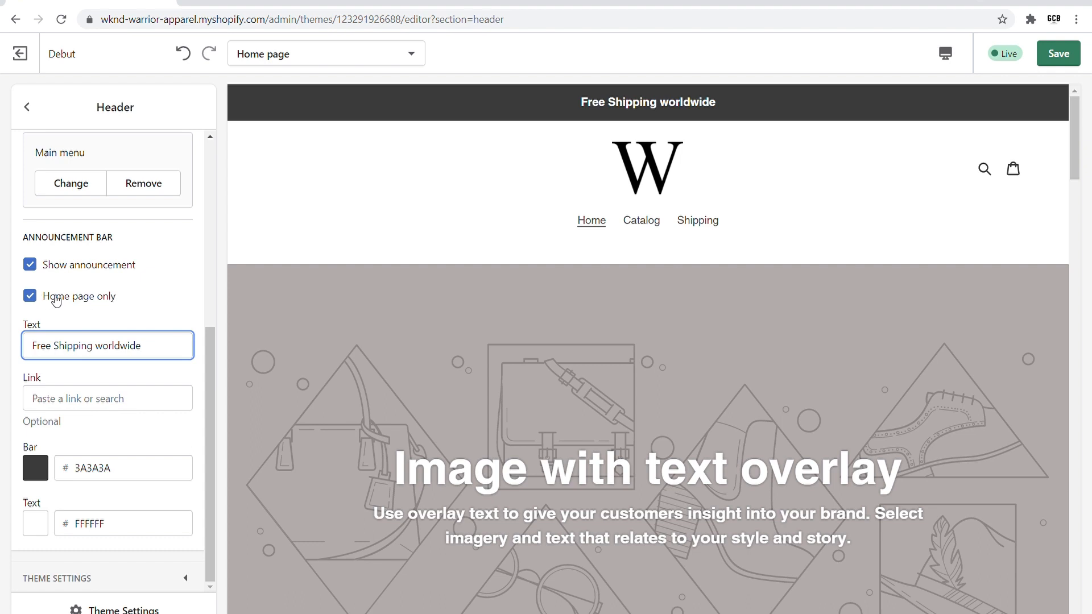
Turn off the announcement bar's home-page-only restriction and return to the home page's section list
left_click(32, 297)
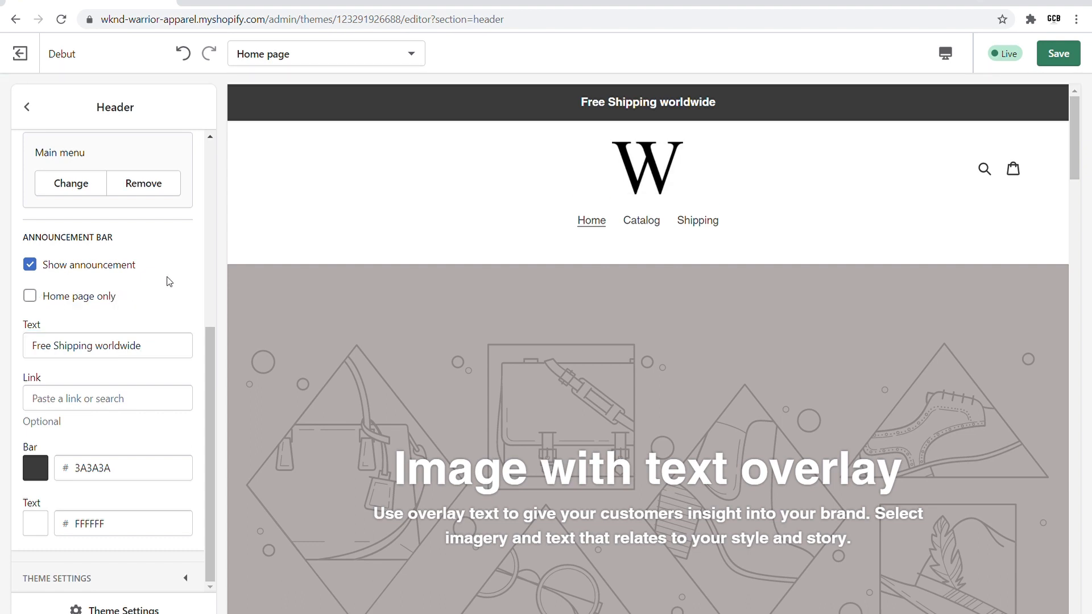
scroll(169, 281, "up", 6)
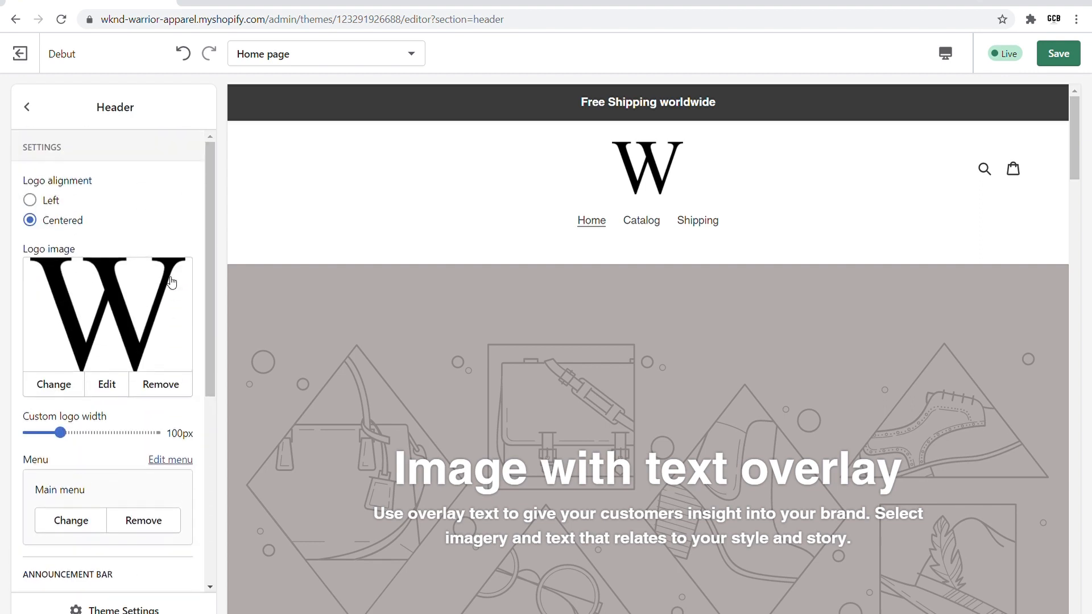
left_click(27, 107)
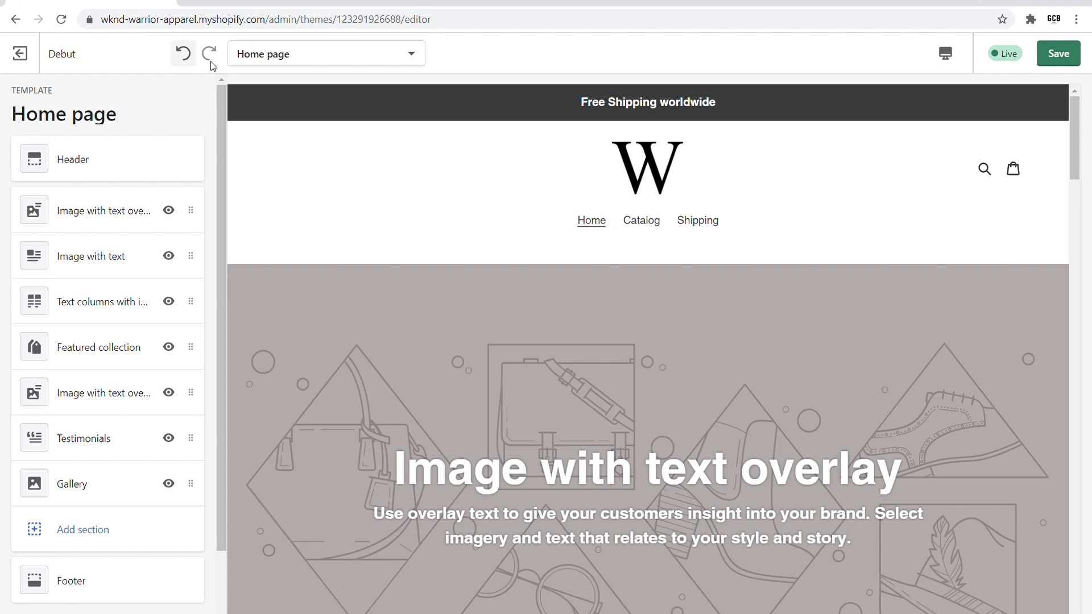
scroll(459, 277, "down", 3)
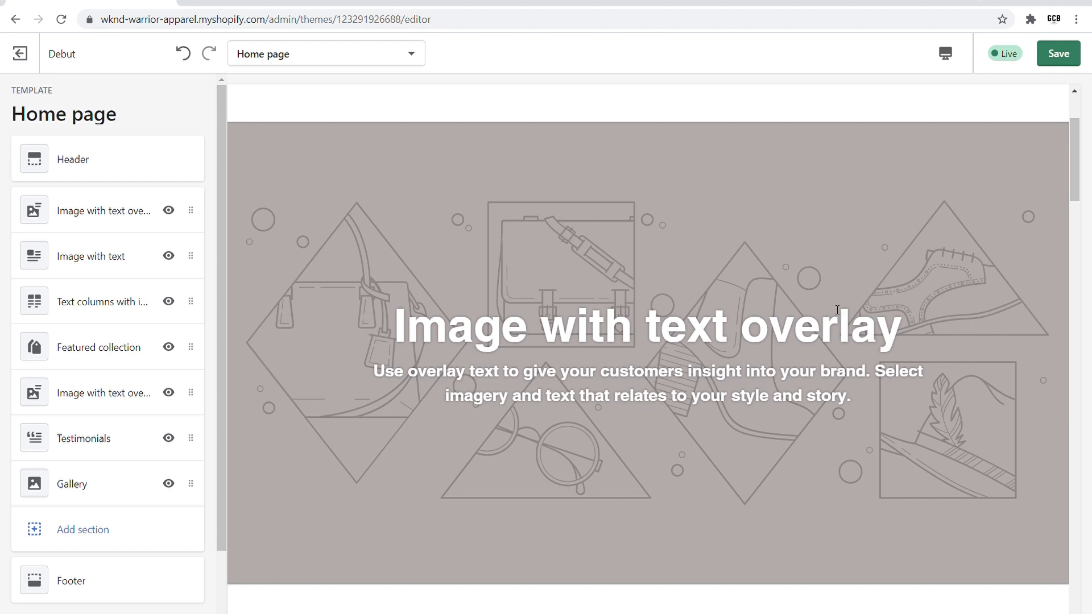
Set the first Image with text overlay section's image to the photo of yellow, grey and blue shirts on hangers
left_click(106, 207)
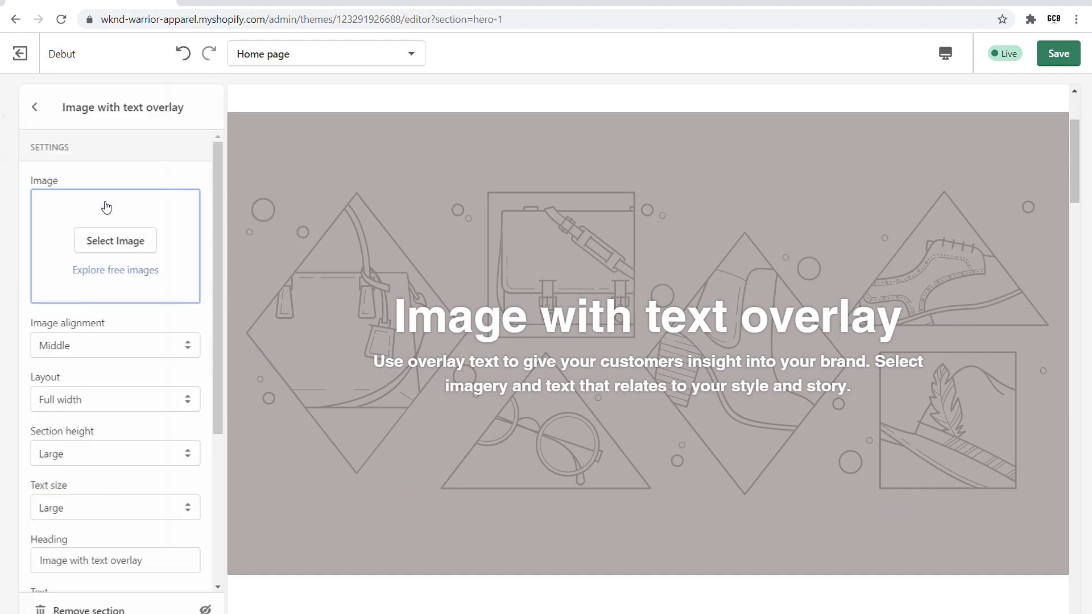
left_click(103, 246)
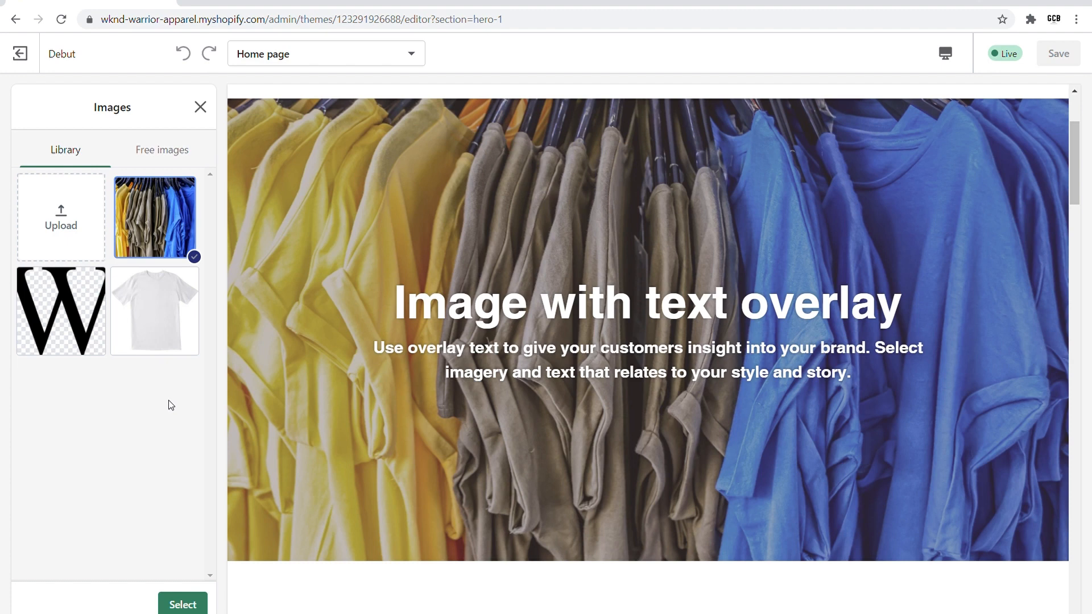
left_click(178, 606)
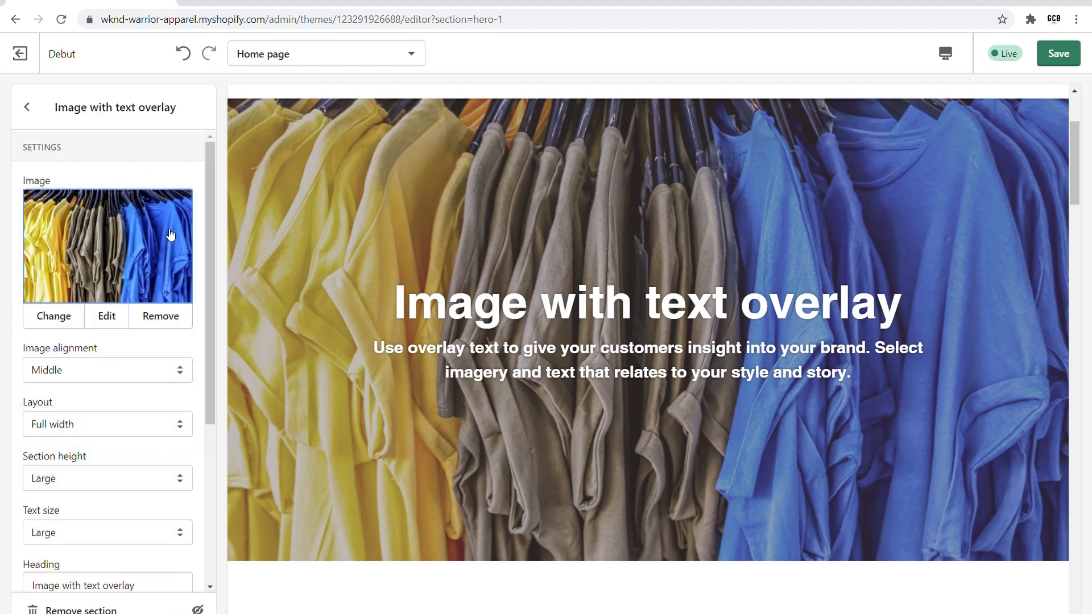
Replace the heading of the first image overlay section with "Shop Now"
scroll(118, 255, "down", 1)
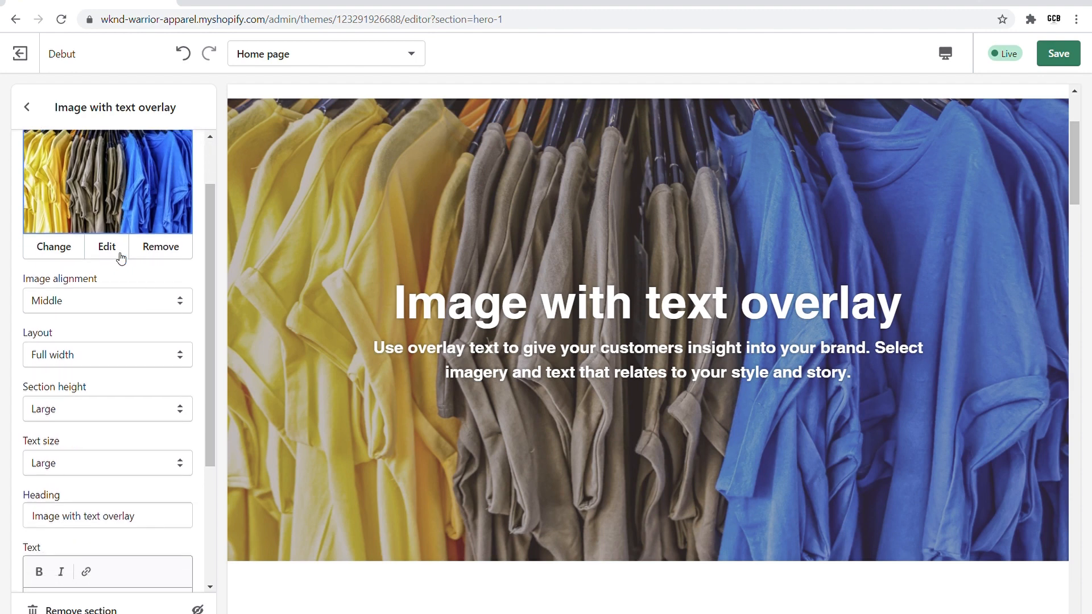
scroll(122, 259, "down", 2)
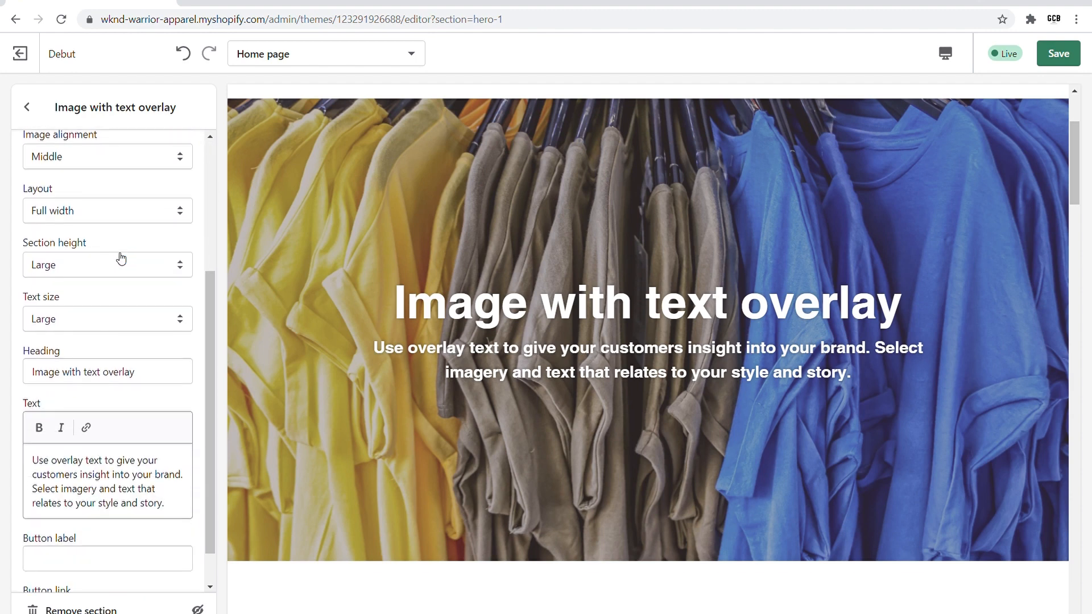
scroll(121, 259, "down", 1)
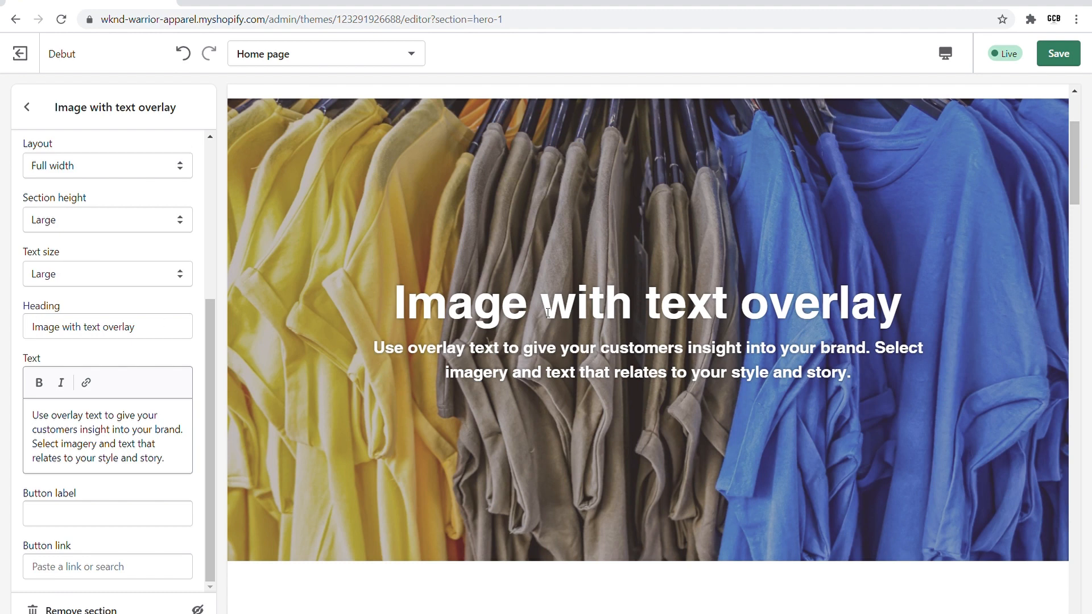
left_click(98, 328)
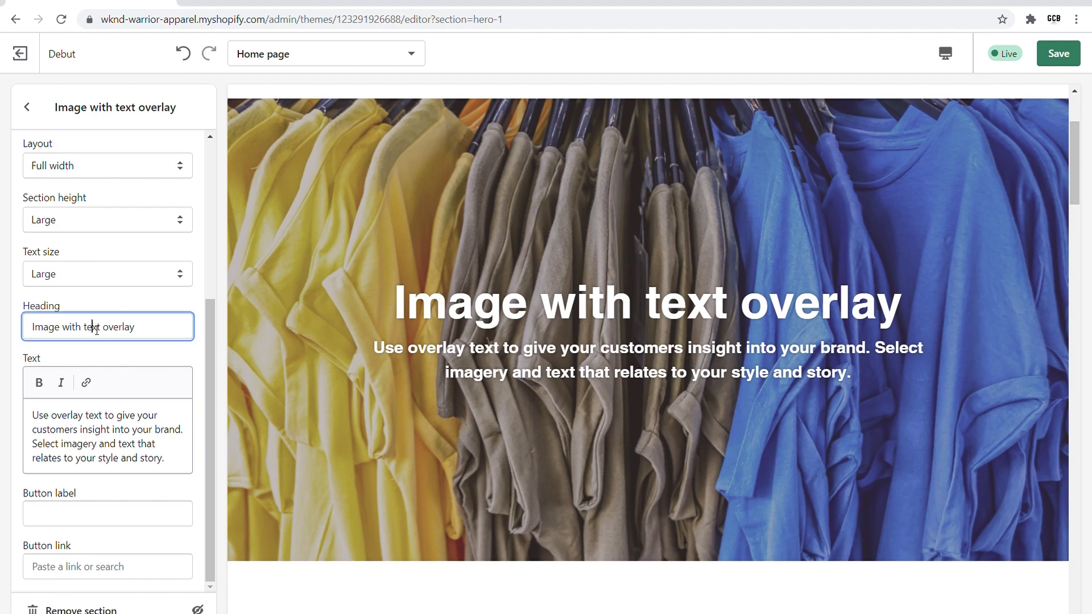
key("ctrl+a")
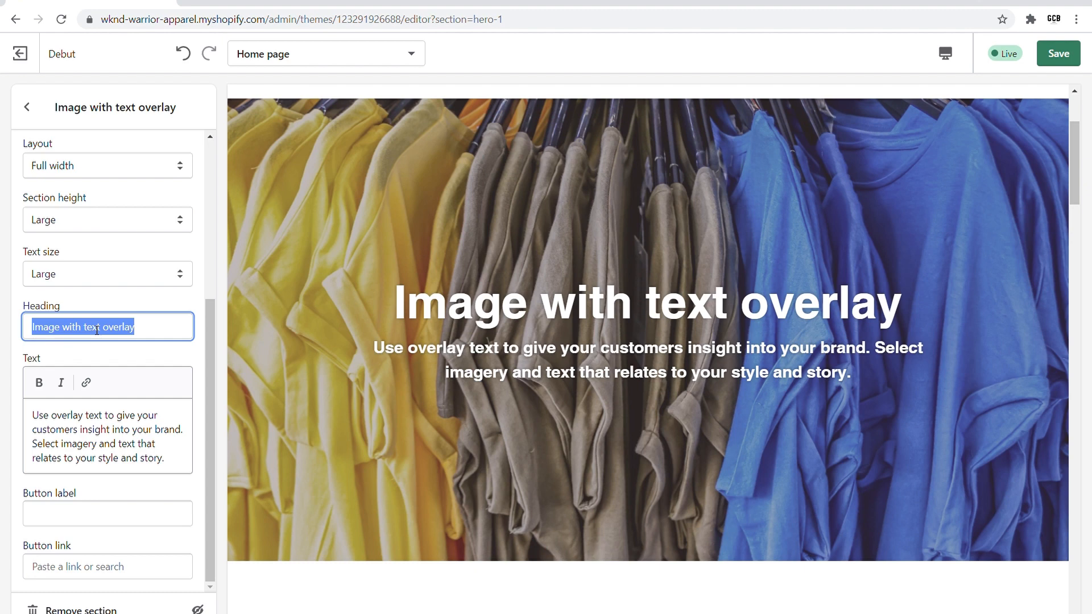
type("Sho")
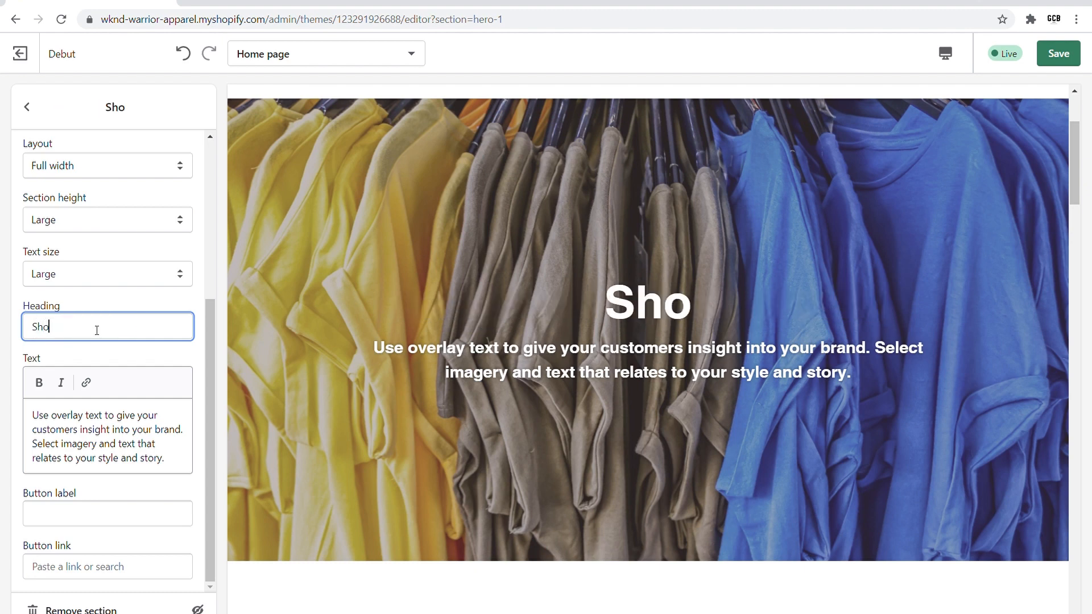
type("p Now")
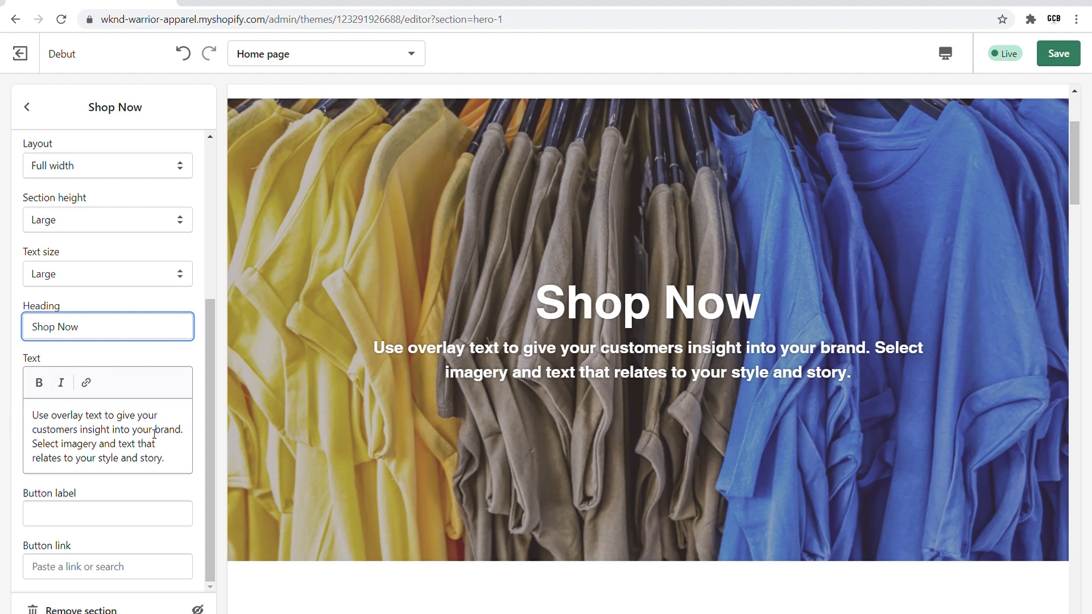
Replace the overlay section's body text with "WE HAVE AWESOME APPAREL"
left_click_drag(171, 467, 25, 403)
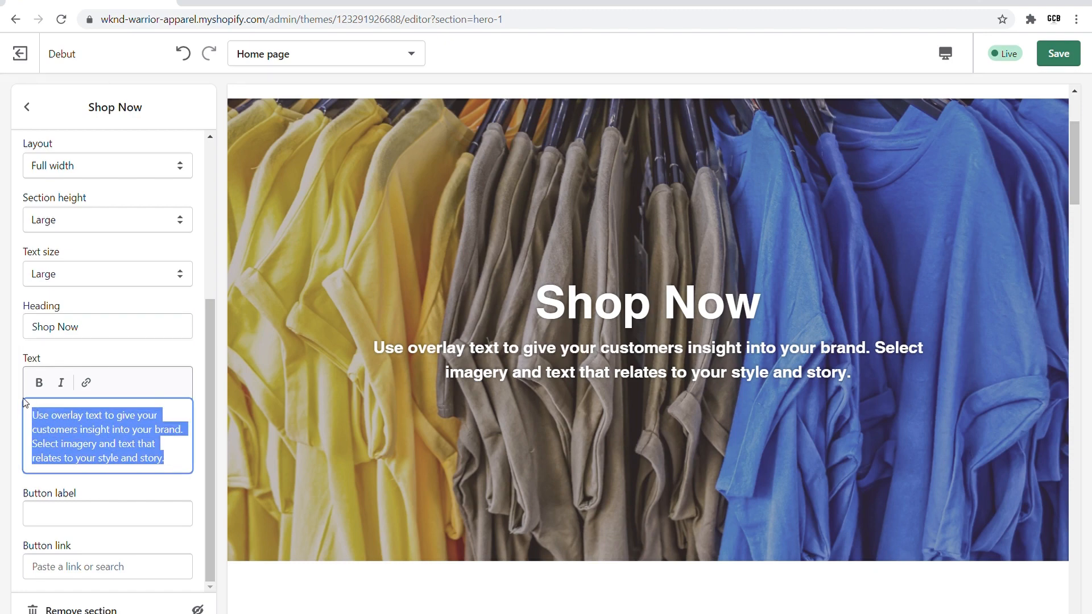
type("WE")
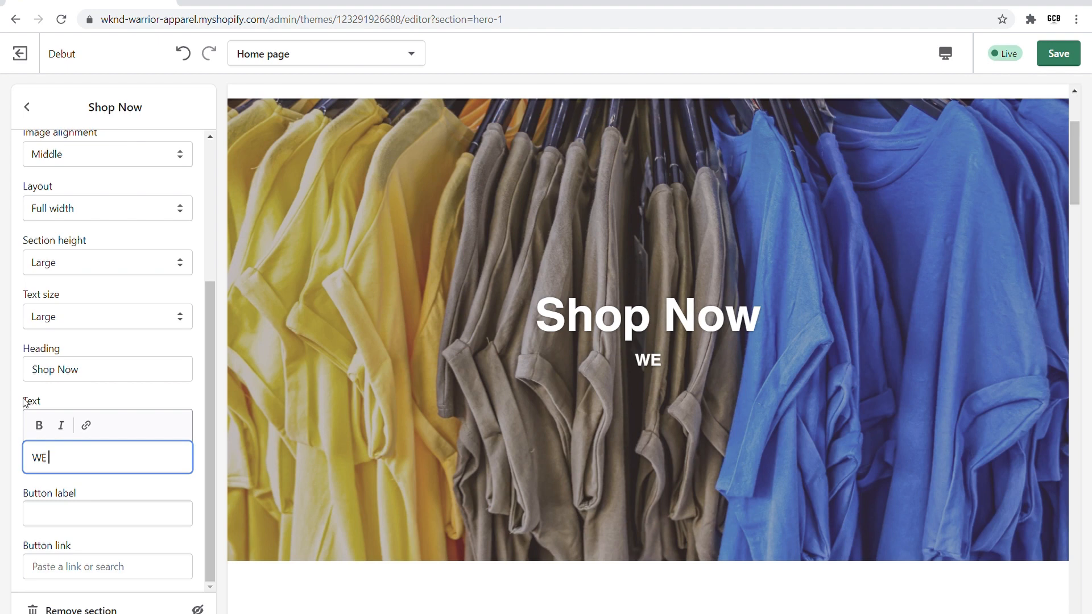
type(" HAVE AW")
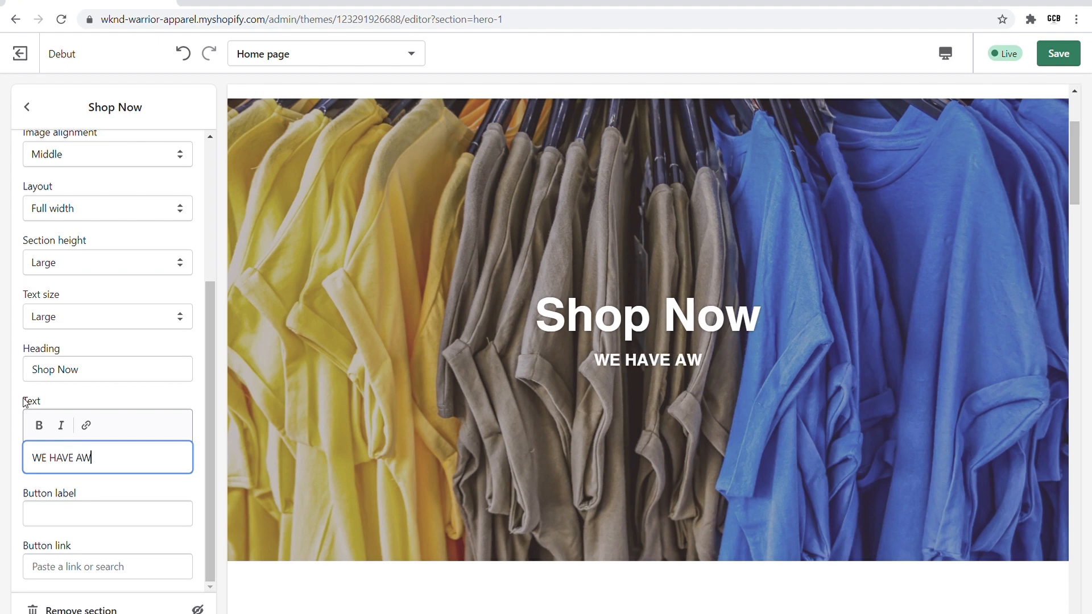
type("ESAO")
key("BackSpace")
key("BackSpace")
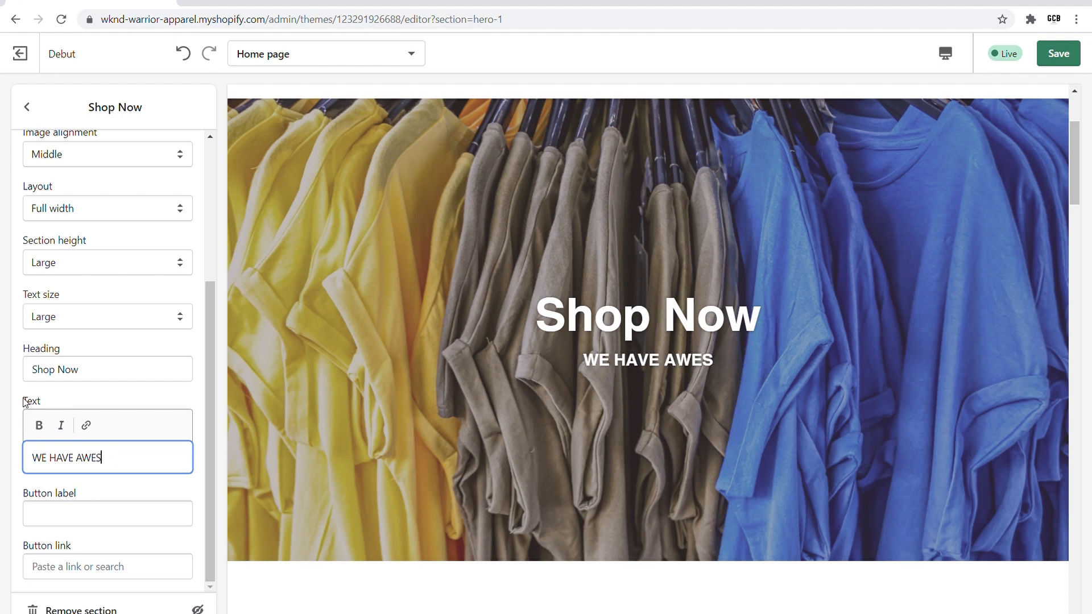
type("OME APPAREL")
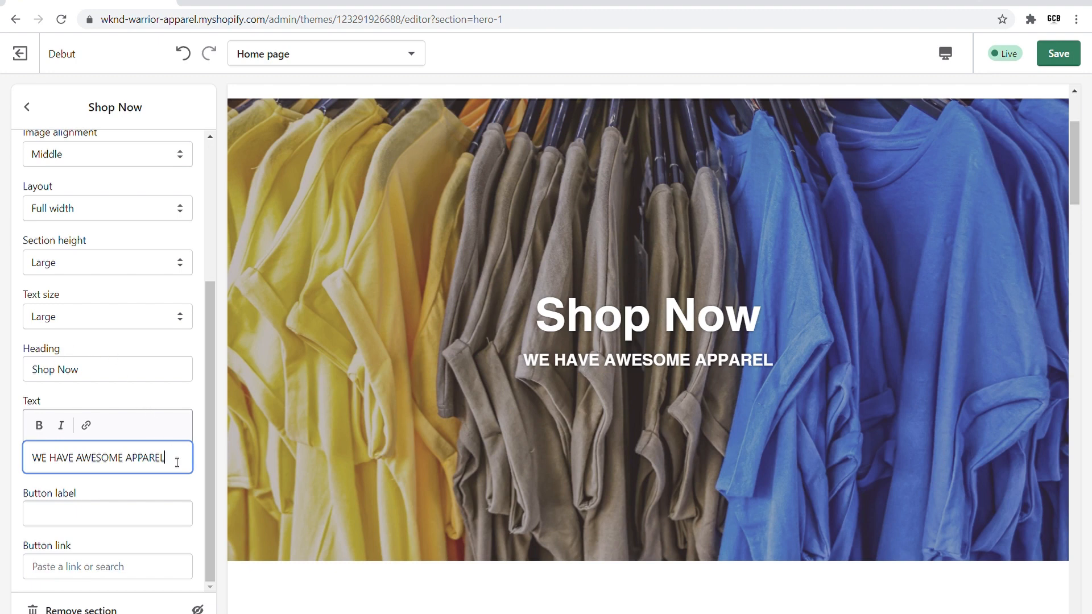
Clear both the body text and the heading of the image overlay section
left_click_drag(177, 462, 2, 368)
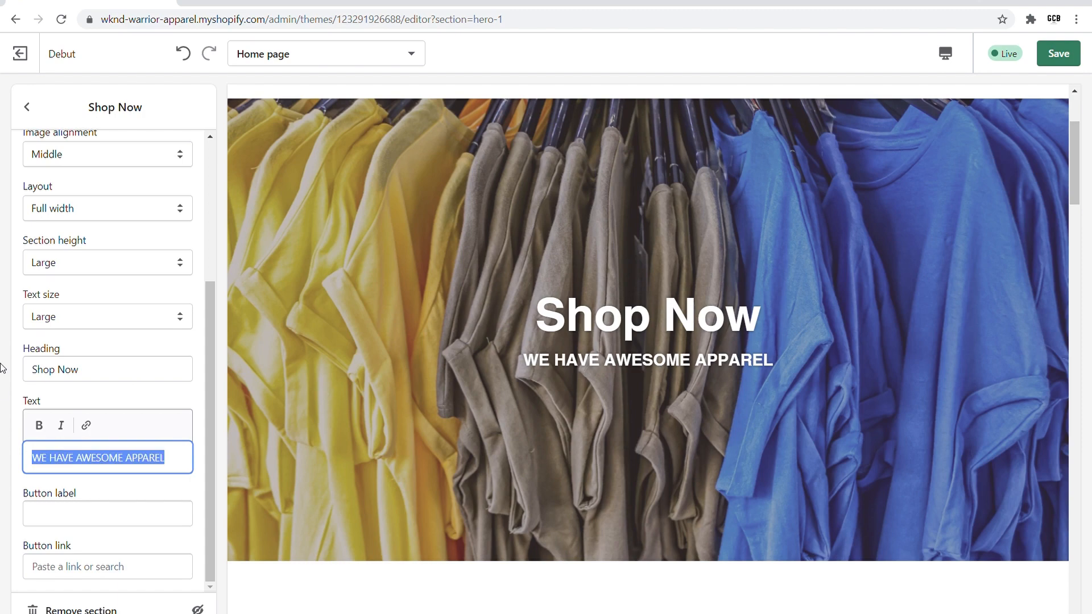
key("BackSpace")
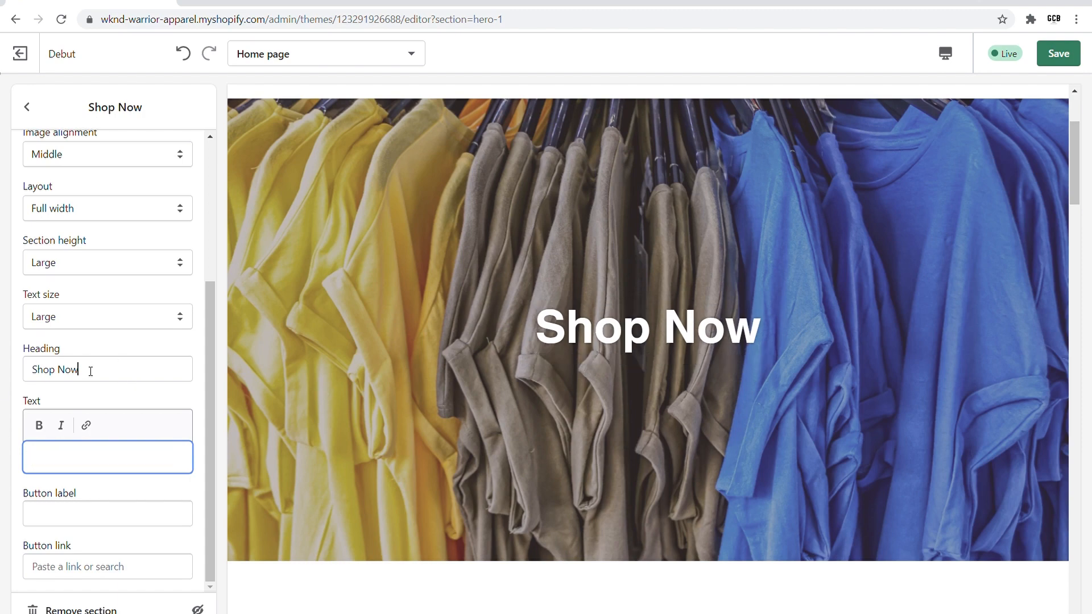
left_click_drag(89, 369, 1, 345)
key("BackSpace")
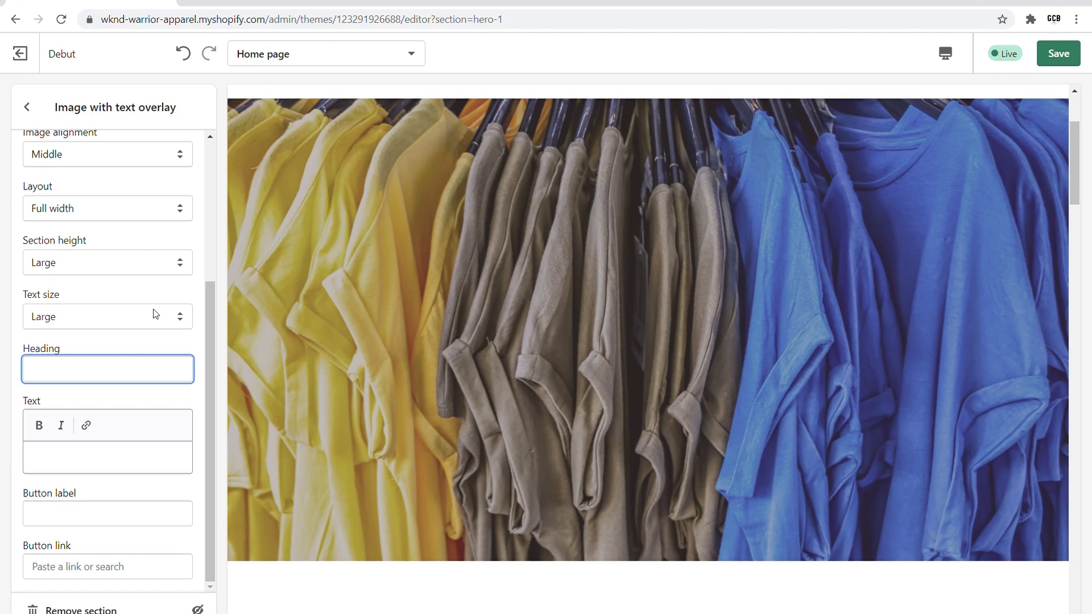
Set the image overlay section's button label to "SHOP NOW"
left_click(81, 519)
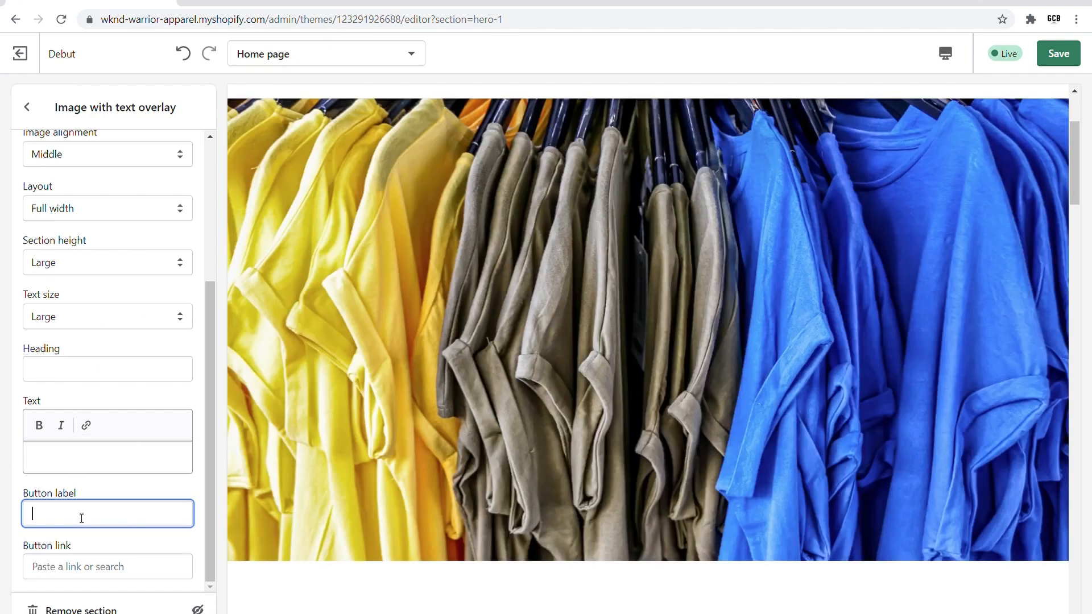
type("SHOP")
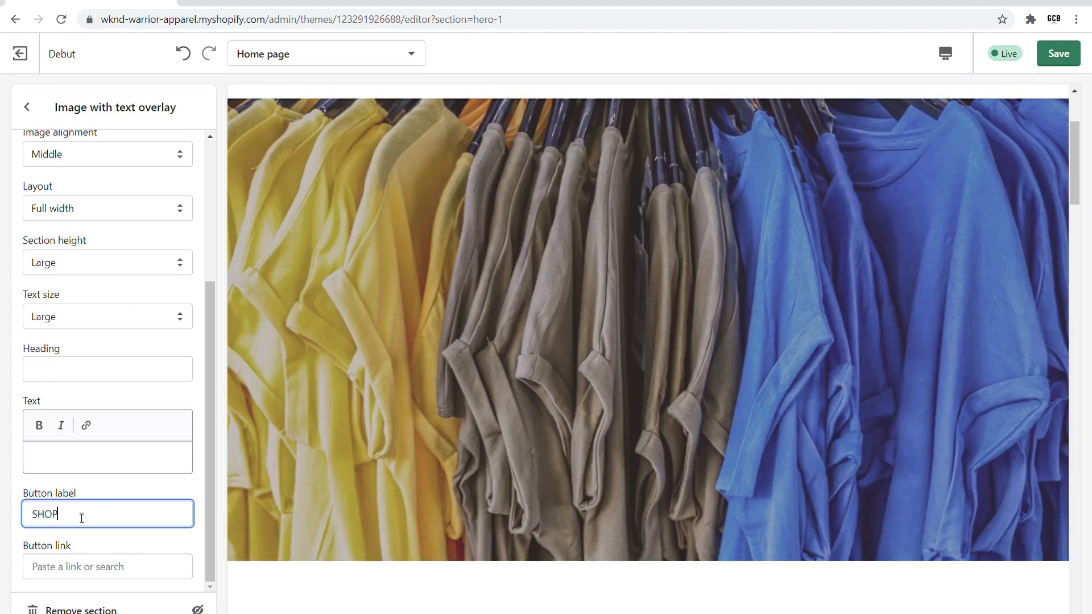
type(" NO")
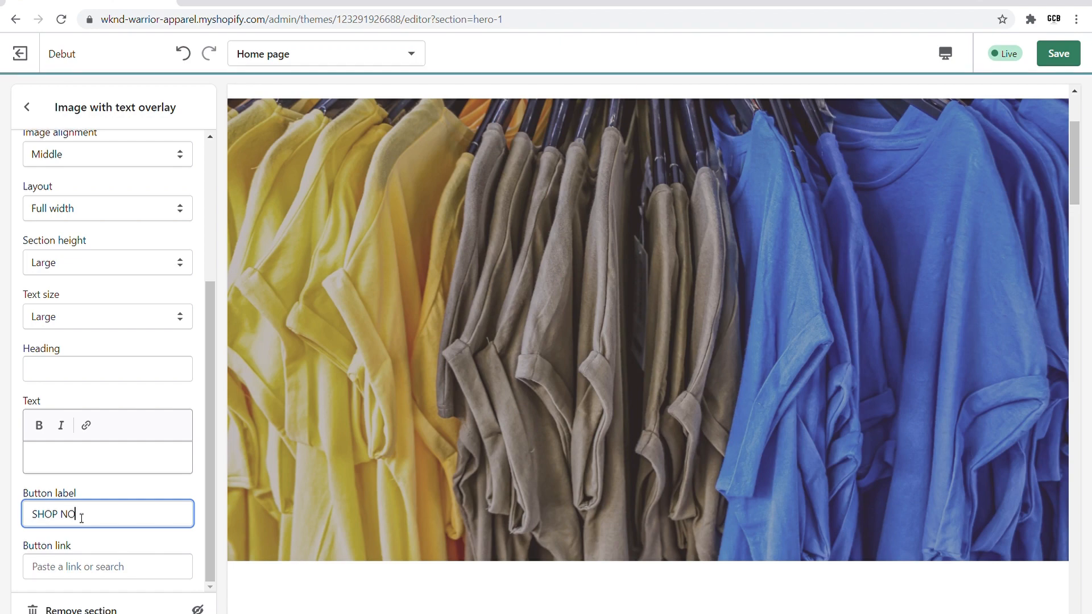
type("W")
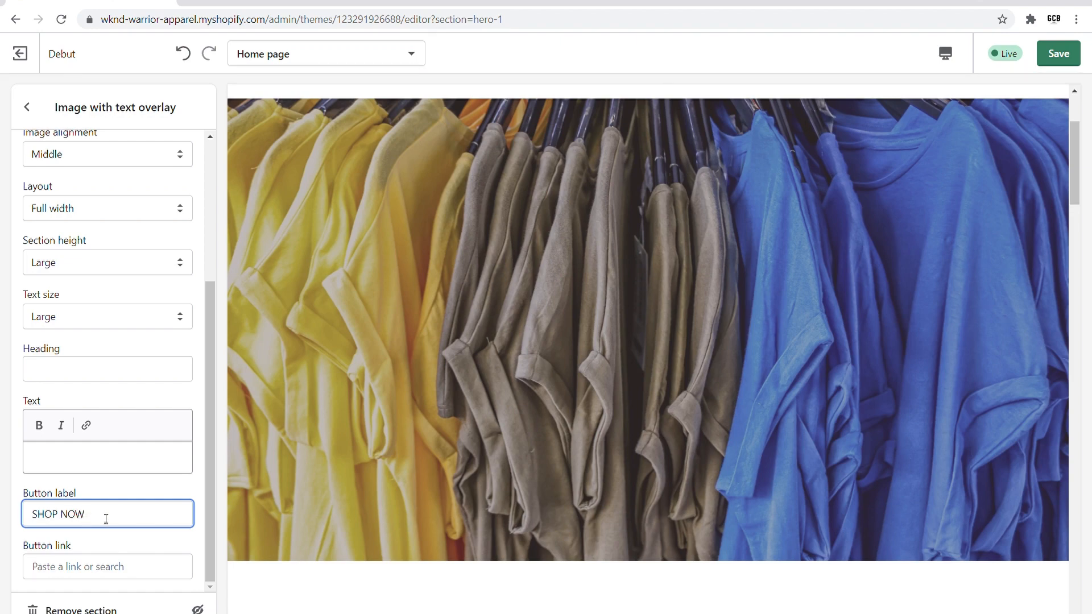
Link the overlay section's button to the T-shirts collection and return to the home page's section list
left_click(93, 568)
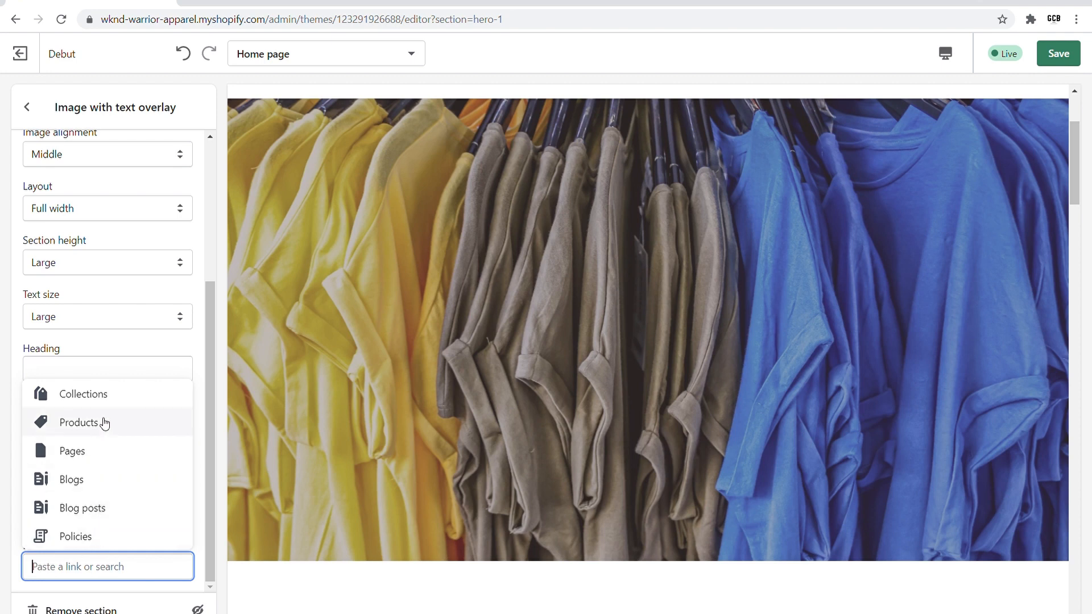
left_click(130, 396)
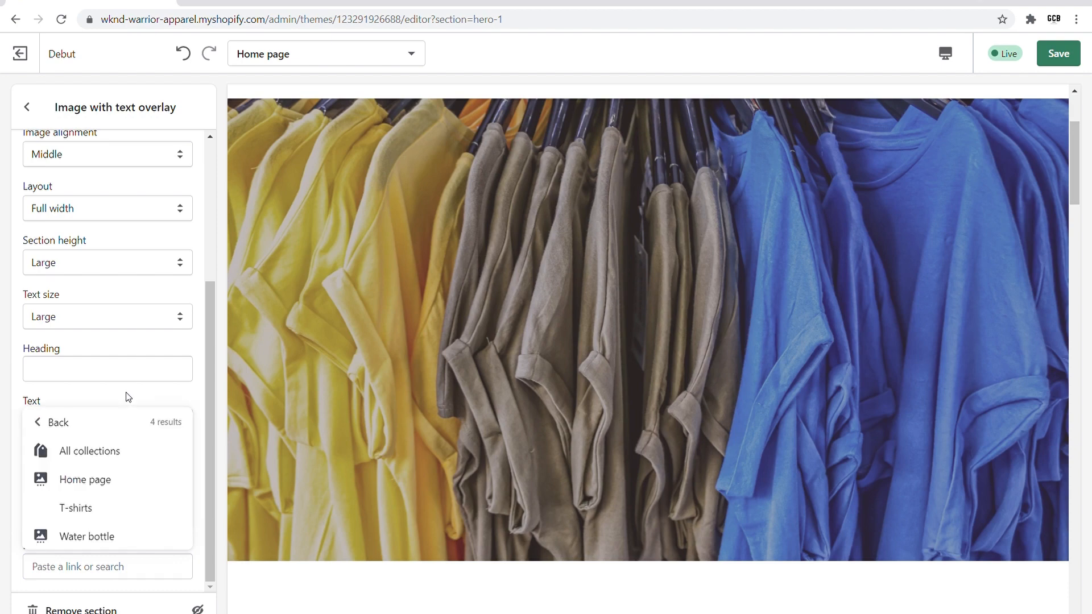
left_click(60, 508)
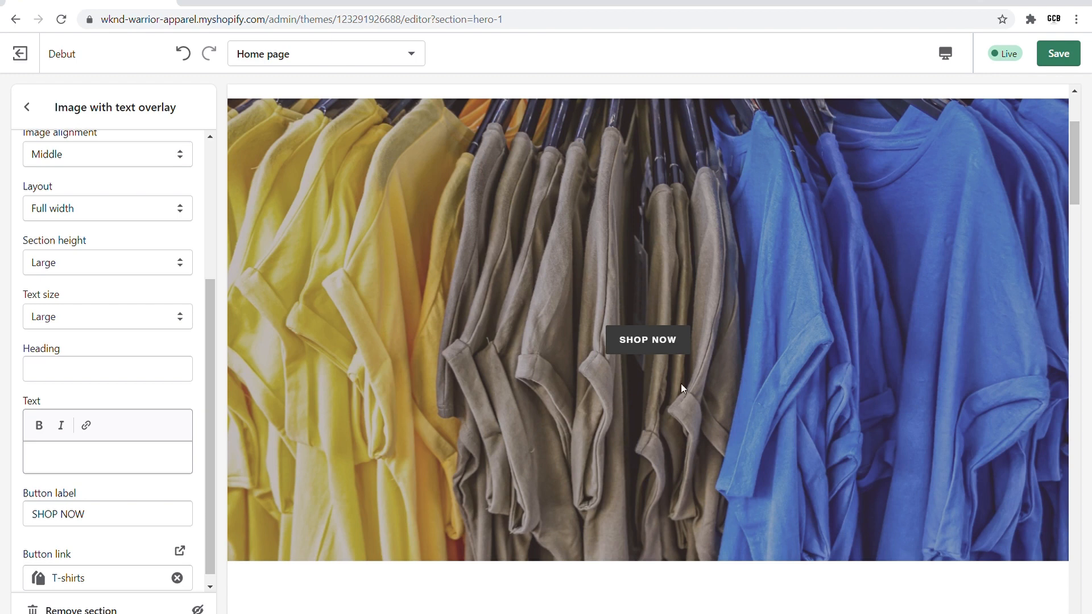
scroll(161, 273, "down", 1)
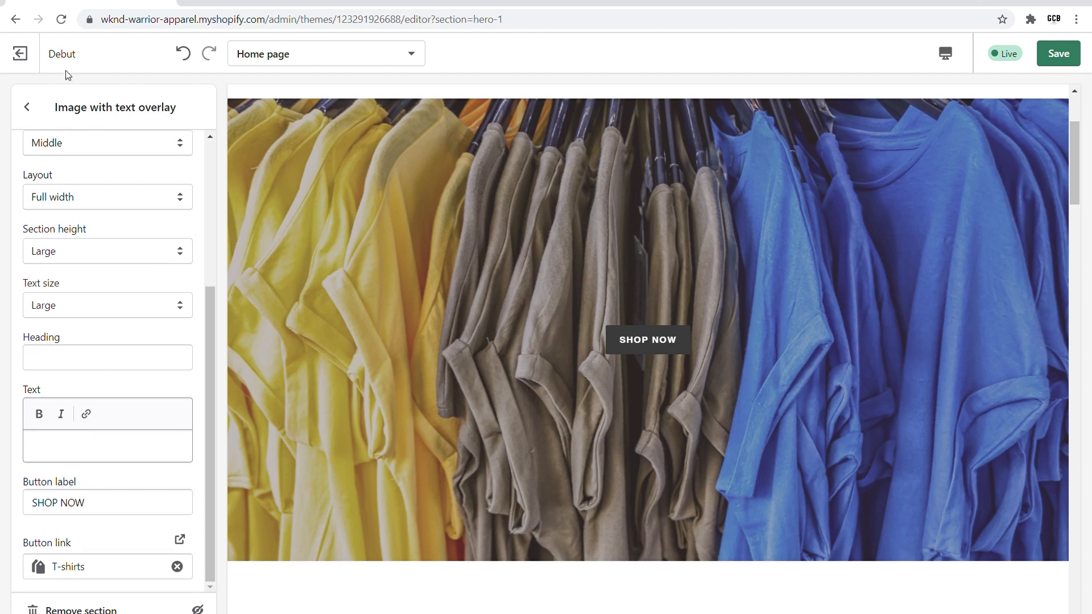
left_click(25, 110)
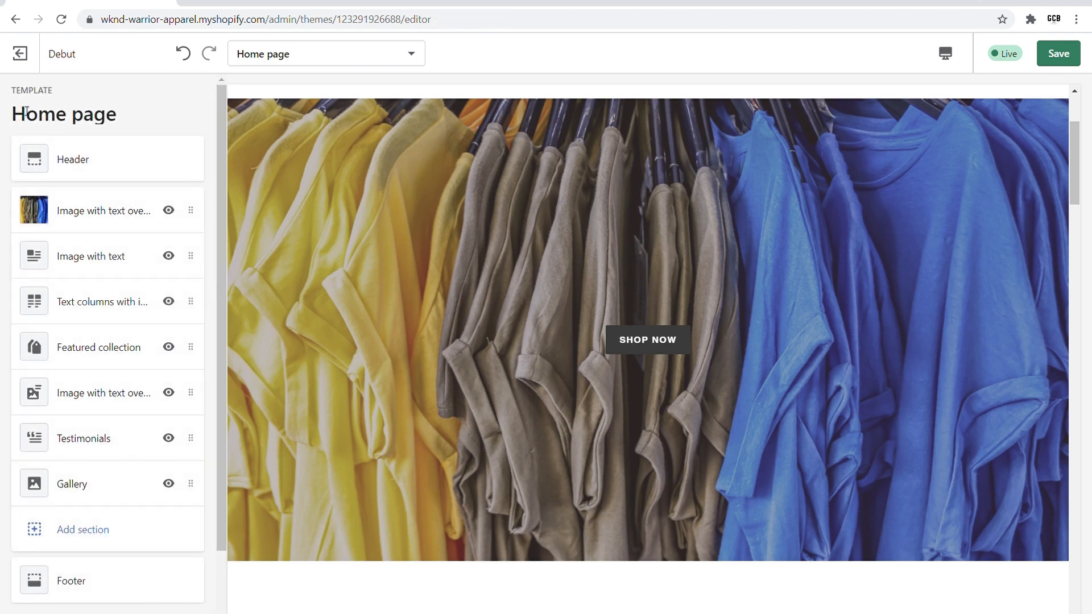
Set the Image with text section's image to the plain white T-shirt from the image library
scroll(380, 251, "down", 6)
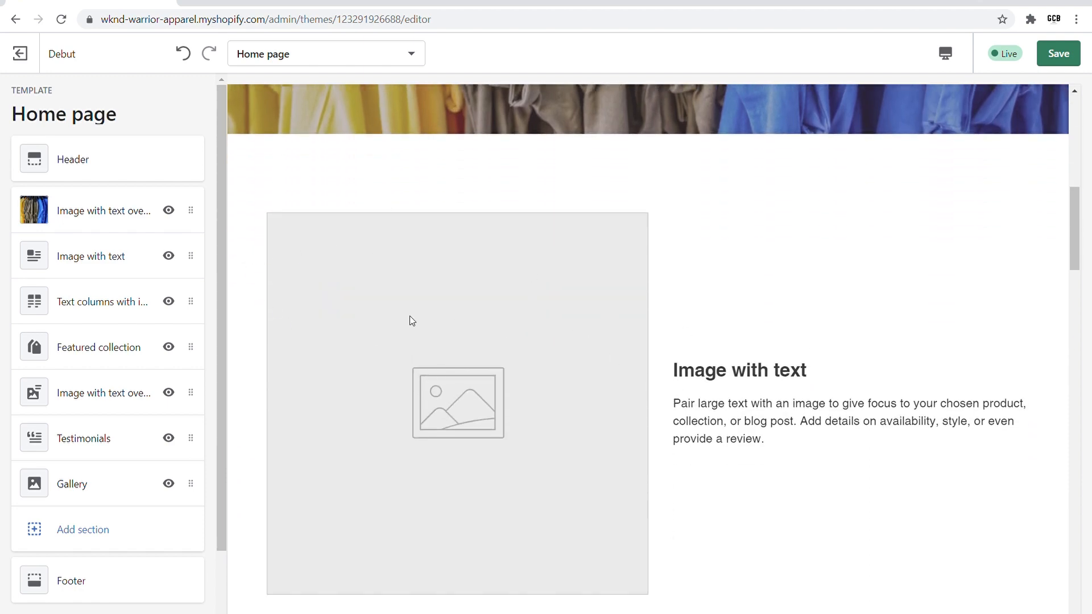
left_click(82, 257)
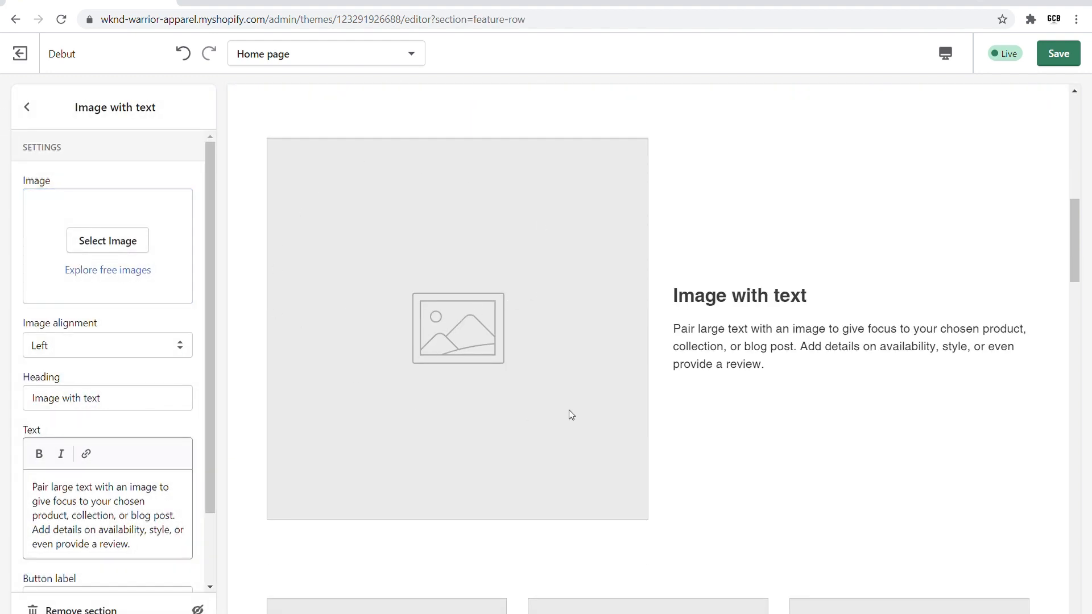
left_click(120, 246)
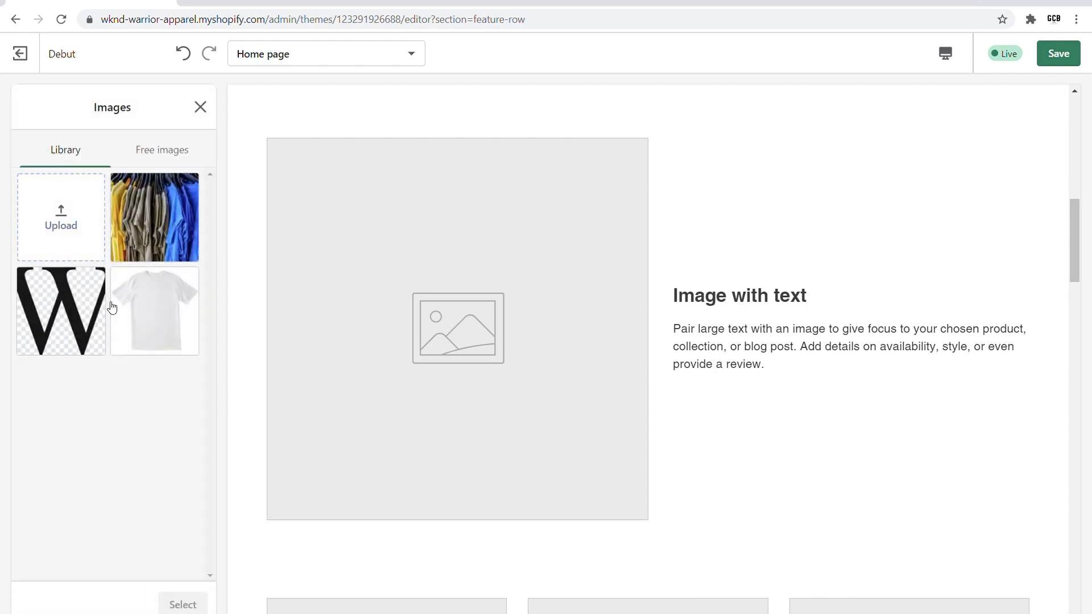
left_click(160, 305)
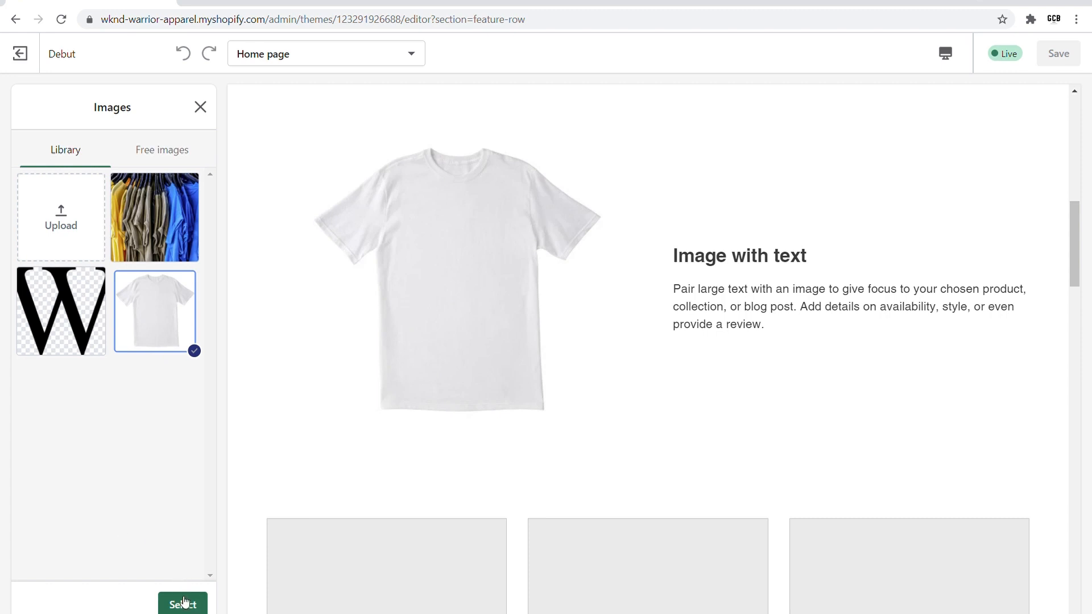
left_click(183, 602)
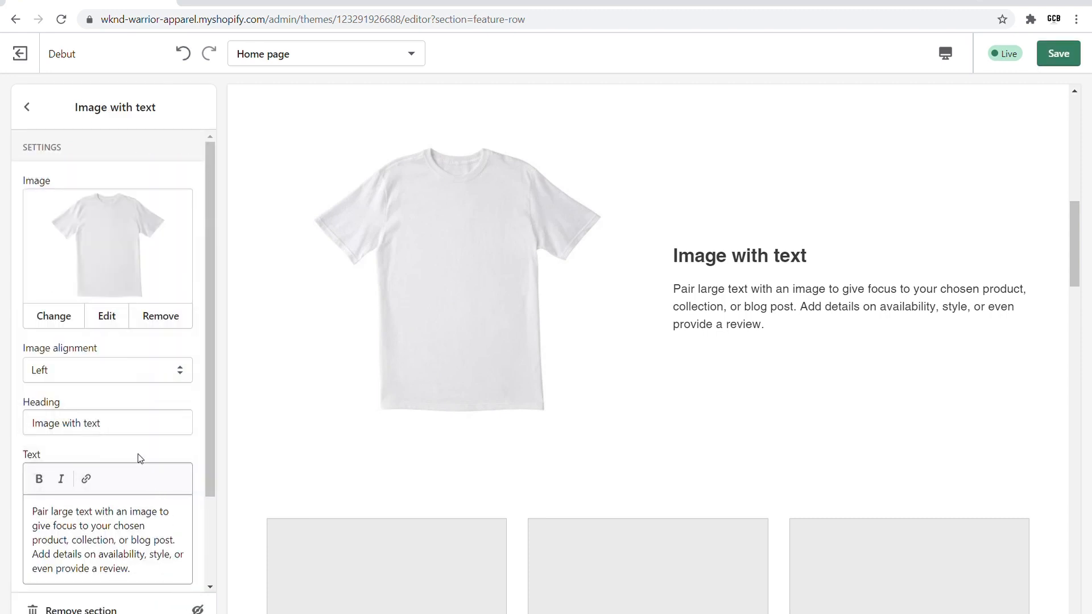
Set the Image with text section's button label to "SHOP NOW"
scroll(140, 450, "down", 1)
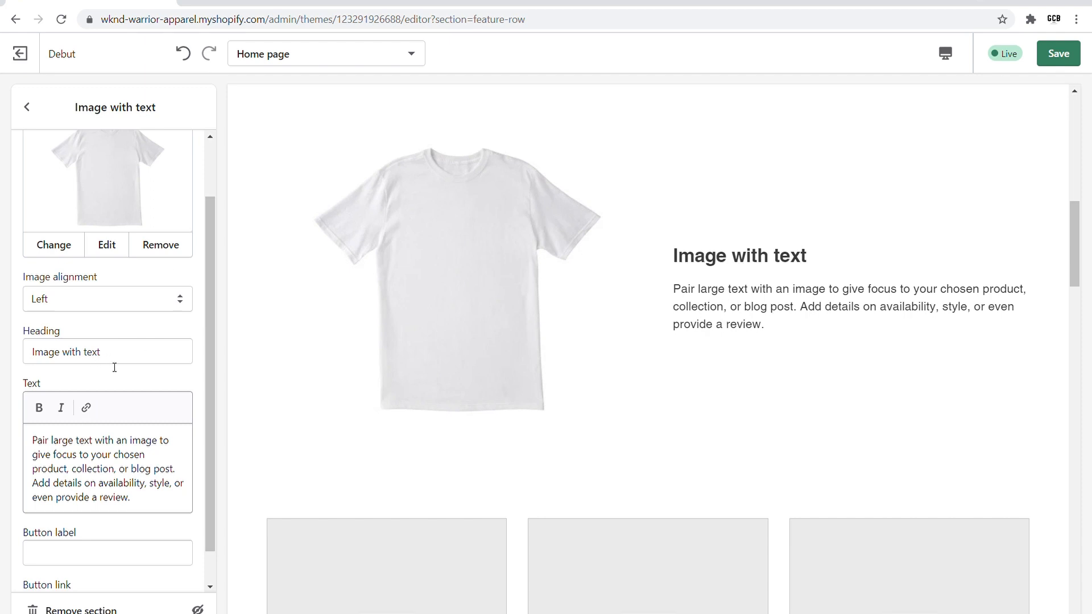
scroll(107, 333, "down", 1)
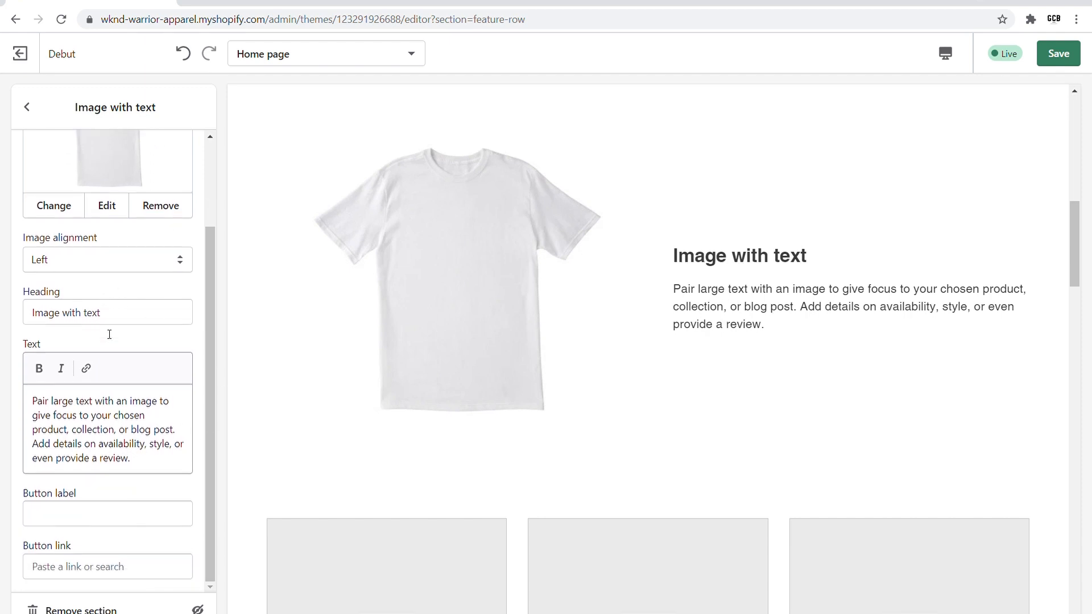
left_click(104, 521)
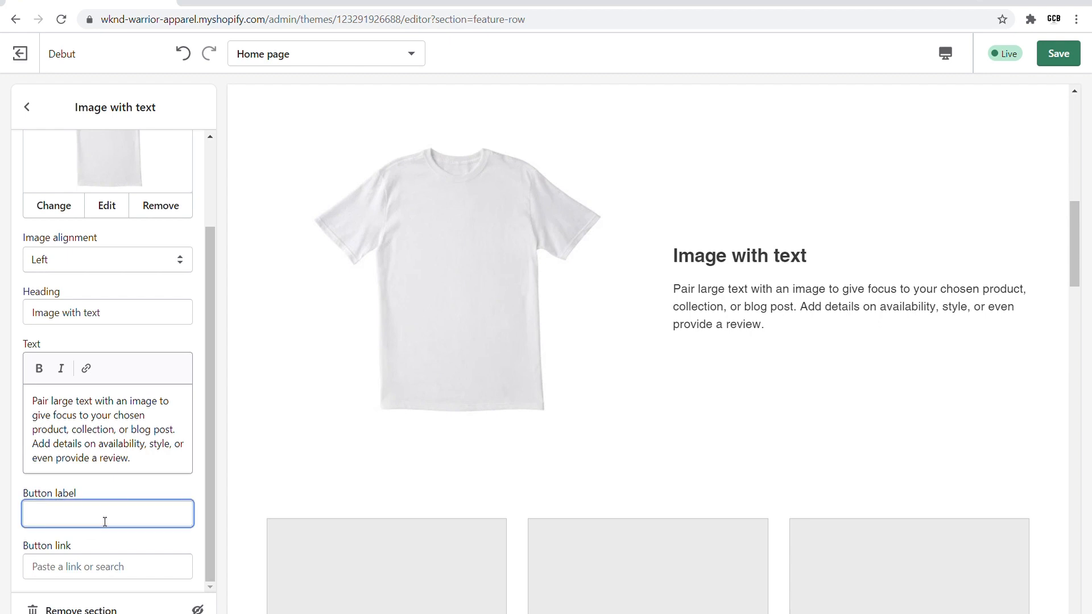
type("SHOP NOW")
Link the Image with text section's button to All products and return to the home page's section list
left_click(59, 573)
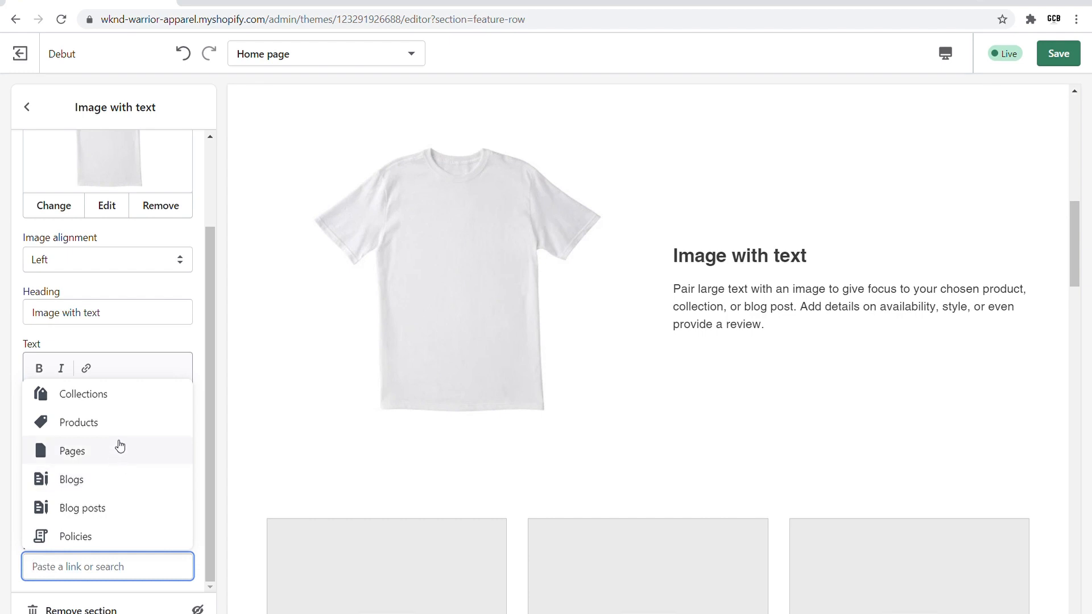
left_click(86, 422)
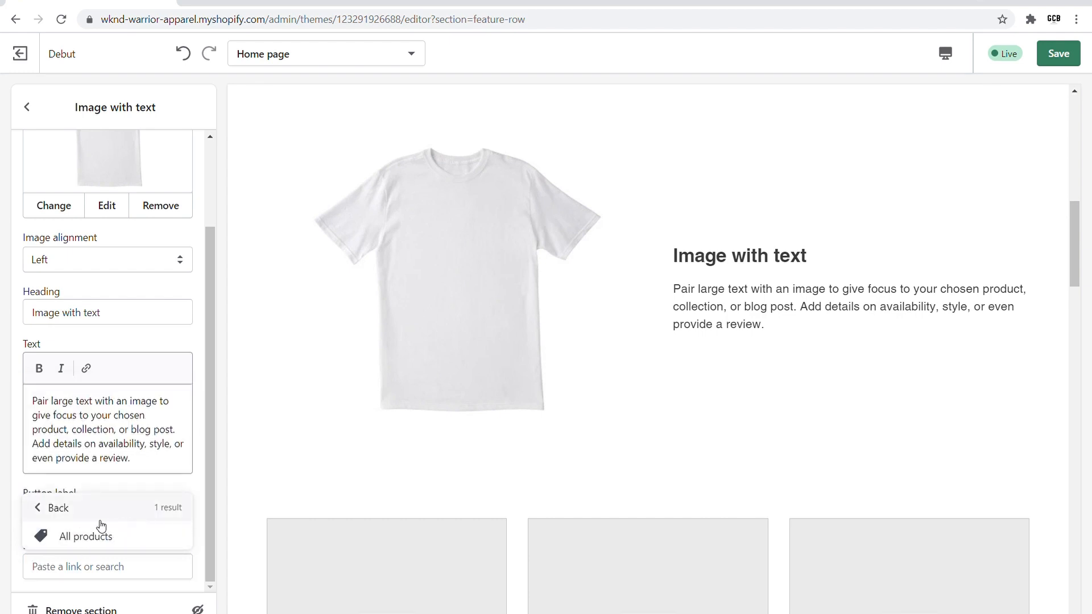
left_click(80, 536)
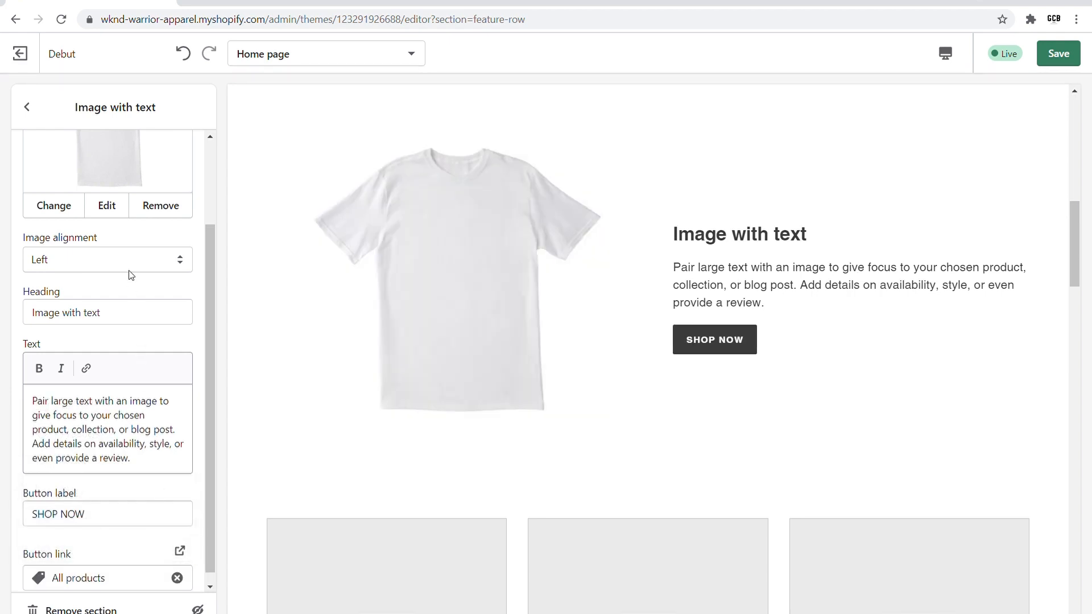
scroll(130, 274, "down", 1)
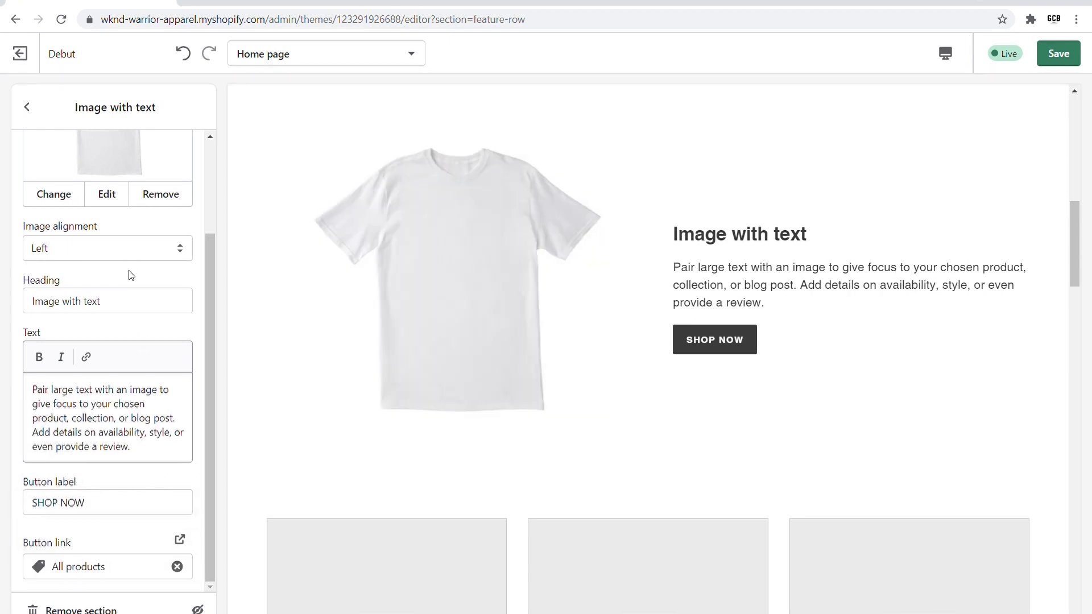
left_click(27, 108)
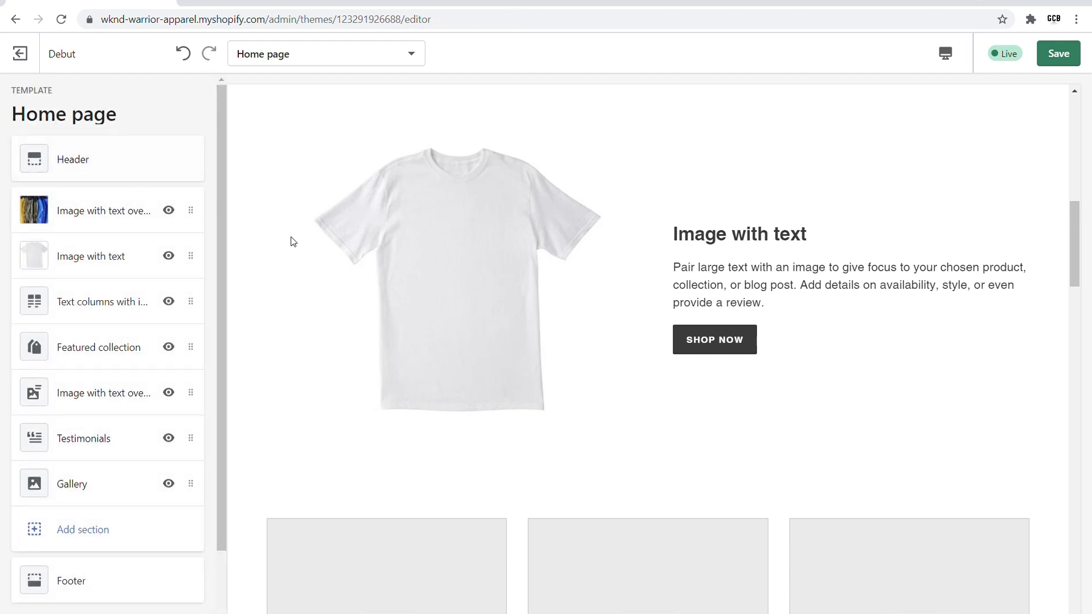
Hide the Text columns with images section on the home page and show it again
scroll(294, 242, "down", 3)
scroll(293, 243, "down", 3)
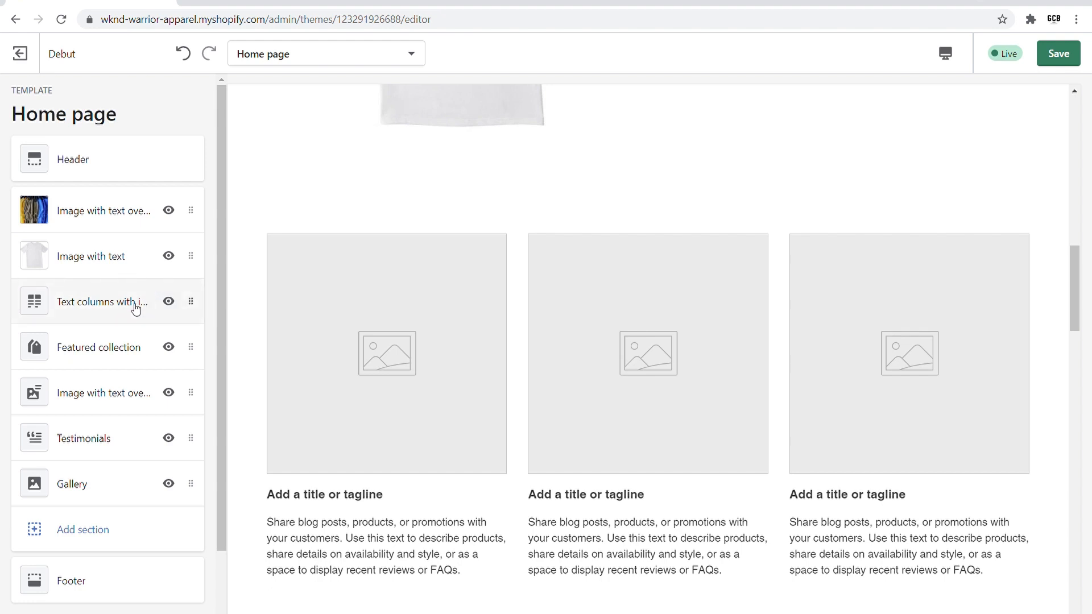
left_click(169, 302)
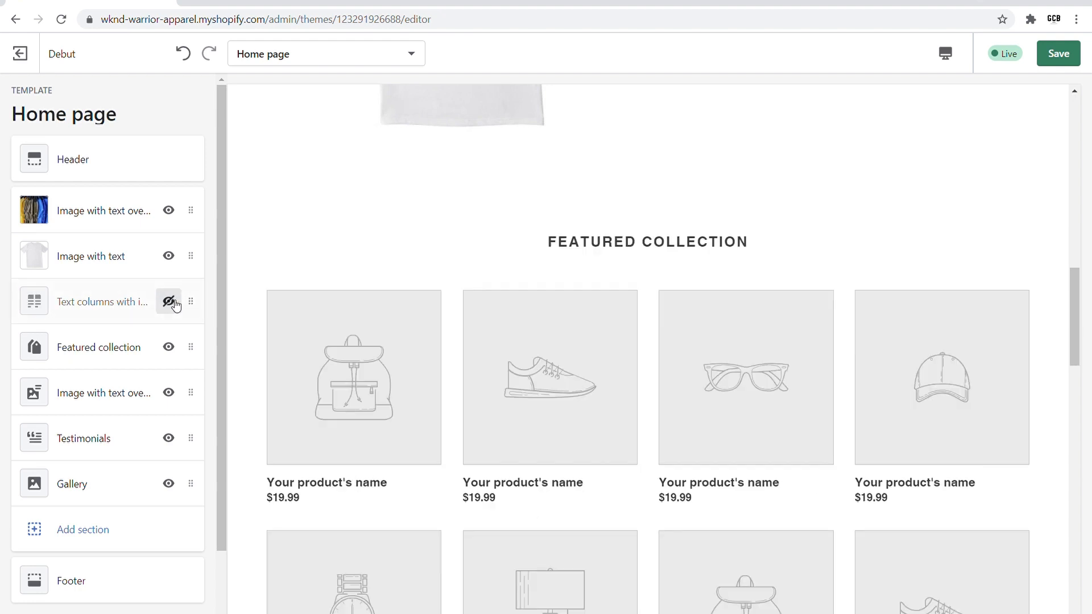
left_click(169, 302)
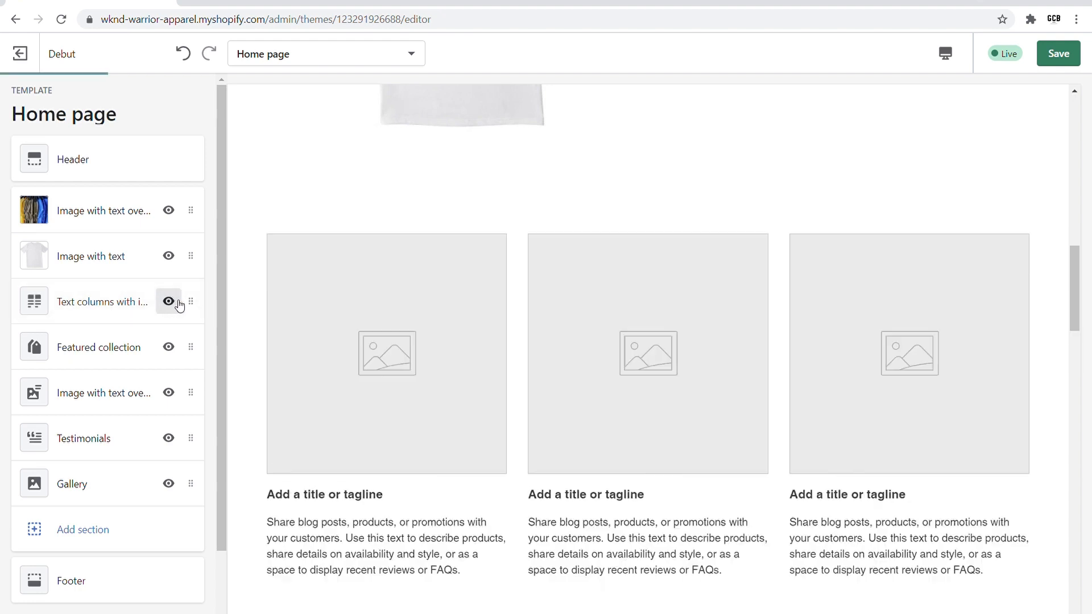
Remove the Text columns with images section from the home page
left_click(126, 305)
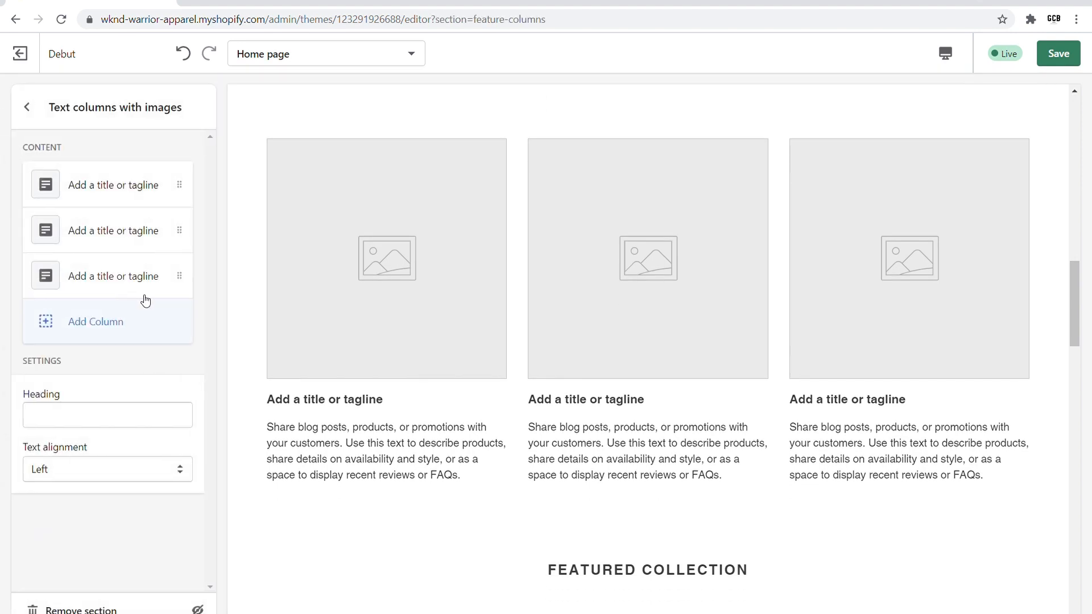
left_click(96, 610)
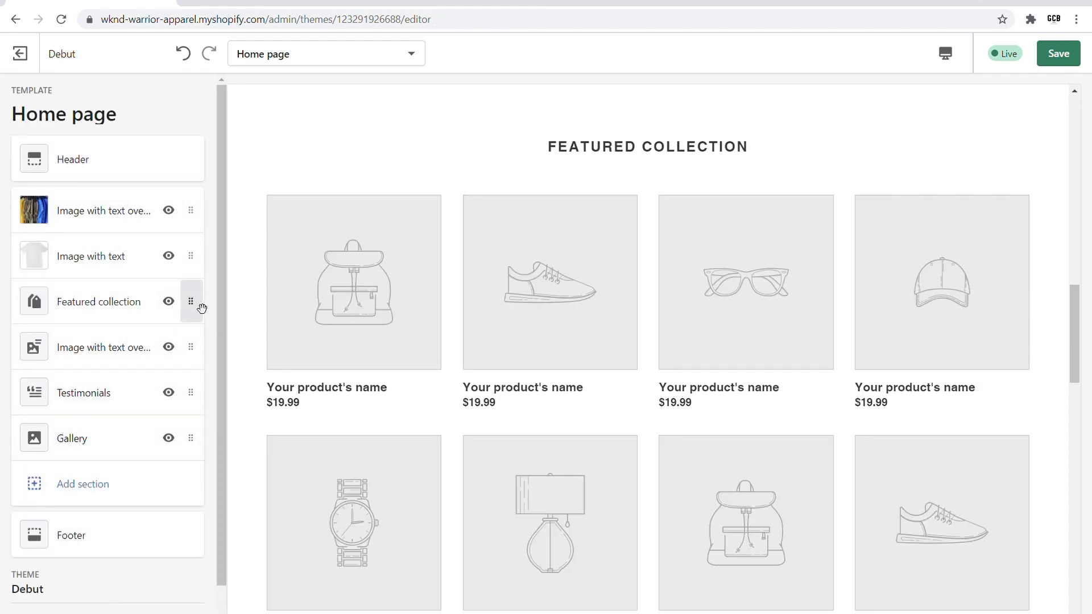
Look through the remaining home page sections in the preview, from the featured collection down to the footer
mouse_move(204, 306)
left_mouse_down()
mouse_move(194, 452)
mouse_move(204, 309)
left_mouse_up()
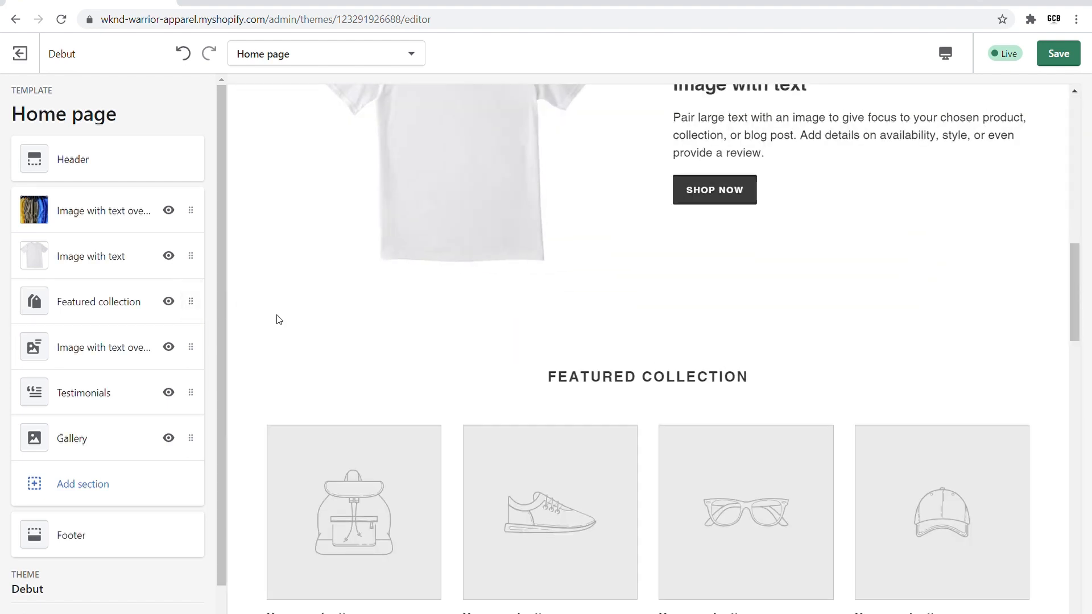
scroll(274, 333, "down", 2)
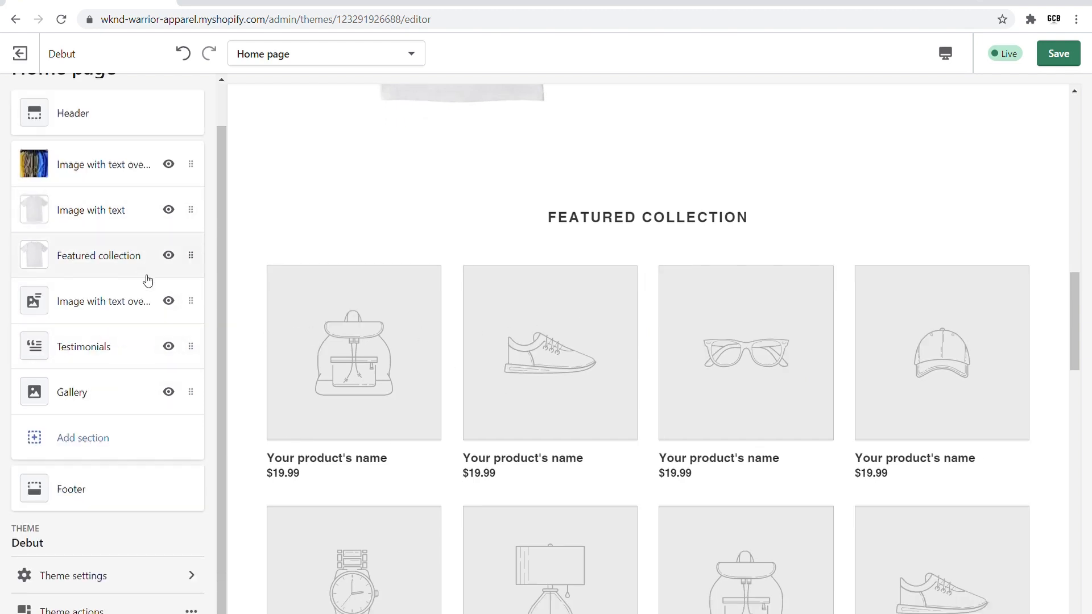
scroll(337, 296, "down", 10)
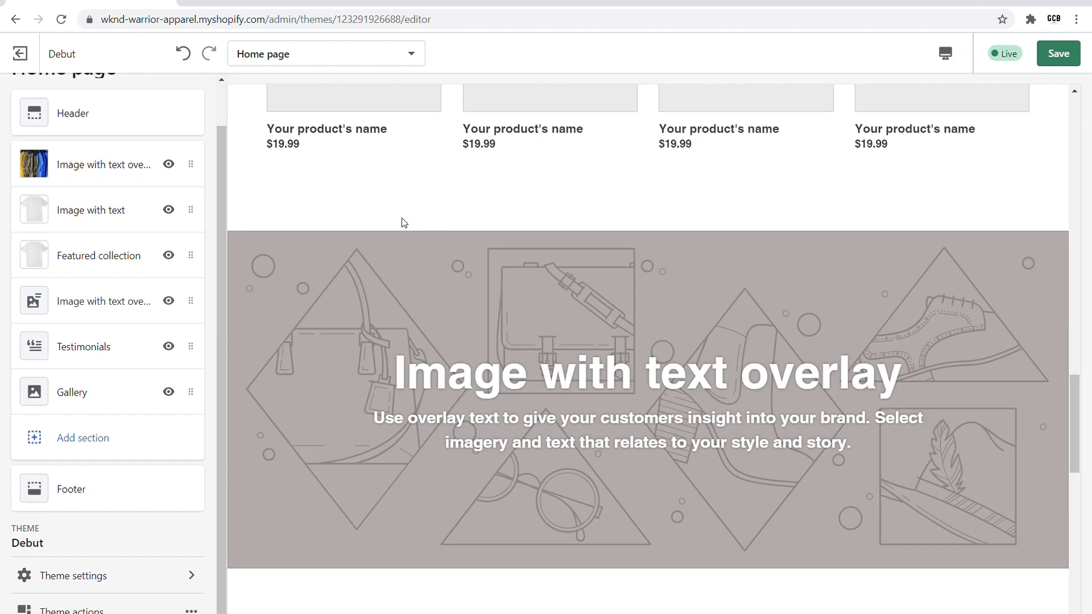
scroll(319, 341, "down", 3)
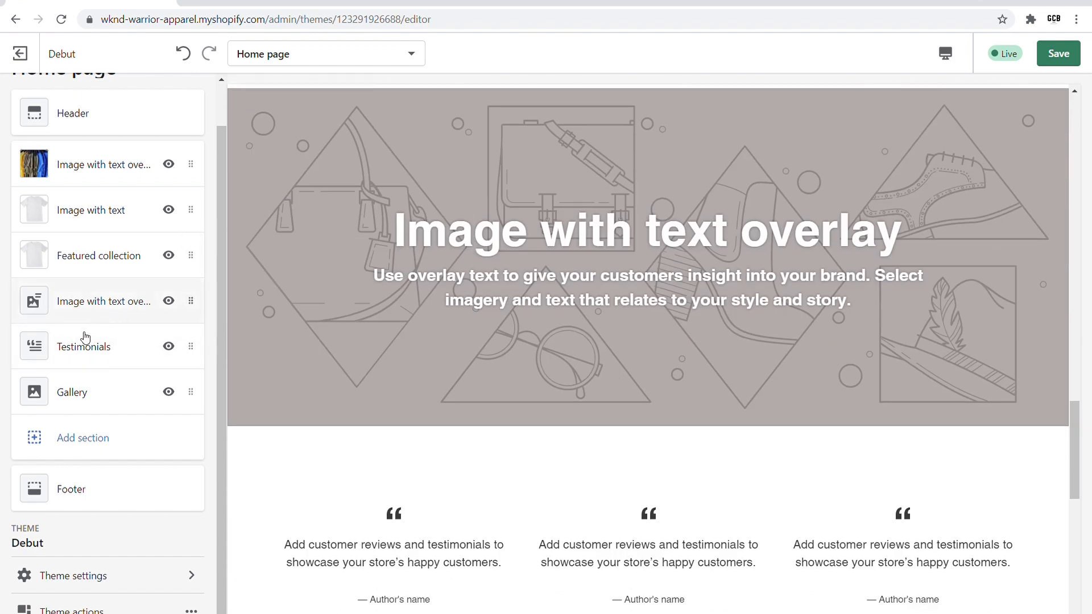
scroll(518, 379, "down", 3)
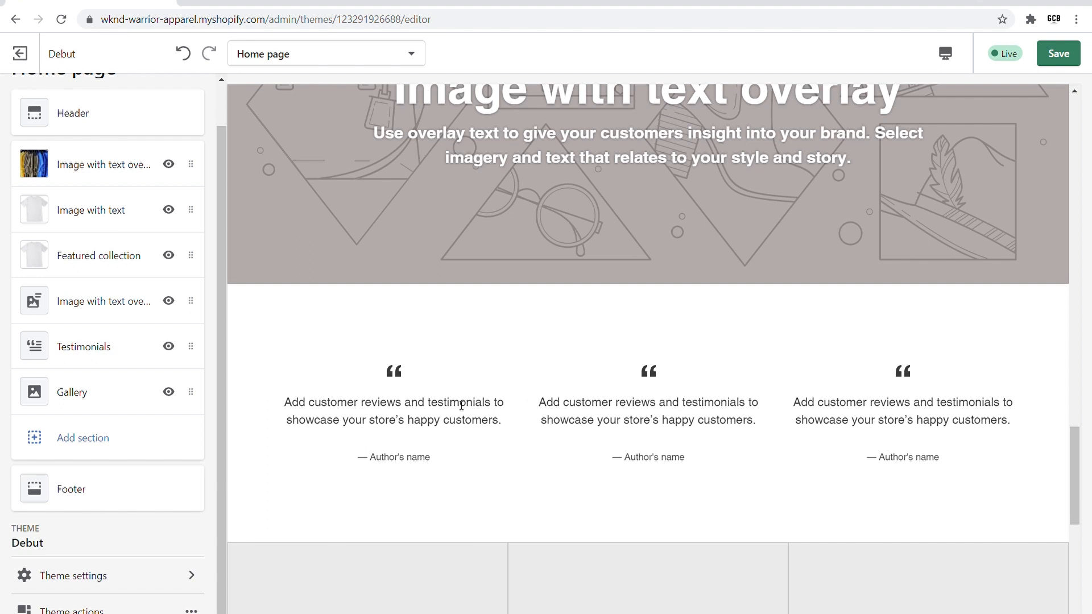
scroll(438, 388, "down", 7)
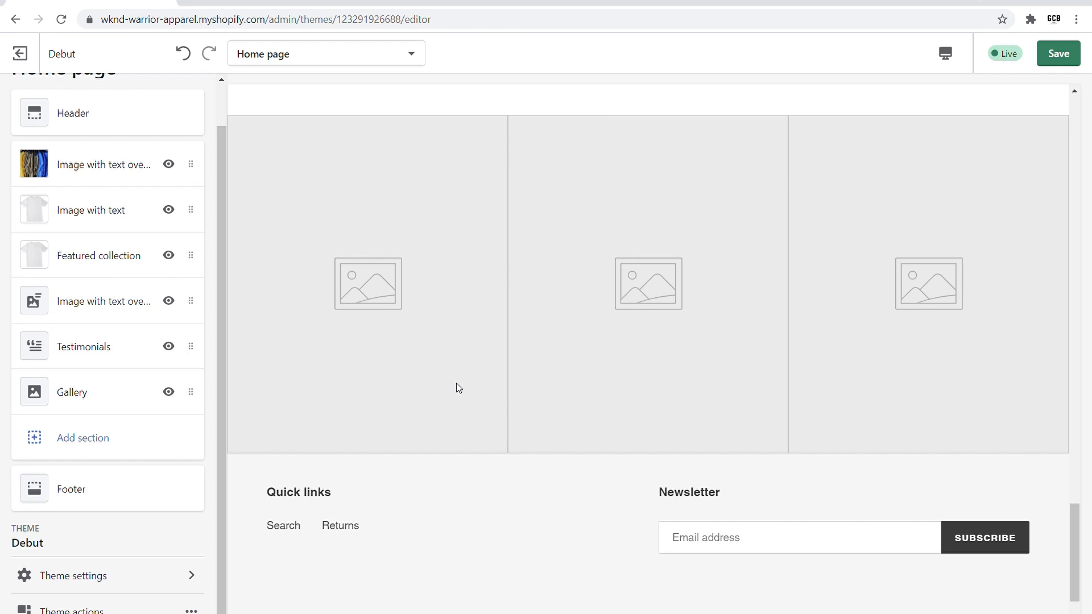
Look through the available section types and add a Newsletter section to the home page
left_click(95, 436)
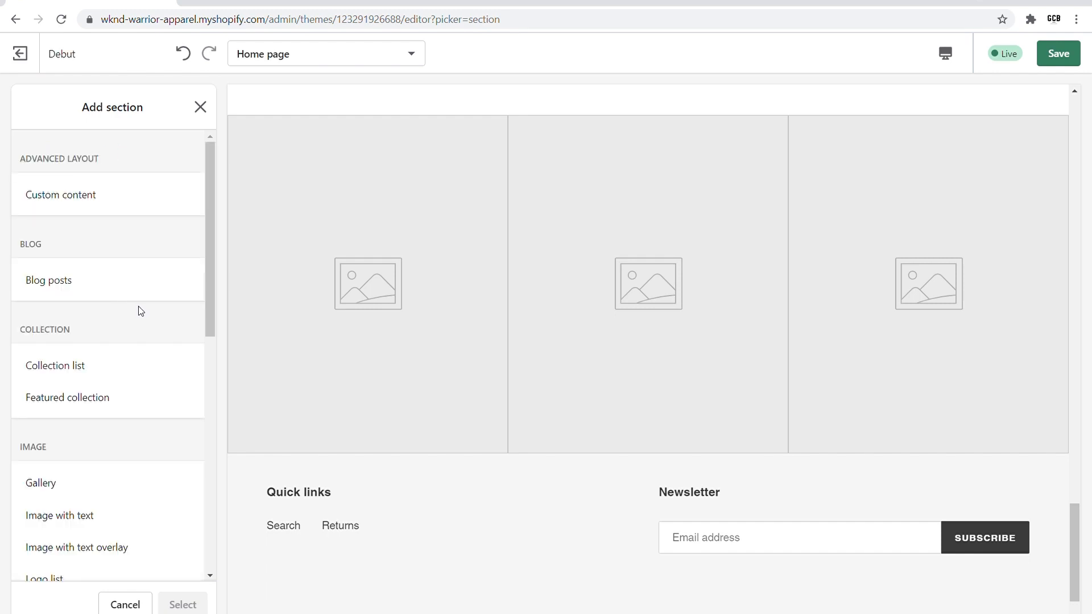
scroll(140, 311, "down", 9)
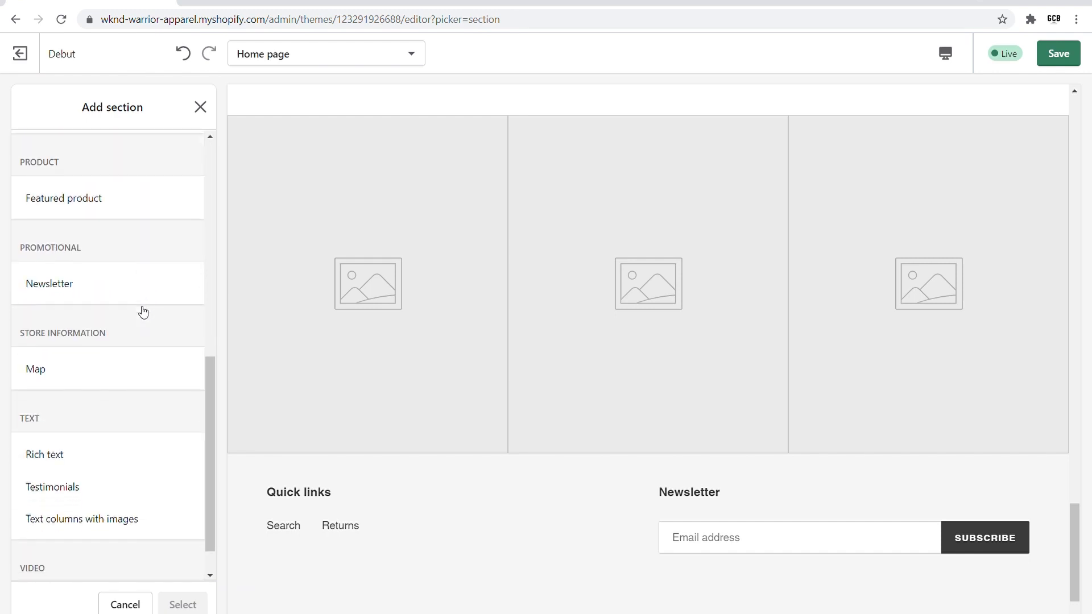
scroll(143, 313, "down", 1)
scroll(142, 312, "up", 9)
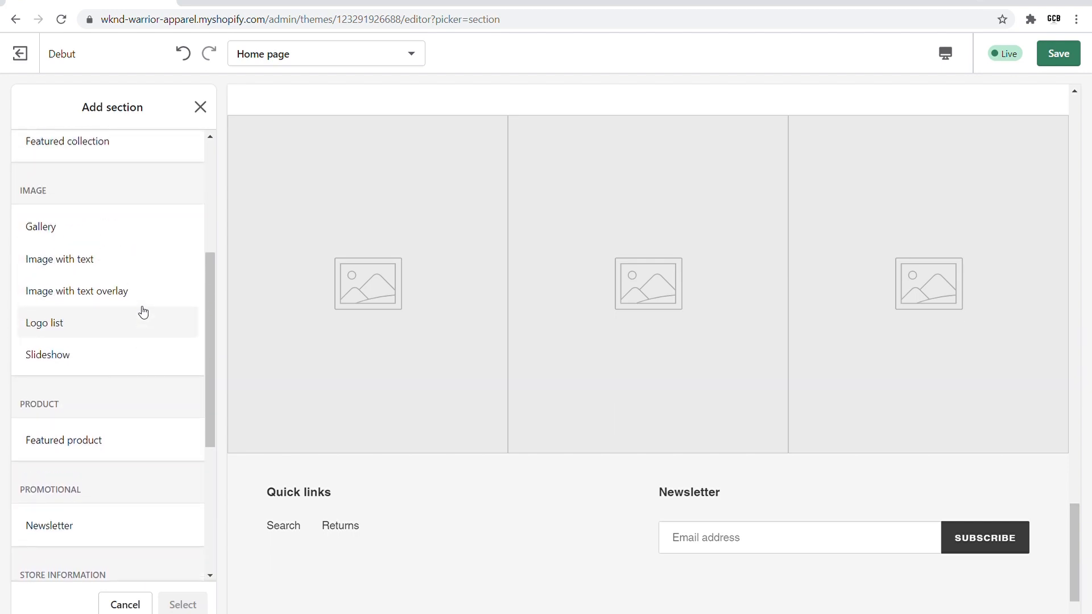
scroll(143, 312, "down", 2)
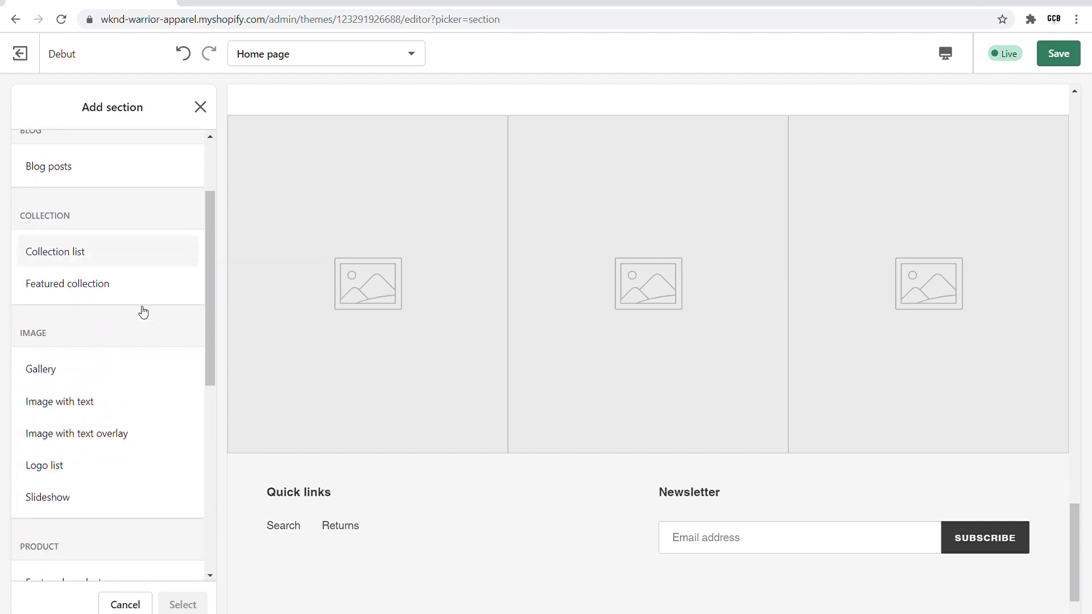
scroll(142, 313, "down", 10)
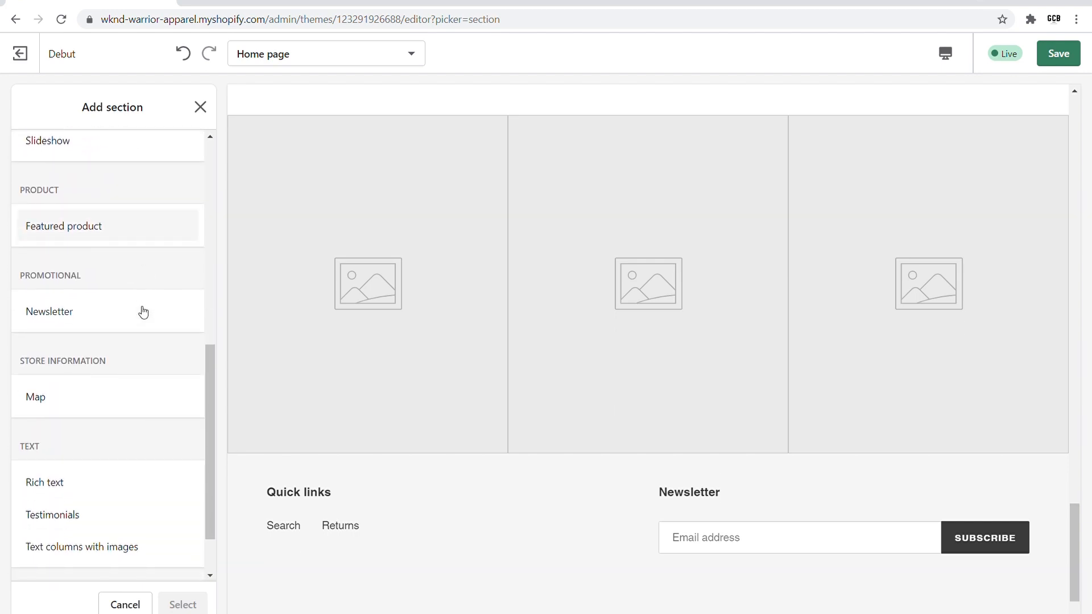
scroll(143, 313, "down", 2)
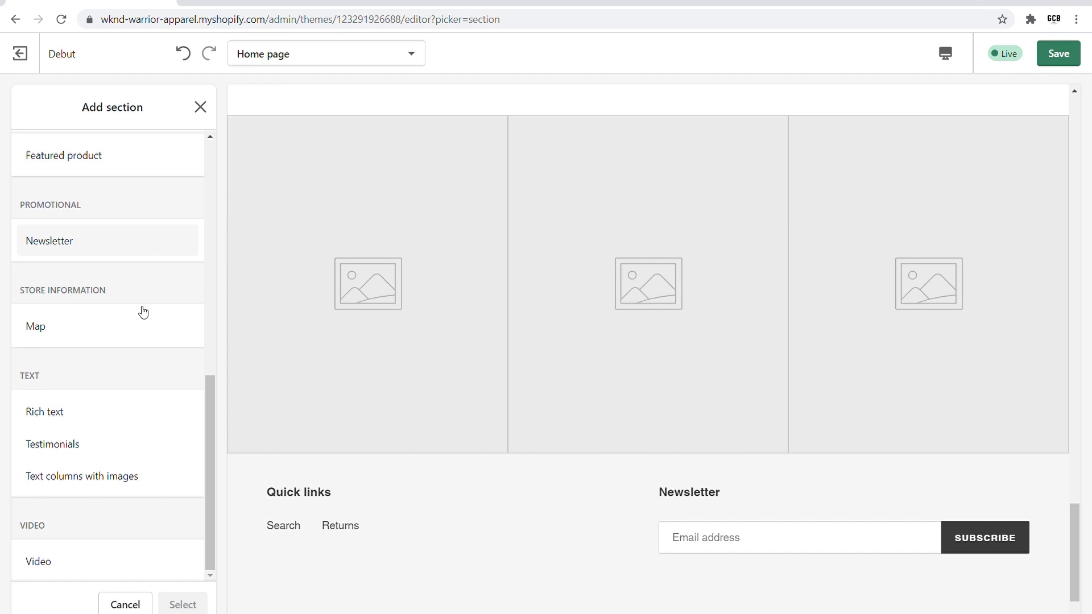
left_click(129, 250)
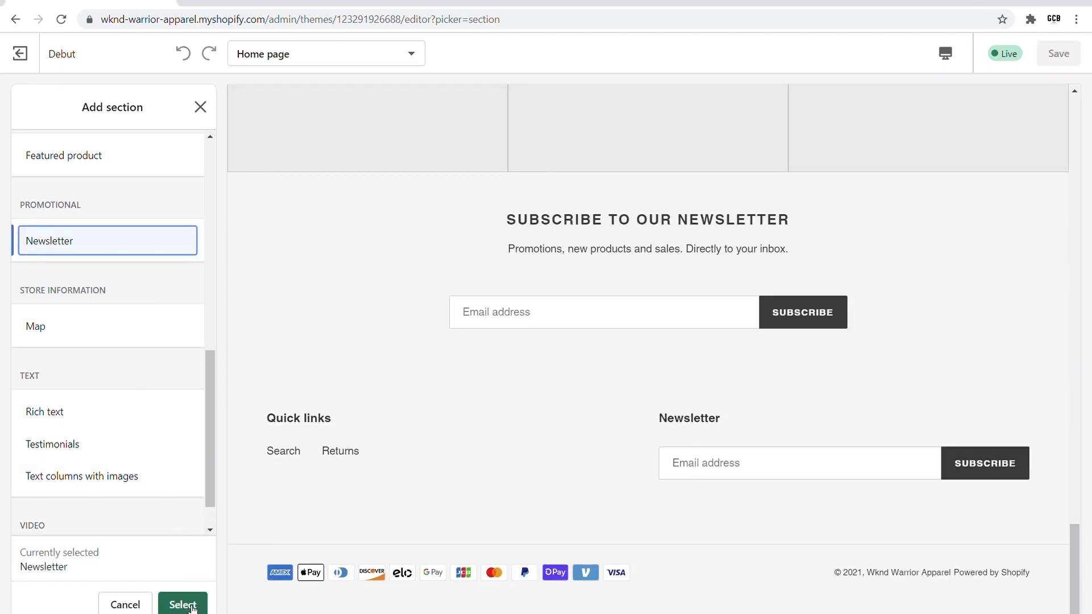
left_click(182, 605)
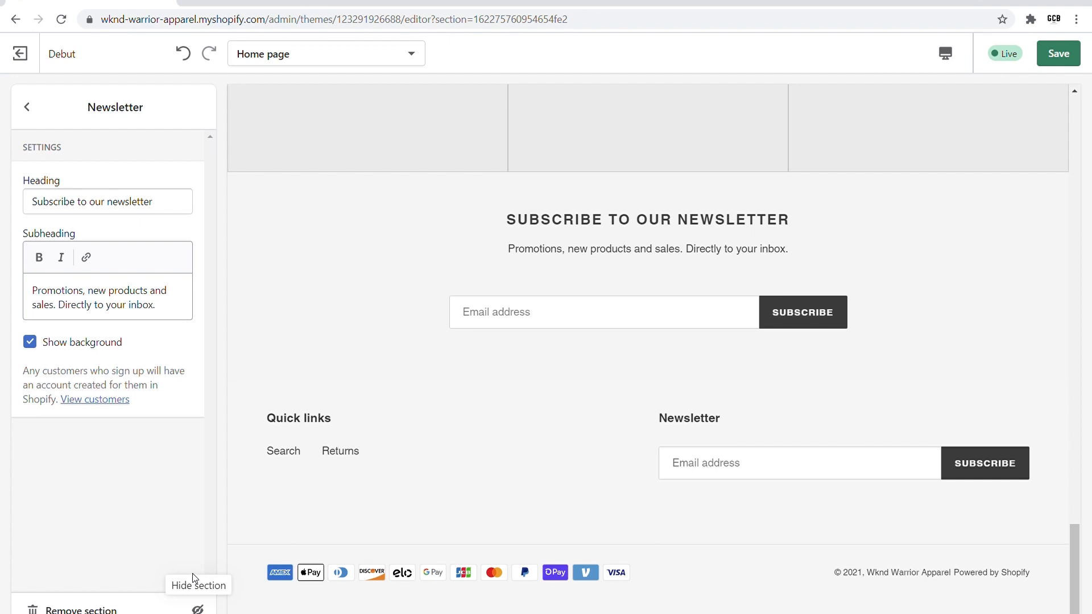
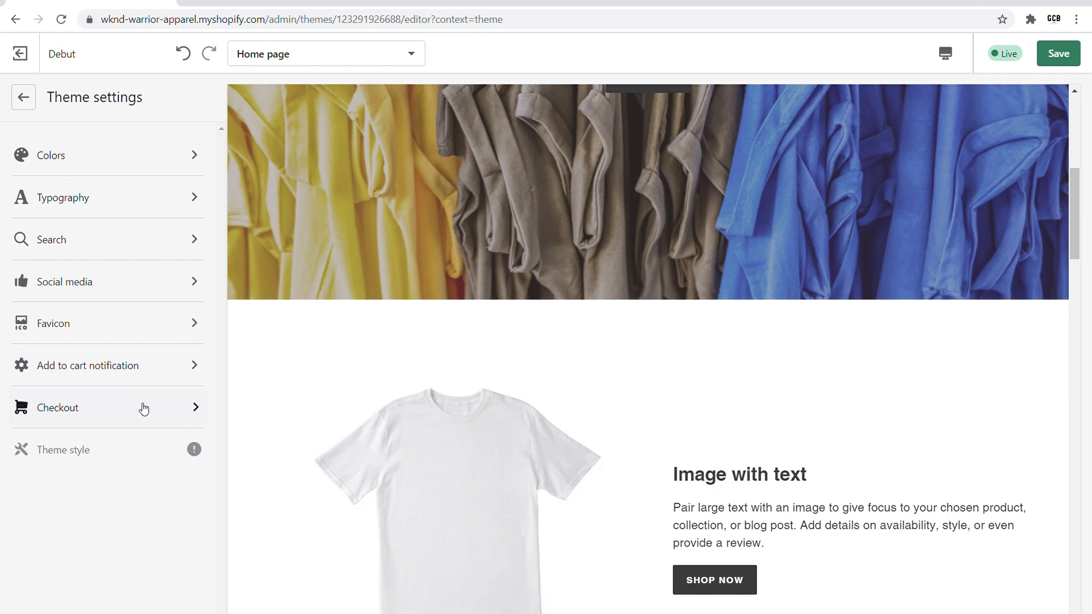
Review the theme's color settings for text, buttons, form fields, image overlays and page
left_click(150, 163)
scroll(422, 285, "up", 7)
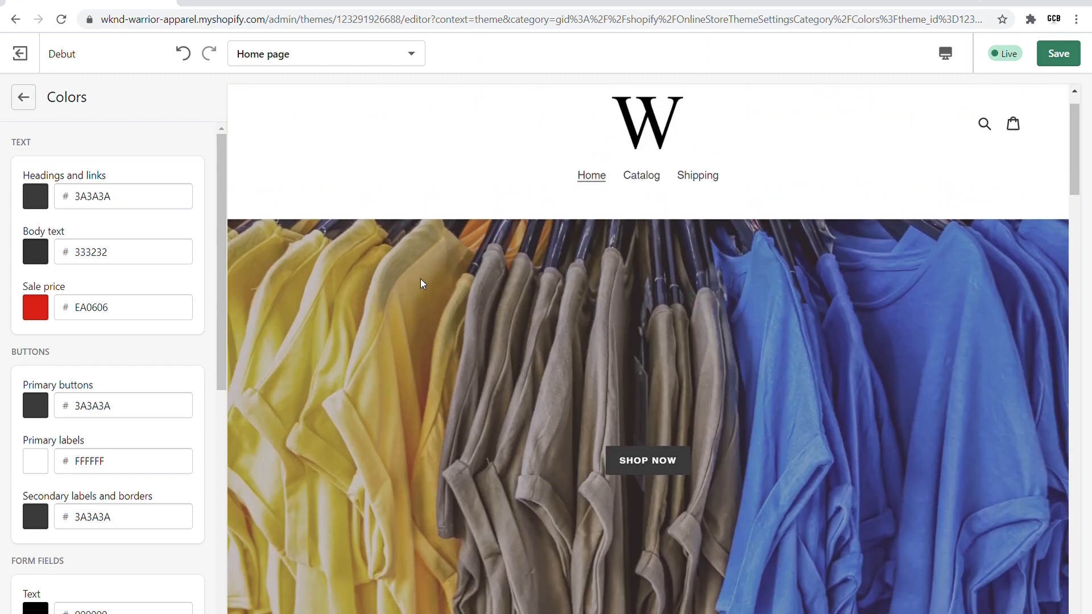
scroll(138, 269, "down", 8)
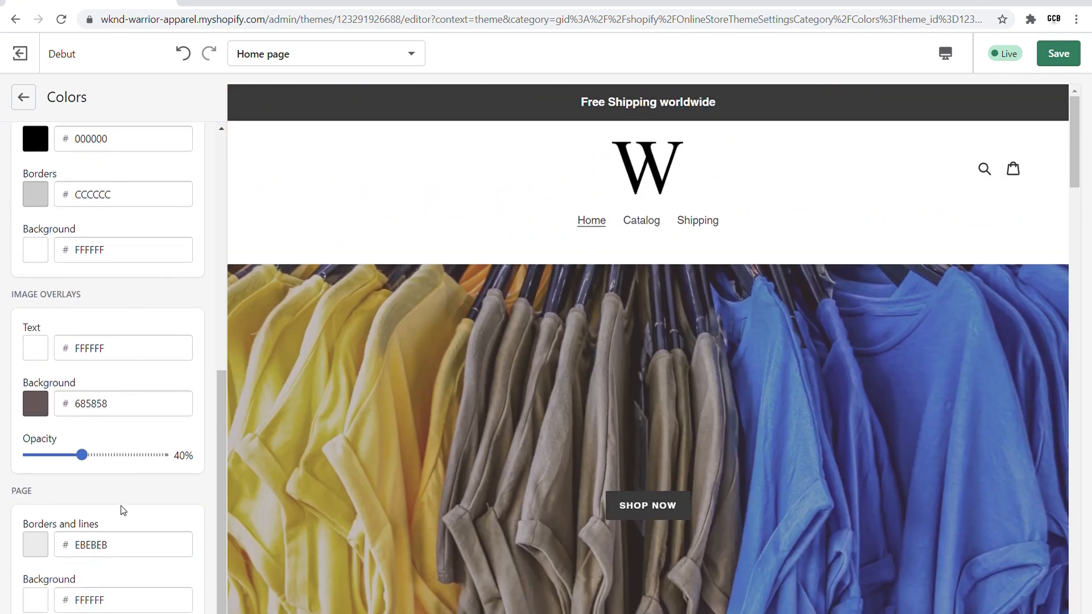
scroll(123, 510, "up", 8)
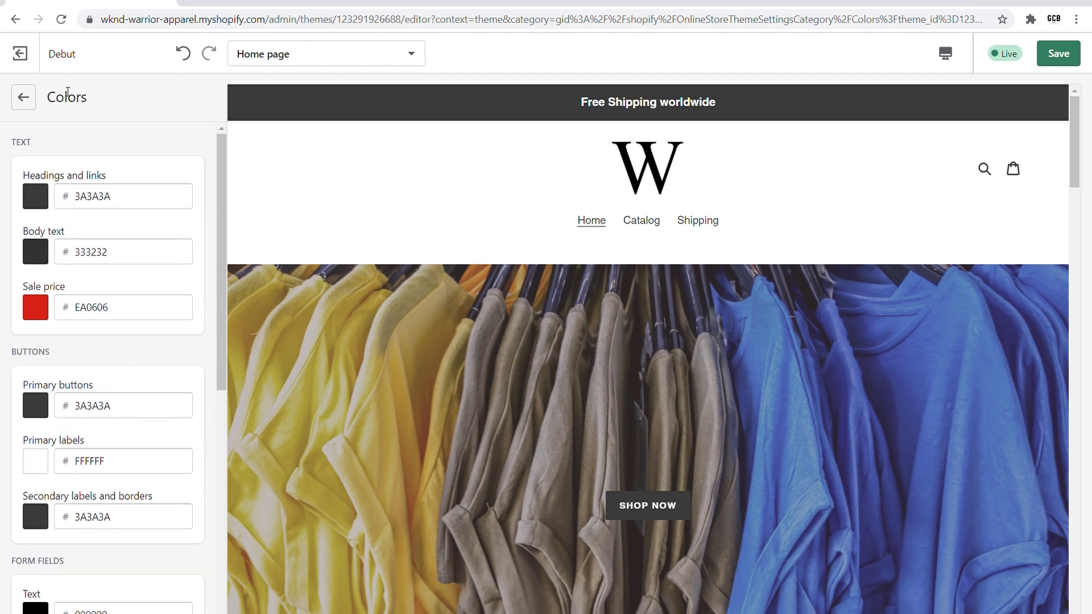
Try the Serif and Arvo fonts for the theme's headings and buttons, and discard the font selection
left_click(35, 97)
left_click(70, 199)
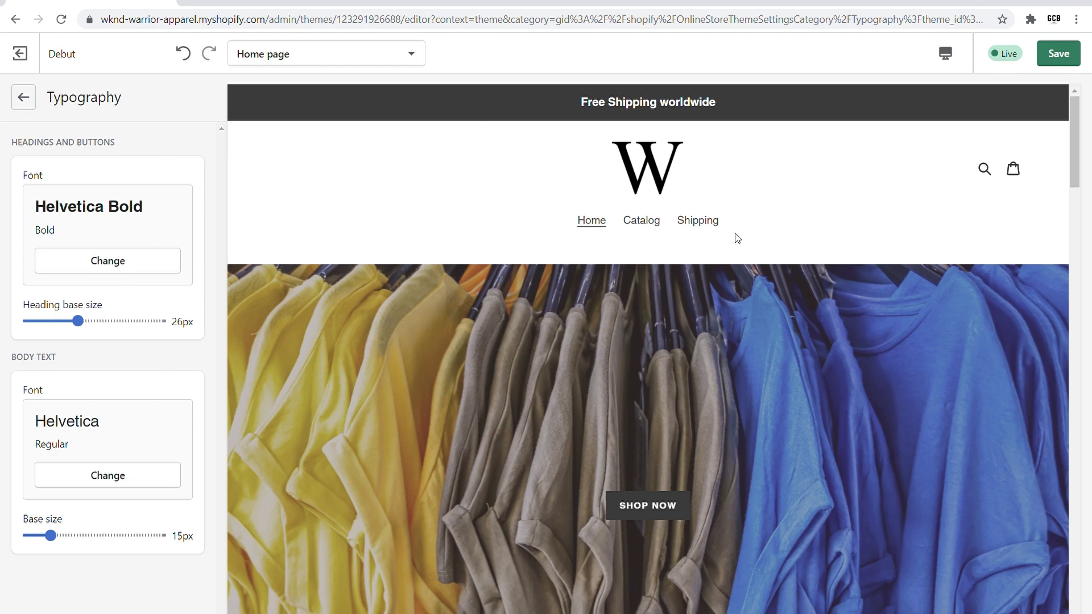
left_click(129, 262)
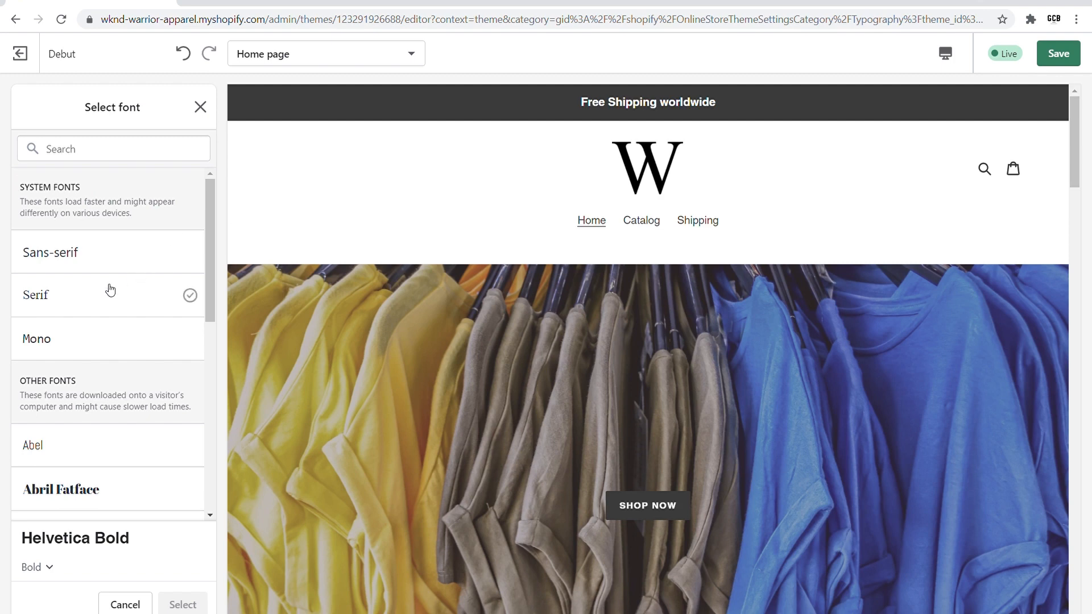
left_click(111, 291)
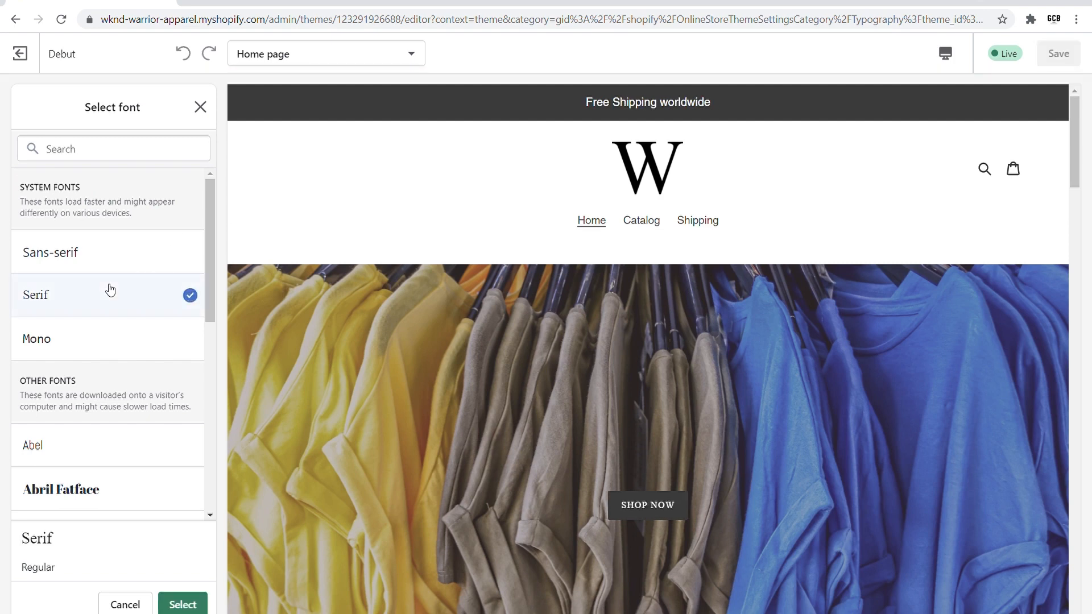
scroll(108, 302, "down", 3)
scroll(108, 318, "down", 6)
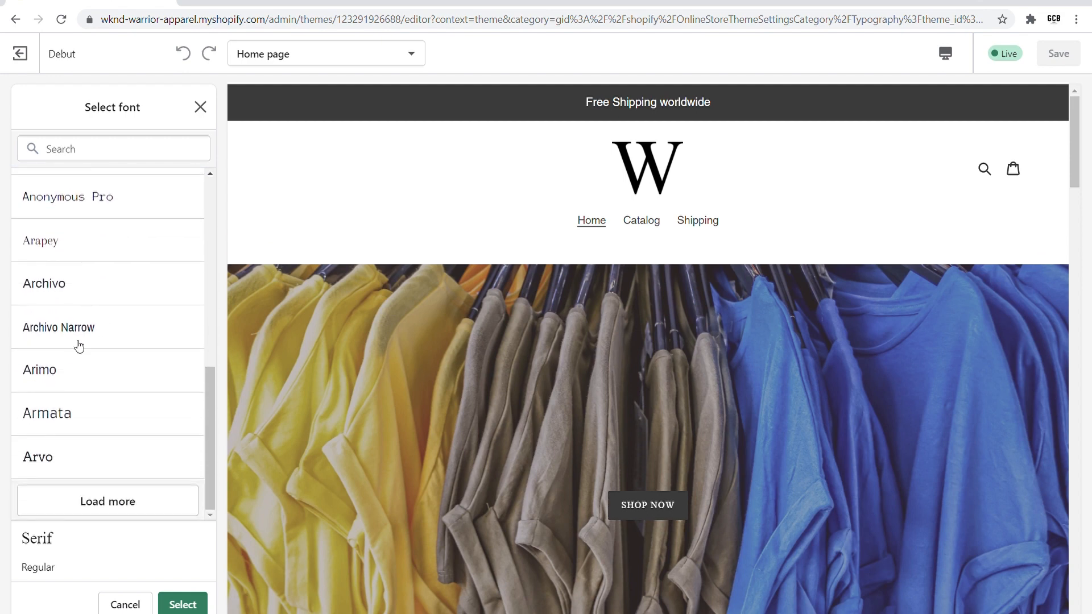
left_click(72, 462)
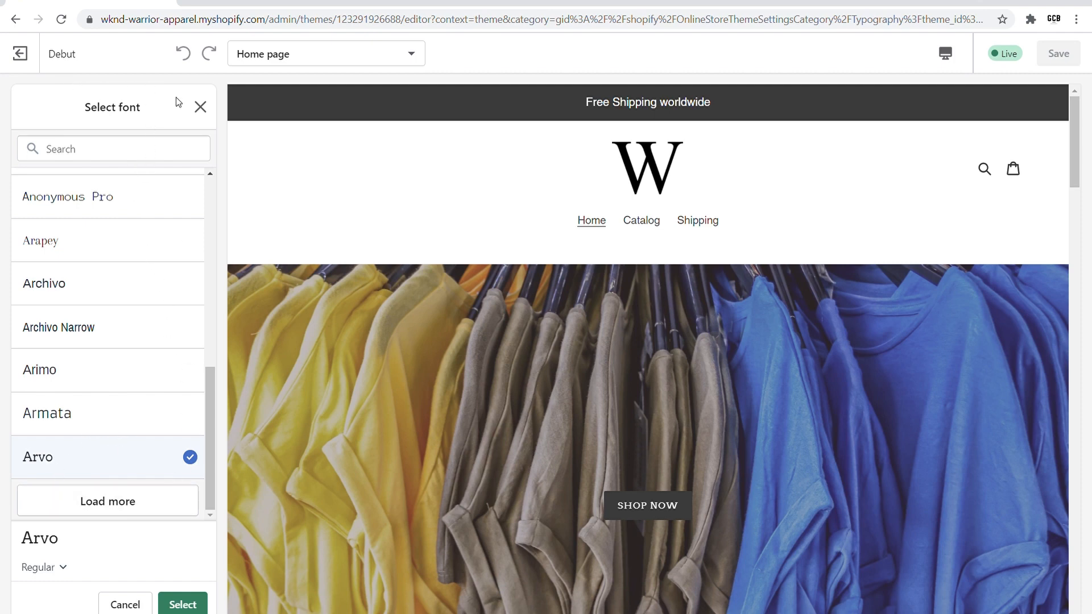
left_click(200, 106)
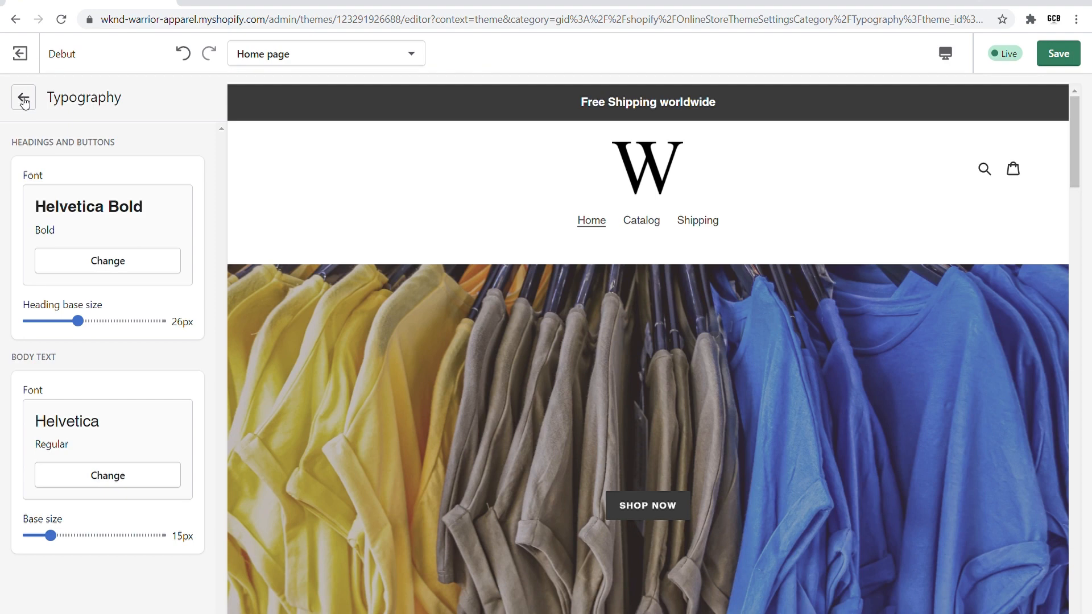
left_click(24, 101)
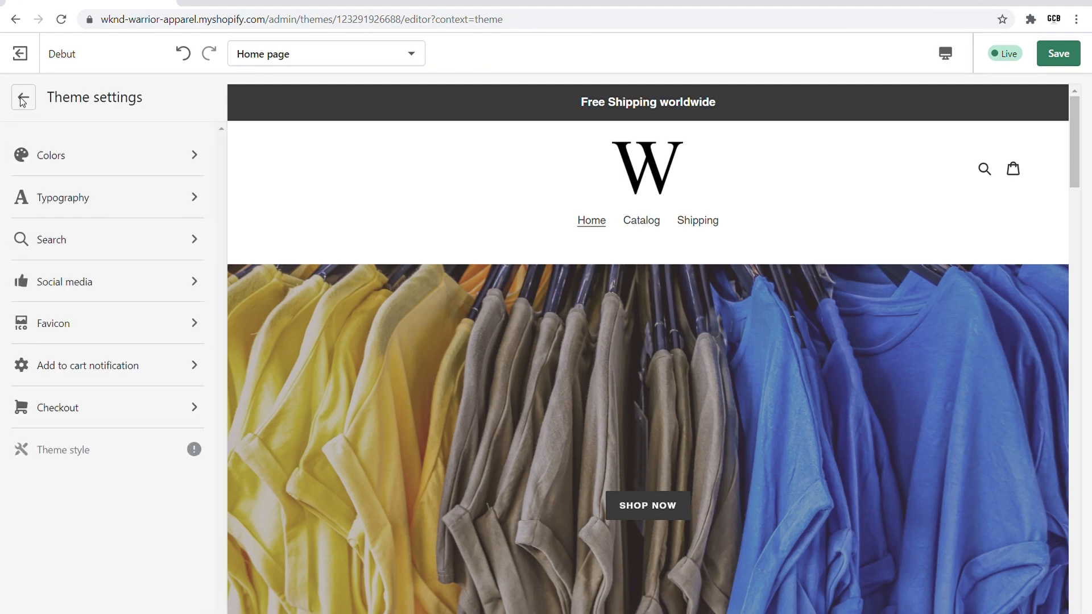
Review the theme's search suggestion settings and its social media sharing and account settings, checking the page footer in the preview
left_click(76, 241)
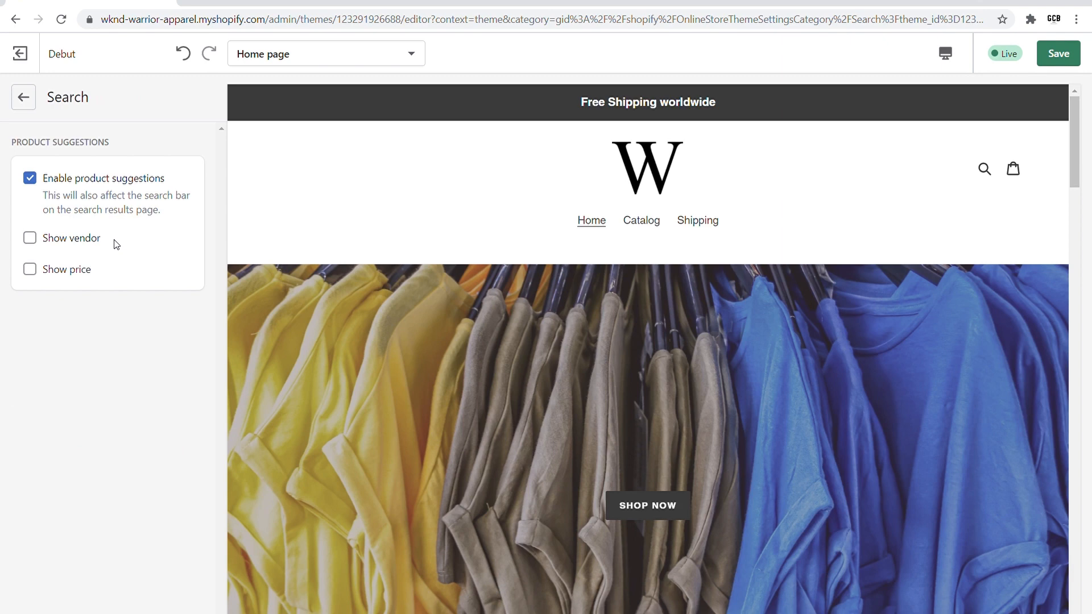
left_click(24, 98)
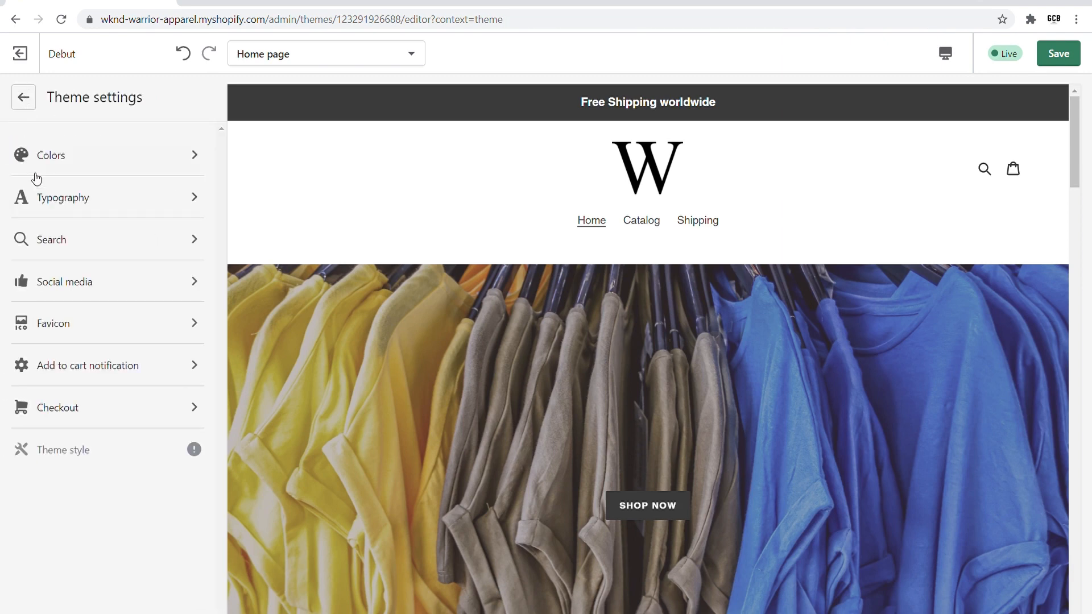
left_click(61, 290)
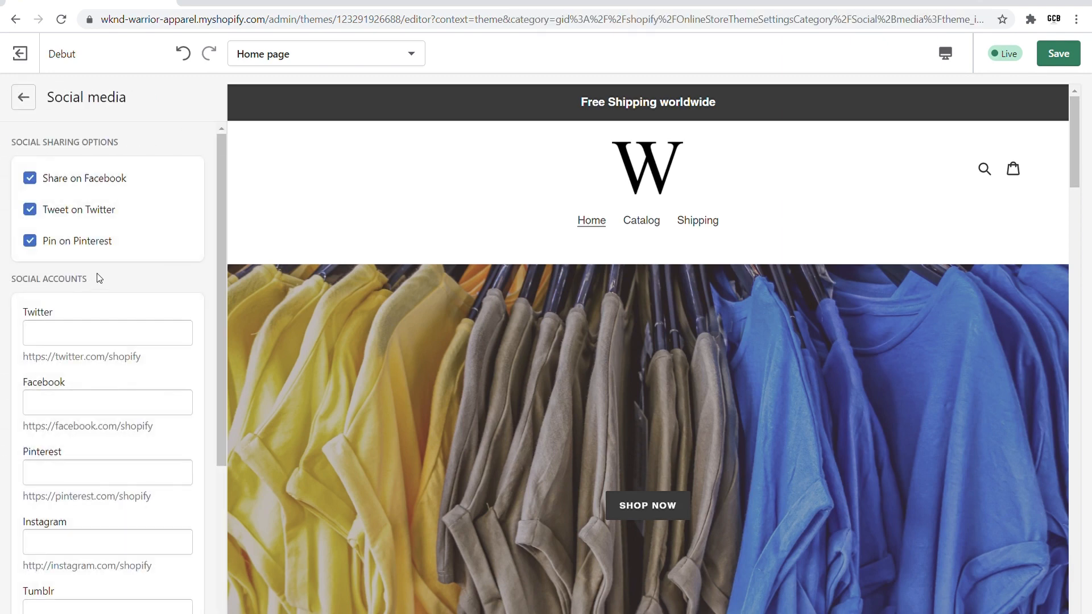
scroll(90, 289, "down", 1)
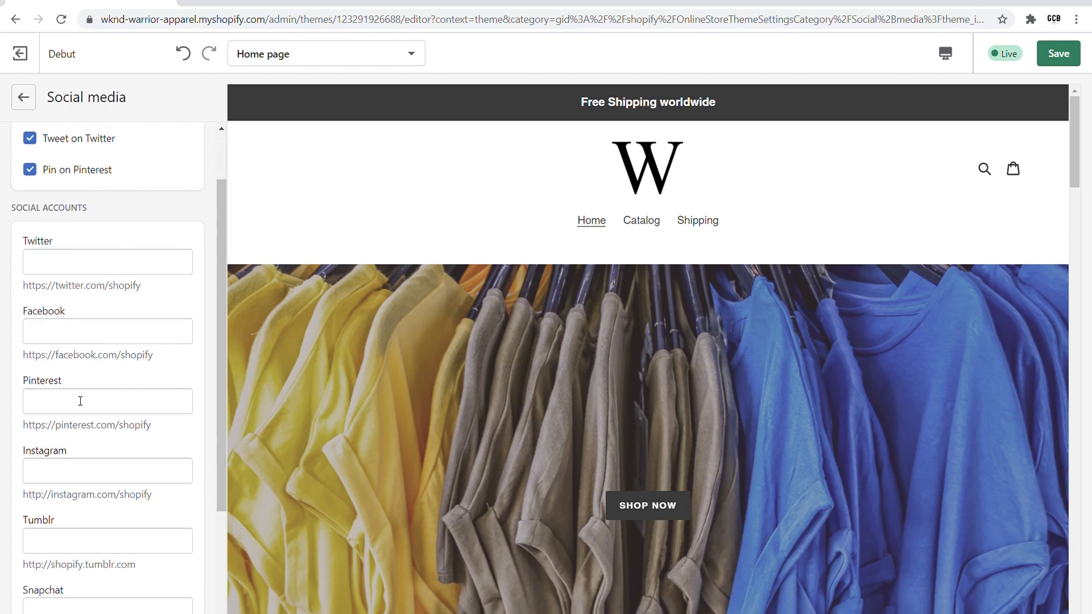
scroll(80, 402, "down", 1)
scroll(157, 405, "down", 2)
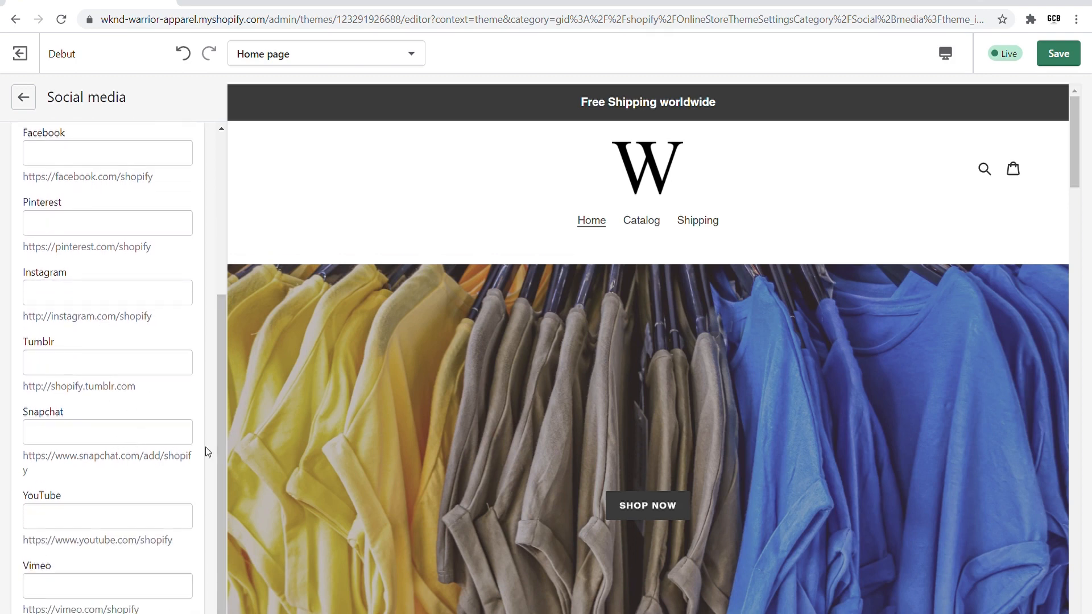
scroll(173, 350, "up", 4)
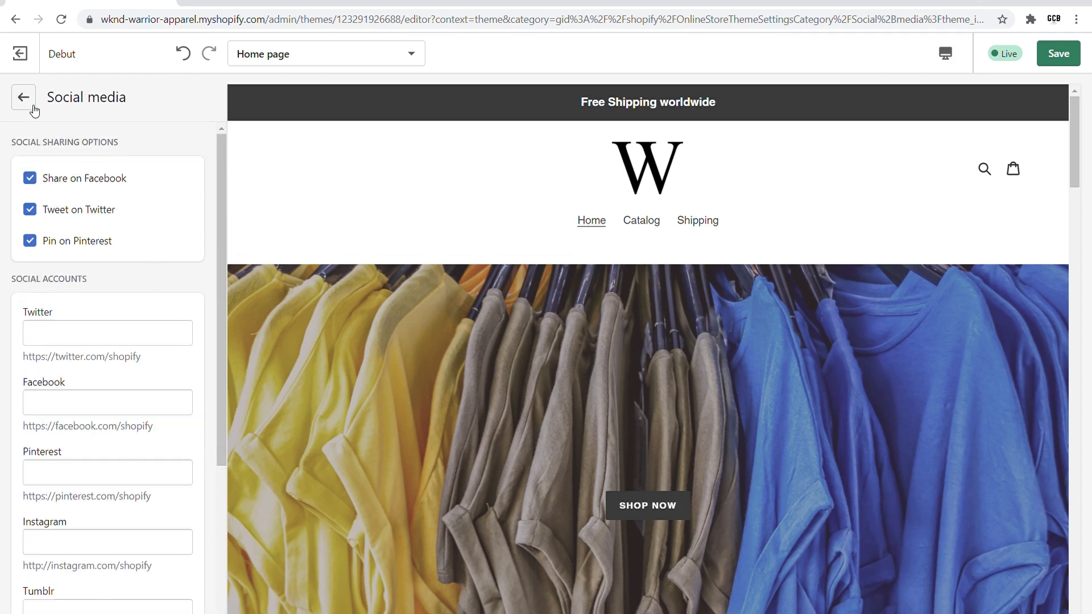
scroll(541, 285, "down", 1)
scroll(124, 312, "down", 4)
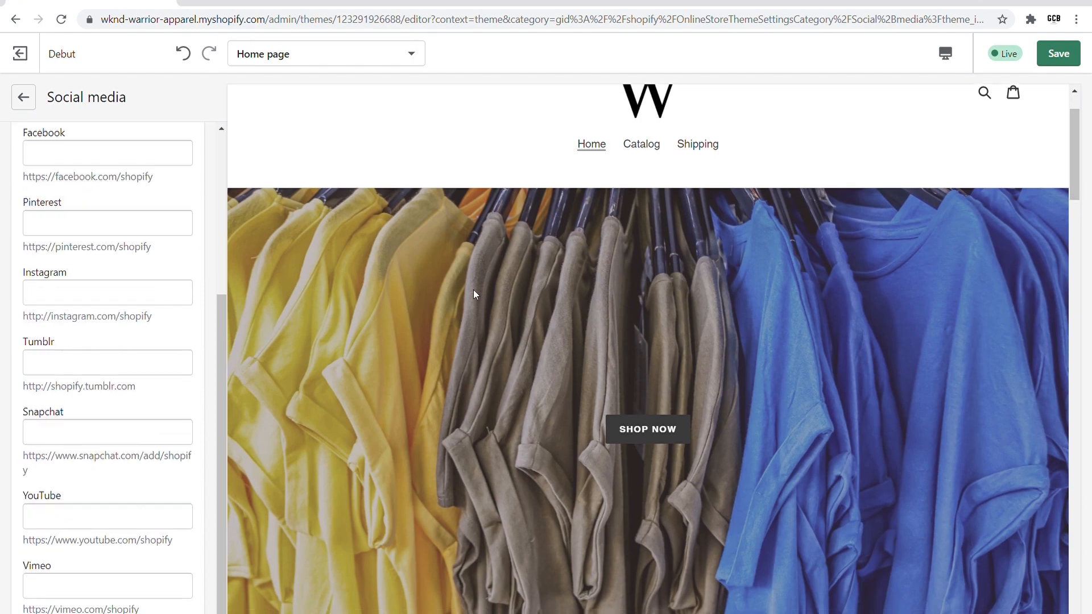
scroll(476, 295, "down", 15)
scroll(475, 428, "down", 8)
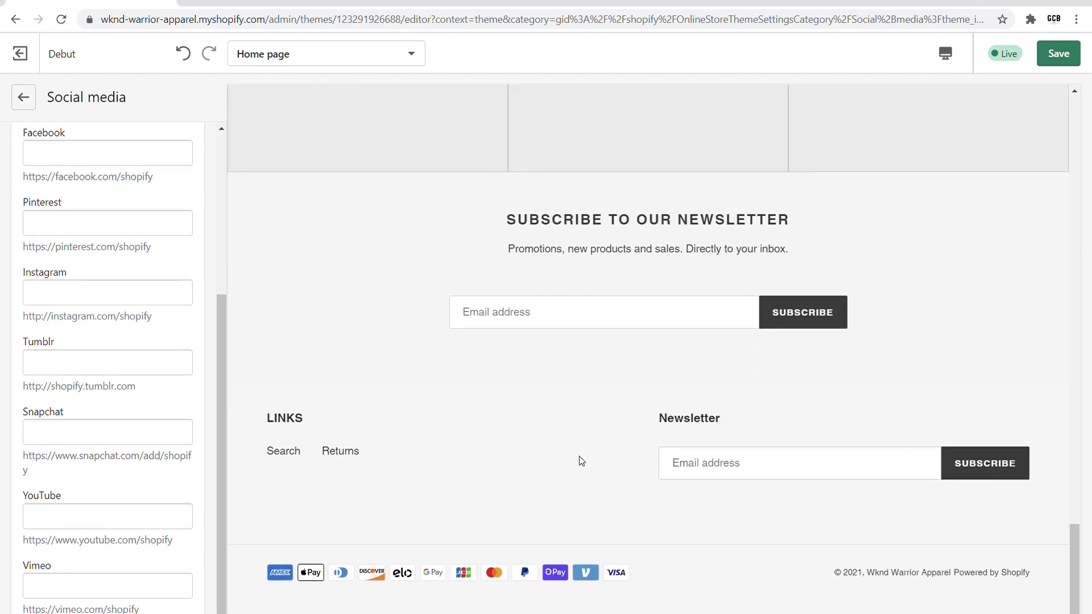
scroll(4, 135, "up", 5)
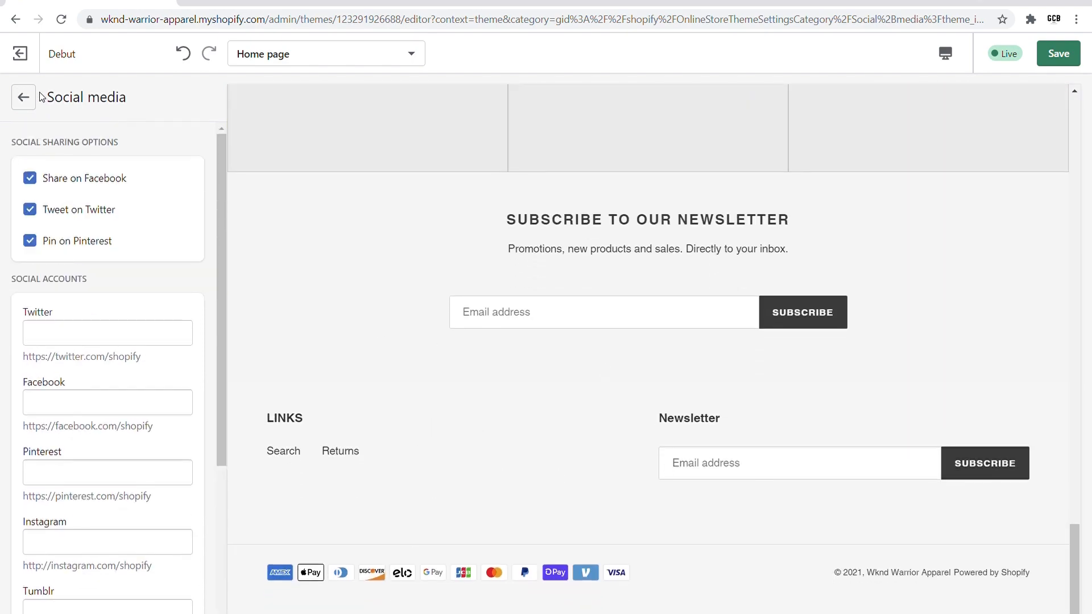
left_click(21, 97)
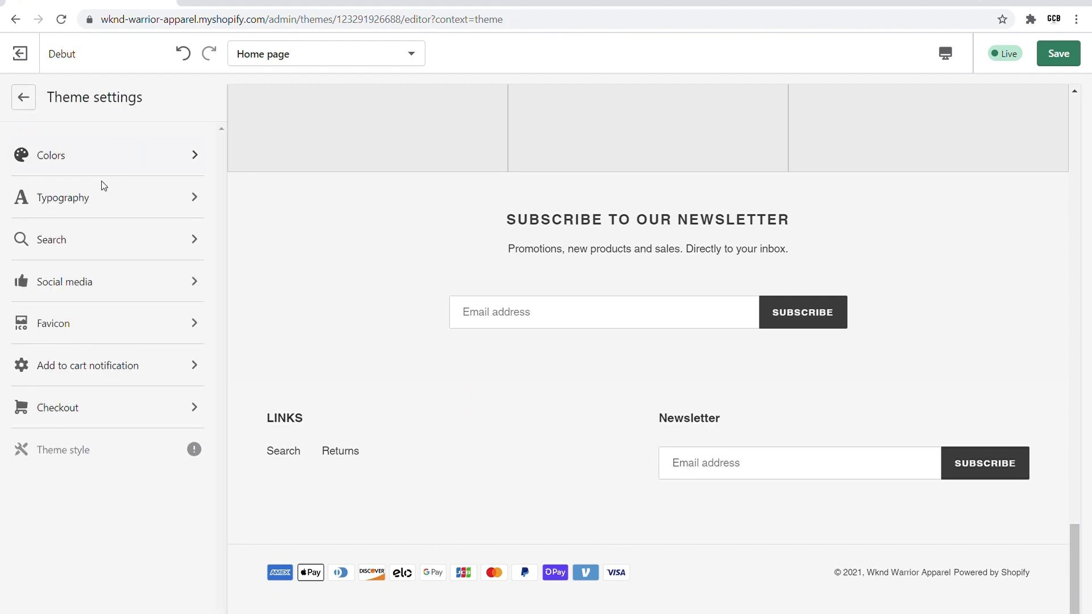
Set the black W logo from the image library as the store's favicon
left_click(93, 316)
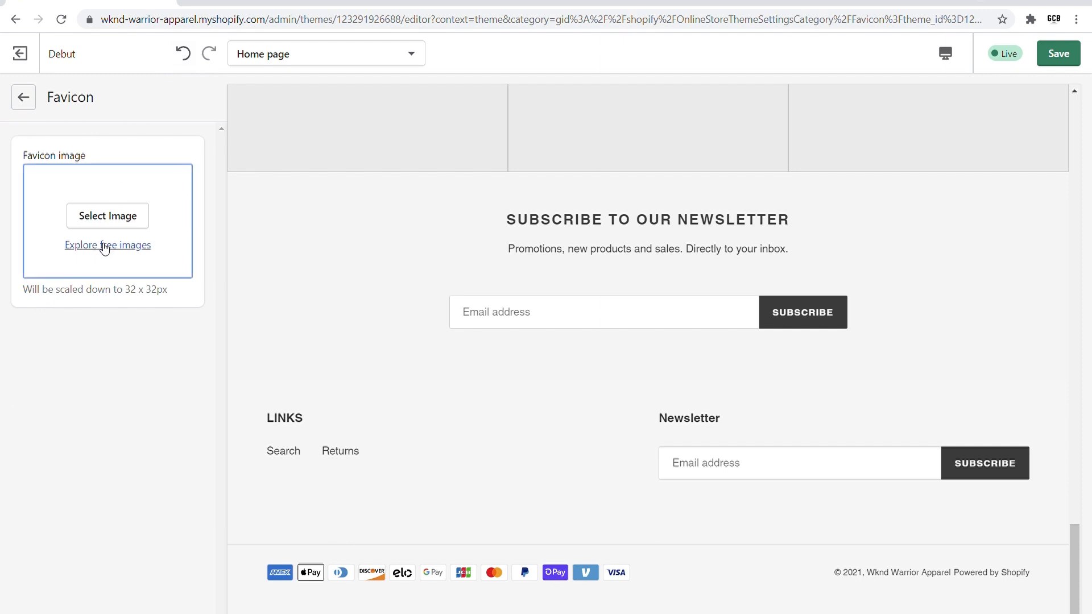
left_click(118, 218)
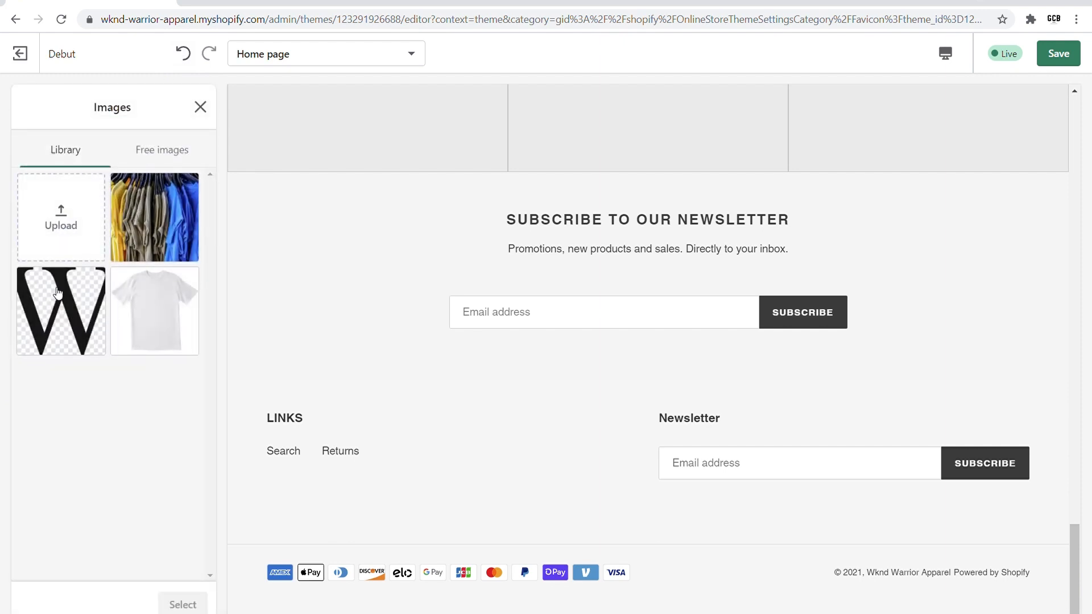
left_click(61, 311)
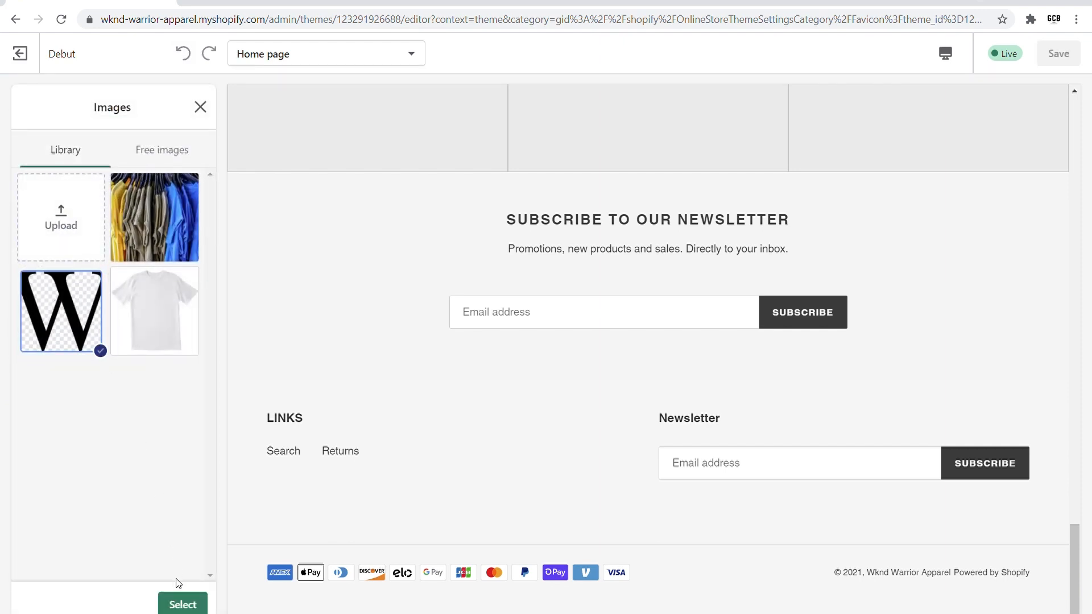
left_click(179, 603)
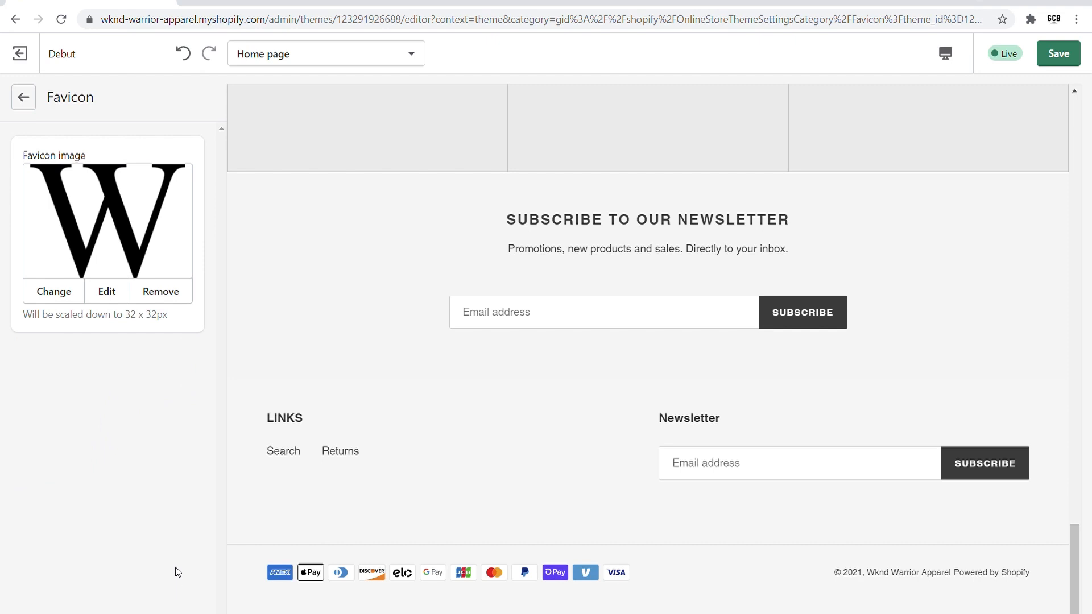
left_click(33, 108)
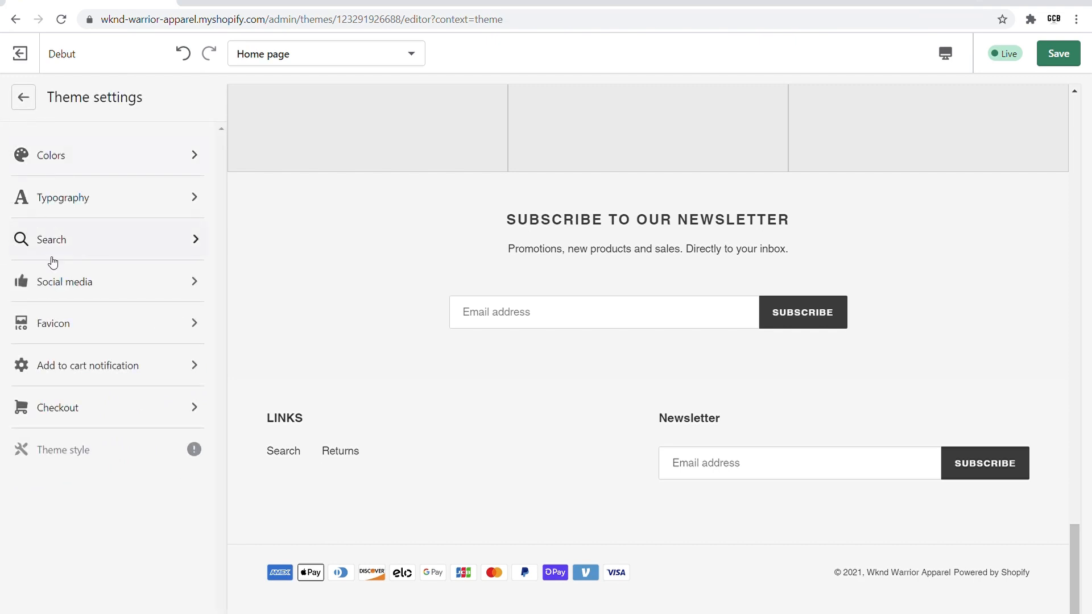
Review the theme's add to cart notification setting and the checkout settings for banner, logo, content area, order summary and typography
left_click(65, 369)
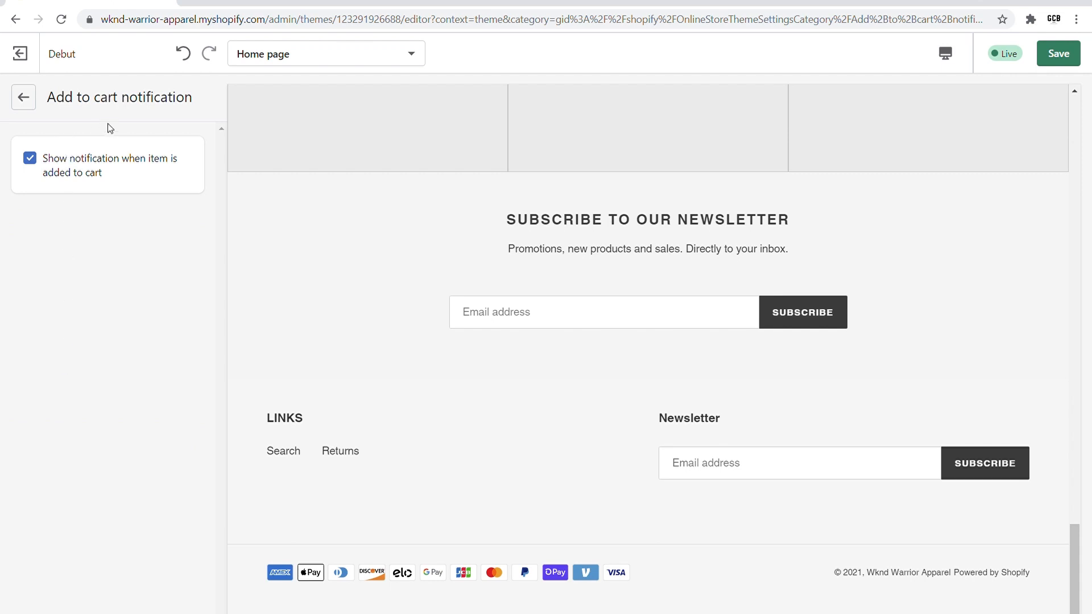
left_click(21, 98)
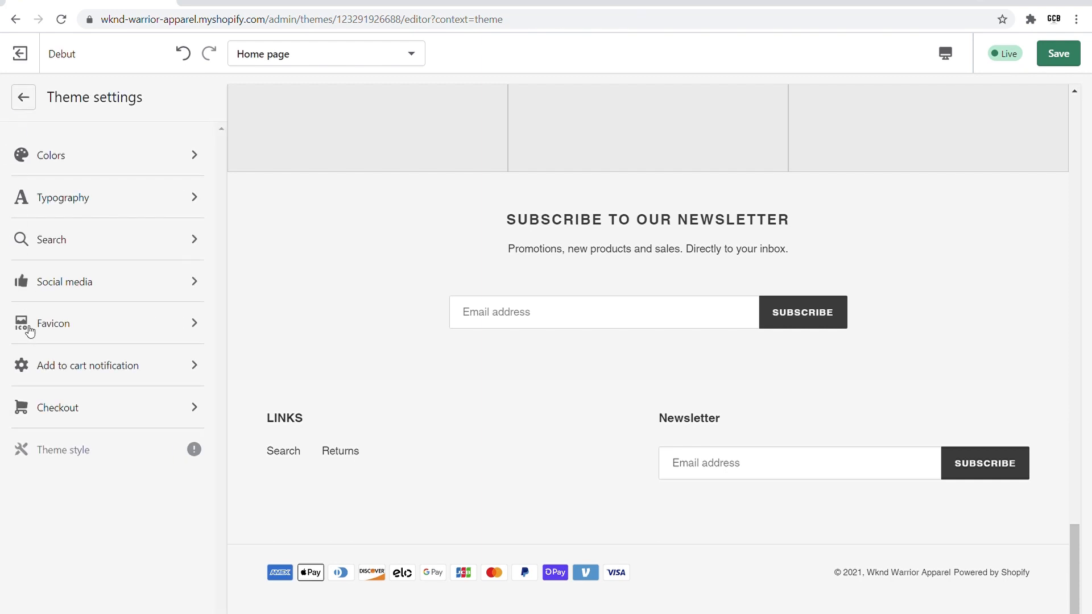
left_click(67, 416)
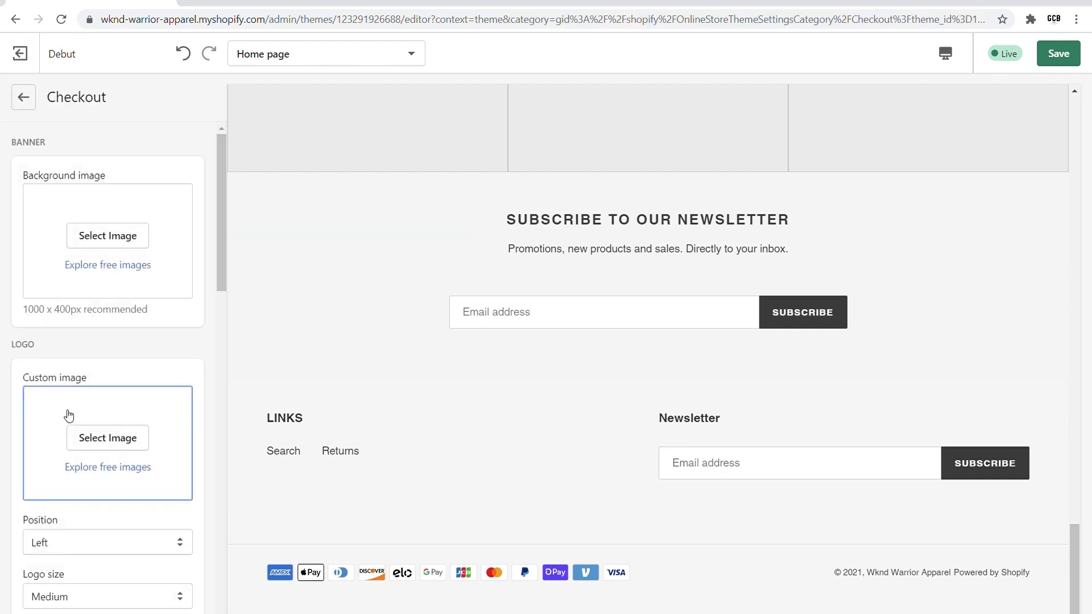
scroll(72, 337, "down", 8)
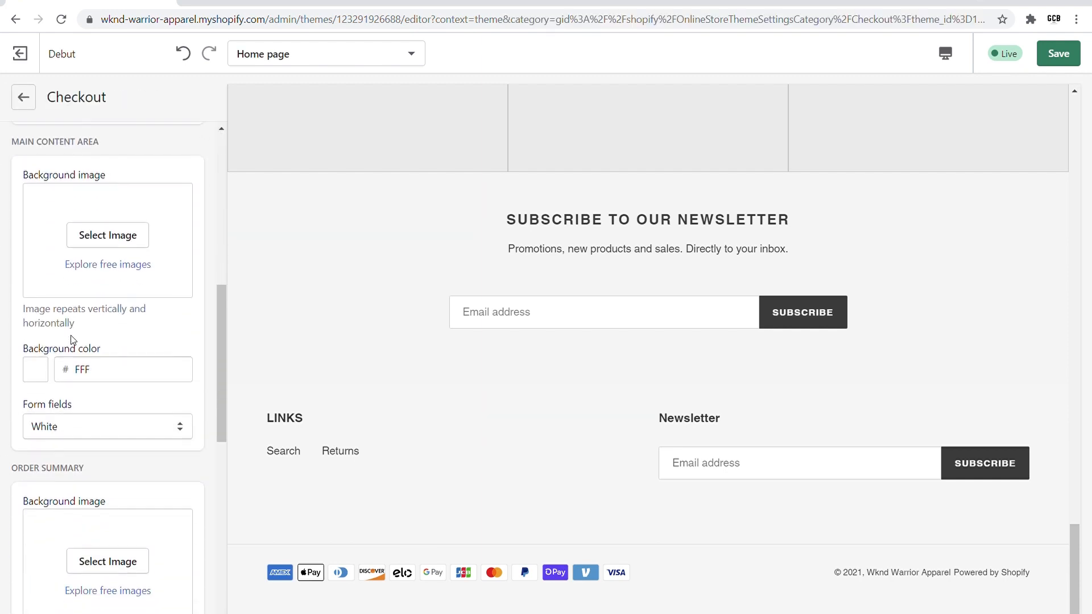
scroll(104, 356, "up", 8)
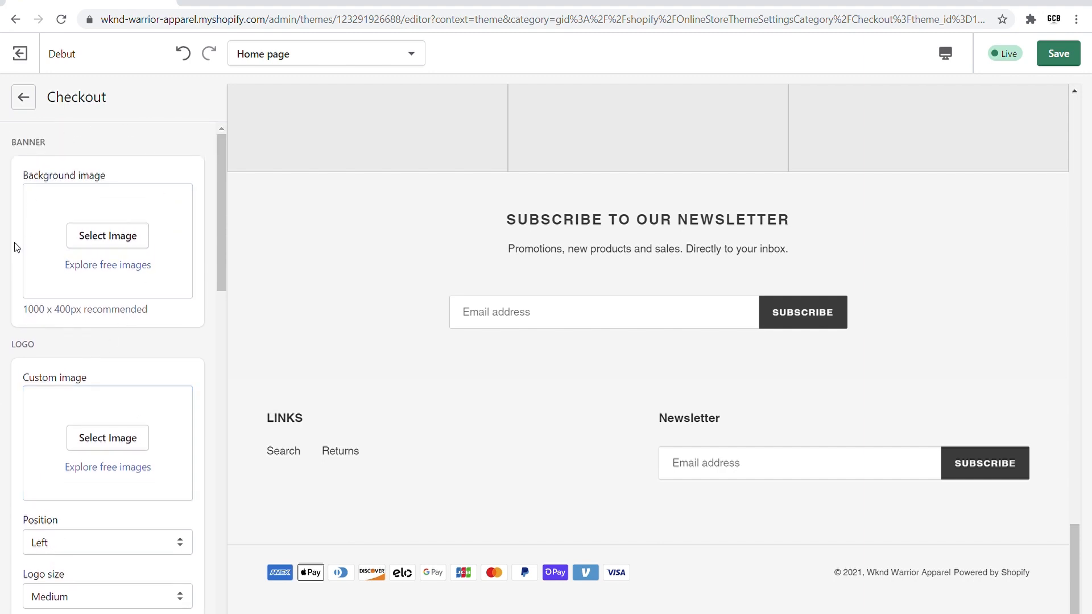
scroll(88, 367, "down", 4)
scroll(83, 288, "down", 9)
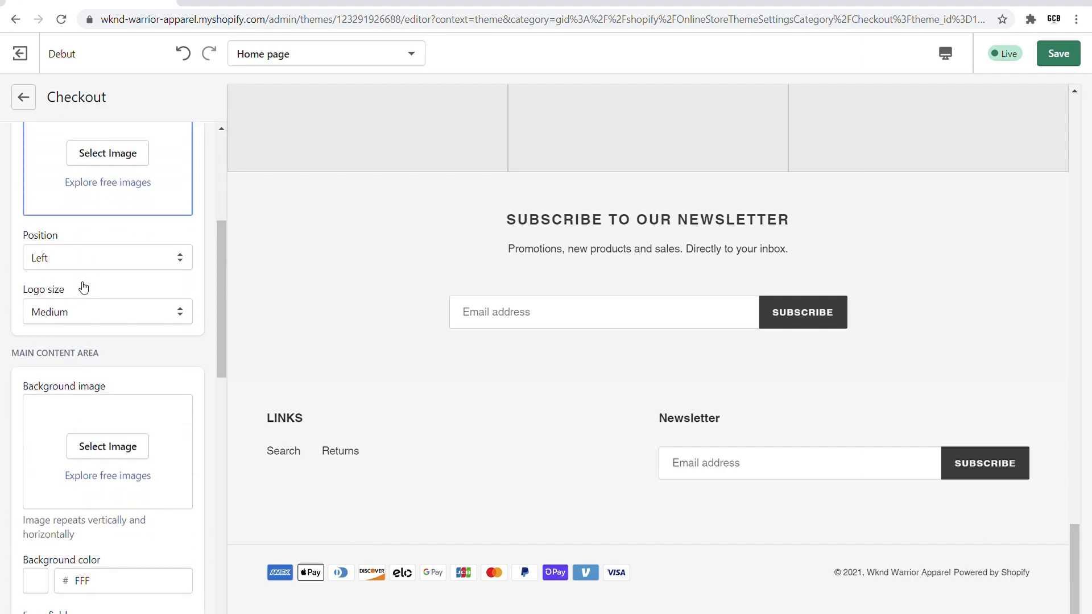
scroll(37, 363, "down", 7)
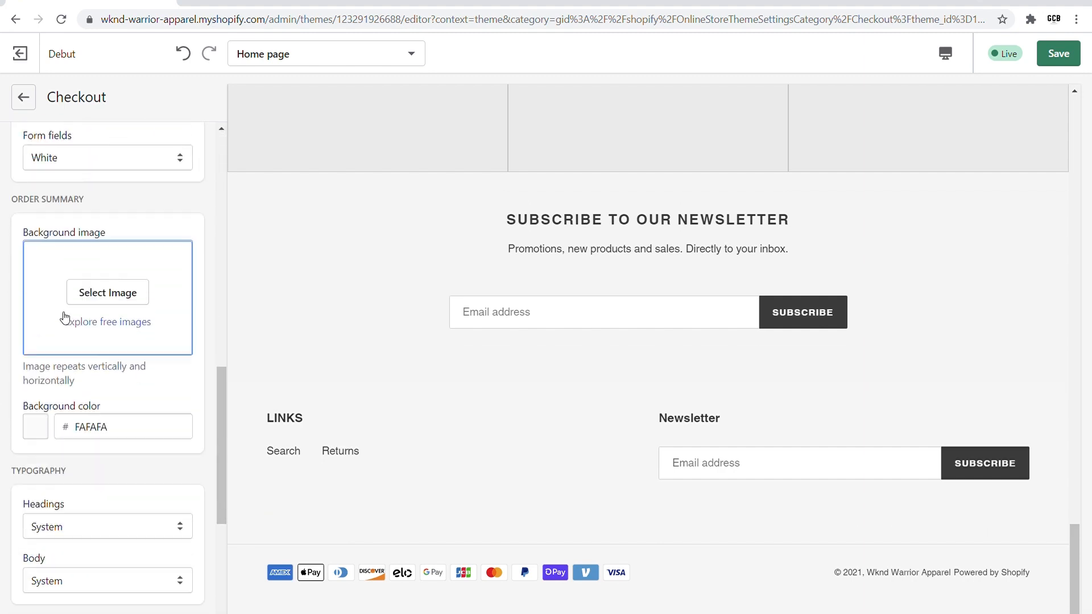
scroll(63, 316, "up", 20)
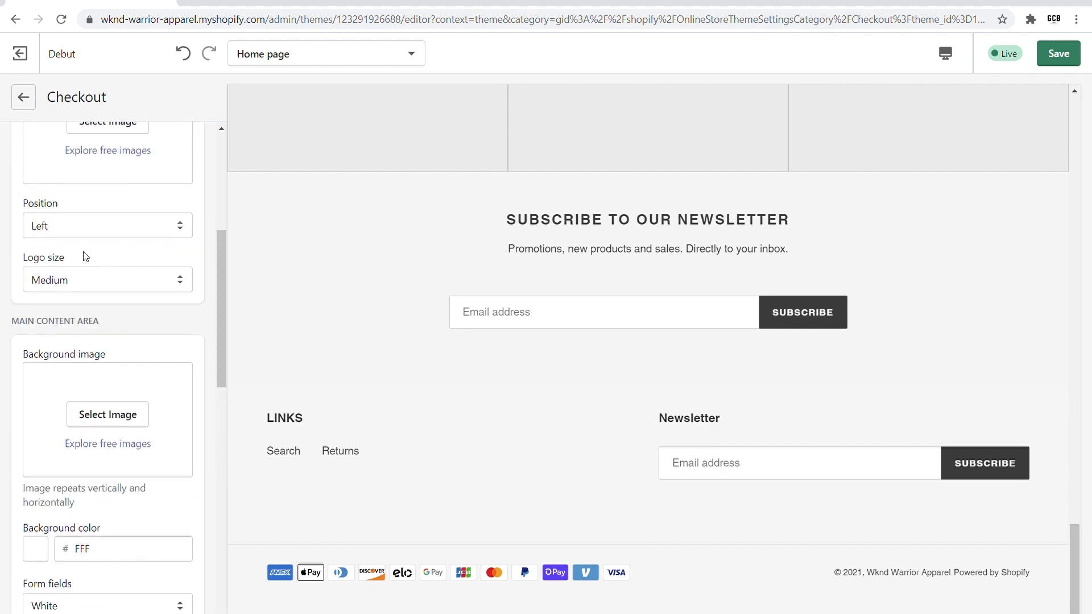
left_click(25, 98)
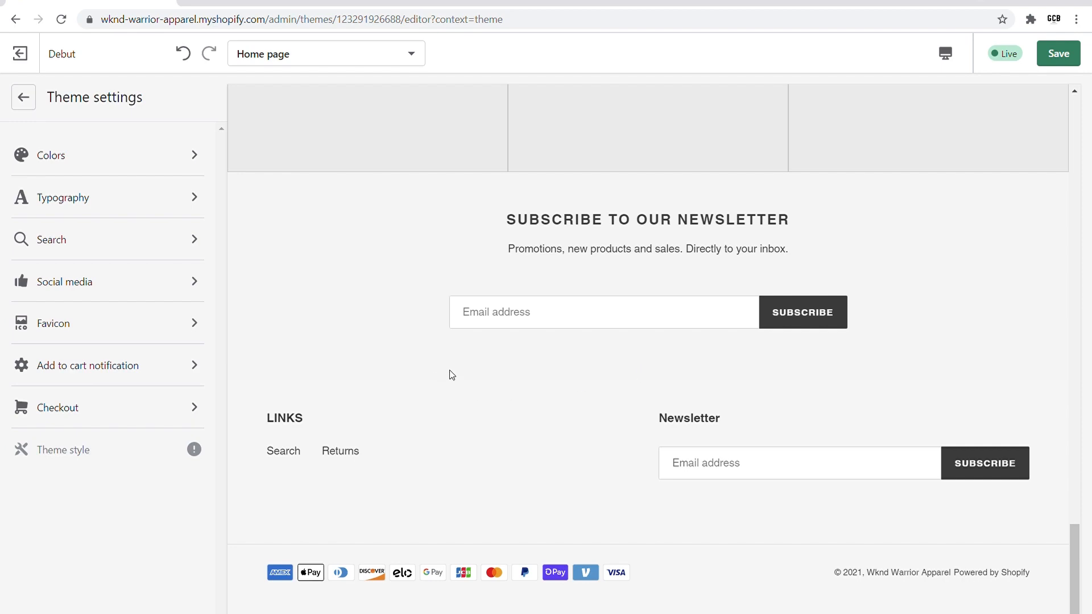
Save the theme changes with the home page preview back at its header
scroll(452, 375, "up", 20)
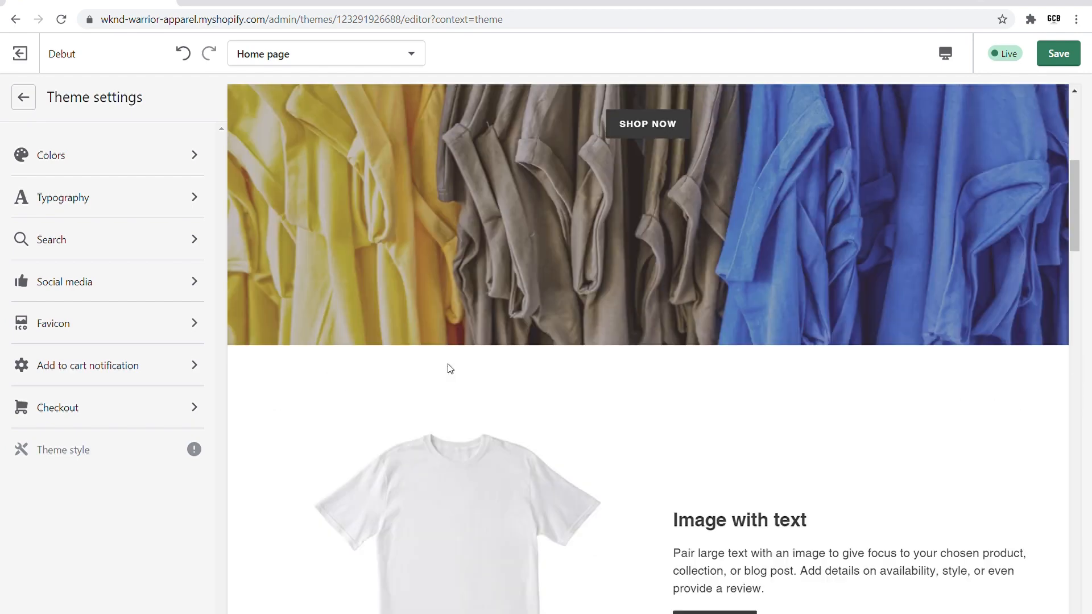
scroll(450, 367, "up", 5)
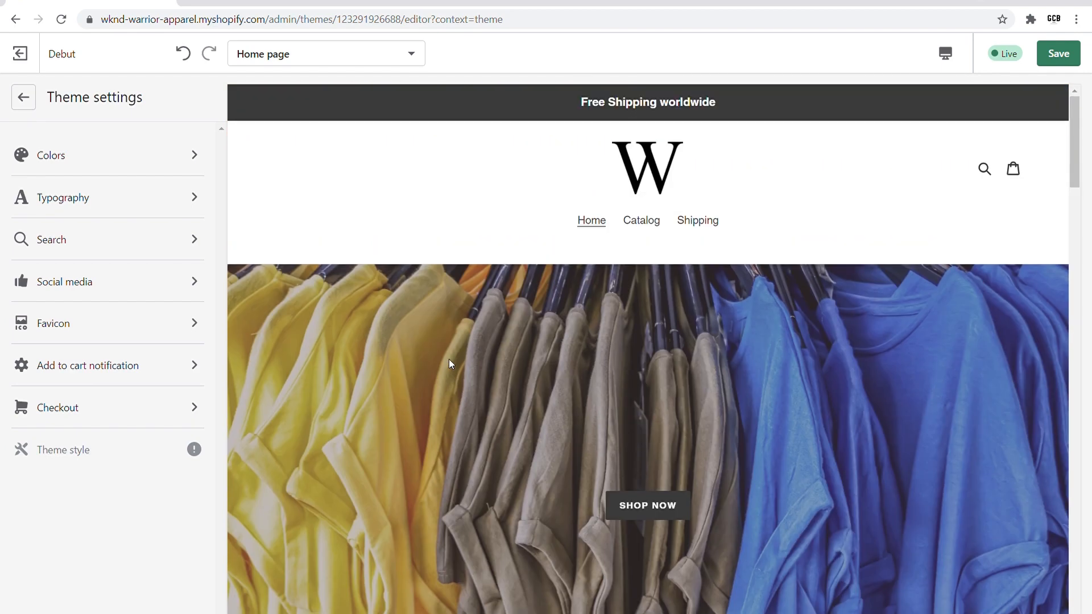
left_click(1067, 52)
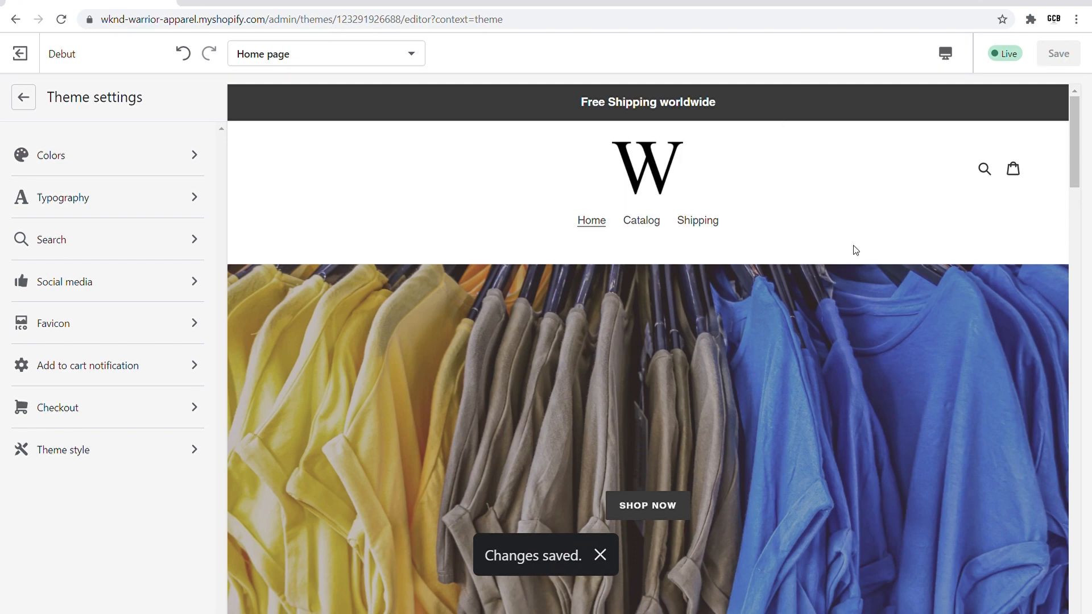
scroll(548, 374, "down", 9)
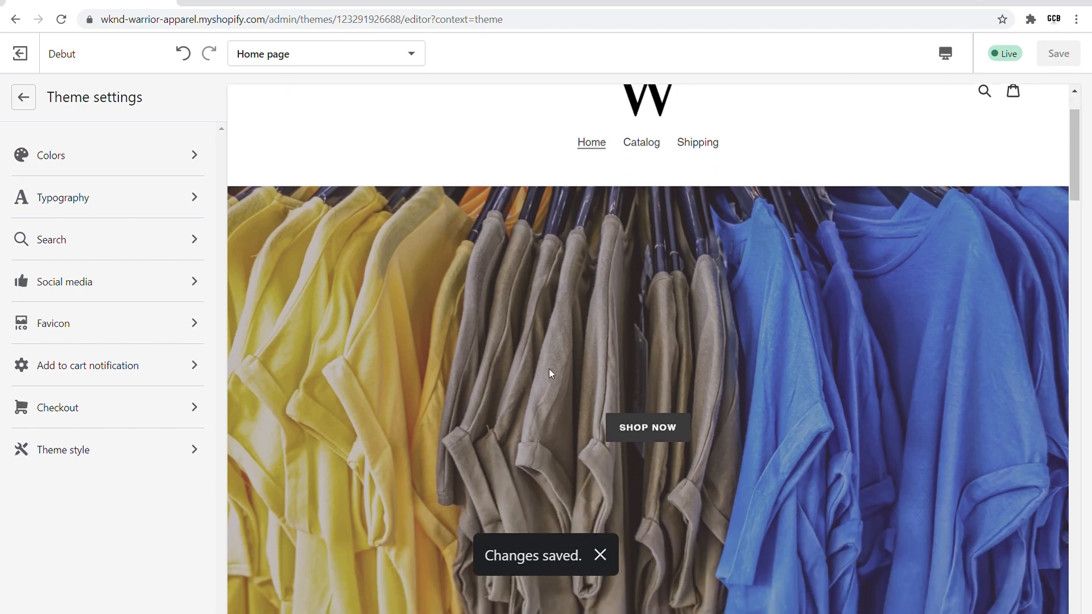
Review the saved home page from header to gallery in the preview and check the available preview display modes
scroll(620, 328, "down", 20)
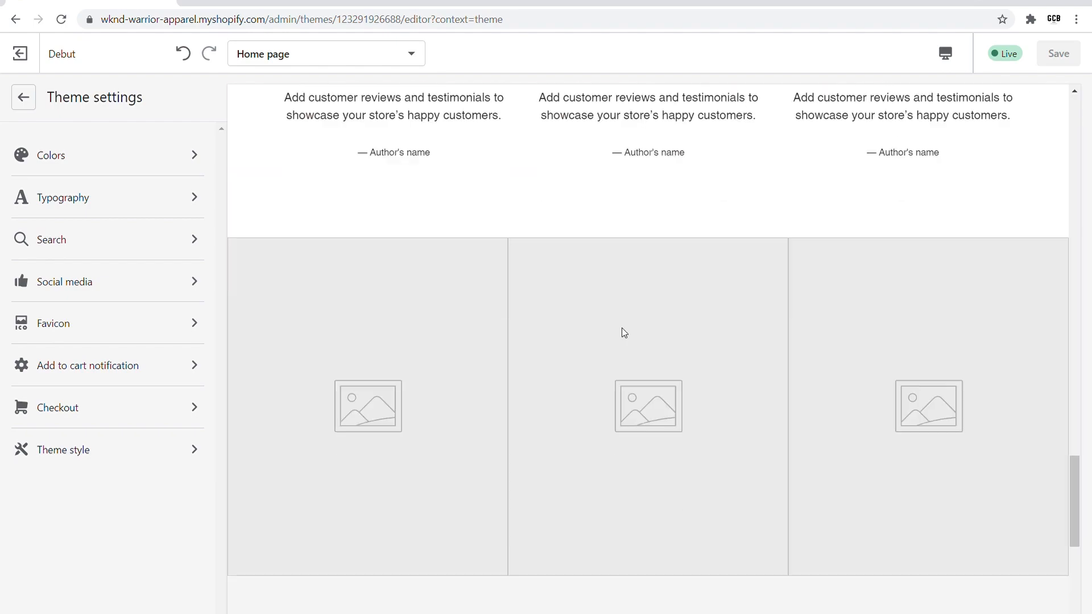
scroll(622, 329, "up", 10)
scroll(623, 331, "up", 18)
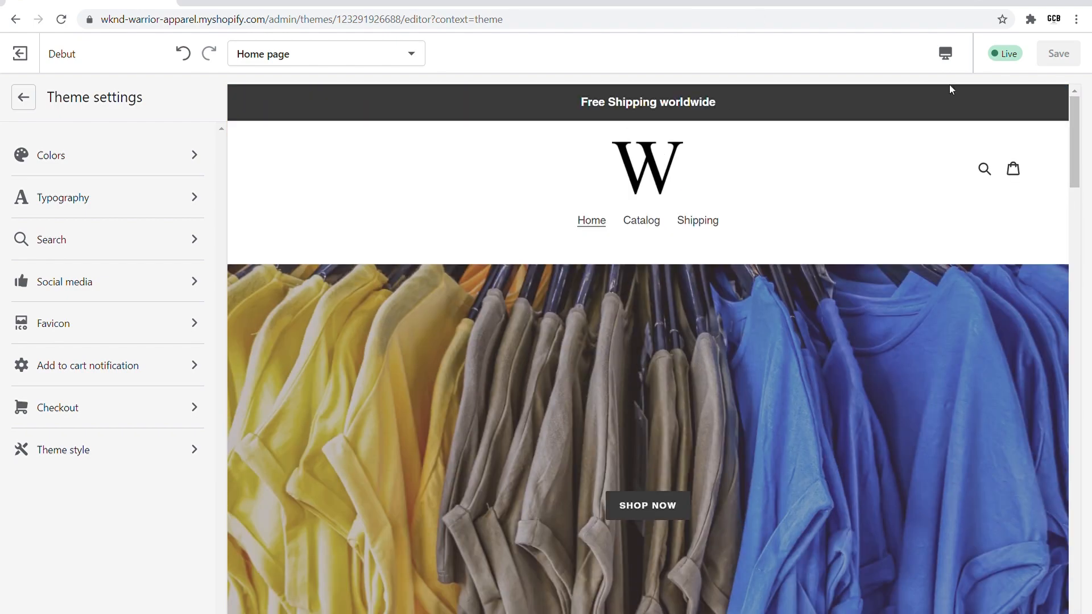
left_click(951, 59)
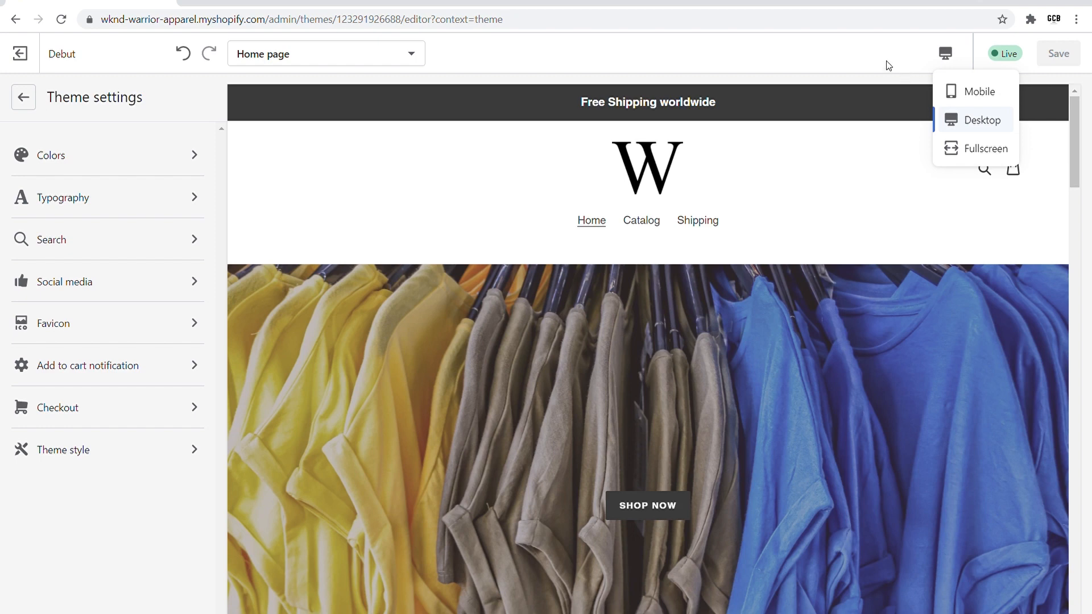
left_click(854, 53)
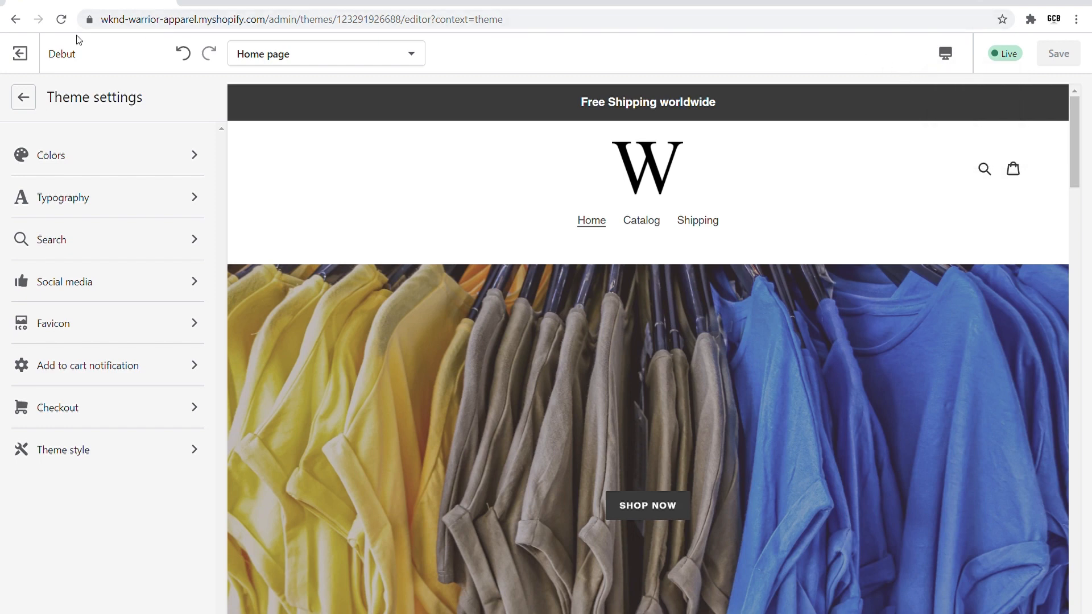
Exit the theme editor and open the Shopify App Store from the store's Apps page
left_click(30, 55)
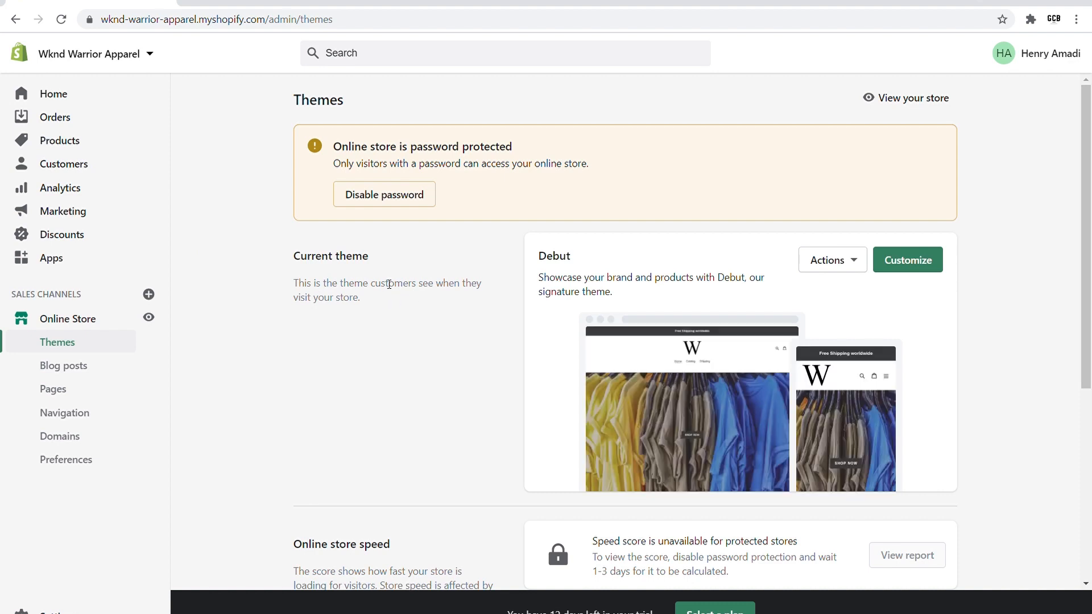
scroll(381, 279, "down", 2)
scroll(374, 273, "up", 2)
left_click(75, 263)
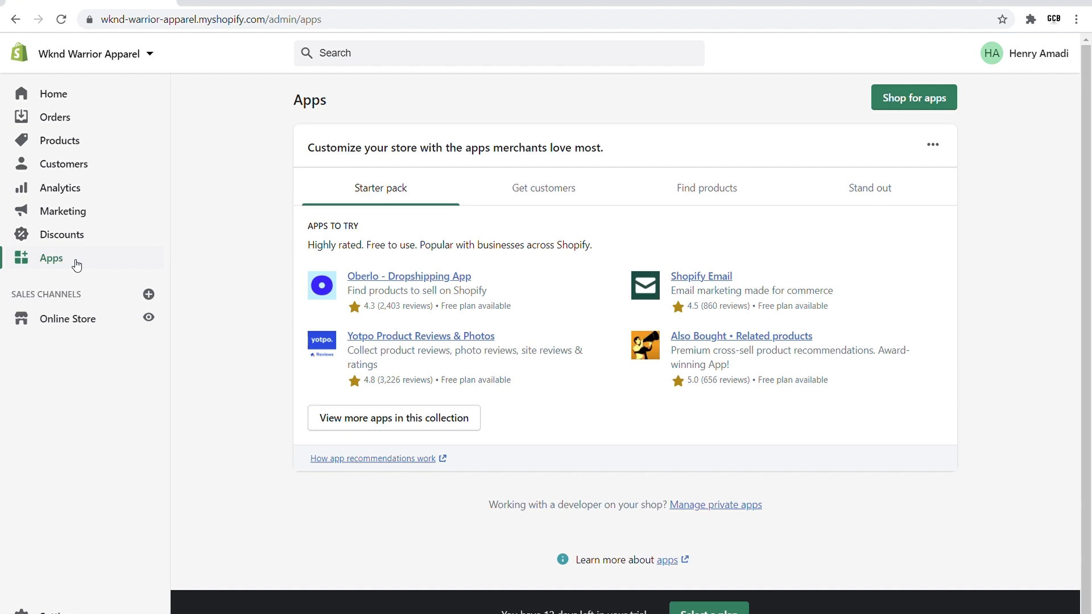
left_click(883, 110)
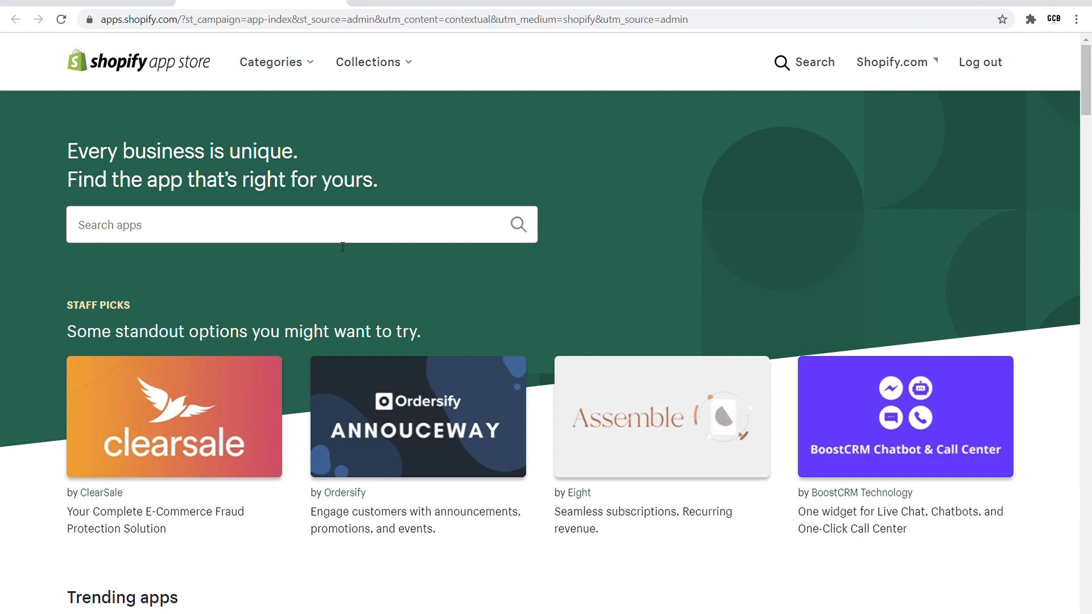
Search the app store for "email" and look through the listed email marketing apps
left_click(343, 223)
type("email")
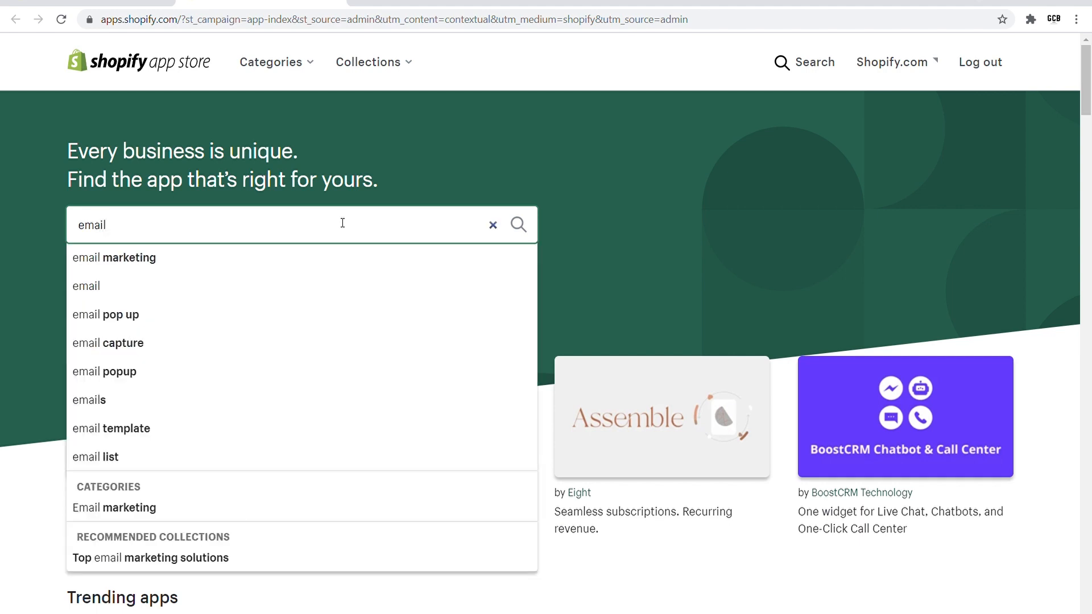
left_click(157, 291)
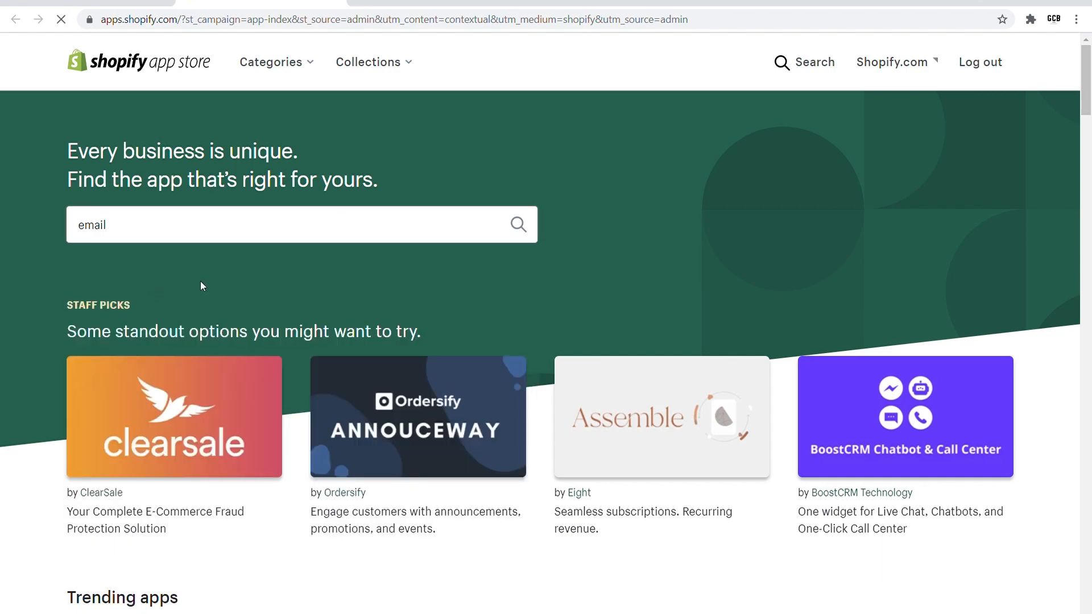
scroll(432, 304, "down", 1)
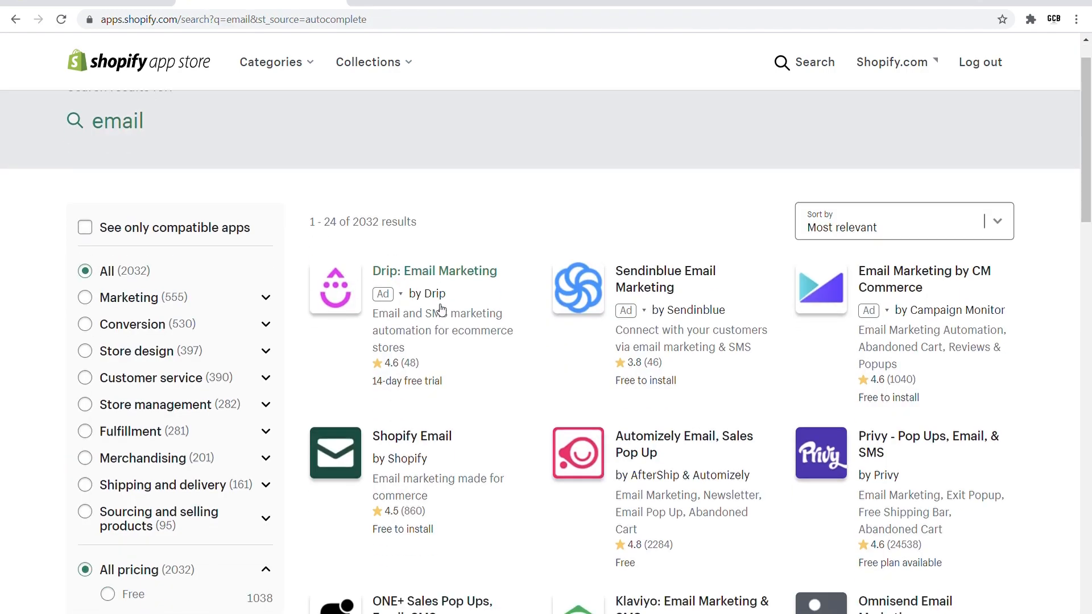
scroll(442, 309, "down", 2)
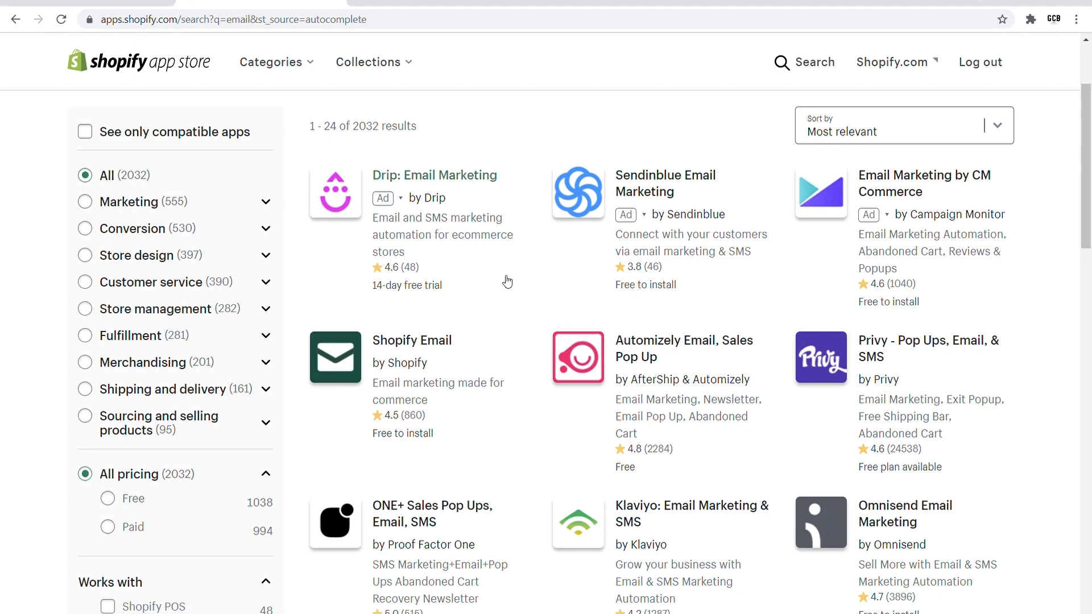
scroll(503, 273, "down", 3)
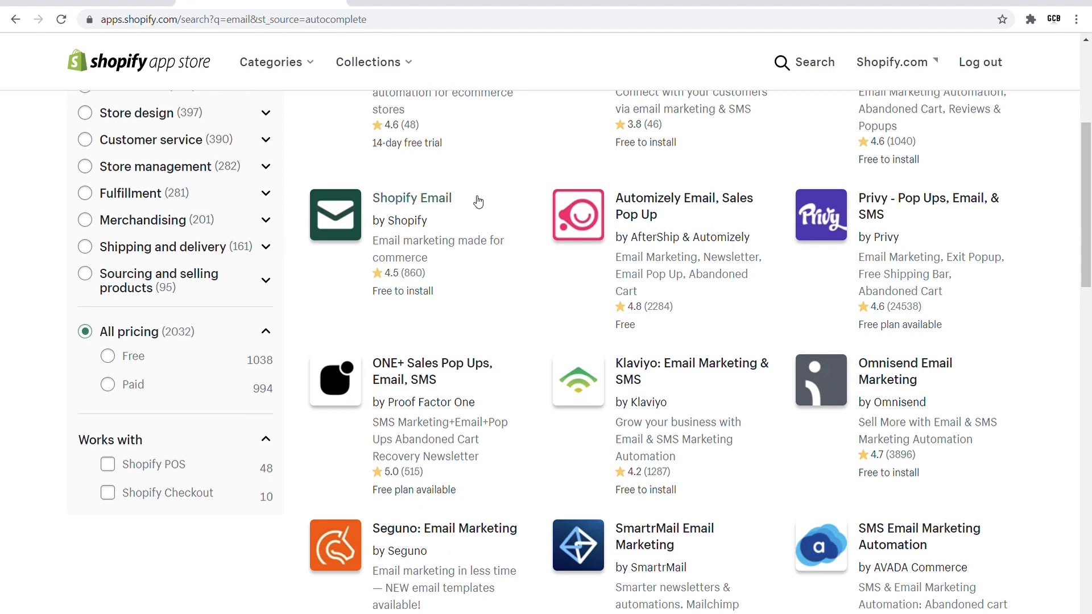
scroll(477, 202, "down", 1)
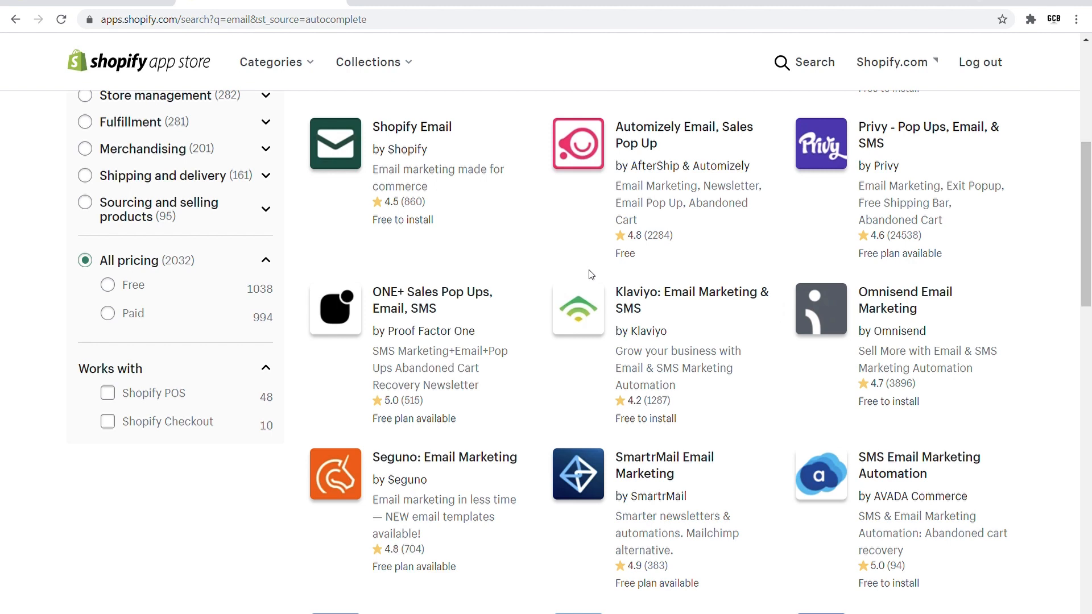
scroll(592, 275, "up", 6)
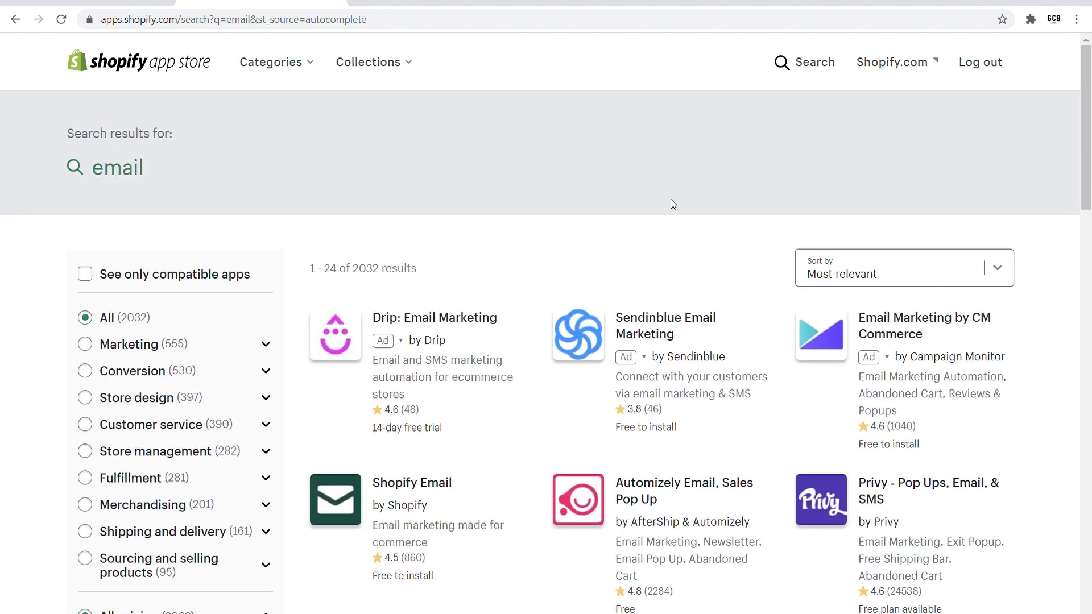
Search the app store for "reviews" in place of the email search
left_click(784, 62)
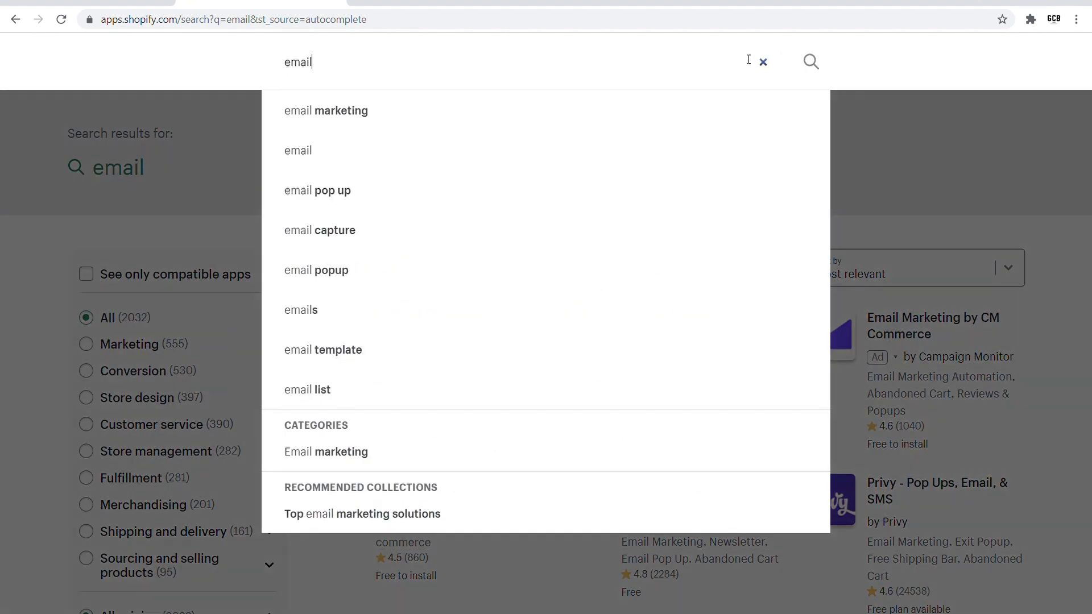
left_click_drag(329, 63, 206, 44)
type("revie")
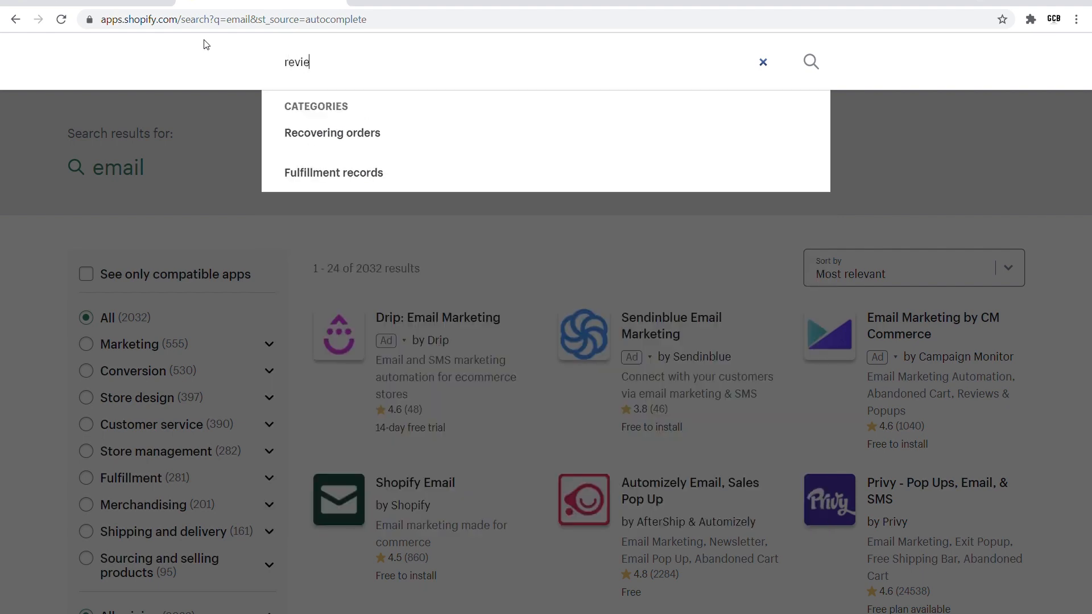
type("ws")
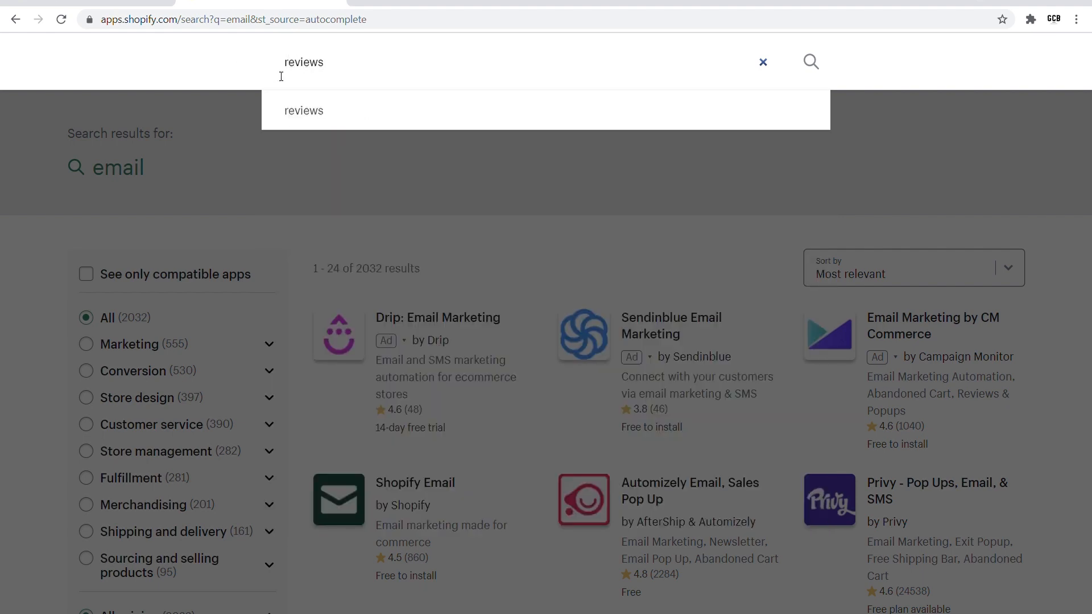
left_click(327, 108)
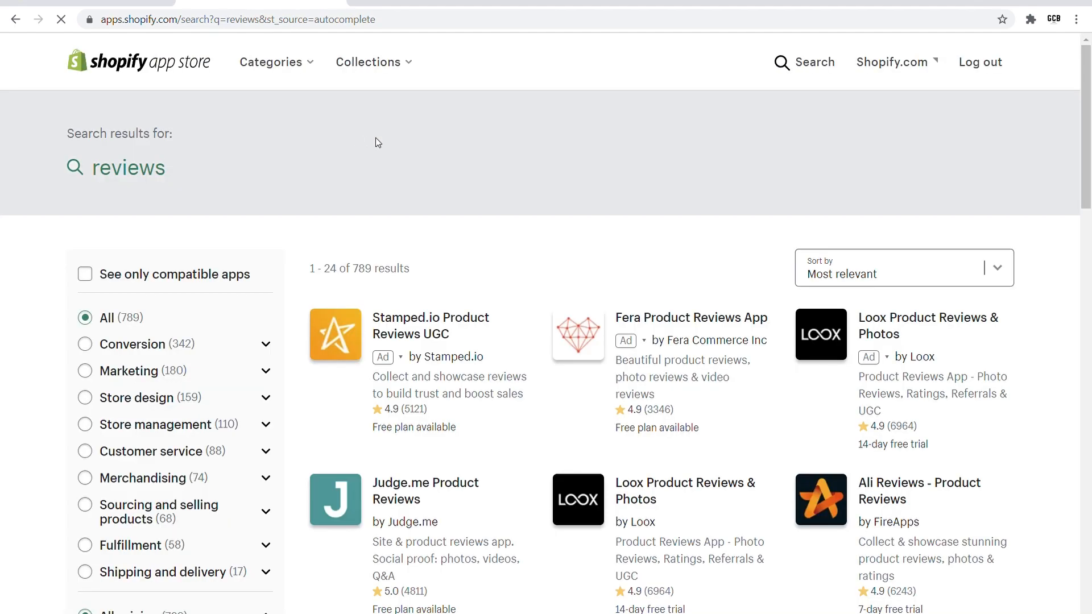
Examine the listed product review apps, comparing their ratings, features and pricing
scroll(383, 193, "down", 4)
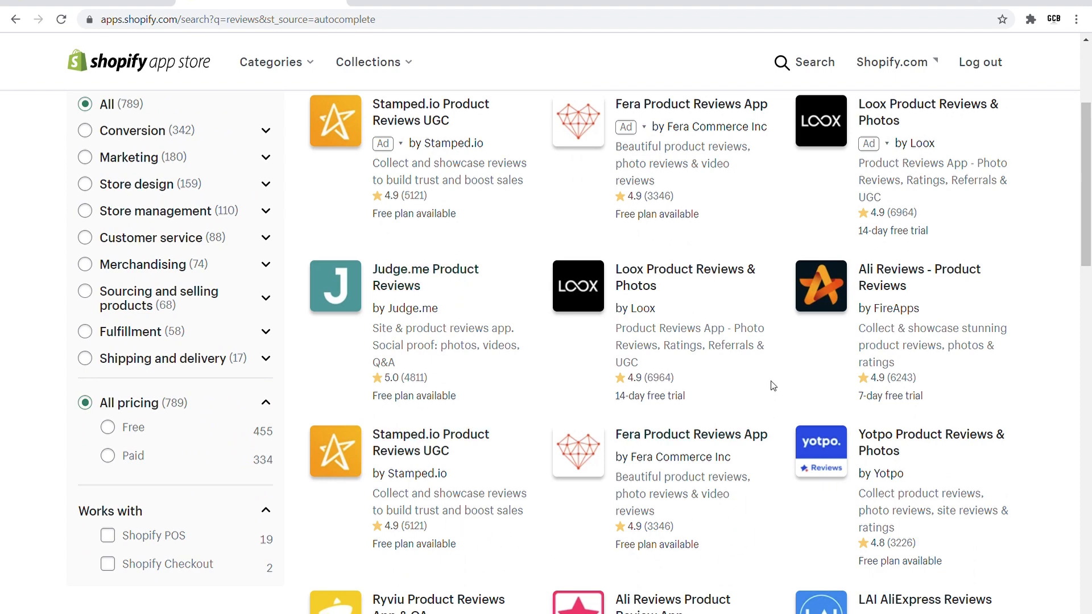
scroll(728, 308, "down", 3)
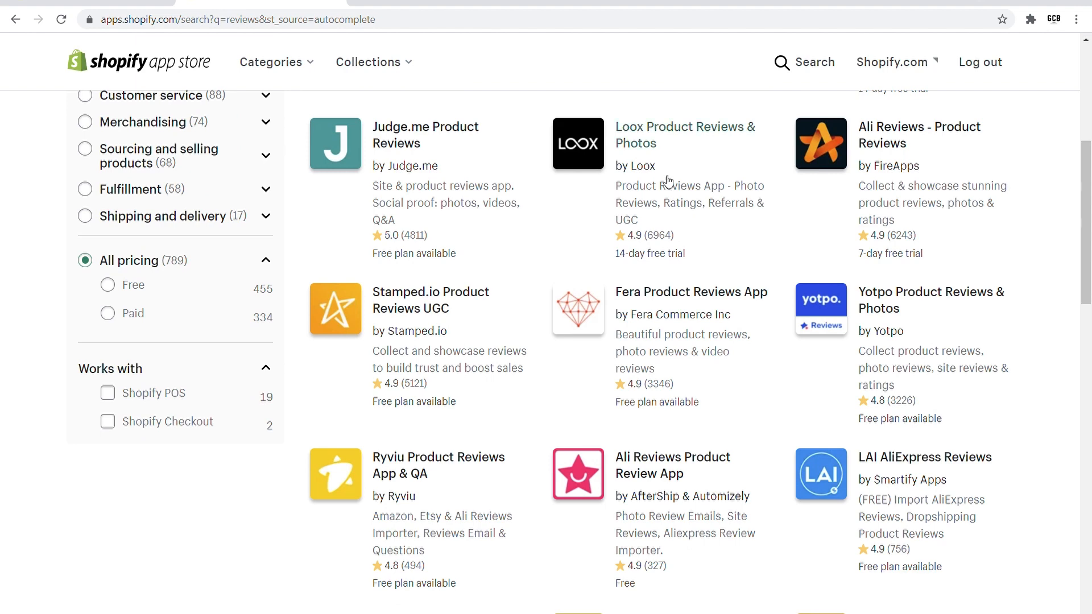
scroll(592, 424, "down", 5)
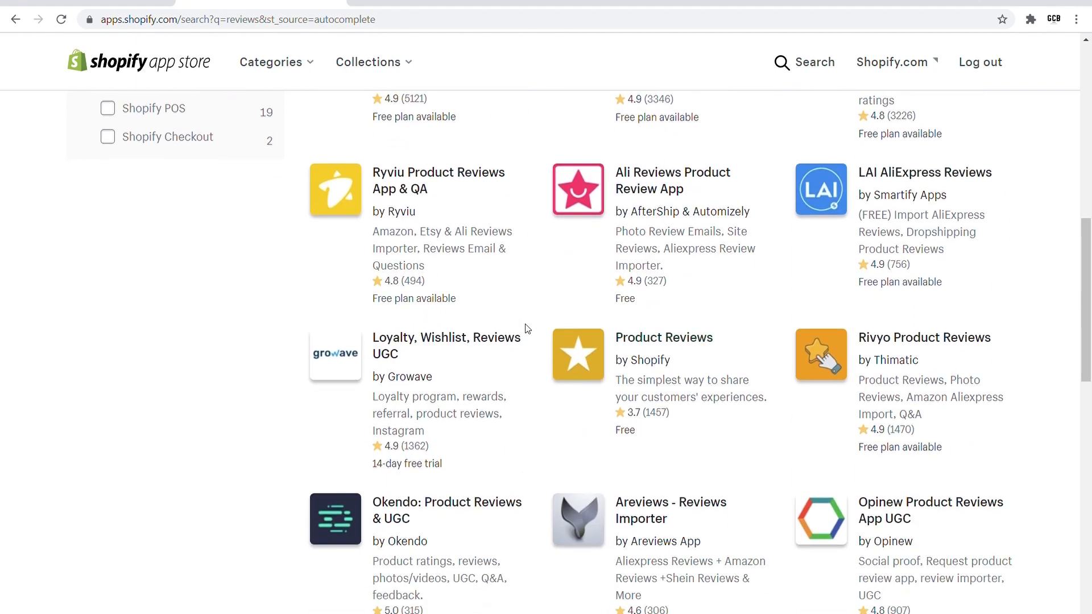
scroll(529, 328, "down", 3)
scroll(530, 330, "up", 4)
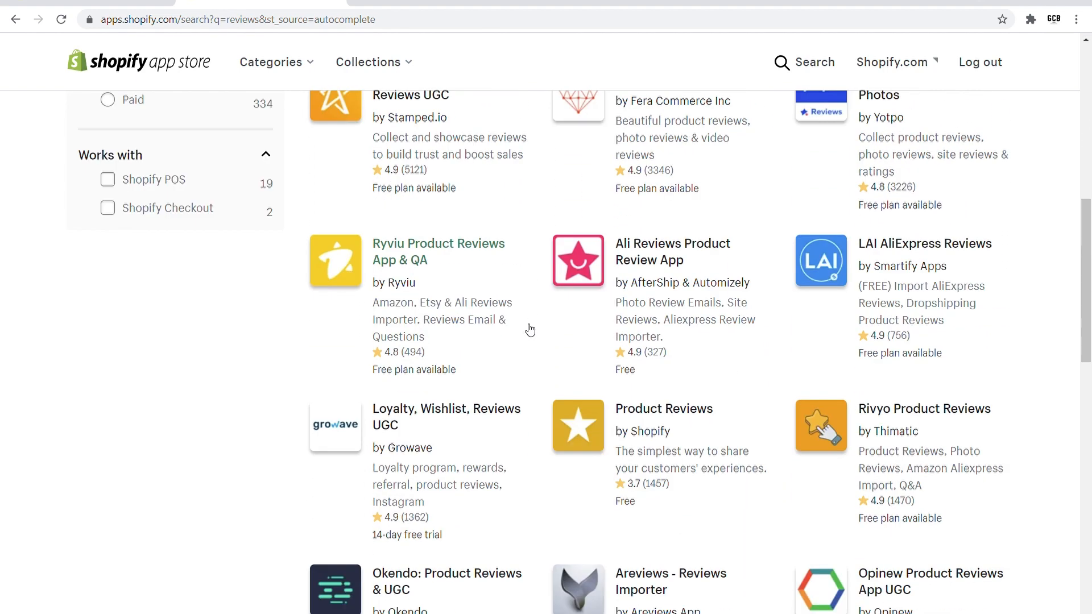
scroll(530, 330, "up", 1)
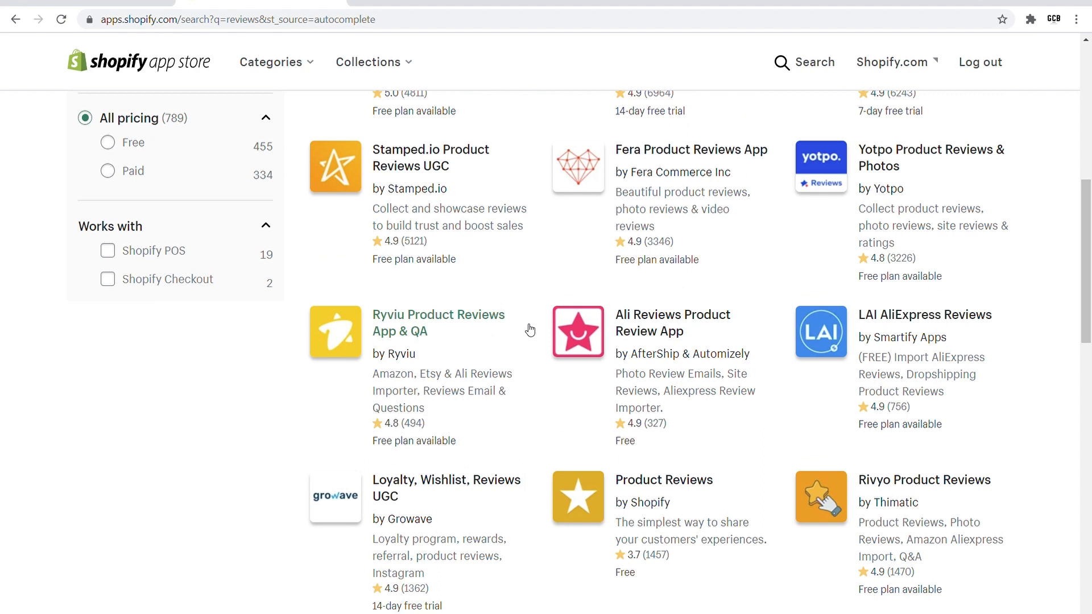
scroll(530, 330, "down", 1)
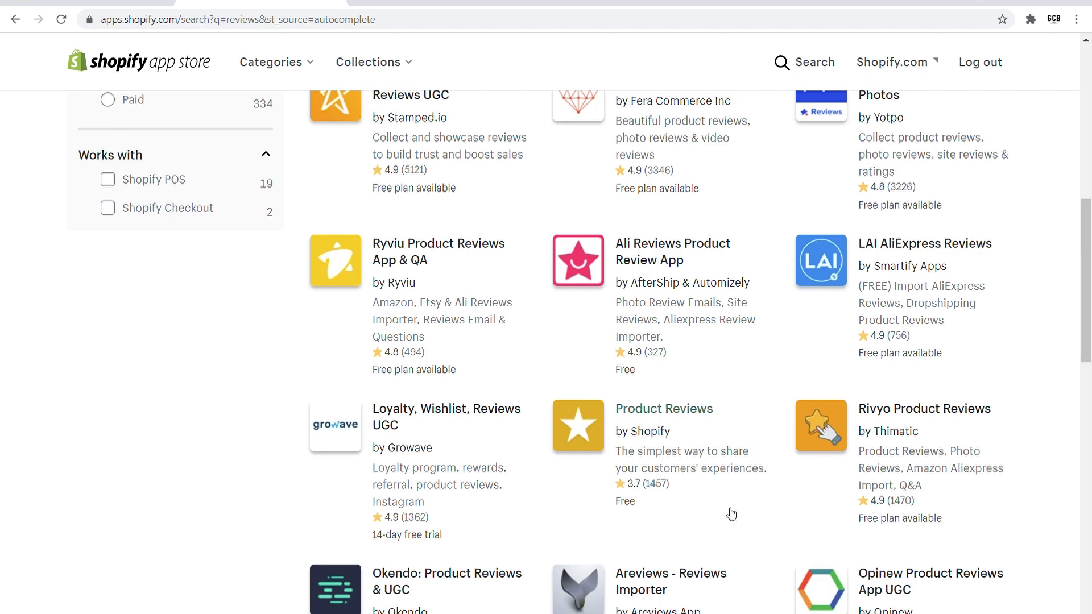
scroll(732, 515, "up", 5)
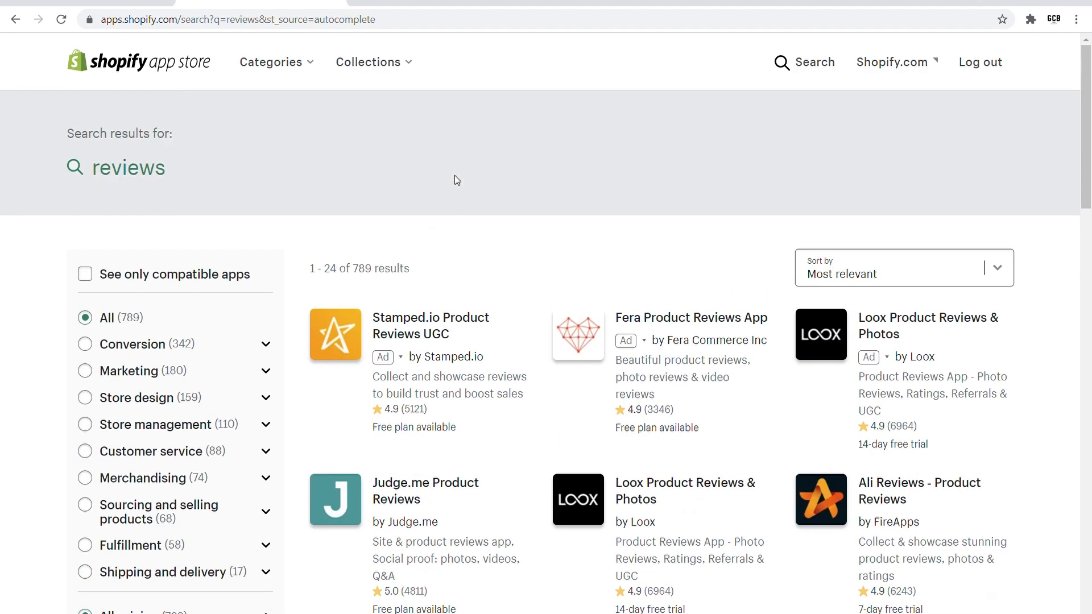
Search the app store for "upsell" and look through the matching apps
left_click(786, 63)
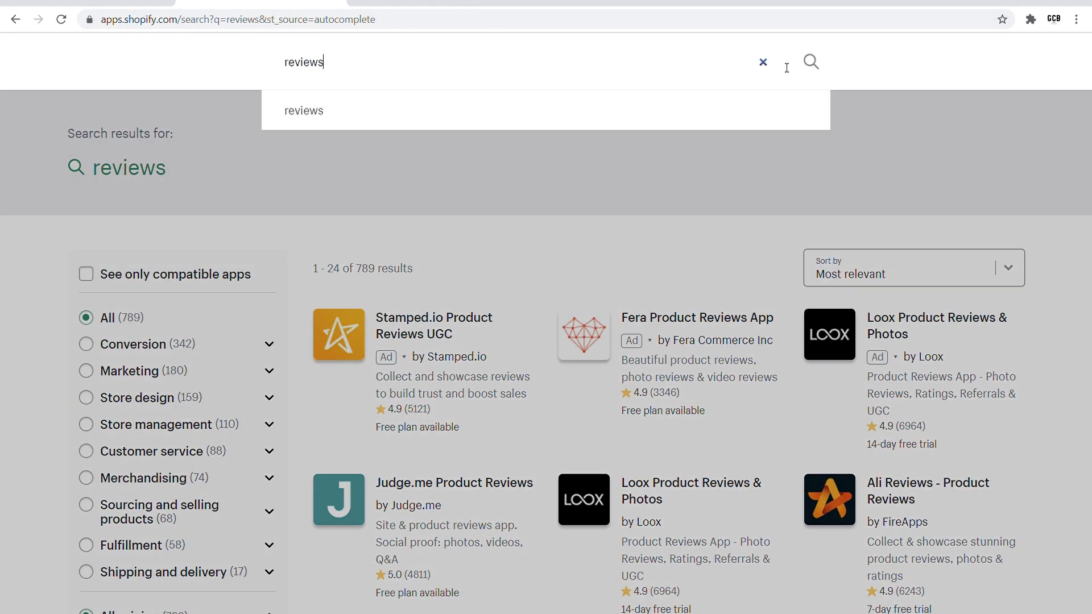
left_click_drag(341, 66, 216, 62)
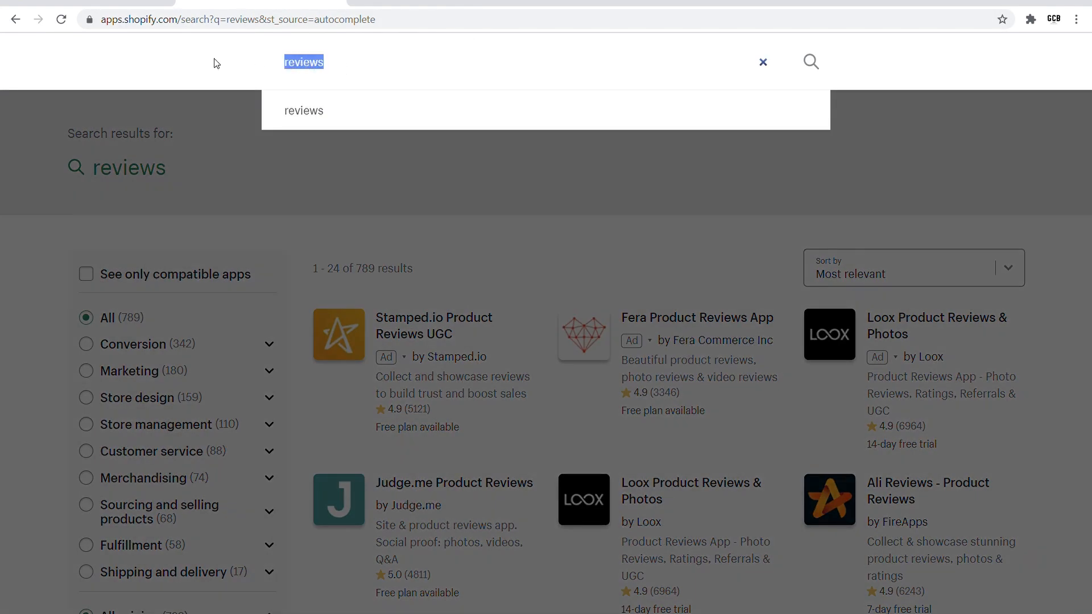
type("u")
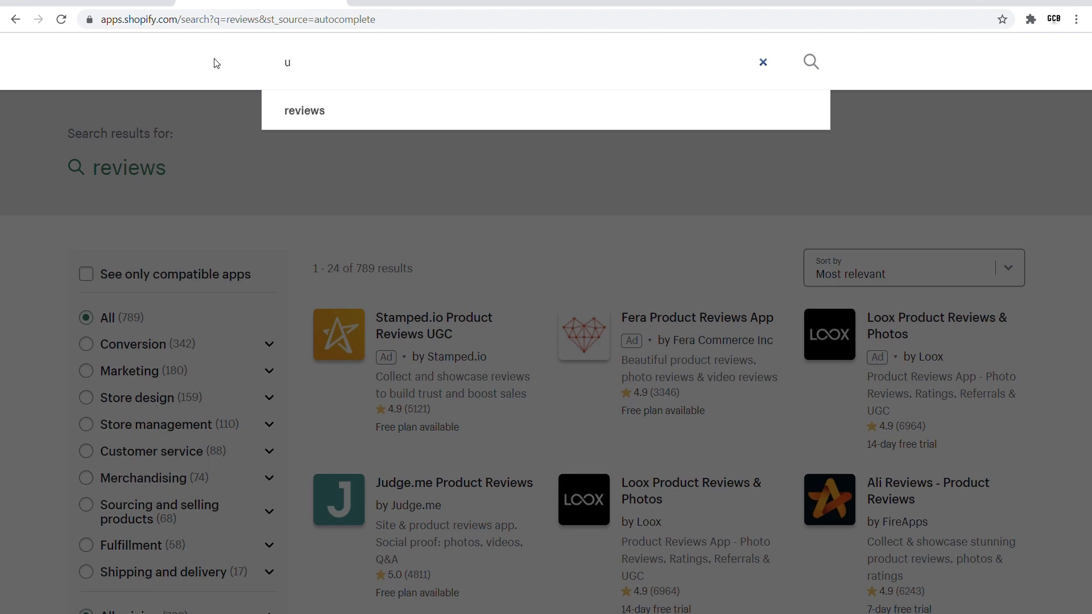
type("psell")
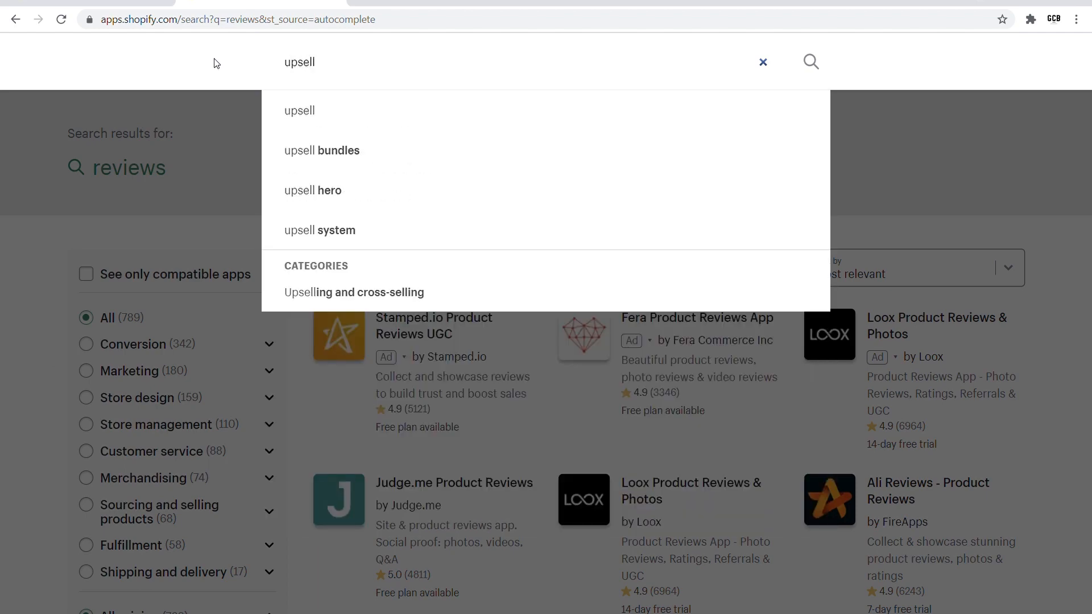
left_click(327, 127)
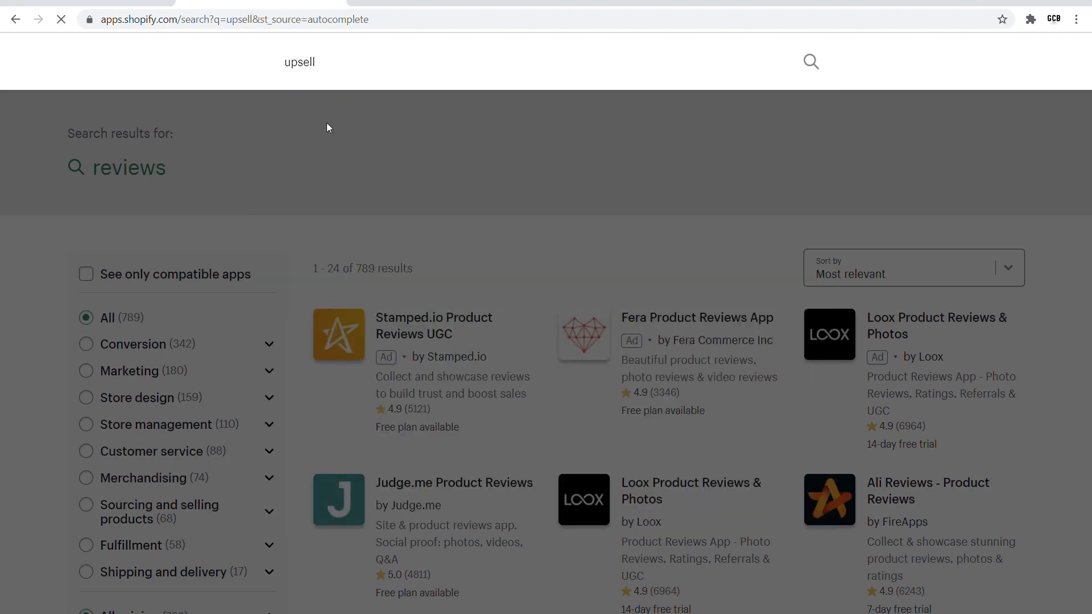
scroll(397, 261, "down", 4)
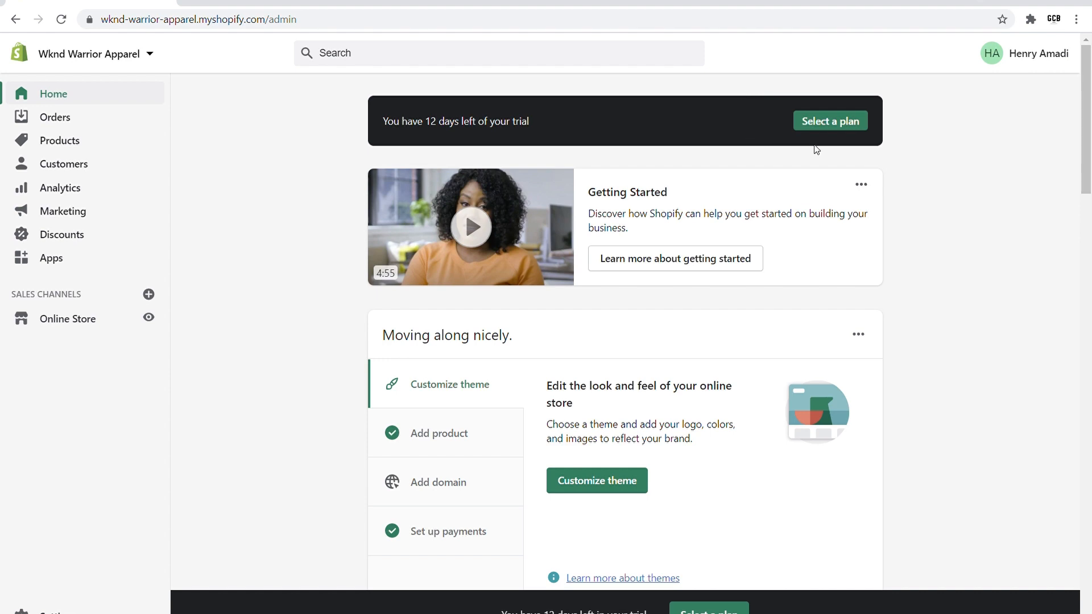
Open the plan selection for the Wknd Warrior Apparel trial store from the admin home page
left_click(844, 130)
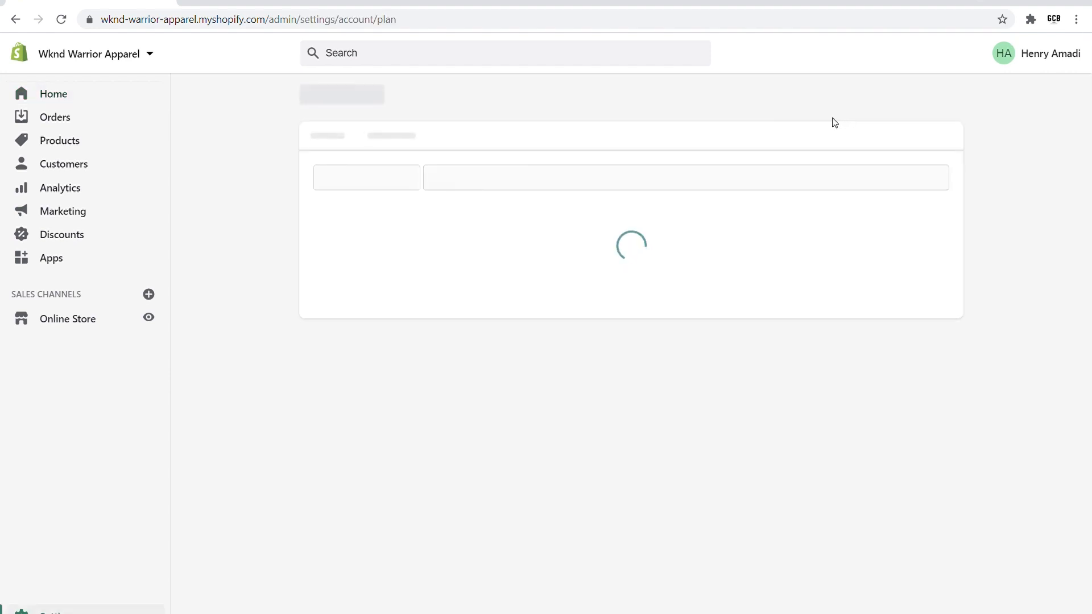